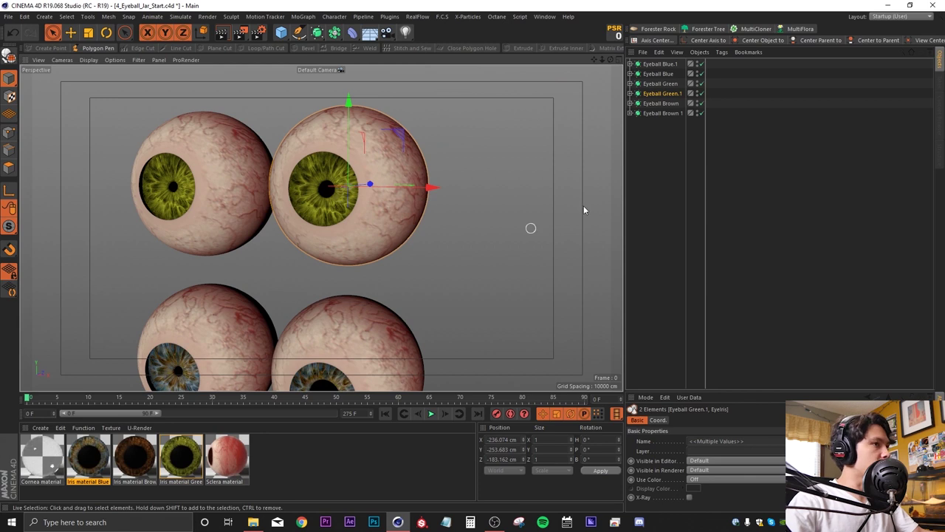
- Play the eyeball animation to preview the irises opening and closing, and stop it at frame 89
{"action": "left_click", "coordinate": [431, 415]}
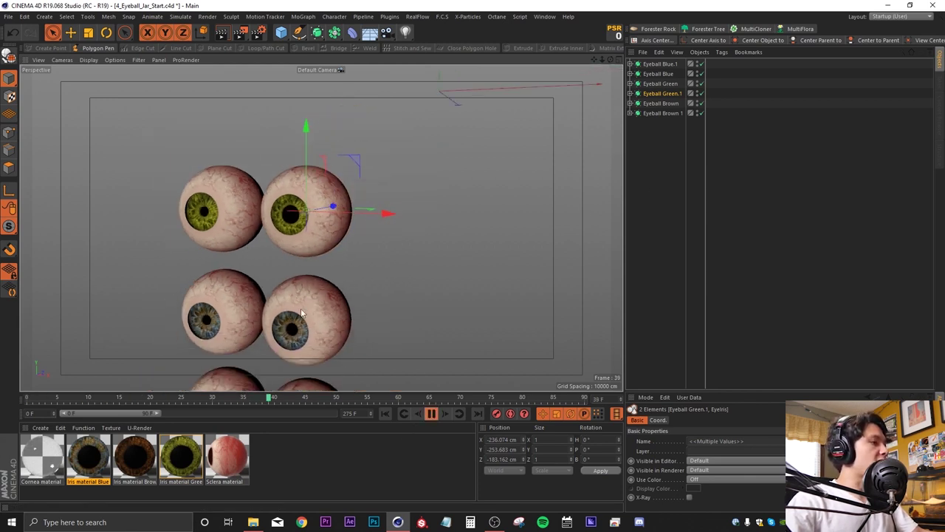
{"action": "left_click", "coordinate": [432, 414]}
{"action": "scroll", "coordinate": [335, 256], "scroll_direction": "up", "scroll_amount": 3}
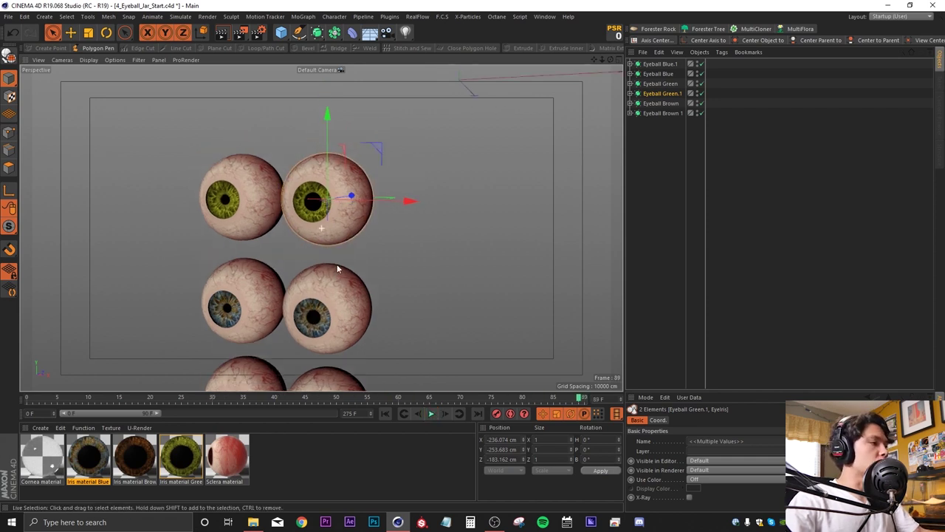
- Scale the inner pupil polygons of the EyeIris mesh in Eyeball Green.1 down and up in polygon mode
{"action": "left_click", "coordinate": [630, 94]}
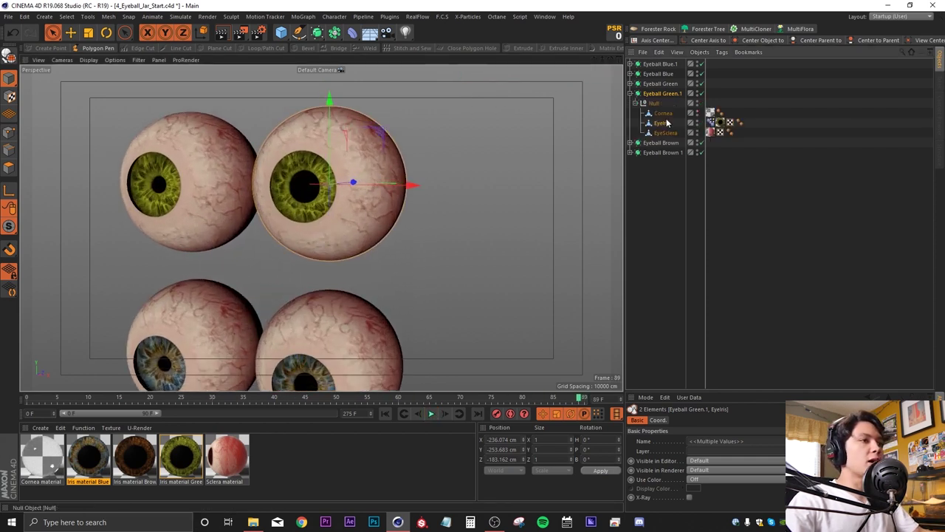
{"action": "left_click", "coordinate": [662, 124]}
{"action": "left_click", "coordinate": [9, 168]}
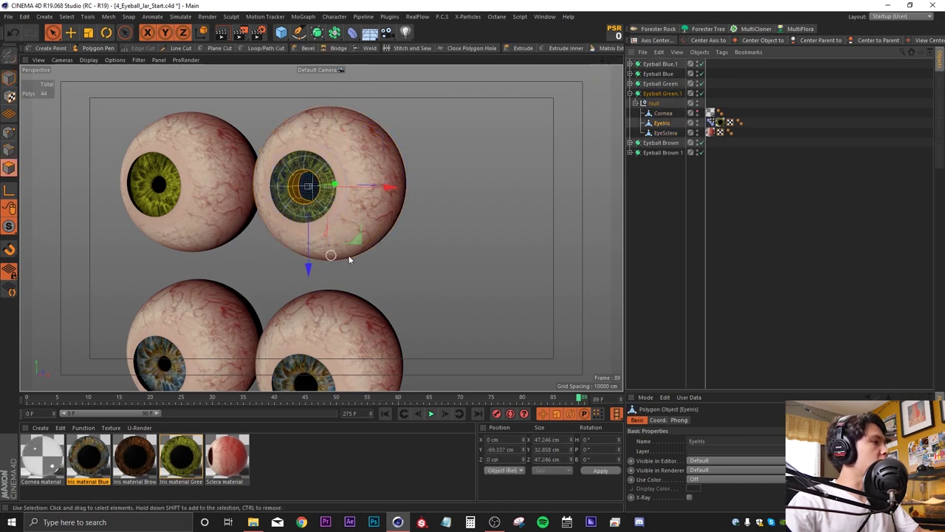
{"action": "middle_click_drag", "start_coordinate": [335, 213], "coordinate": [335, 235], "text": "alt"}
{"action": "scroll", "coordinate": [335, 236], "scroll_direction": "up", "scroll_amount": 8}
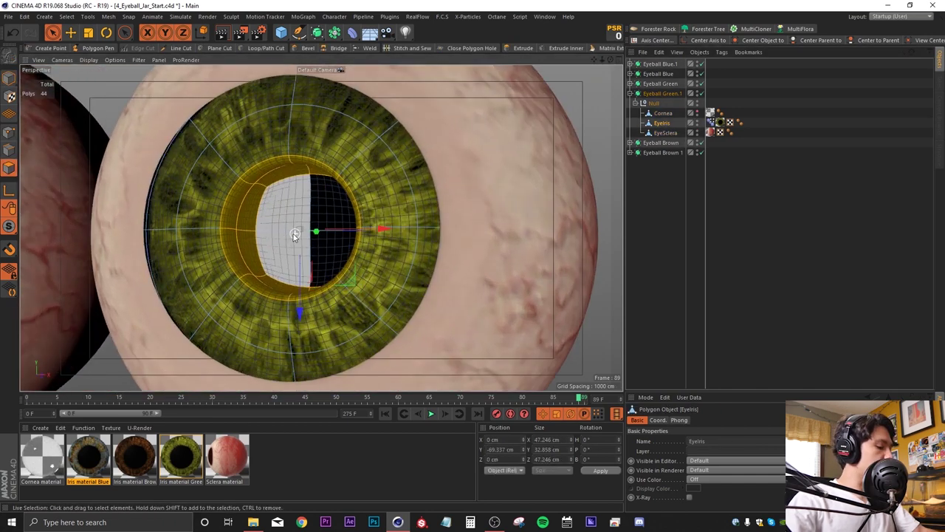
{"action": "left_click_drag", "start_coordinate": [295, 235], "coordinate": [269, 212], "text": "alt"}
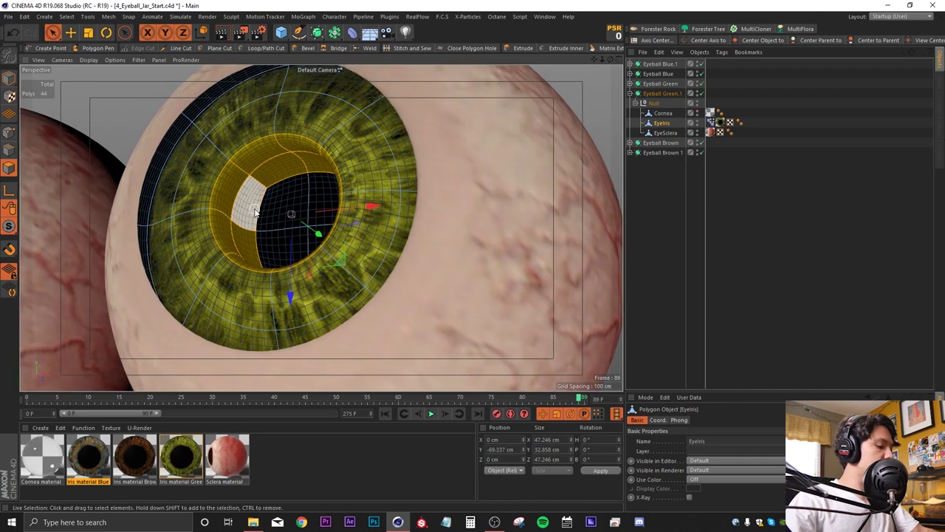
{"action": "key", "text": "u"}
{"action": "key", "text": "l"}
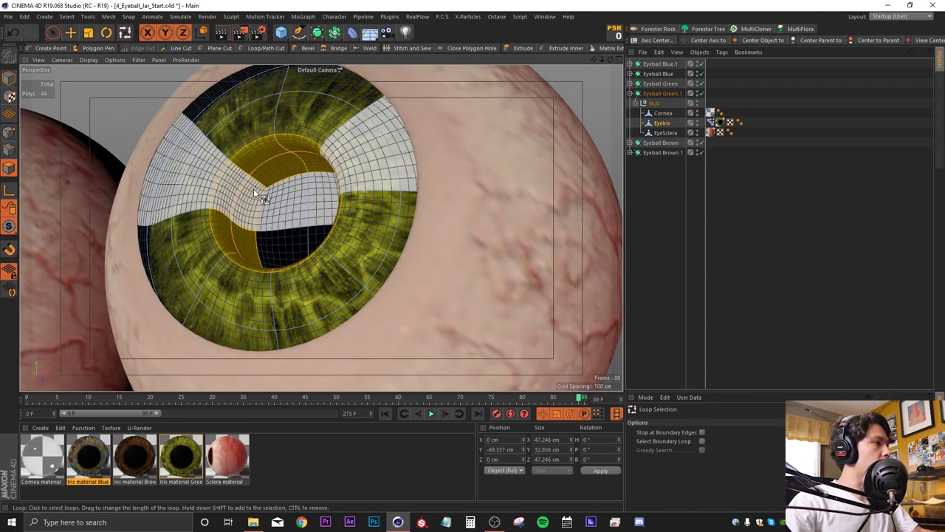
{"action": "left_click", "coordinate": [87, 32]}
{"action": "left_click_drag", "start_coordinate": [295, 189], "coordinate": [141, 302], "text": "alt"}
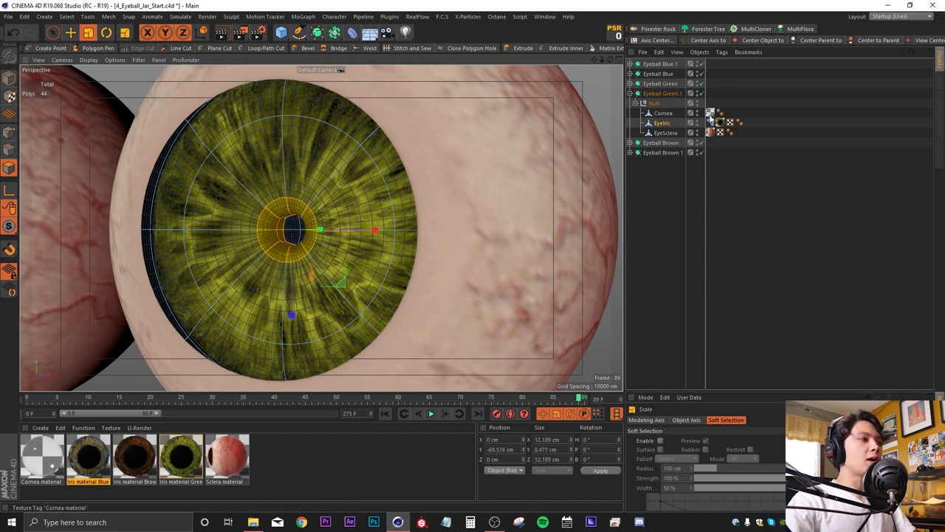
{"action": "left_click_drag", "start_coordinate": [310, 189], "coordinate": [642, 230]}
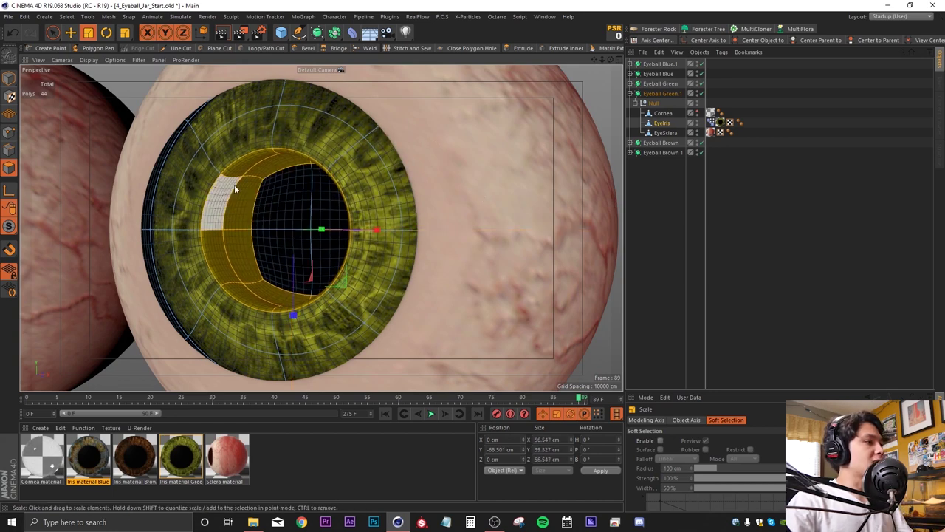
- Lower the Iris Open strength in the EyeIris object's Pose Morph tag and collapse the Eyeball Green.1 hierarchy
{"action": "left_click", "coordinate": [721, 122]}
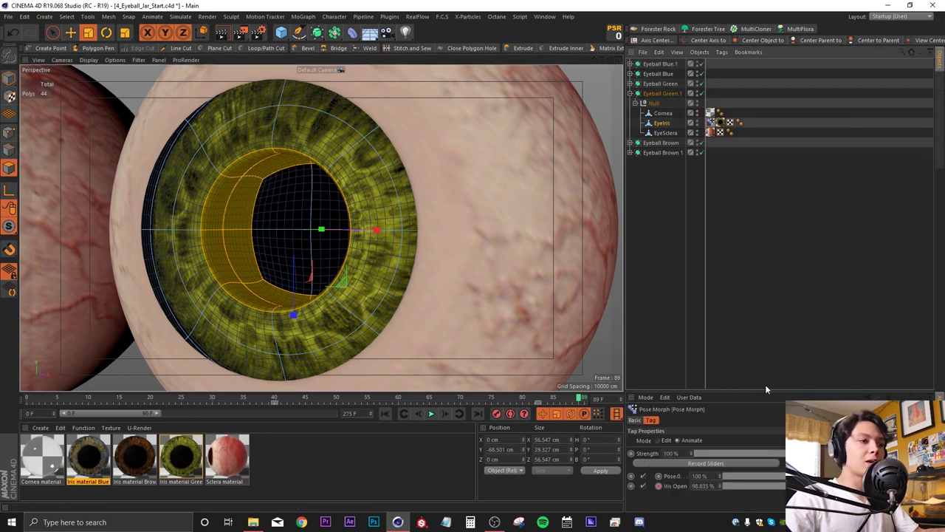
{"action": "left_click_drag", "start_coordinate": [765, 391], "coordinate": [772, 215]}
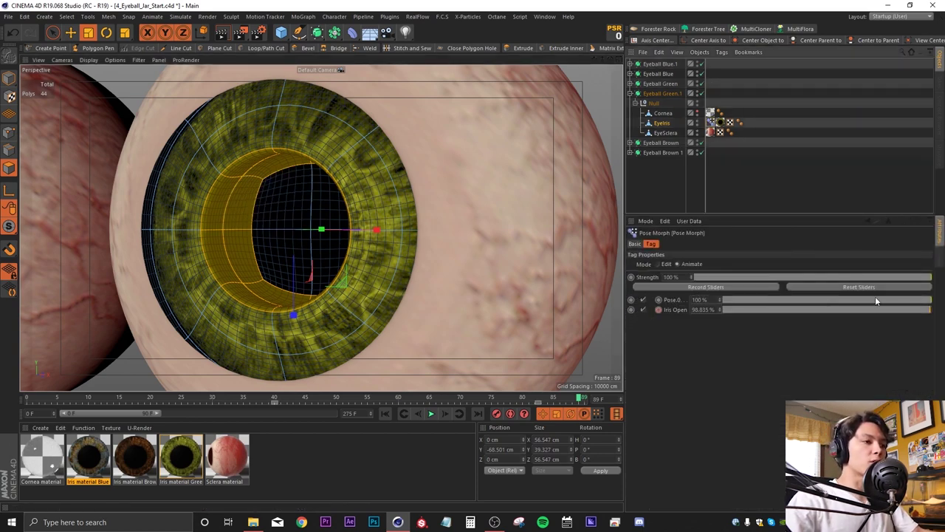
{"action": "left_click_drag", "start_coordinate": [900, 311], "coordinate": [796, 323]}
{"action": "left_click", "coordinate": [755, 191]}
{"action": "scroll", "coordinate": [296, 222], "scroll_direction": "down", "scroll_amount": 10}
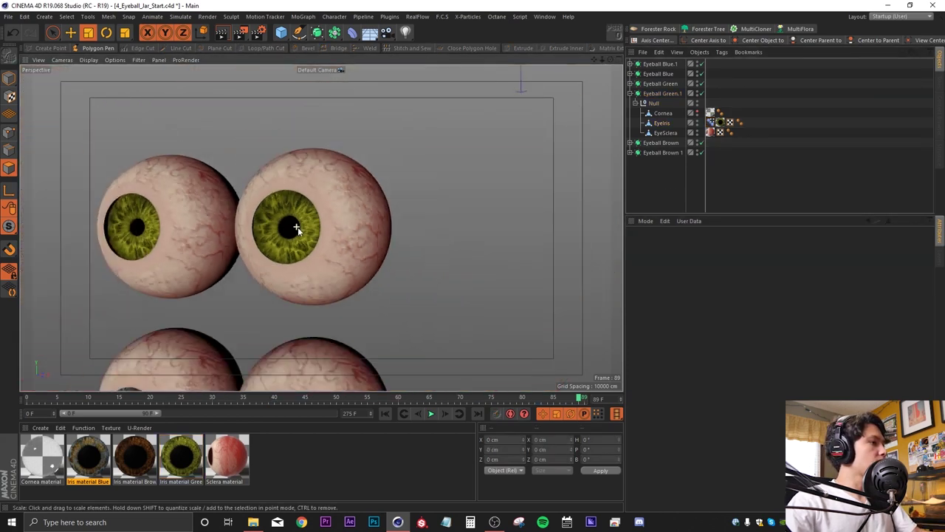
{"action": "middle_click_drag", "start_coordinate": [308, 256], "coordinate": [302, 238], "text": "alt"}
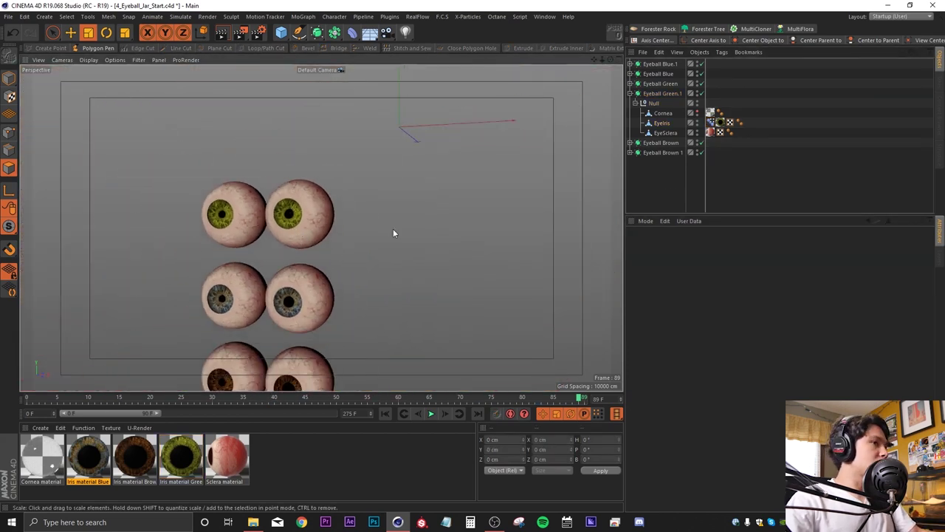
{"action": "left_click", "coordinate": [630, 94]}
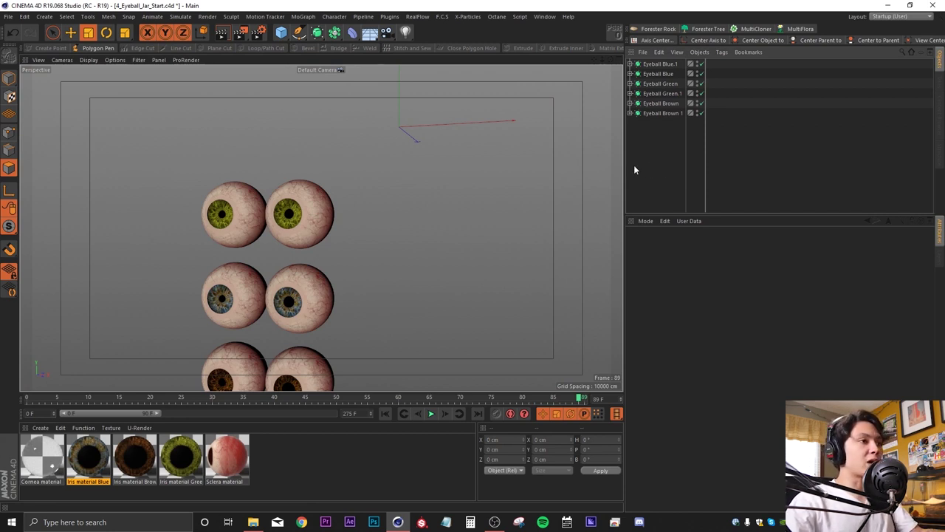
- Add an X-Particles xpSystem to the scene and turn off its icon in the viewport
{"action": "left_click", "coordinate": [468, 16]}
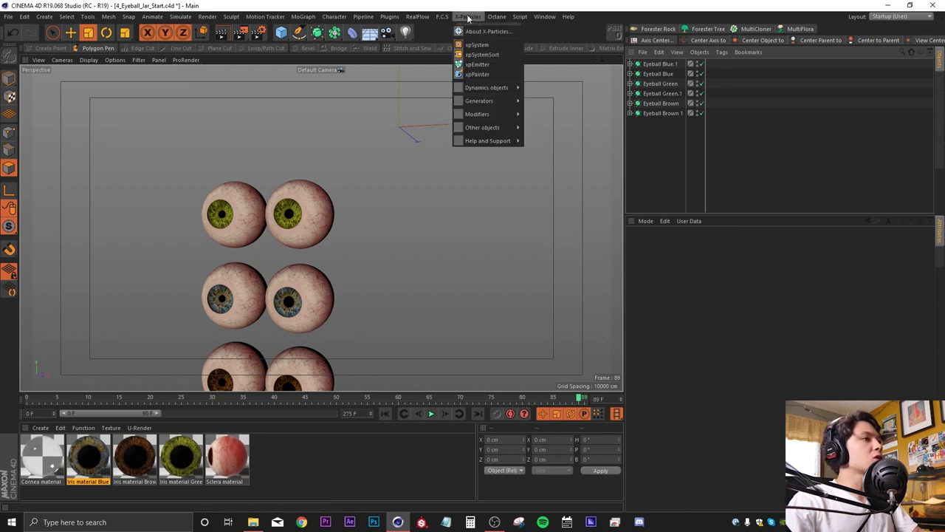
{"action": "left_click", "coordinate": [473, 45]}
{"action": "middle_click_drag", "start_coordinate": [399, 149], "coordinate": [345, 187], "text": "alt"}
{"action": "left_click_drag", "start_coordinate": [345, 190], "coordinate": [339, 226], "text": "alt"}
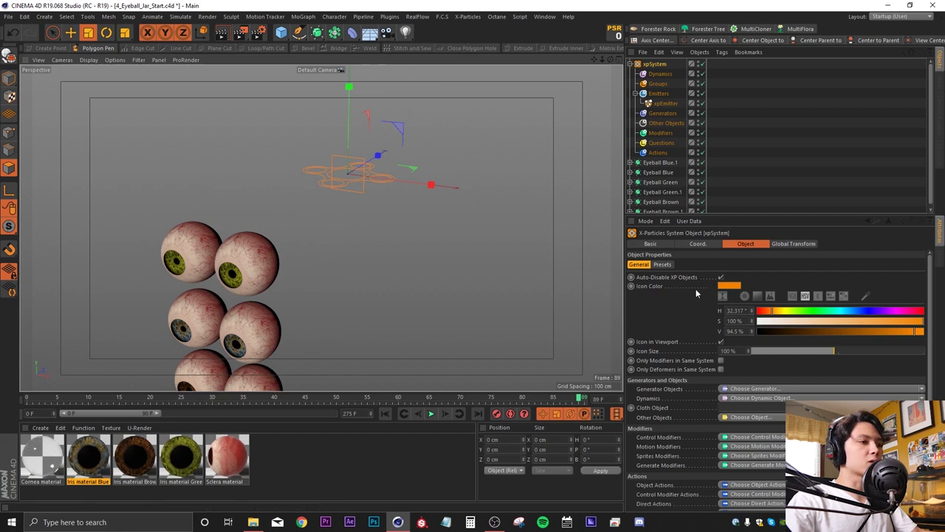
{"action": "left_click", "coordinate": [721, 342]}
{"action": "left_click_drag", "start_coordinate": [712, 213], "coordinate": [716, 277]}
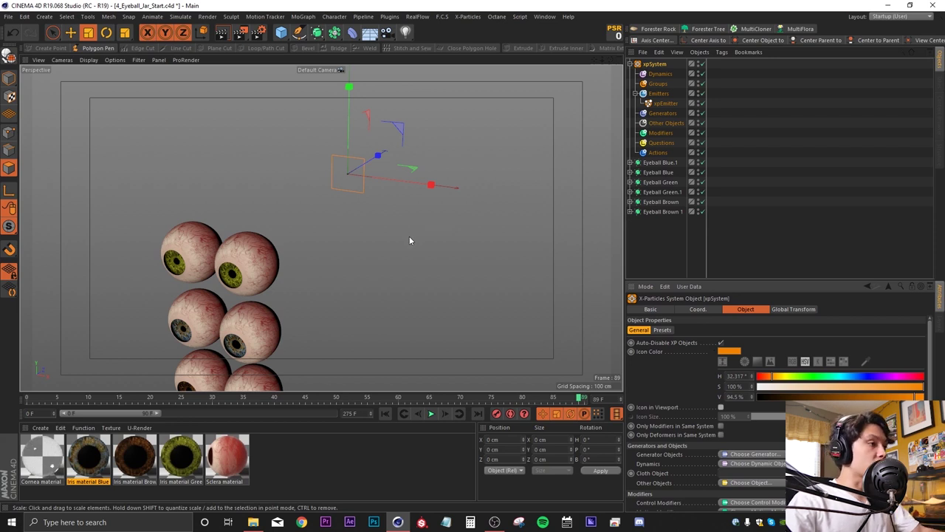
- Add a cylinder primitive at the scene origin
{"action": "middle_click_drag", "start_coordinate": [329, 193], "coordinate": [329, 204], "text": "alt"}
{"action": "left_click_drag", "start_coordinate": [281, 33], "coordinate": [311, 40]}
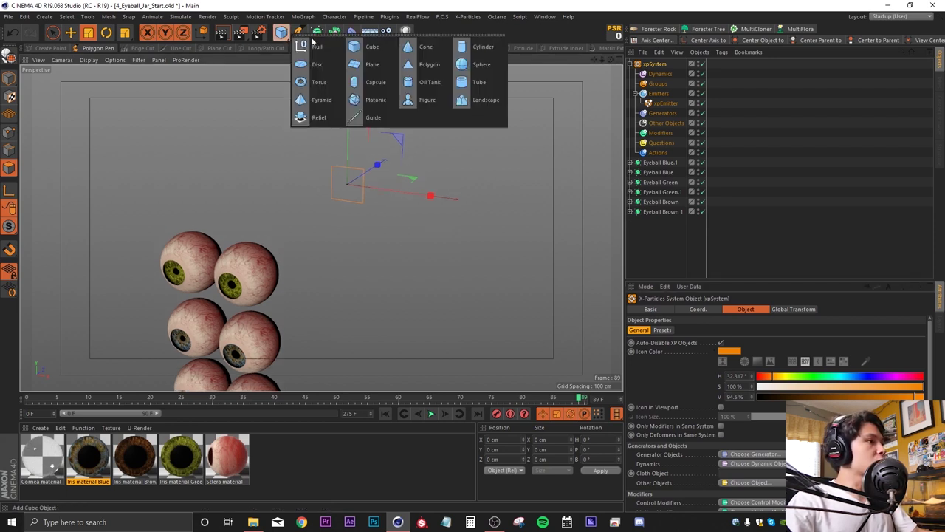
{"action": "left_click", "coordinate": [462, 47]}
{"action": "scroll", "coordinate": [348, 200], "scroll_direction": "up", "scroll_amount": 3}
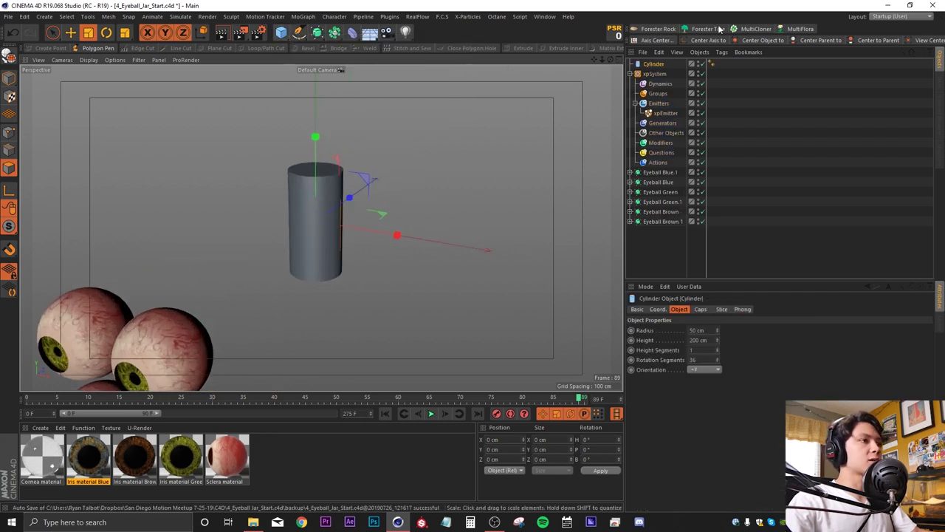
- Display the viewport in Gouraud Shading (Lines) and set the cylinder's height segments to 3
{"action": "left_click", "coordinate": [89, 60]}
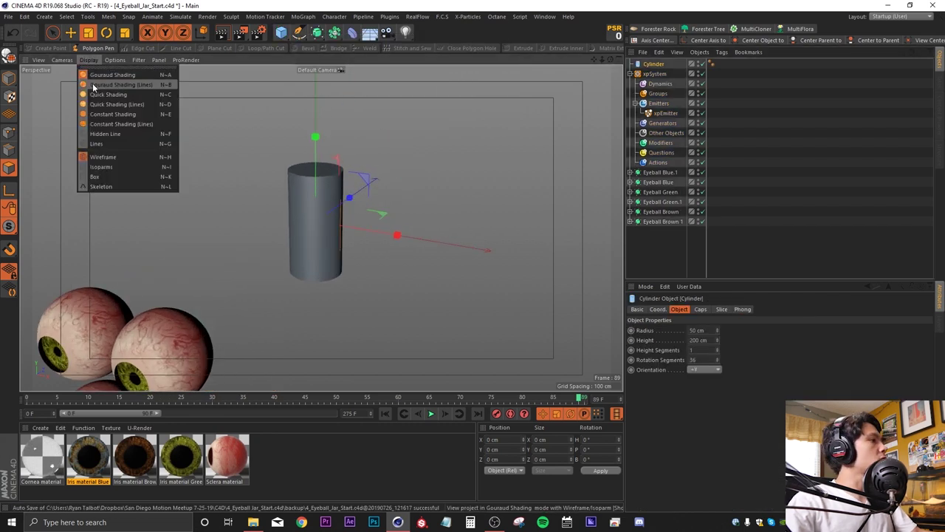
{"action": "left_click", "coordinate": [93, 87]}
{"action": "scroll", "coordinate": [312, 226], "scroll_direction": "up", "scroll_amount": 3}
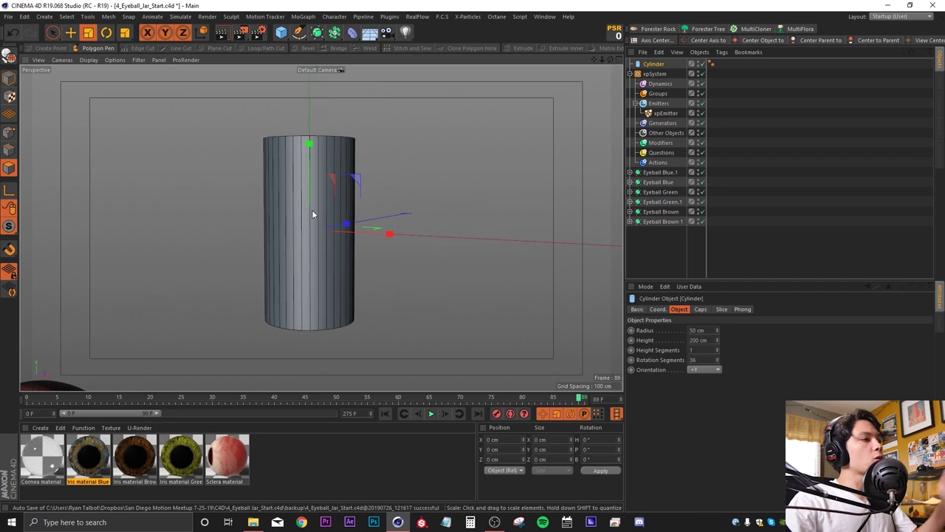
{"action": "left_click", "coordinate": [694, 349]}
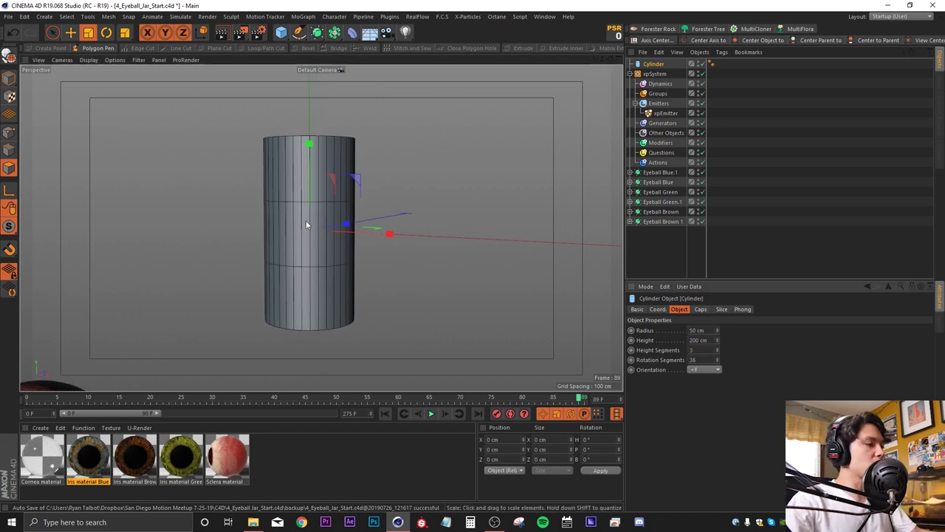
{"action": "left_click_drag", "start_coordinate": [306, 224], "coordinate": [303, 239], "text": "alt"}
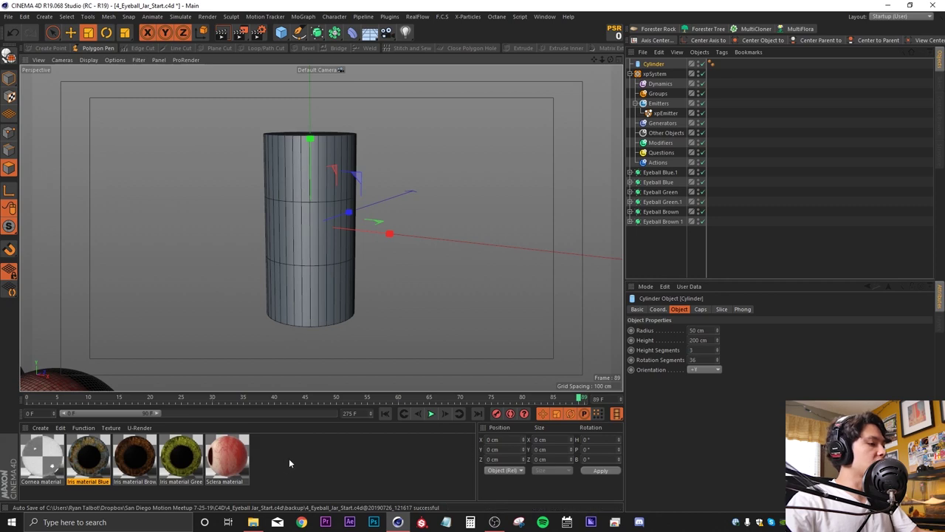
- Switch to File Explorer, play 2_Specimen Jar Dailies.mp4 from the San Diego Motion Meetup 7-25-19 folder to examine the eyeball jar, and return to Cinema 4D
{"action": "left_click", "coordinate": [252, 522]}
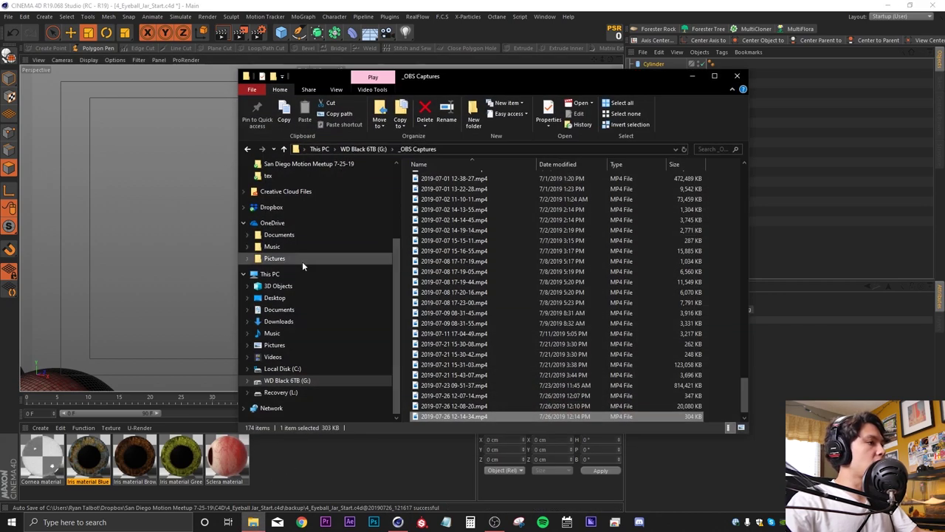
{"action": "scroll", "coordinate": [293, 222], "scroll_direction": "up", "scroll_amount": 2}
{"action": "left_click", "coordinate": [309, 258]}
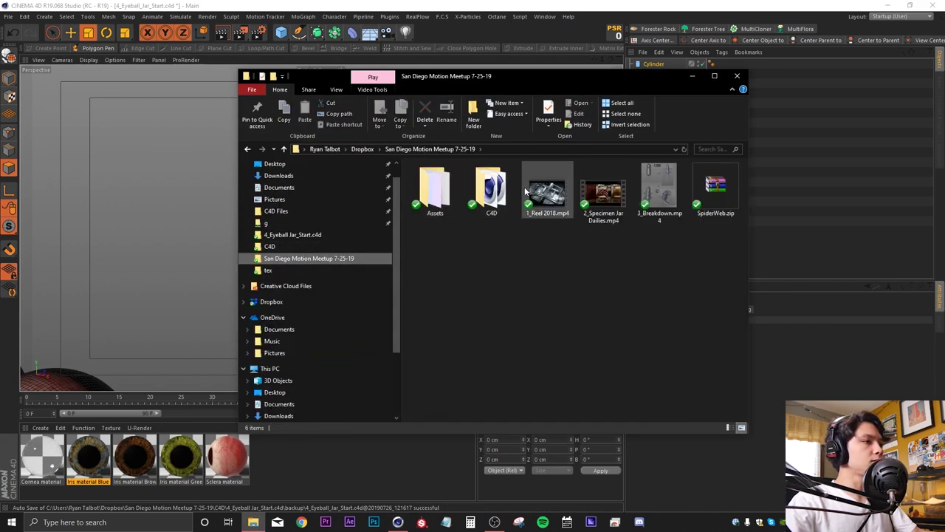
{"action": "left_click", "coordinate": [604, 193]}
{"action": "double_click", "coordinate": [603, 193]}
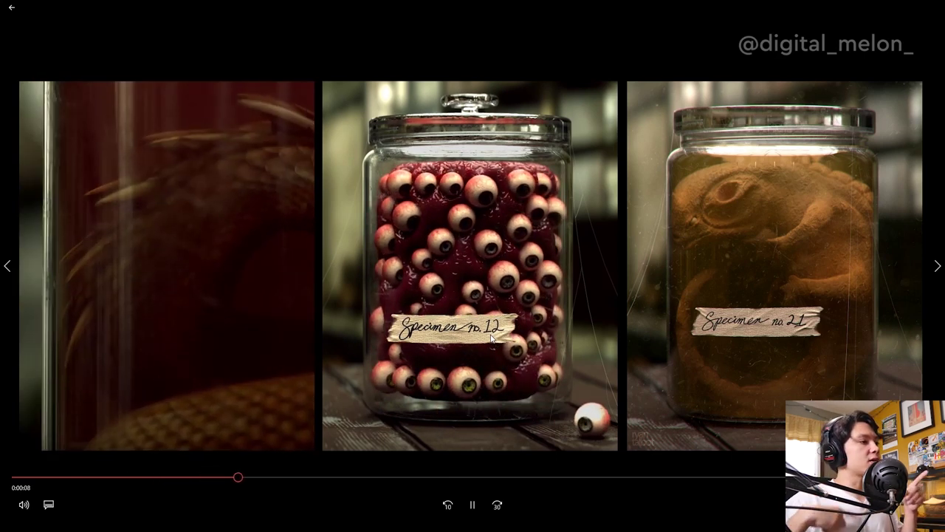
{"action": "left_click", "coordinate": [474, 505]}
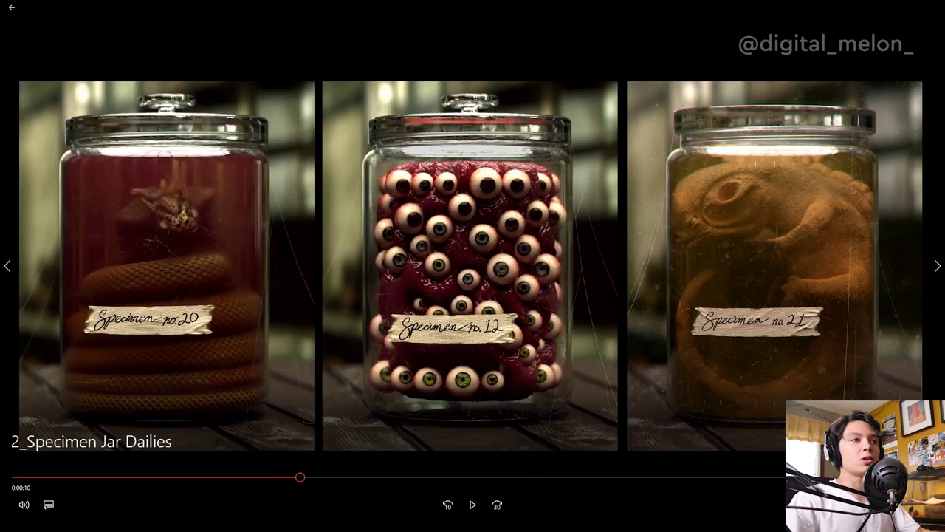
{"action": "key", "text": "Escape"}
{"action": "left_click", "coordinate": [889, 6]}
{"action": "left_click", "coordinate": [736, 236]}
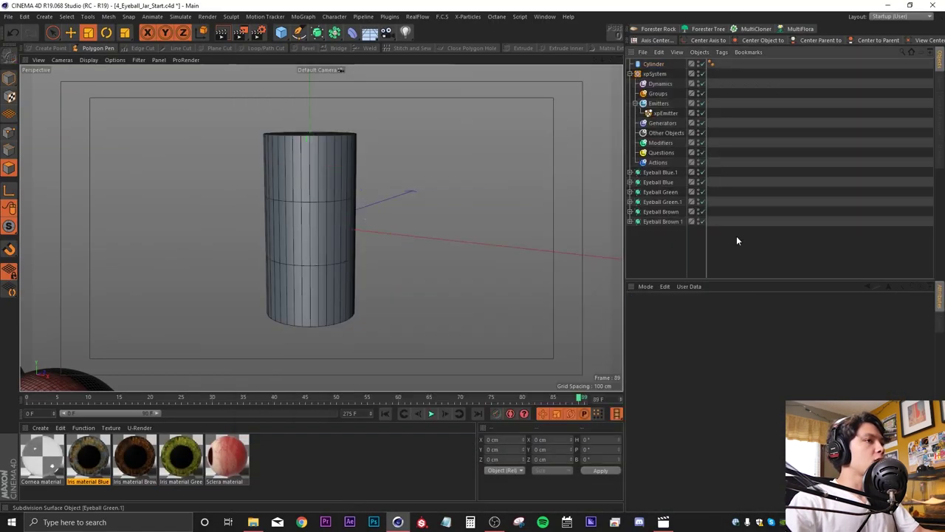
- Make the cylinder editable and delete its top and bottom cap polygons
{"action": "left_click", "coordinate": [640, 64]}
{"action": "left_click_drag", "start_coordinate": [309, 194], "coordinate": [354, 190], "text": "alt"}
{"action": "key", "text": "c"}
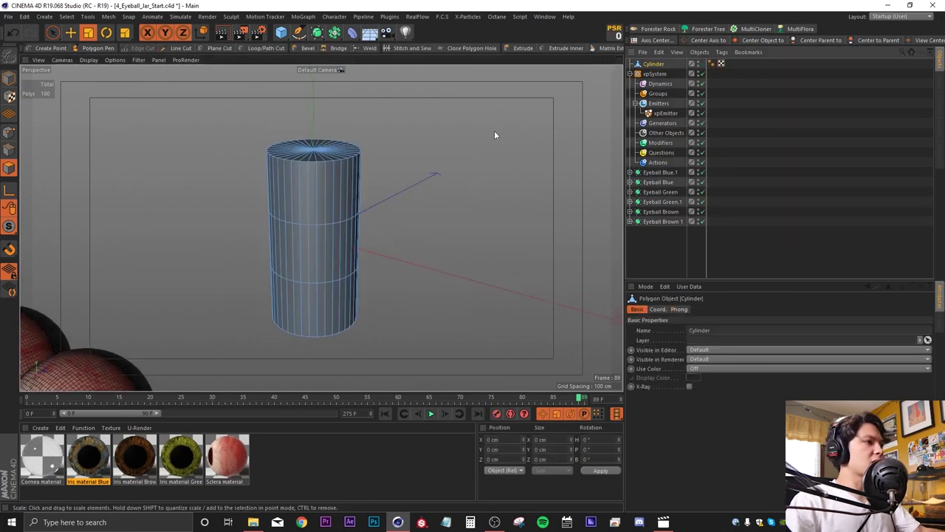
{"action": "key", "text": "u"}
{"action": "key", "text": "l"}
{"action": "left_click_drag", "start_coordinate": [322, 178], "coordinate": [301, 270], "text": "alt"}
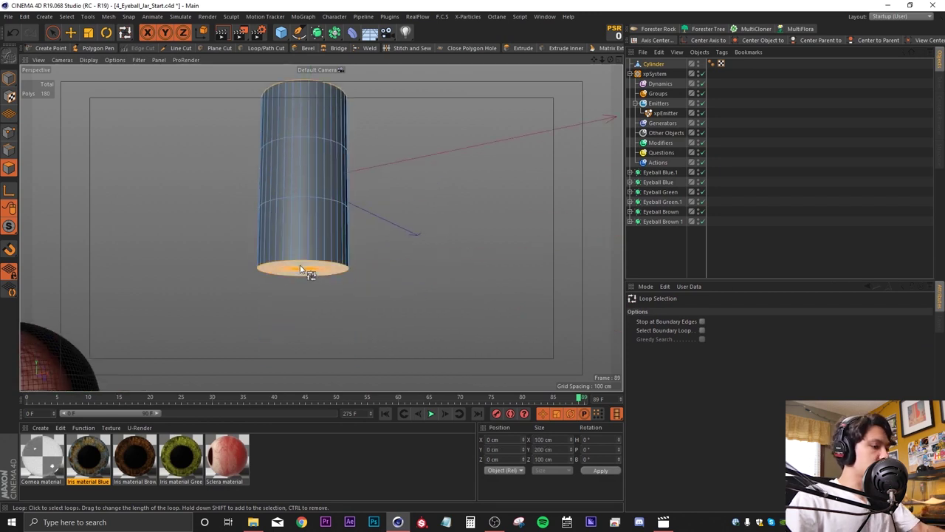
- Scale the open cylinder down along its vertical axis to a height of about 151 cm
{"action": "left_click", "coordinate": [9, 77]}
{"action": "left_click", "coordinate": [88, 32]}
{"action": "middle_click_drag", "start_coordinate": [244, 127], "coordinate": [238, 151], "text": "alt"}
{"action": "left_click_drag", "start_coordinate": [294, 130], "coordinate": [291, 147]}
{"action": "middle_click_drag", "start_coordinate": [272, 159], "coordinate": [273, 192], "text": "alt"}
{"action": "scroll", "coordinate": [273, 192], "scroll_direction": "up", "scroll_amount": 3}
{"action": "left_click_drag", "start_coordinate": [287, 193], "coordinate": [292, 228], "text": "alt"}
{"action": "middle_click_drag", "start_coordinate": [307, 207], "coordinate": [305, 205], "text": "alt"}
- Rename the Cylinder object as TUBE EMITTER
{"action": "double_click", "coordinate": [653, 63]}
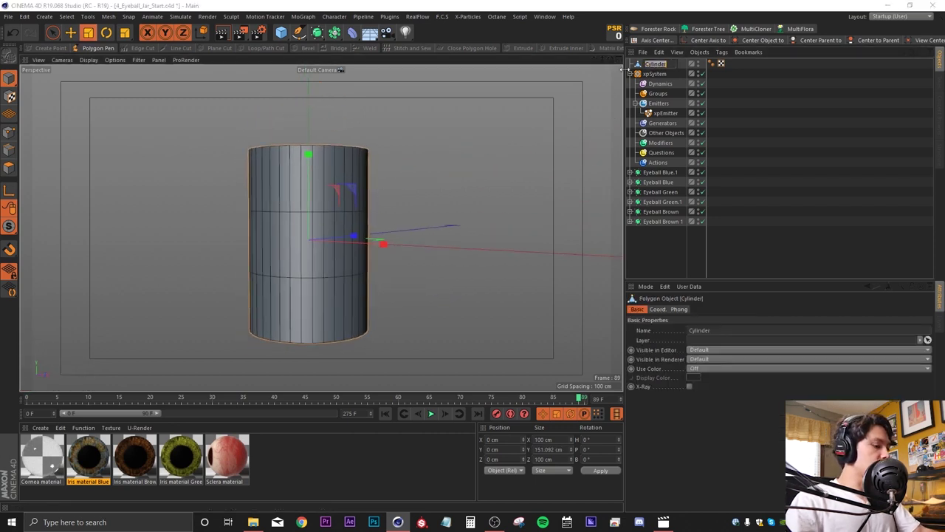
{"action": "type", "text": "TUBE"}
{"action": "type", "text": " EMITTER"}
{"action": "key", "text": "Return"}
- Loop-select the top band of polygons on TUBE EMITTER and store it as a polygon selection named TOP
{"action": "left_click", "coordinate": [9, 167]}
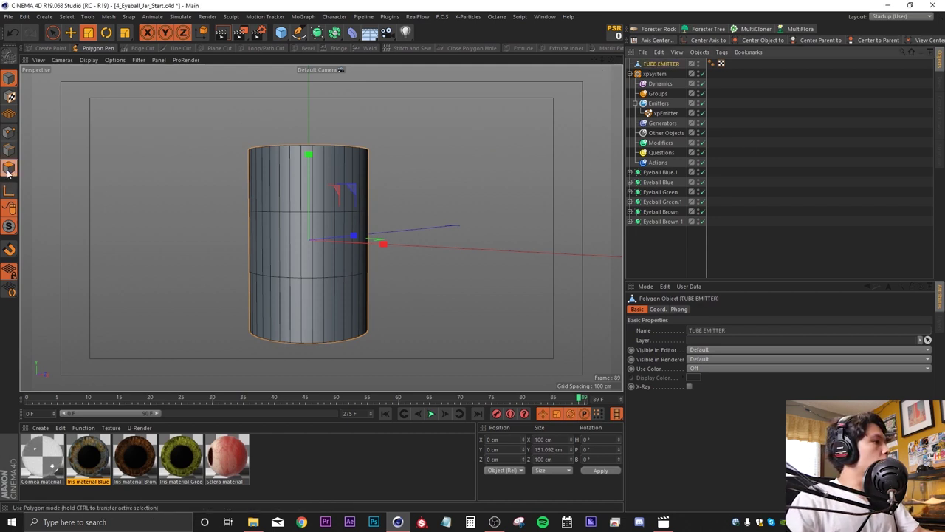
{"action": "key", "text": "u"}
{"action": "key", "text": "l"}
{"action": "left_click", "coordinate": [322, 190]}
{"action": "left_click_drag", "start_coordinate": [310, 193], "coordinate": [294, 225], "text": "alt"}
{"action": "left_click", "coordinate": [66, 17]}
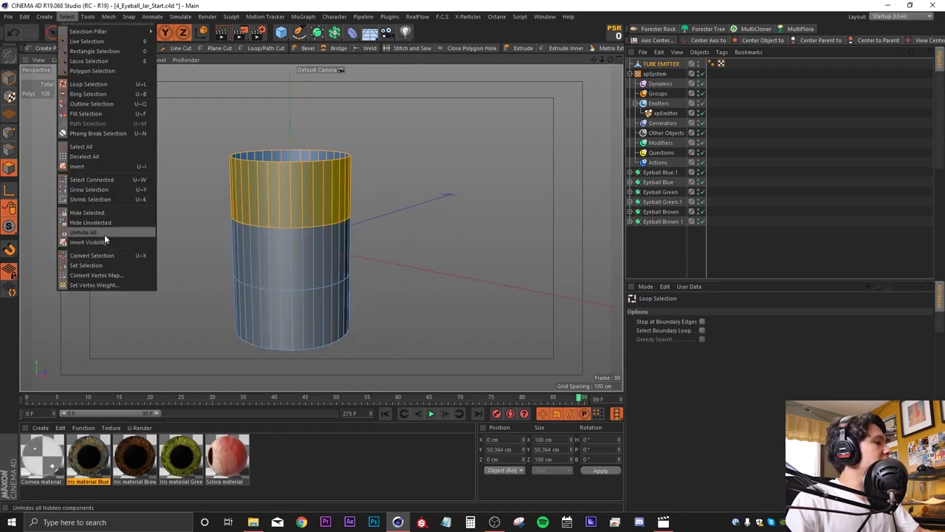
{"action": "left_click", "coordinate": [92, 265]}
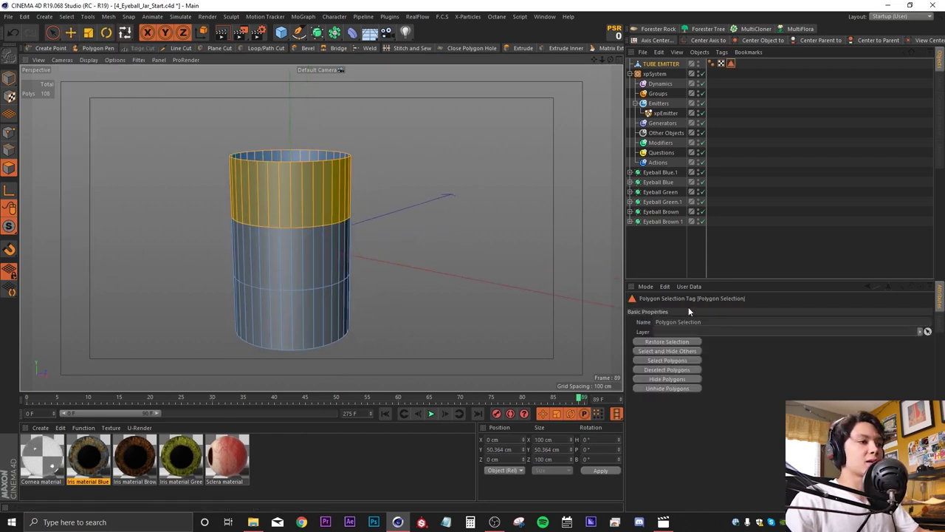
{"action": "left_click_drag", "start_coordinate": [713, 323], "coordinate": [568, 310]}
{"action": "type", "text": "TOP"}
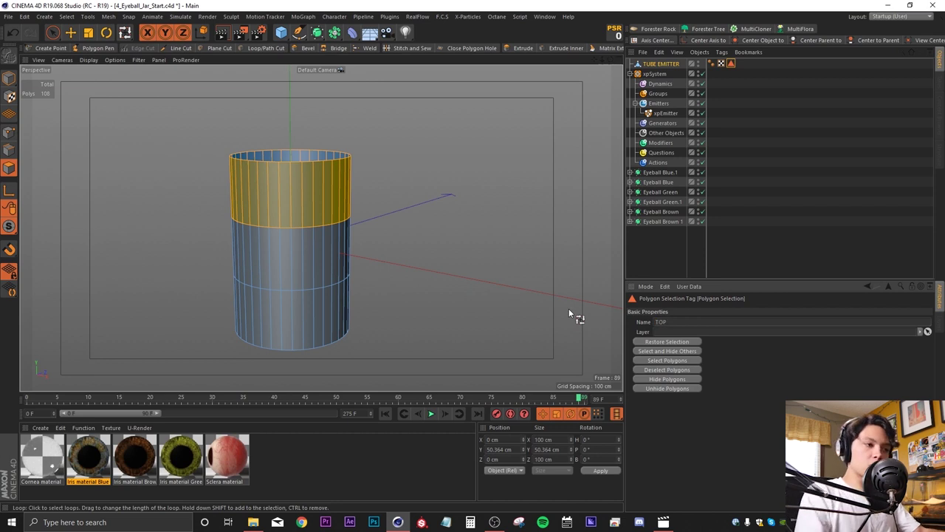
- Loop-select the middle band of polygons on TUBE EMITTER and store it as a polygon selection named MIDDLE
{"action": "left_click", "coordinate": [647, 267]}
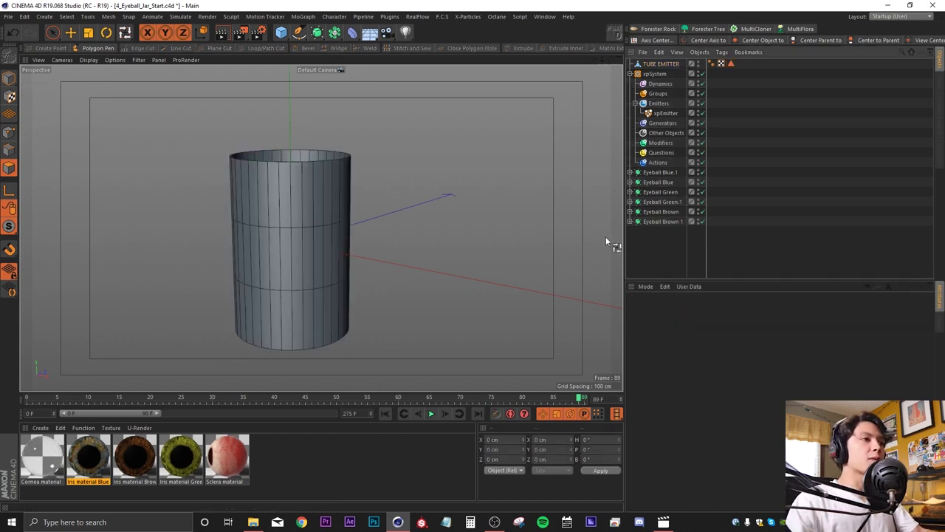
{"action": "left_click", "coordinate": [639, 66]}
{"action": "left_click", "coordinate": [277, 256]}
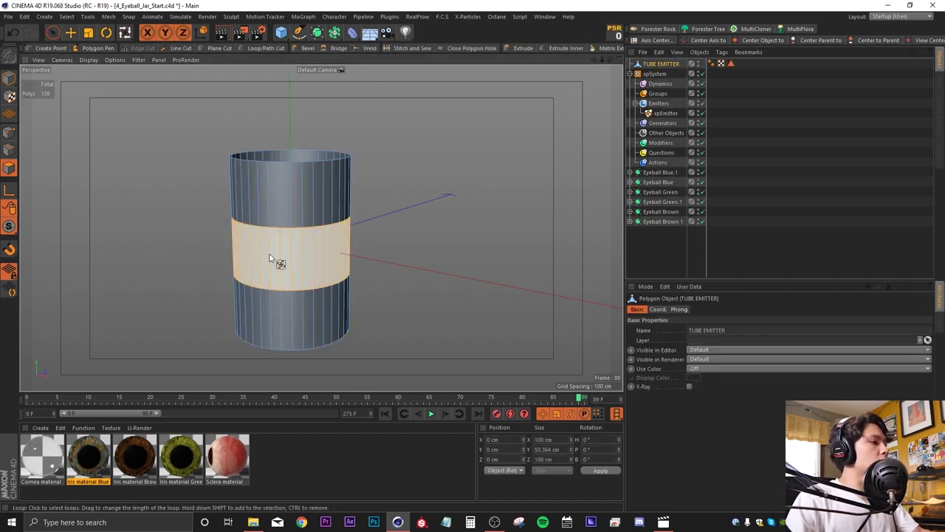
{"action": "left_click", "coordinate": [66, 16]}
{"action": "left_click", "coordinate": [72, 267]}
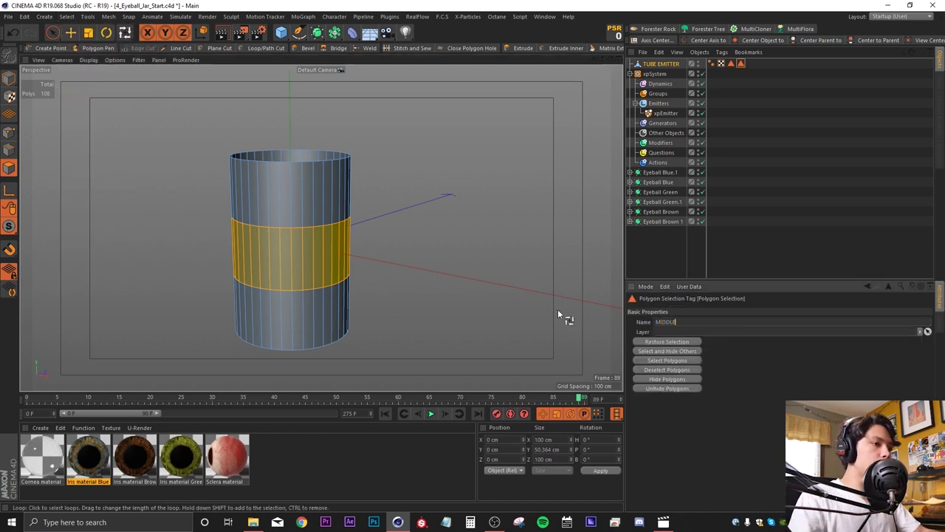
{"action": "left_click", "coordinate": [667, 255]}
- Loop-select the lowest band of polygons on TUBE EMITTER and store it as a polygon selection named BOTTOM
{"action": "left_click", "coordinate": [665, 65]}
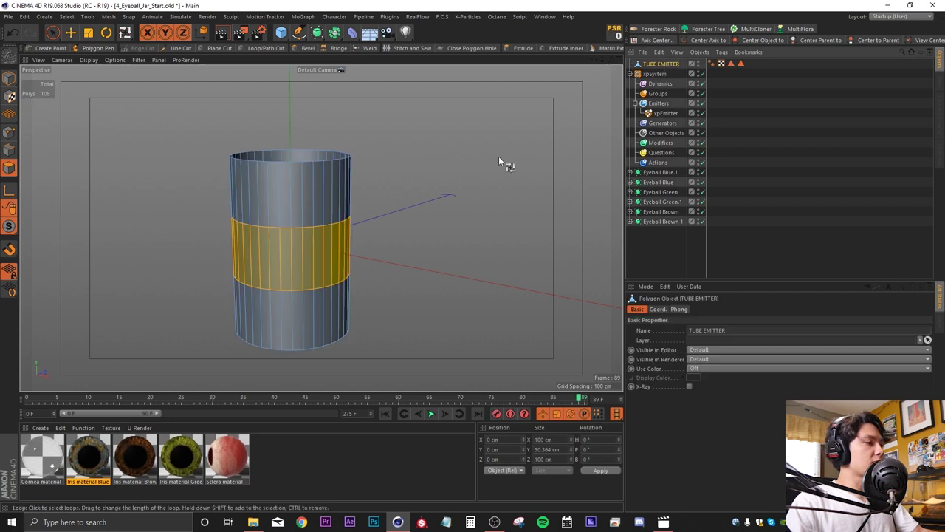
{"action": "left_click", "coordinate": [300, 304]}
{"action": "left_click", "coordinate": [67, 16]}
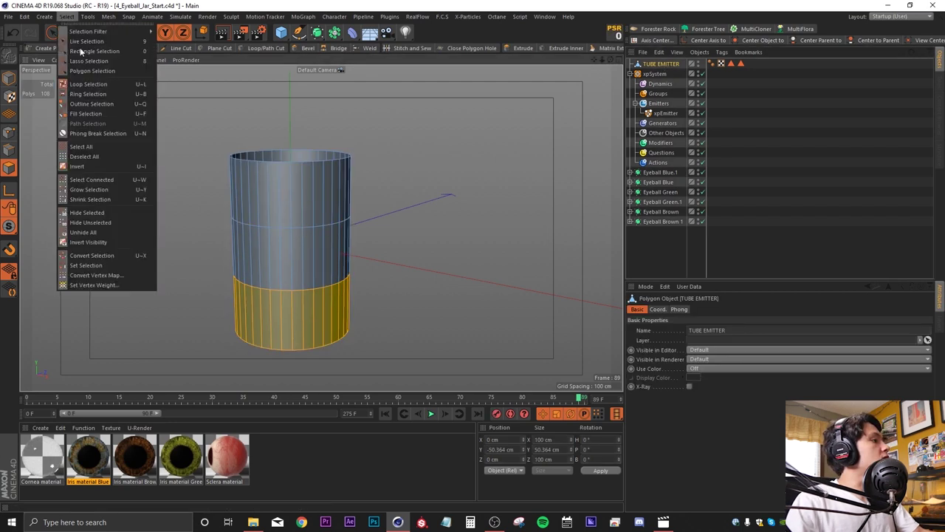
{"action": "left_click", "coordinate": [81, 262]}
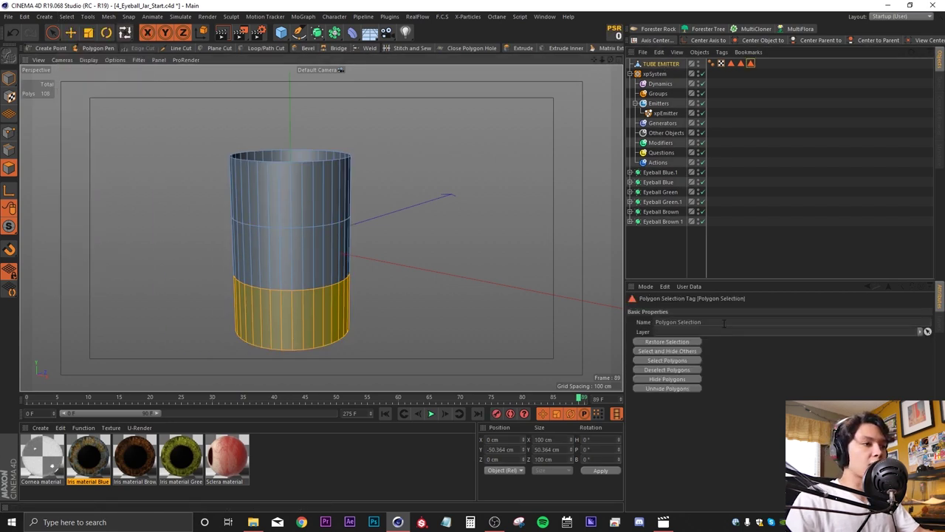
{"action": "left_click_drag", "start_coordinate": [724, 323], "coordinate": [503, 304]}
{"action": "type", "text": "BOTTOM"}
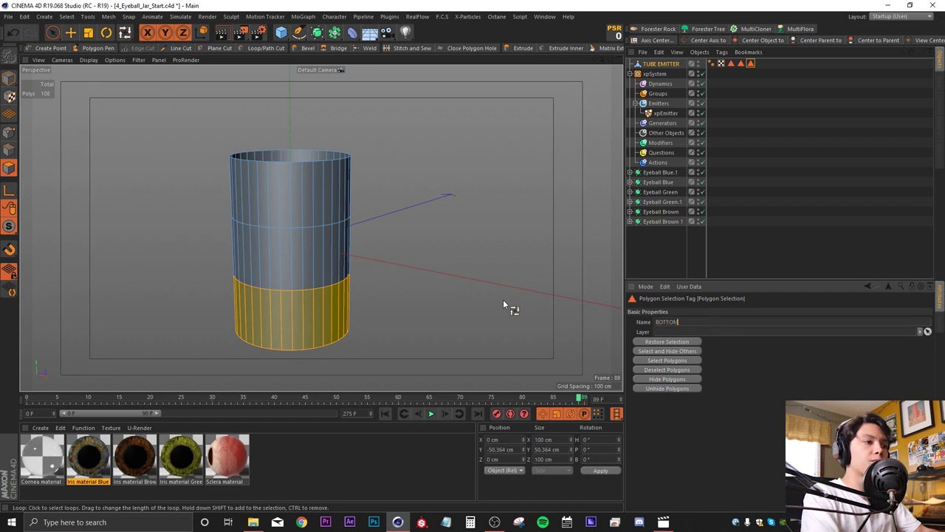
{"action": "left_click", "coordinate": [681, 239]}
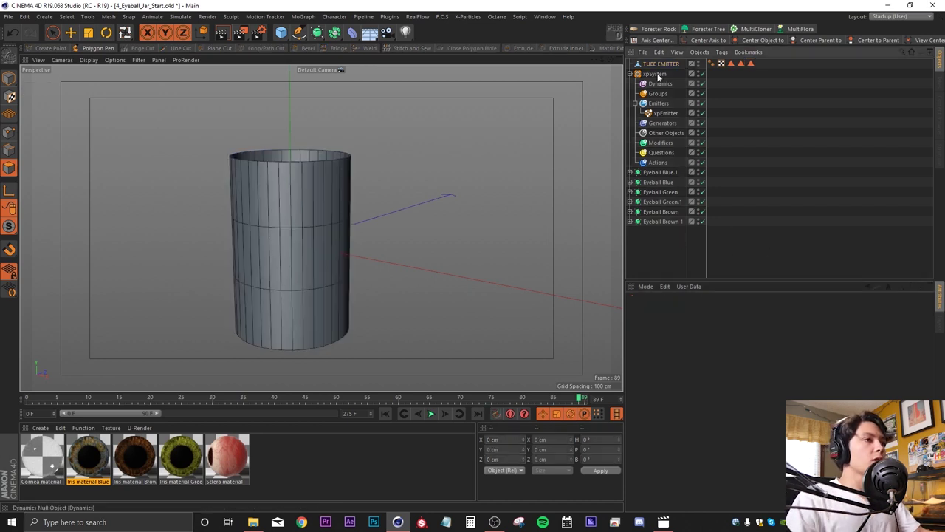
- Rename the xpEmitter object as TOP EMIT
{"action": "double_click", "coordinate": [667, 113]}
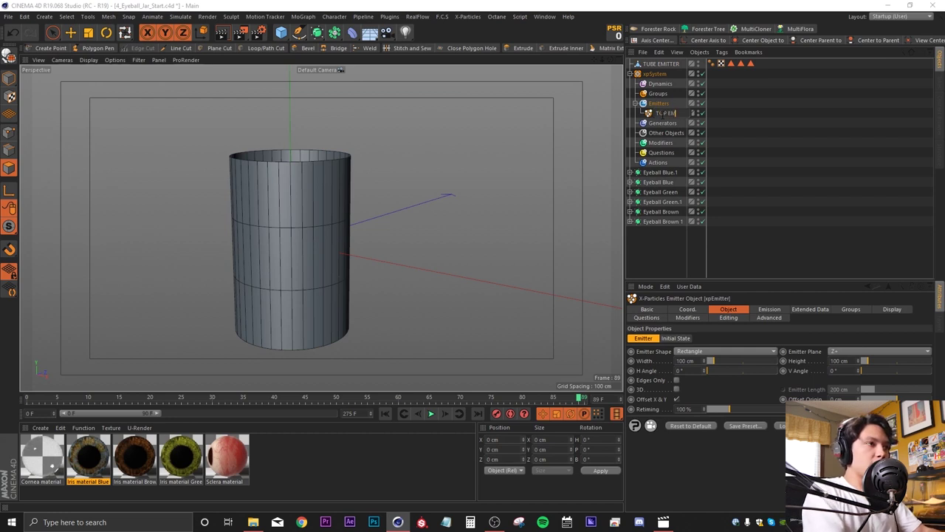
{"action": "type", "text": "TOP EMIT"}
{"action": "key", "text": "Return"}
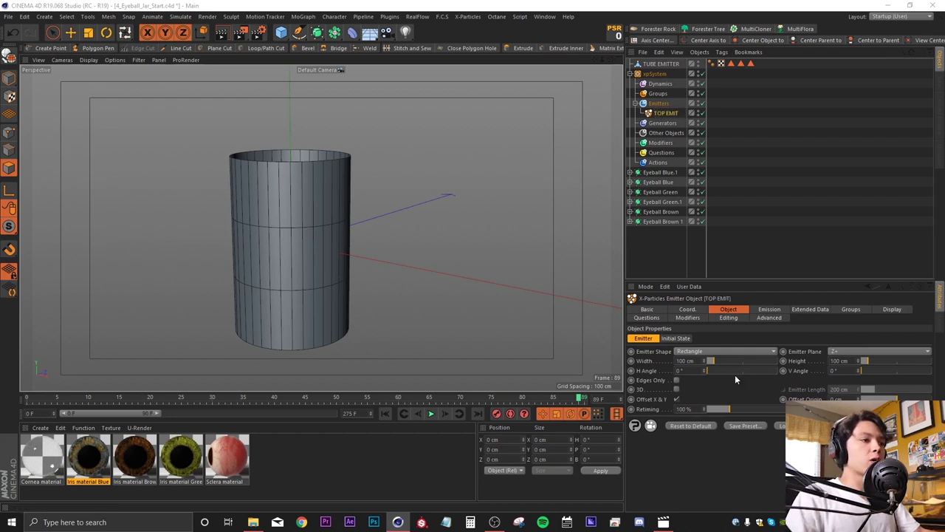
- Set TOP EMIT's emitter shape to Object, using TUBE EMITTER as the source object and its TOP polygon selection
{"action": "left_click", "coordinate": [694, 352]}
{"action": "left_click", "coordinate": [688, 438]}
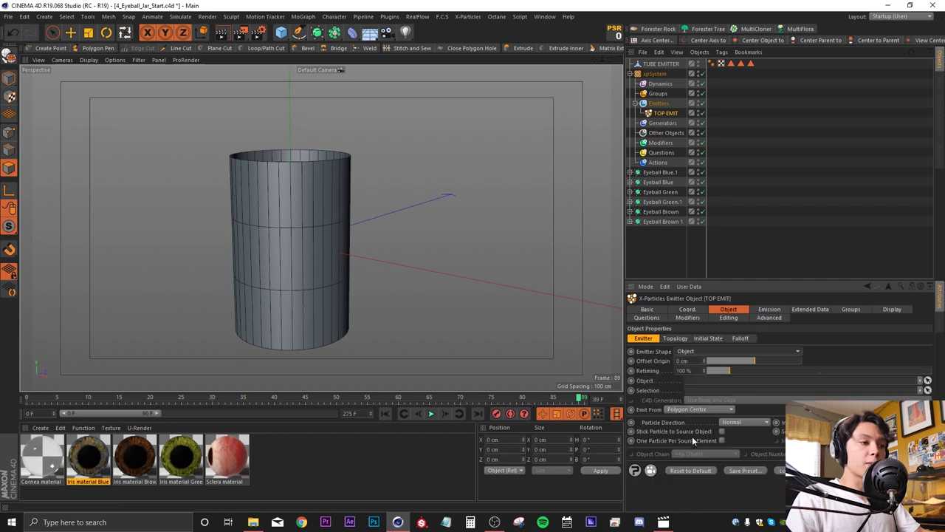
{"action": "left_click", "coordinate": [928, 380]}
{"action": "left_click", "coordinate": [652, 65]}
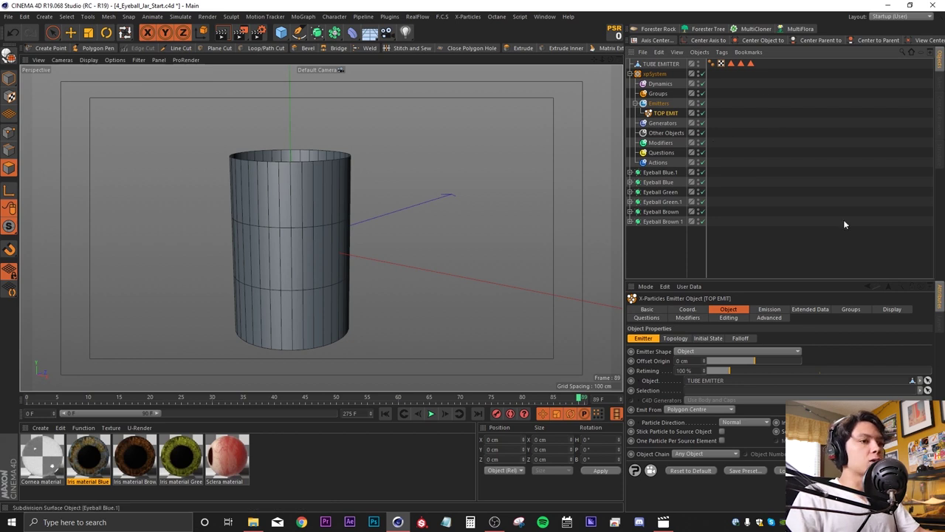
{"action": "left_click_drag", "start_coordinate": [815, 285], "coordinate": [808, 249]}
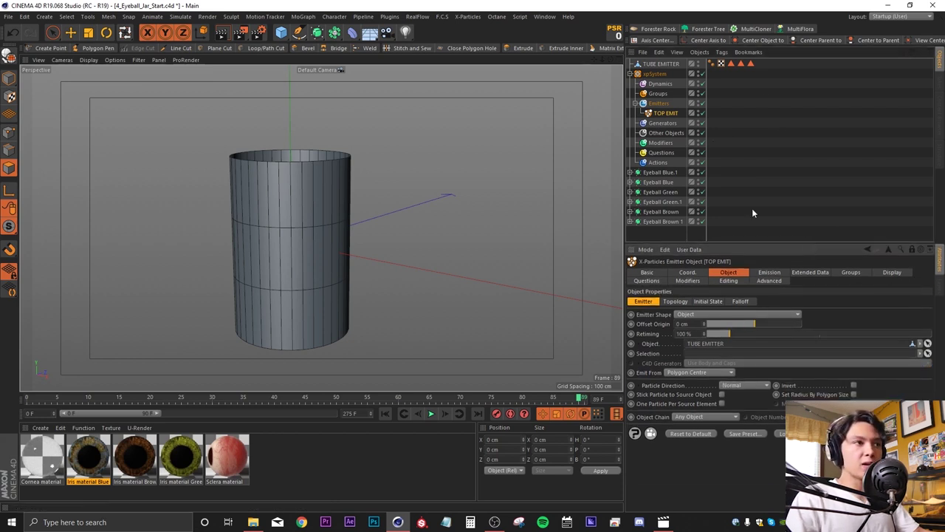
{"action": "left_click", "coordinate": [731, 64]}
{"action": "left_click_drag", "start_coordinate": [692, 356], "coordinate": [692, 355]}
- Play the animation from the start to check where TOP EMIT emits its particles
{"action": "left_click", "coordinate": [386, 413]}
{"action": "left_click", "coordinate": [430, 414]}
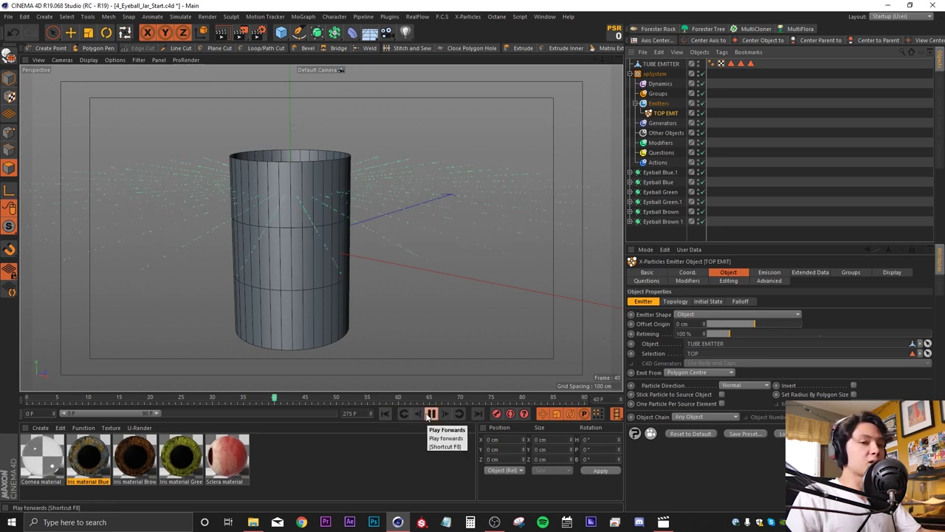
{"action": "left_click", "coordinate": [430, 413]}
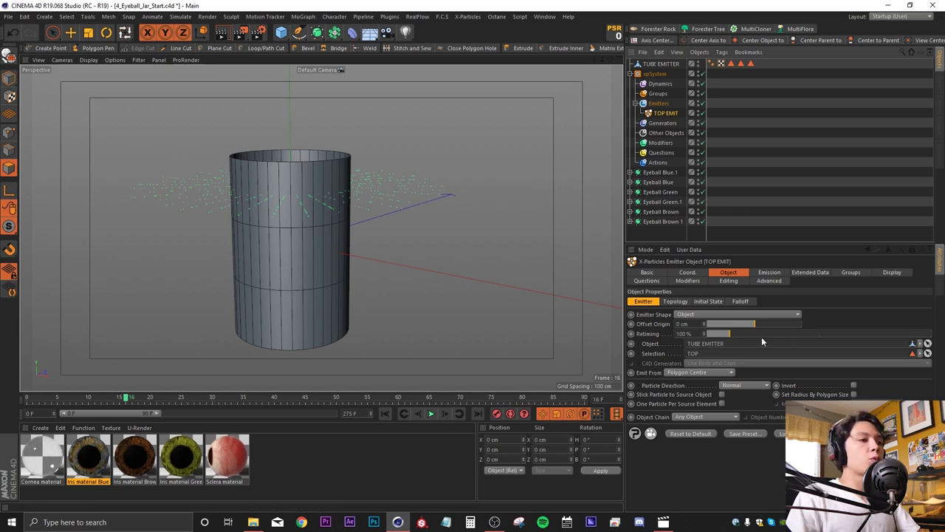
- Set TOP EMIT's emission mode to Shot with a shot count of 50 and play the animation to check it
{"action": "left_click", "coordinate": [764, 273]}
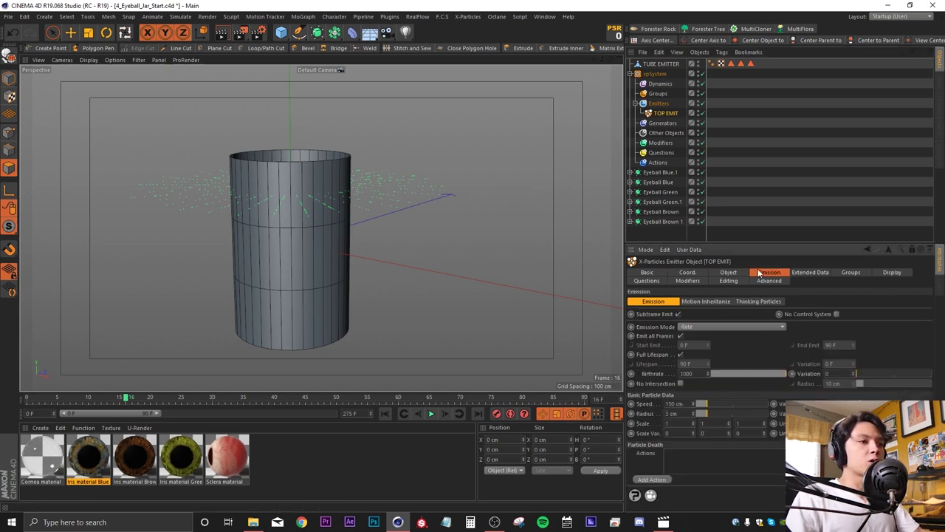
{"action": "left_click", "coordinate": [686, 327]}
{"action": "left_click", "coordinate": [697, 355]}
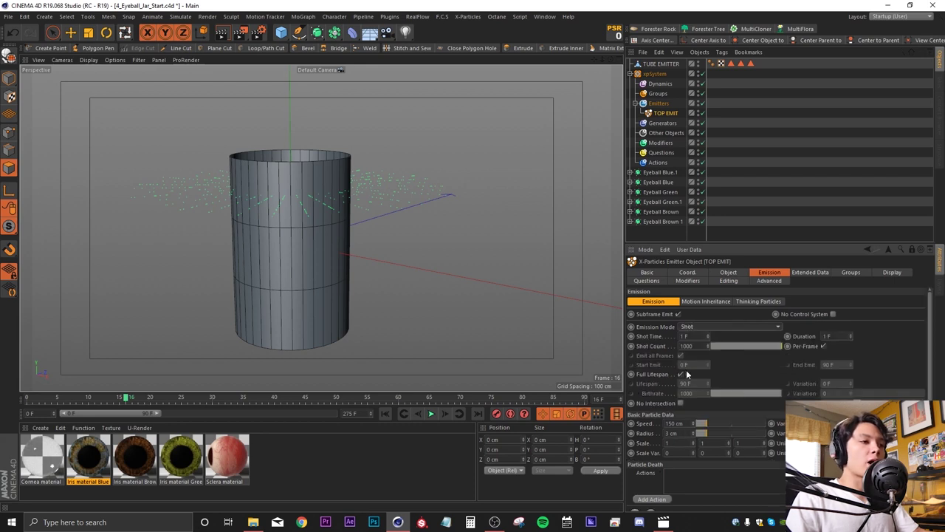
{"action": "left_click", "coordinate": [694, 345]}
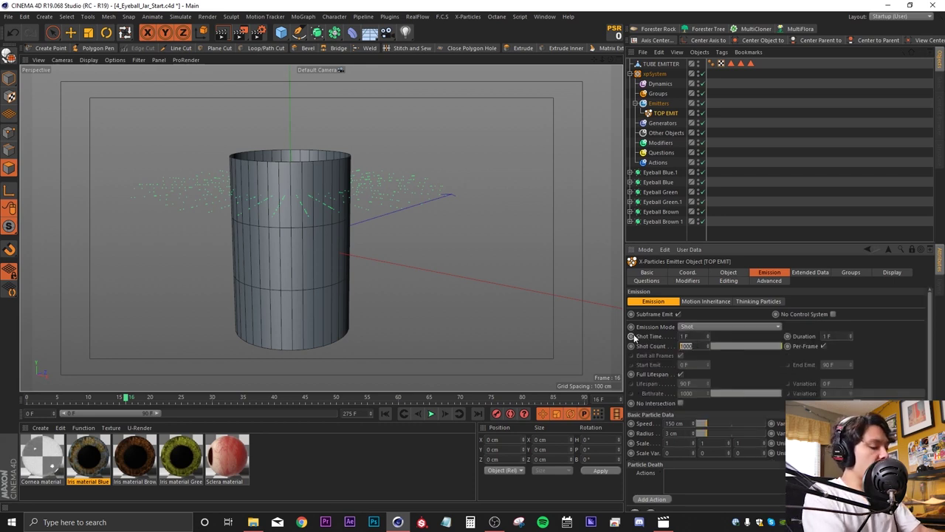
{"action": "type", "text": "50"}
{"action": "key", "text": "Return"}
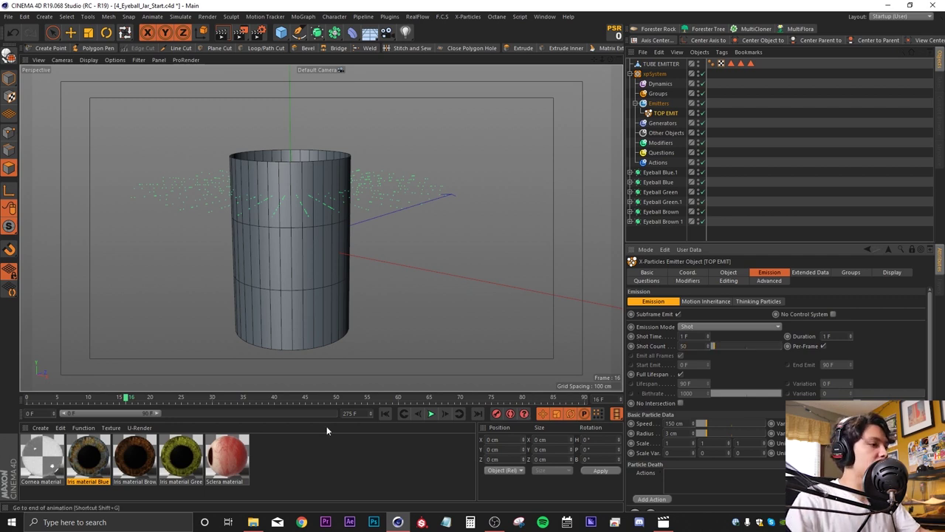
{"action": "left_click", "coordinate": [431, 413]}
{"action": "mouse_move", "coordinate": [283, 255]}
{"action": "left_mouse_down", "text": "alt"}
{"action": "mouse_move", "coordinate": [262, 290]}
{"action": "mouse_move", "coordinate": [281, 259]}
{"action": "left_mouse_up", "text": "alt"}
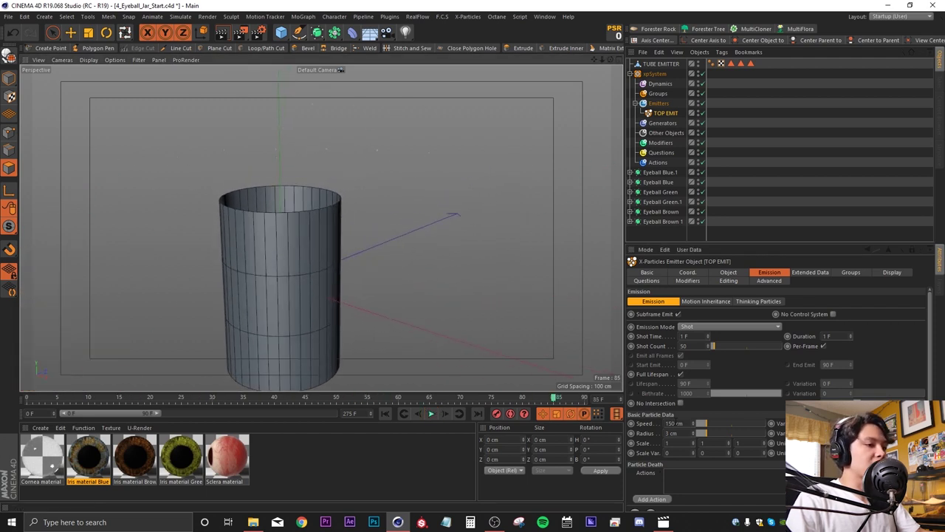
- Set TOP EMIT's particle speed to 0 cm and replay the animation from the start
{"action": "left_click", "coordinate": [678, 423]}
{"action": "type", "text": "0"}
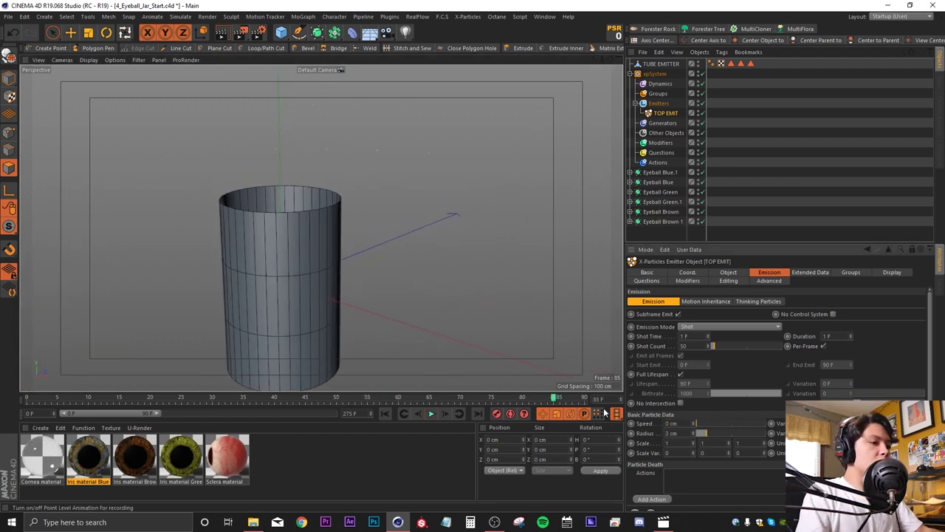
{"action": "left_click", "coordinate": [385, 413]}
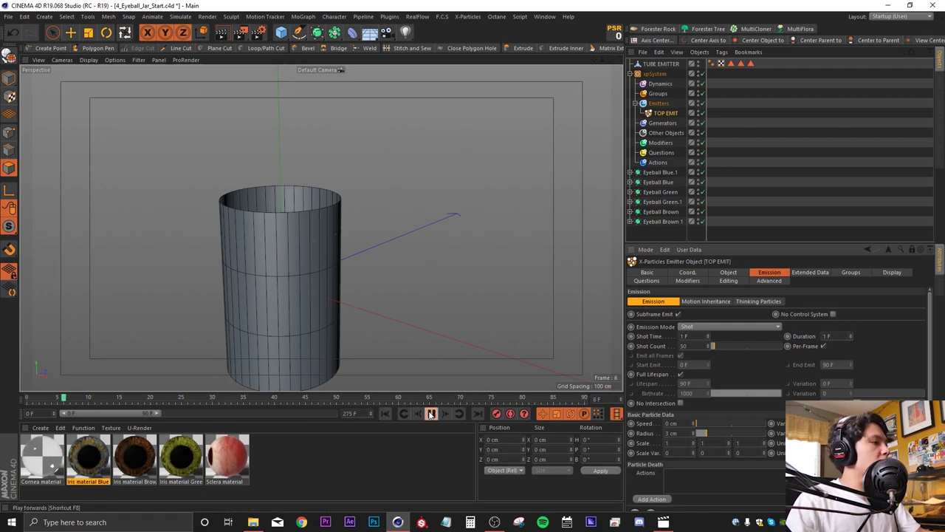
{"action": "left_click_drag", "start_coordinate": [246, 295], "coordinate": [289, 303], "text": "alt"}
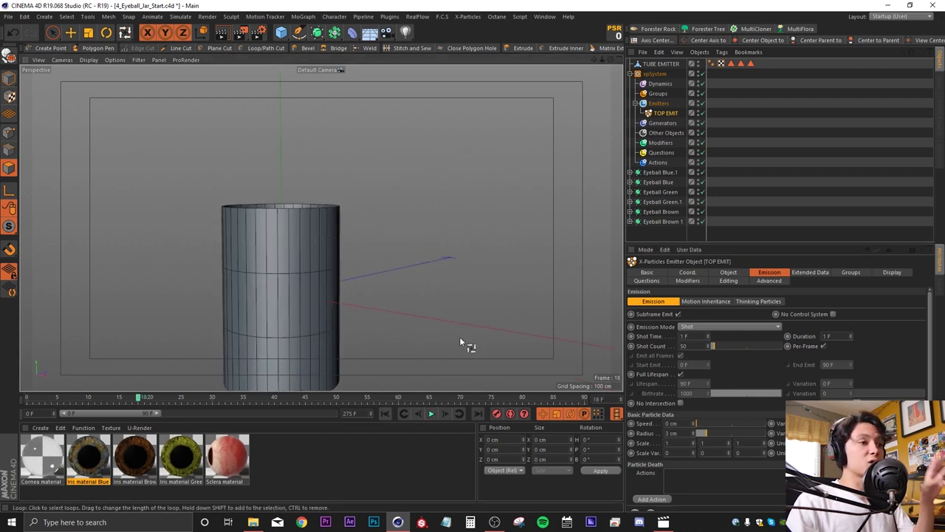
- Make TOP EMIT emit from Polygon Area and replay the animation to check the particle distribution
{"action": "left_click", "coordinate": [729, 272]}
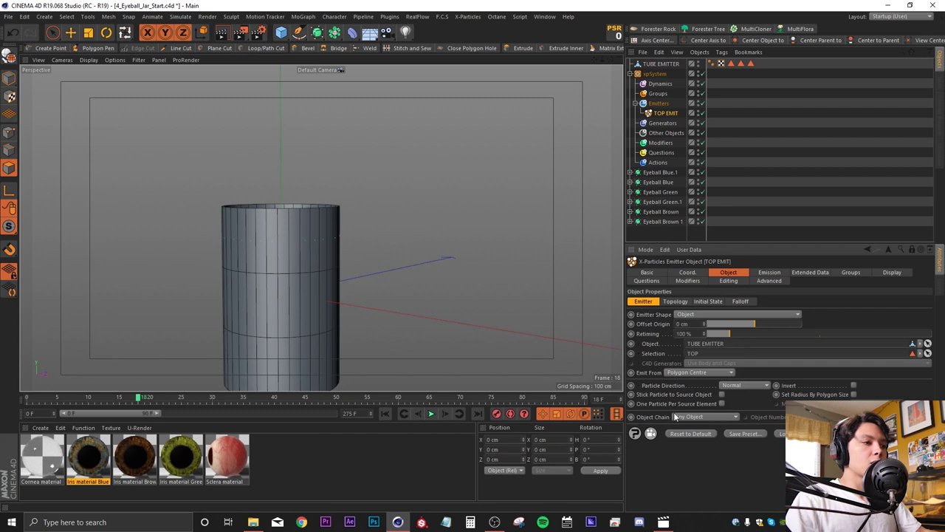
{"action": "left_click", "coordinate": [686, 373]}
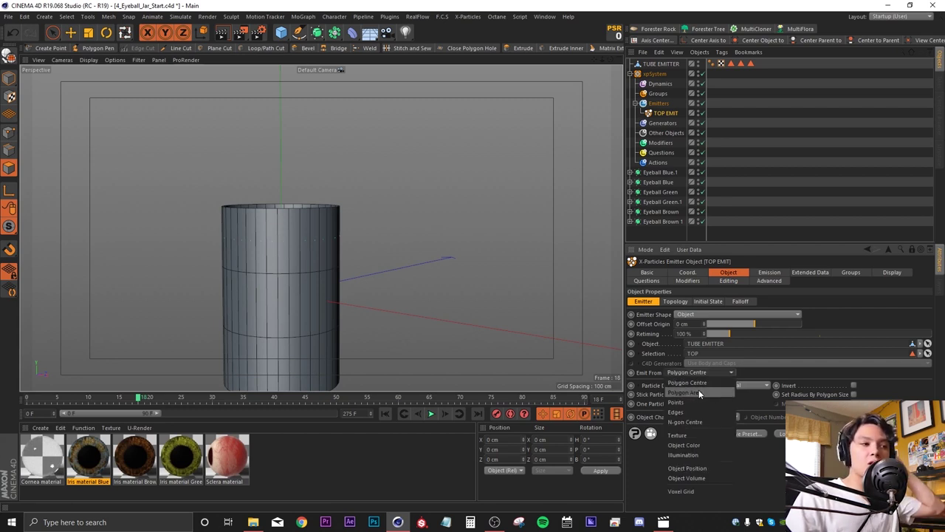
{"action": "left_click", "coordinate": [698, 389]}
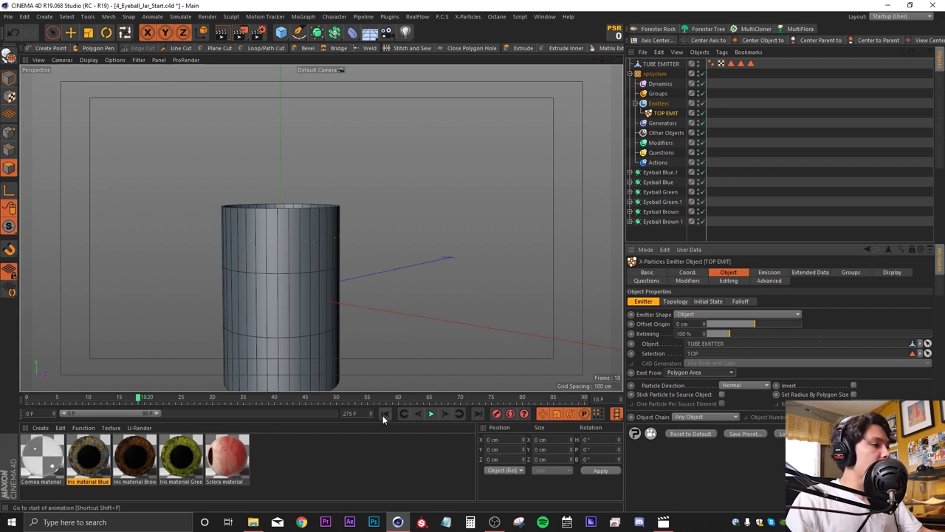
{"action": "mouse_move", "coordinate": [273, 242]}
{"action": "left_mouse_down", "text": "alt"}
{"action": "mouse_move", "coordinate": [274, 222]}
{"action": "mouse_move", "coordinate": [314, 270]}
{"action": "mouse_move", "coordinate": [280, 213]}
{"action": "mouse_move", "coordinate": [287, 280]}
{"action": "mouse_move", "coordinate": [276, 224]}
{"action": "left_mouse_up", "text": "alt"}
{"action": "left_click", "coordinate": [430, 415]}
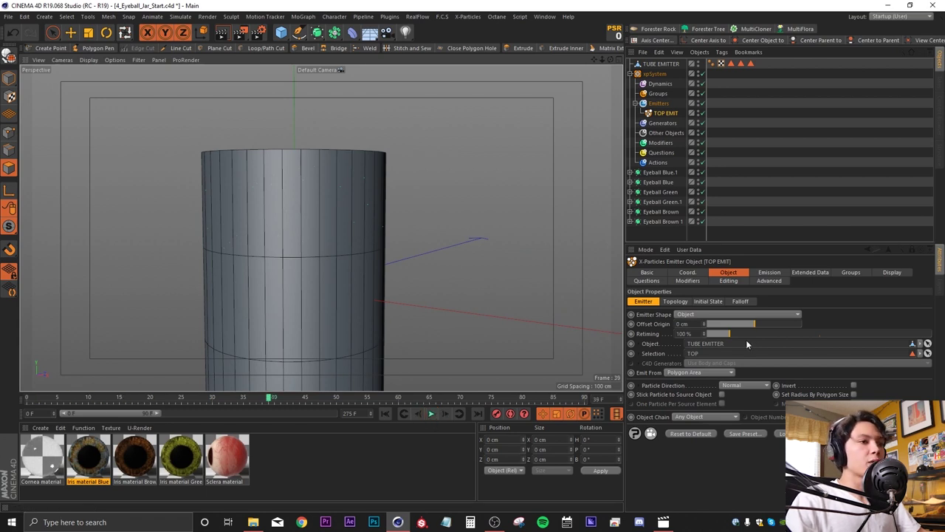
- Set TOP EMIT's editor display to Spheres and replay the animation to inspect the particles around the tube's upper band
{"action": "left_click", "coordinate": [892, 273]}
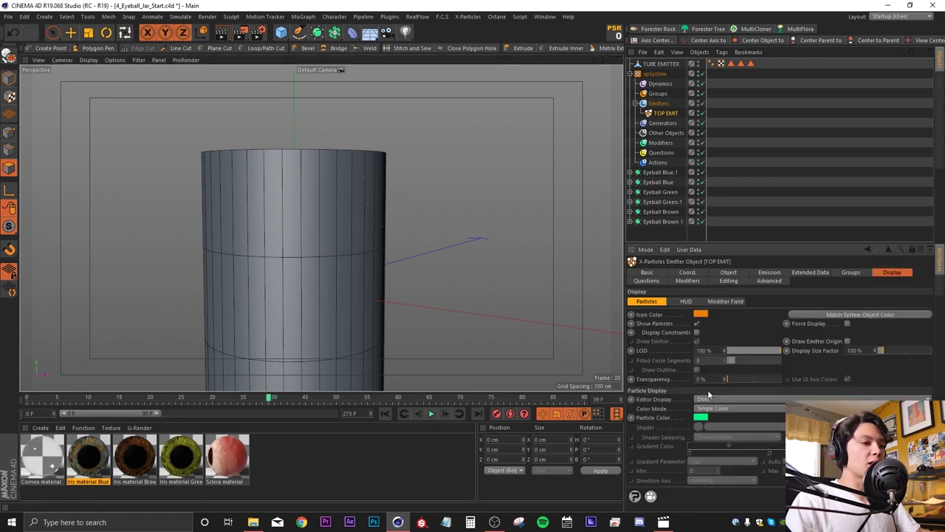
{"action": "left_click", "coordinate": [713, 399]}
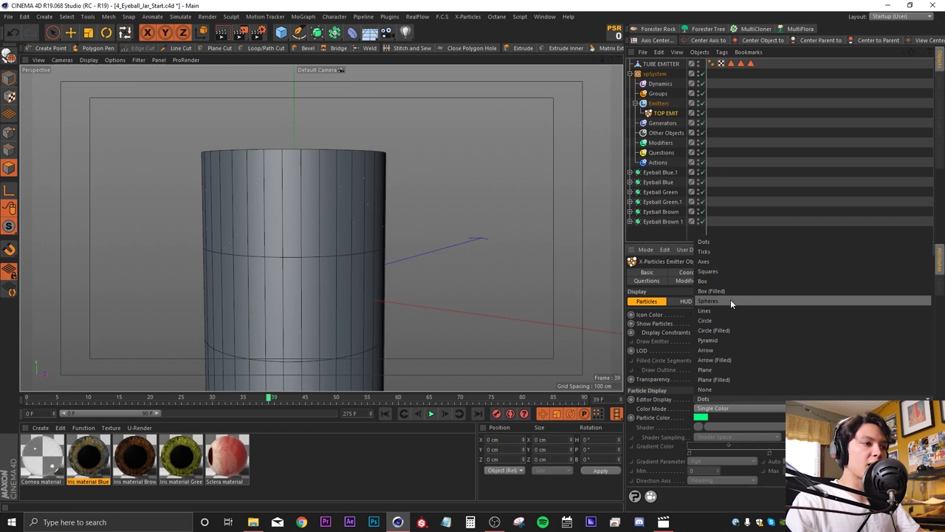
{"action": "left_click", "coordinate": [730, 300]}
{"action": "left_click", "coordinate": [384, 413]}
{"action": "left_click", "coordinate": [427, 415]}
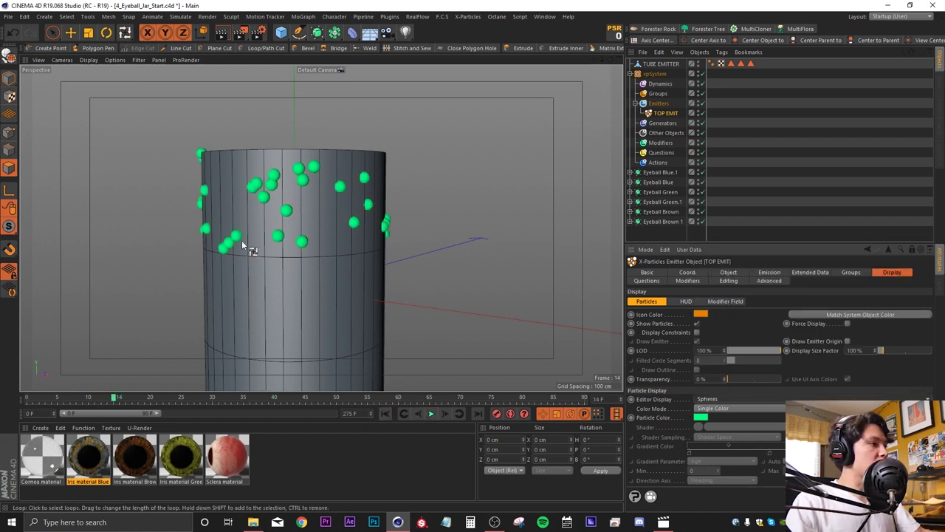
{"action": "middle_click_drag", "start_coordinate": [272, 248], "coordinate": [271, 274], "text": "alt"}
{"action": "left_click_drag", "start_coordinate": [253, 234], "coordinate": [268, 295], "text": "alt"}
- Set TOP EMIT's particle radius to 8 cm and replay the animation to inspect the larger spheres on the tube
{"action": "left_click", "coordinate": [769, 273]}
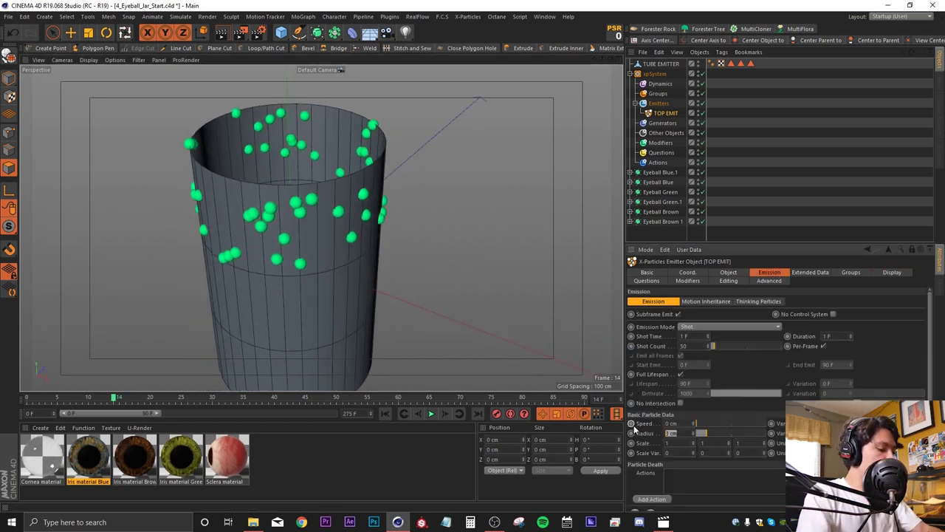
{"action": "type", "text": "0"}
{"action": "key", "text": "Return"}
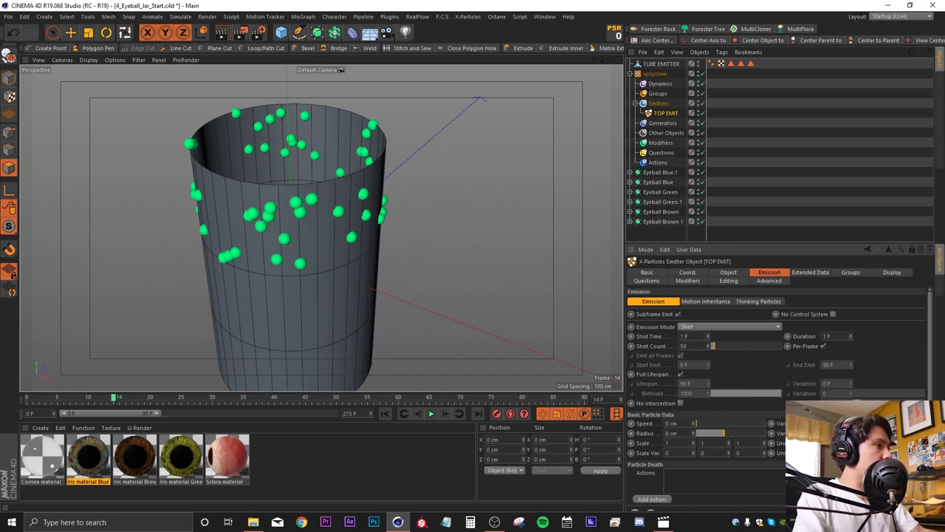
{"action": "left_click", "coordinate": [384, 414]}
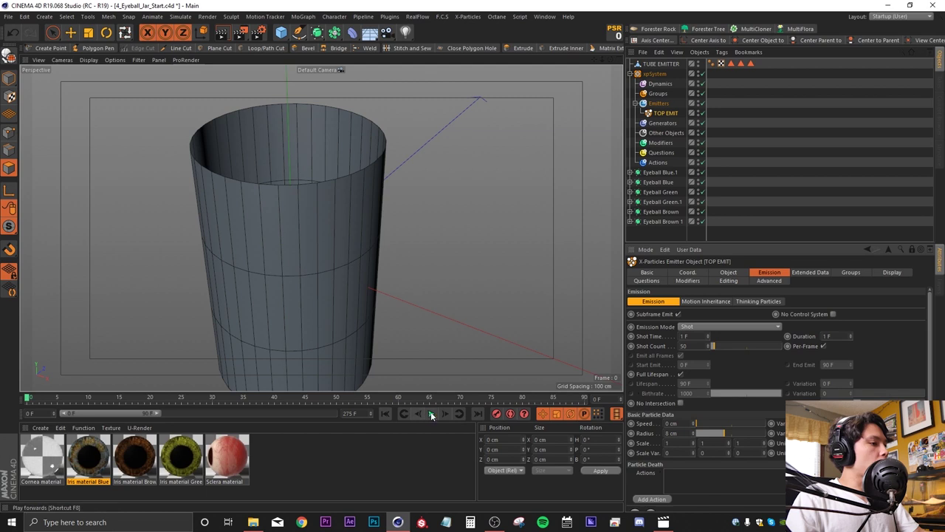
{"action": "left_click", "coordinate": [431, 413]}
{"action": "left_click", "coordinate": [431, 413]}
{"action": "middle_click_drag", "start_coordinate": [242, 271], "coordinate": [273, 212], "text": "alt"}
{"action": "scroll", "coordinate": [272, 211], "scroll_direction": "down", "scroll_amount": 4}
{"action": "left_click_drag", "start_coordinate": [281, 260], "coordinate": [284, 205], "text": "alt"}
{"action": "middle_click_drag", "start_coordinate": [284, 204], "coordinate": [291, 235], "text": "alt"}
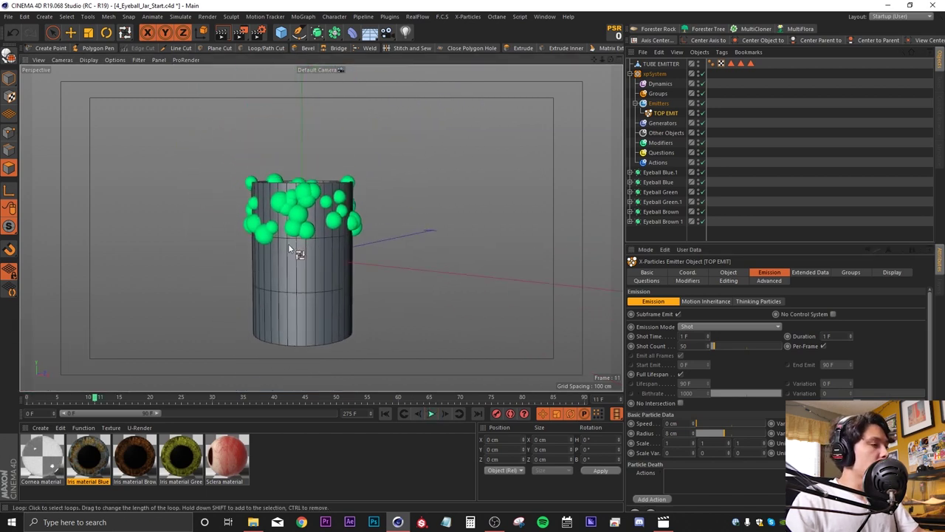
{"action": "scroll", "coordinate": [299, 228], "scroll_direction": "up", "scroll_amount": 4}
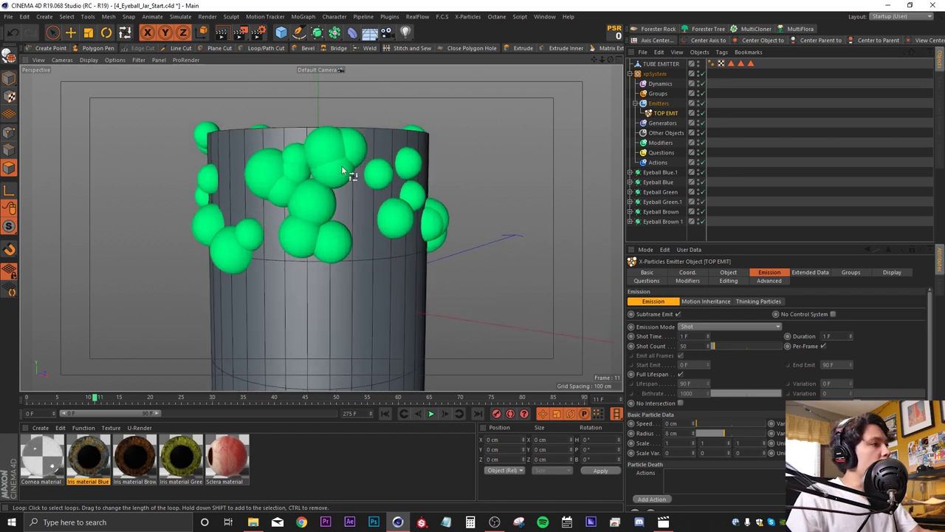
- Add an xpPPCollisions object to the Dynamics folder and replay the animation to check how the spheres collide
{"action": "middle_click_drag", "start_coordinate": [345, 211], "coordinate": [311, 243], "text": "alt"}
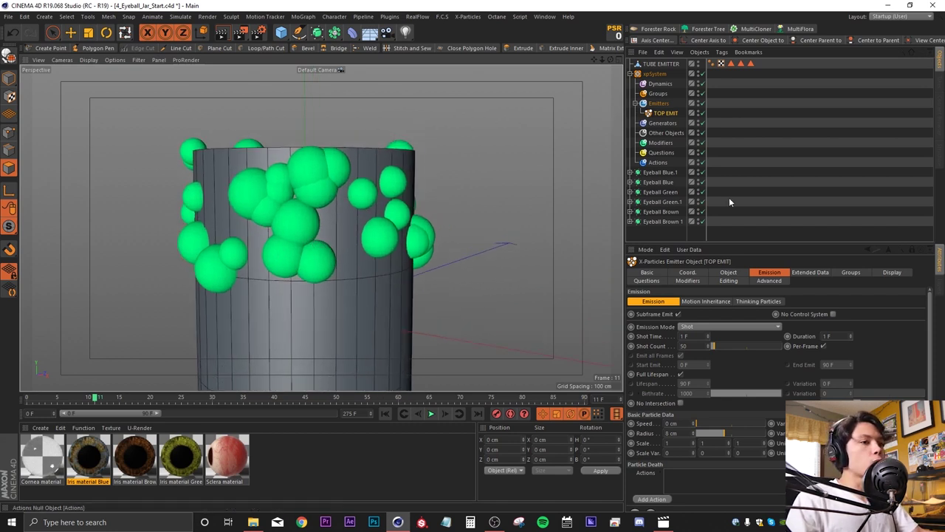
{"action": "left_click", "coordinate": [652, 85]}
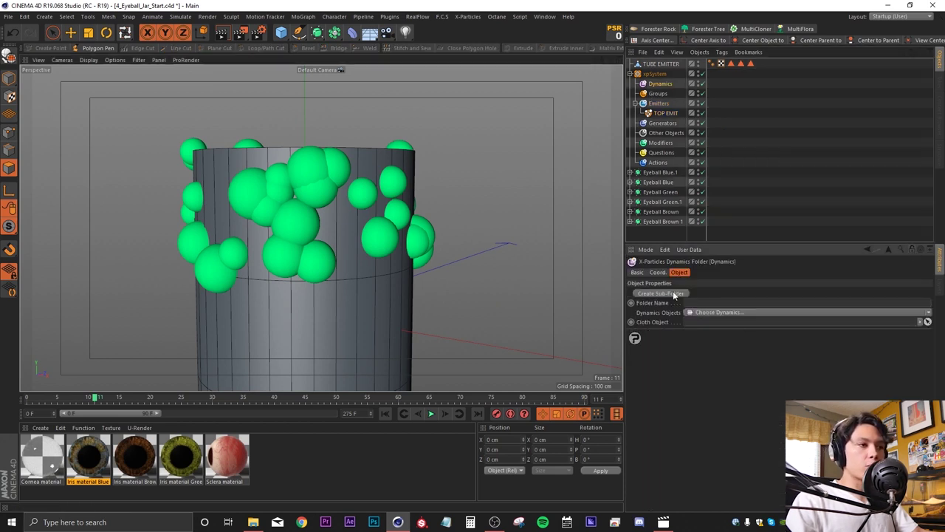
{"action": "left_click", "coordinate": [928, 312]}
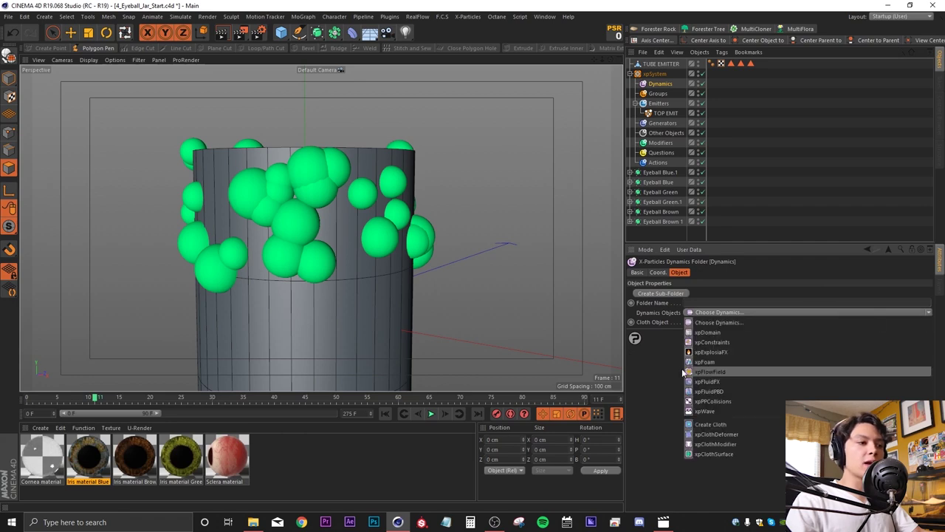
{"action": "left_click", "coordinate": [713, 402]}
{"action": "left_click", "coordinate": [383, 415]}
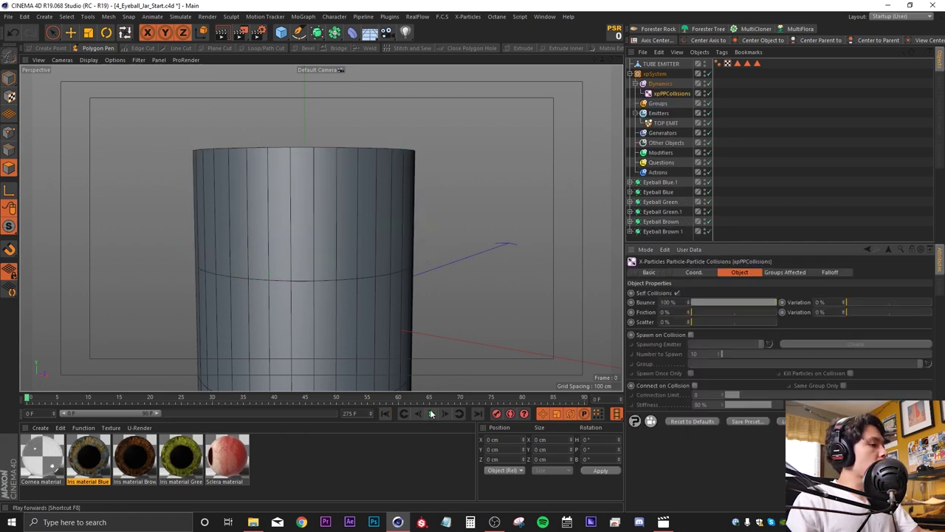
{"action": "left_click", "coordinate": [430, 414]}
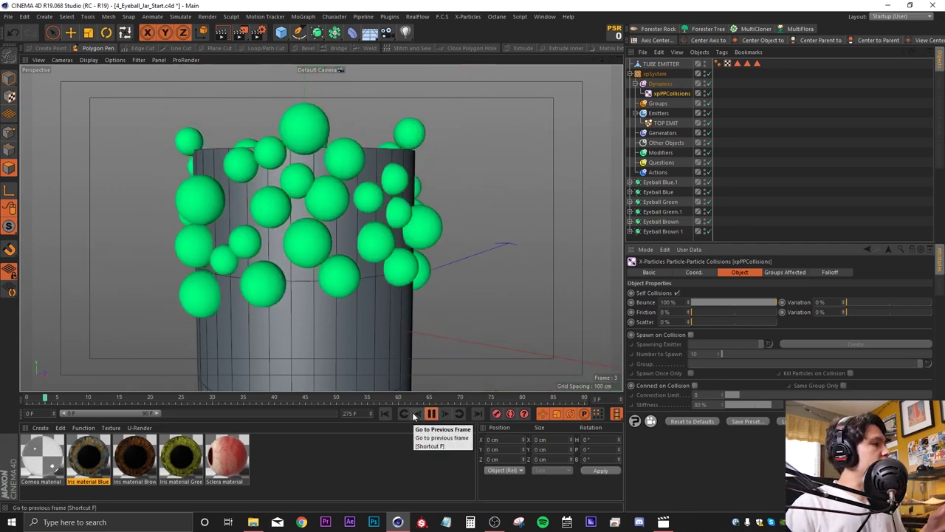
{"action": "left_click_drag", "start_coordinate": [275, 281], "coordinate": [249, 276], "text": "alt"}
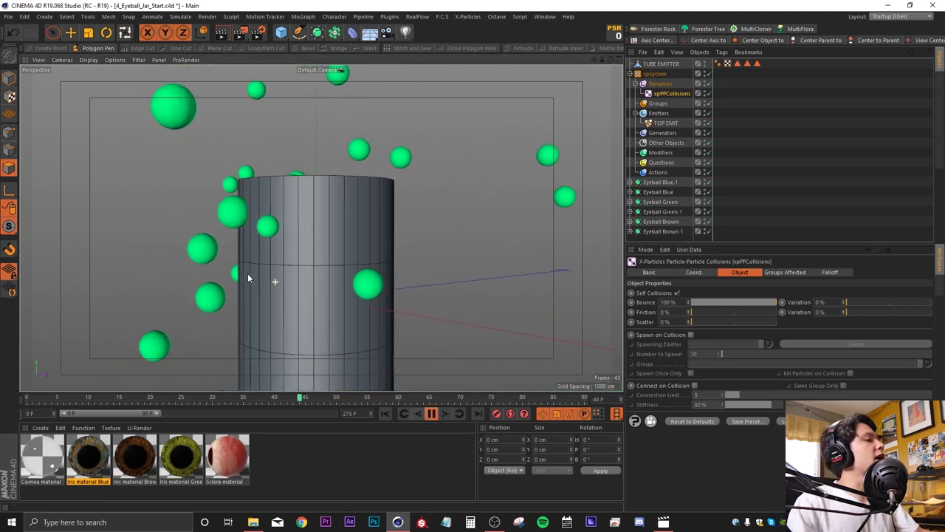
{"action": "left_click", "coordinate": [432, 413]}
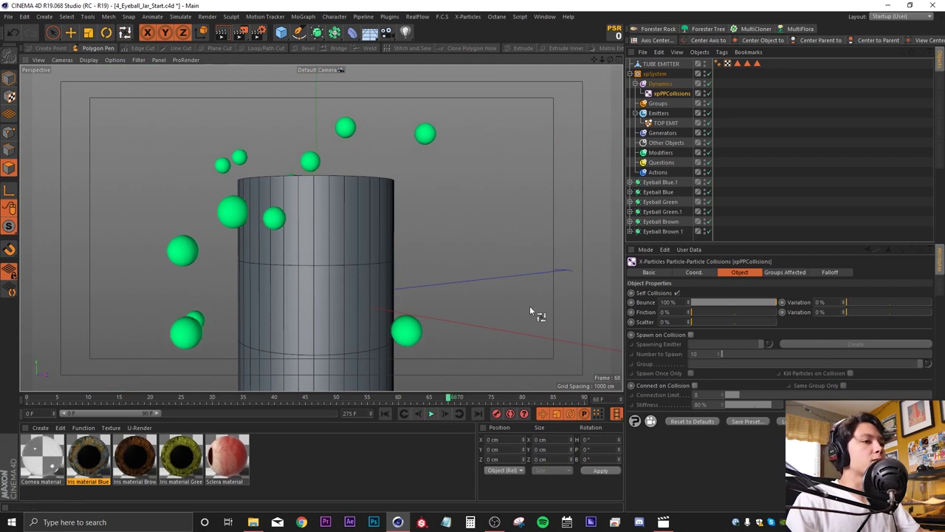
- Add an xpFollowSurface motion modifier and assign TUBE EMITTER as the surface to follow
{"action": "left_click", "coordinate": [654, 153]}
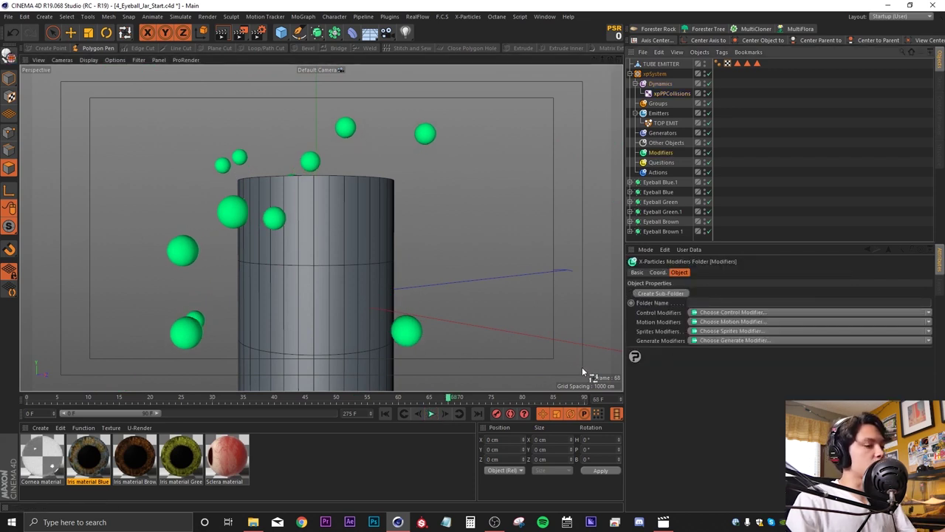
{"action": "left_click", "coordinate": [929, 322]}
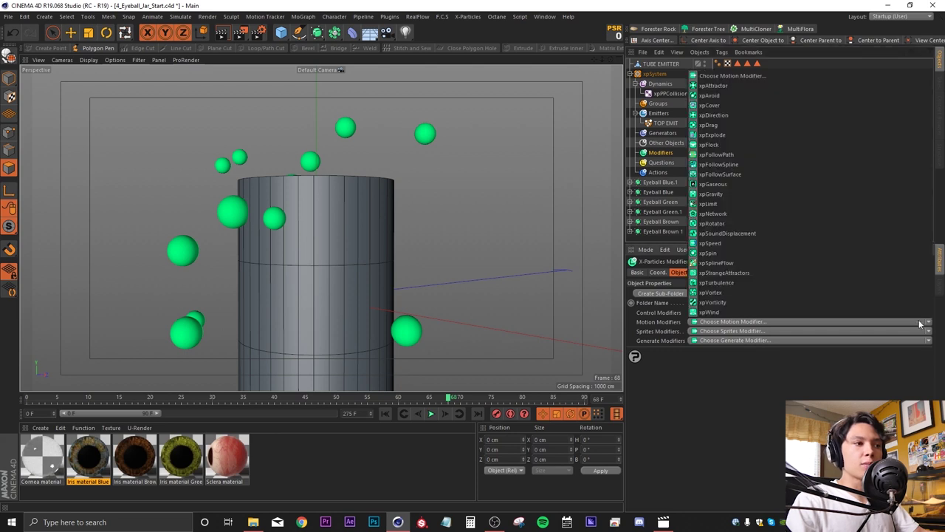
{"action": "left_click", "coordinate": [740, 174]}
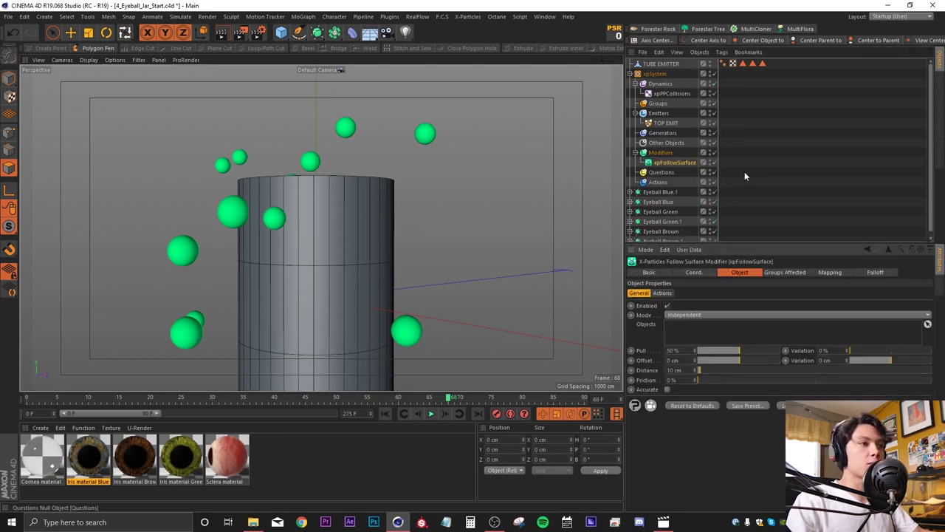
{"action": "left_click", "coordinate": [928, 325]}
{"action": "left_click", "coordinate": [670, 64]}
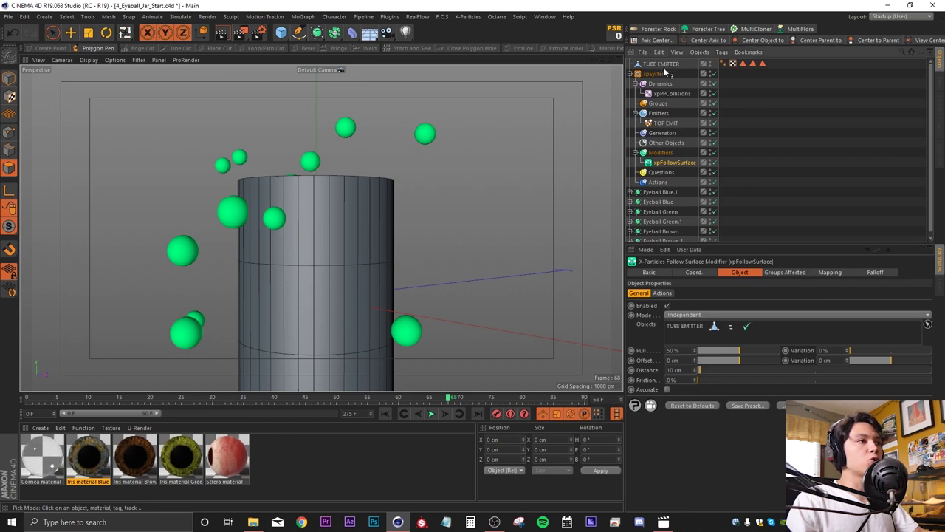
- Replay the animation from the start and inspect how the particles move over the whole tube surface
{"action": "left_click", "coordinate": [384, 413]}
{"action": "left_click", "coordinate": [431, 414]}
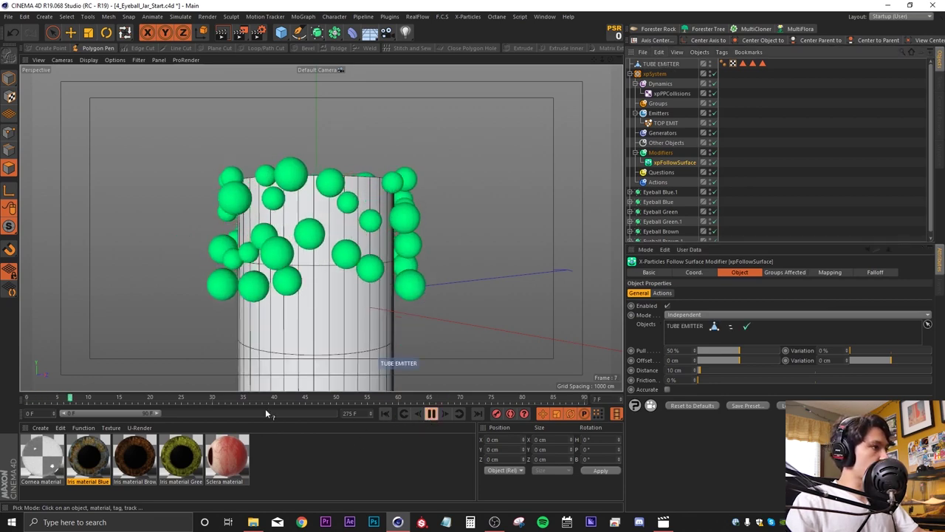
{"action": "left_click", "coordinate": [279, 325]}
{"action": "scroll", "coordinate": [279, 321], "scroll_direction": "down", "scroll_amount": 3}
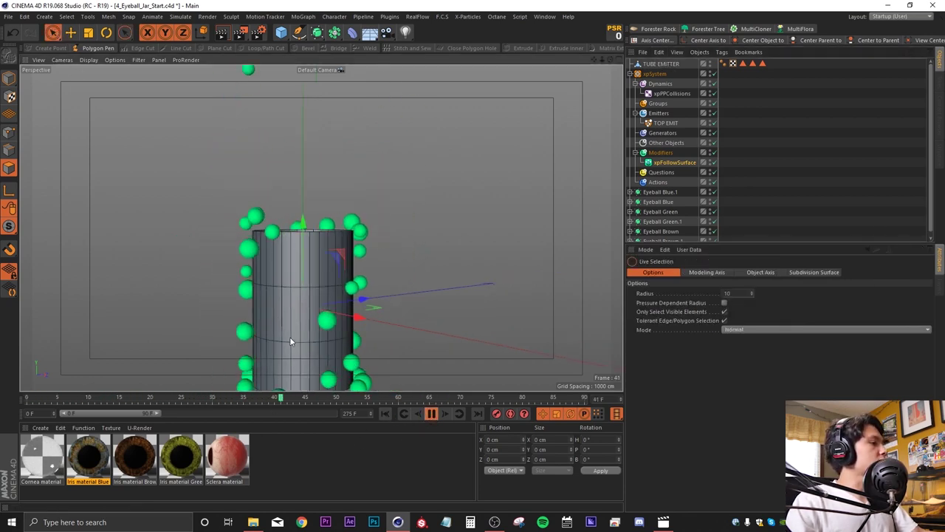
{"action": "middle_click_drag", "start_coordinate": [289, 337], "coordinate": [293, 265], "text": "alt"}
{"action": "left_click_drag", "start_coordinate": [278, 298], "coordinate": [310, 303], "text": "alt"}
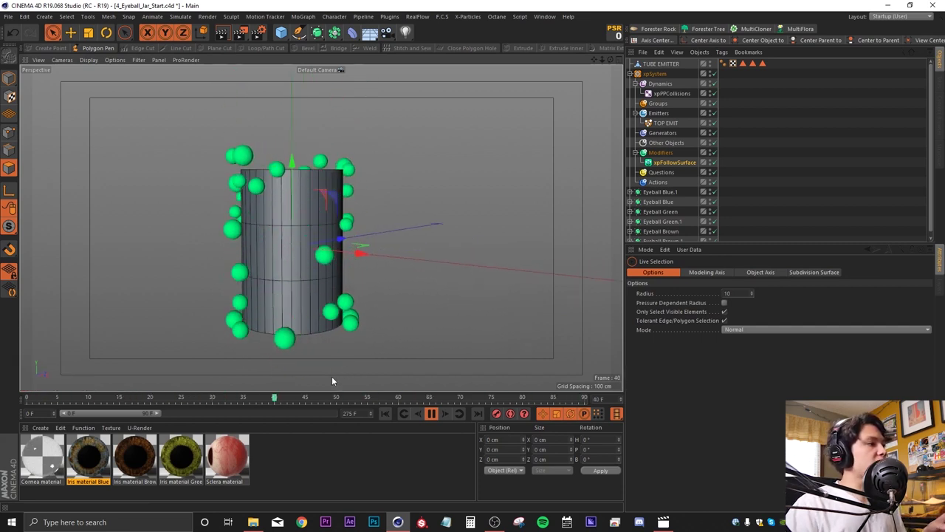
{"action": "left_click", "coordinate": [431, 413]}
- Add an xpDrag motion modifier with its density set to Water and replay the animation to check the particle motion
{"action": "left_click", "coordinate": [660, 152]}
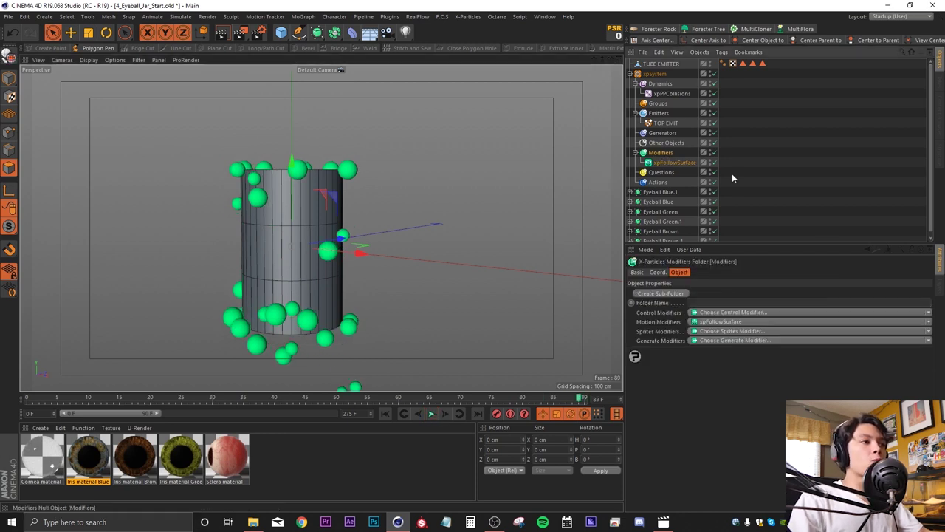
{"action": "left_click", "coordinate": [929, 322]}
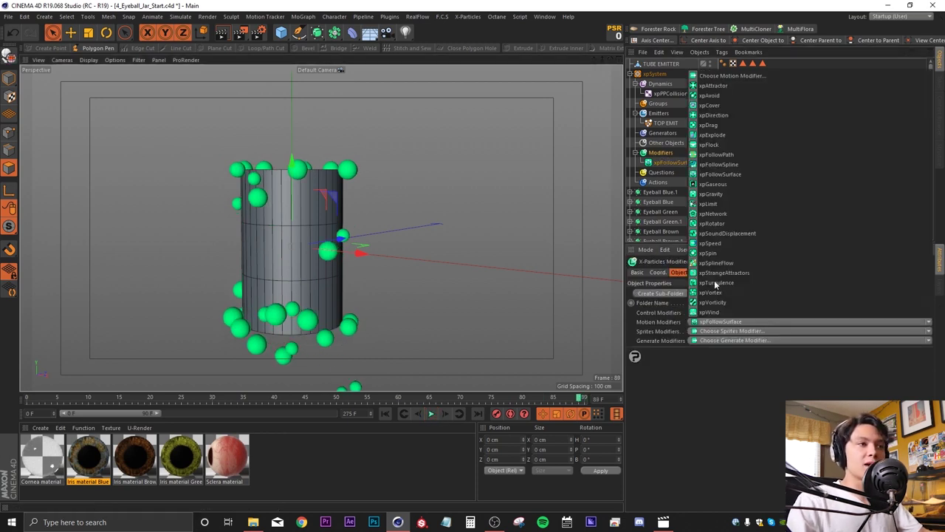
{"action": "left_click", "coordinate": [715, 129]}
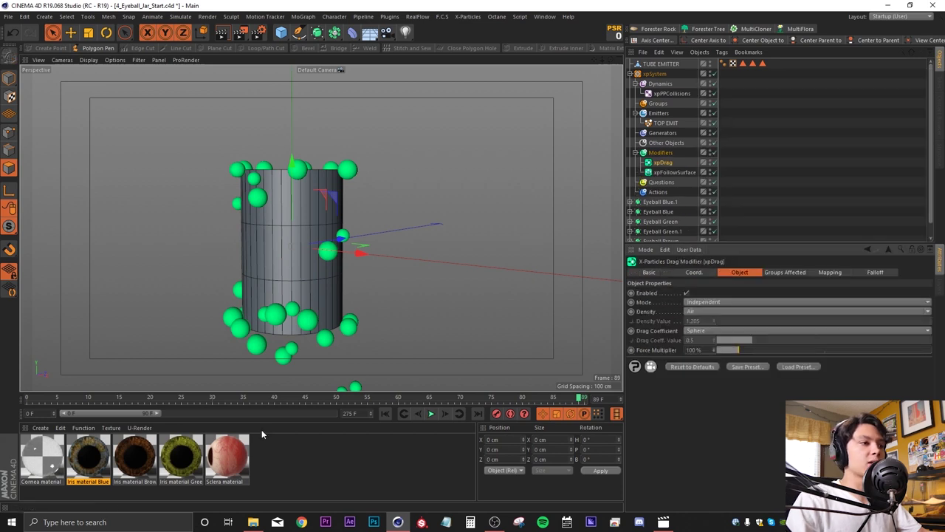
{"action": "left_click", "coordinate": [705, 312]}
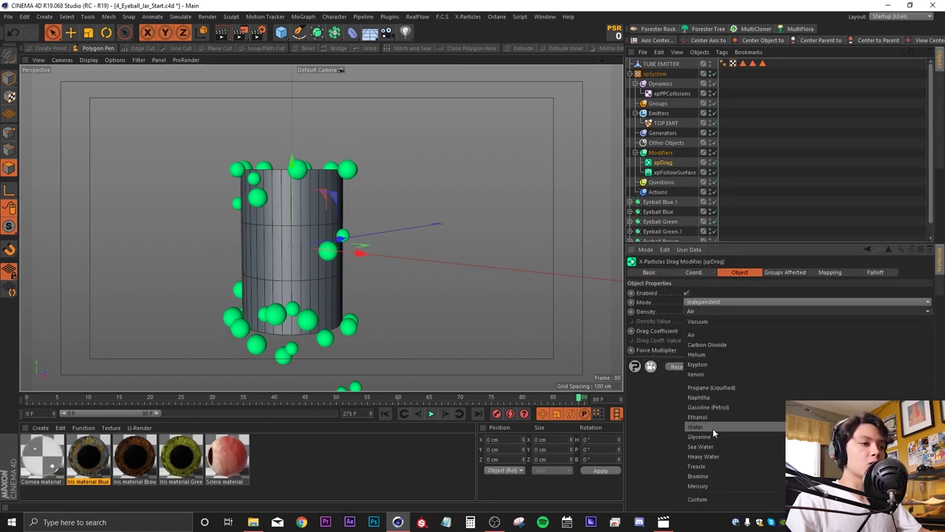
{"action": "left_click", "coordinate": [712, 428]}
{"action": "left_click", "coordinate": [385, 413]}
{"action": "left_click", "coordinate": [430, 414]}
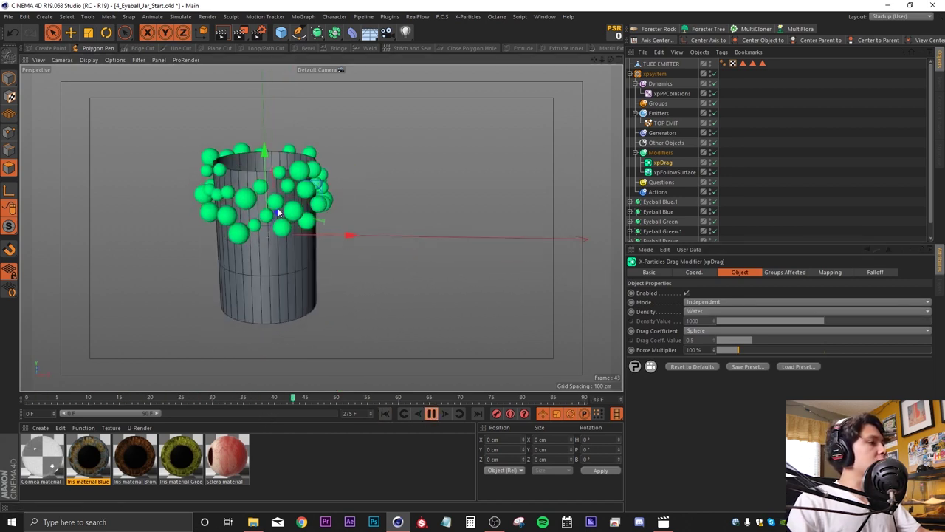
{"action": "scroll", "coordinate": [288, 293], "scroll_direction": "up", "scroll_amount": 3}
{"action": "scroll", "coordinate": [266, 267], "scroll_direction": "down", "scroll_amount": 3}
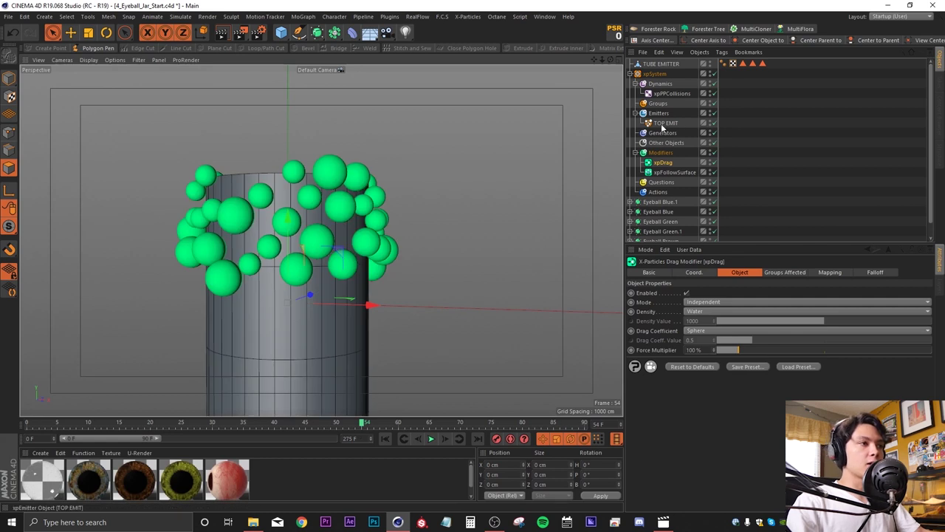
- Add an xpGenerator to the Generators folder and rename it TOP GEN
{"action": "left_click", "coordinate": [662, 133]}
{"action": "left_click", "coordinate": [881, 312]}
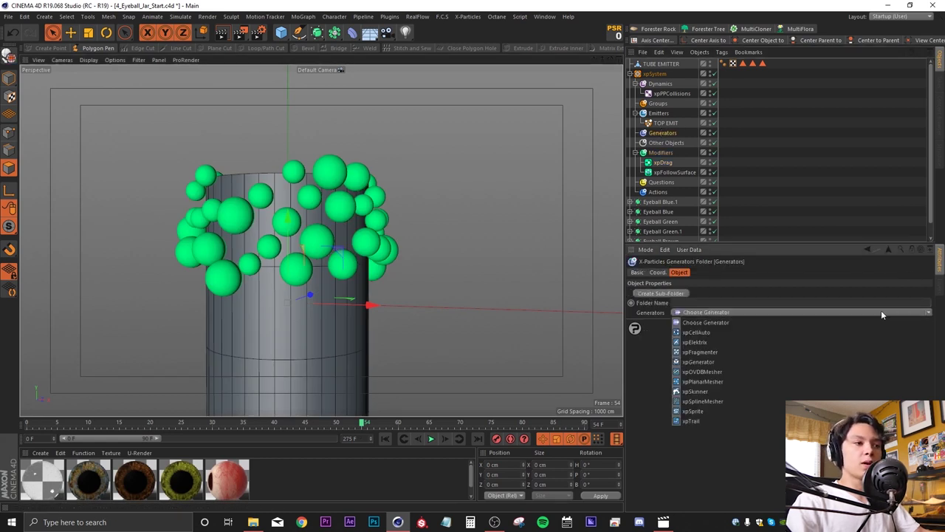
{"action": "left_click", "coordinate": [701, 362]}
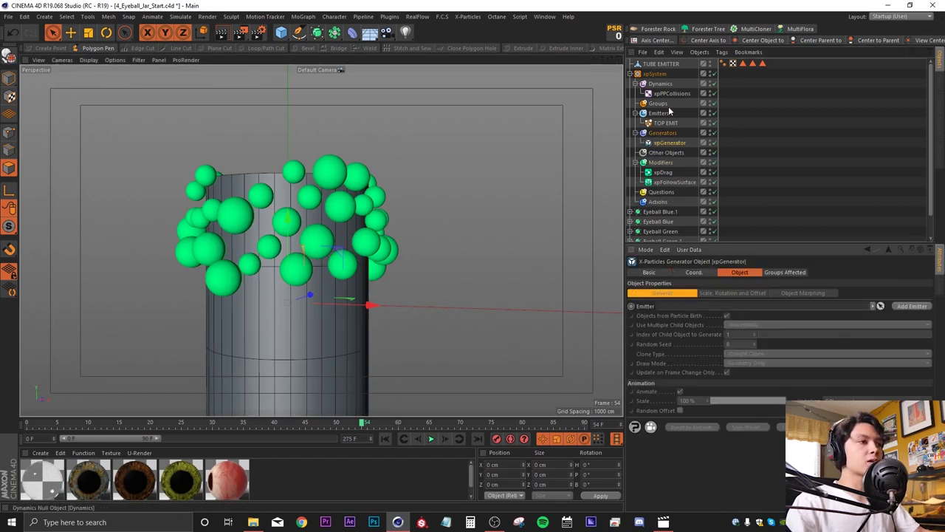
{"action": "type", "text": "TOP E"}
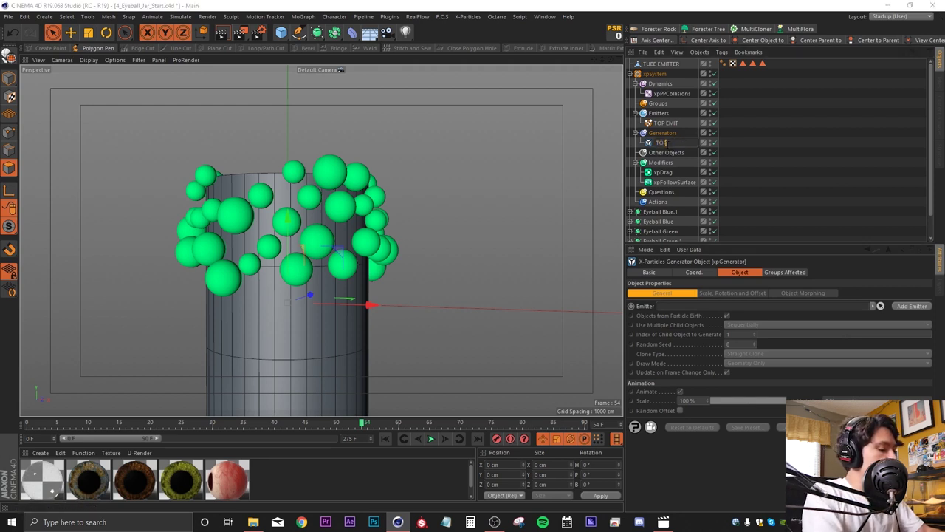
{"action": "key", "text": "Return"}
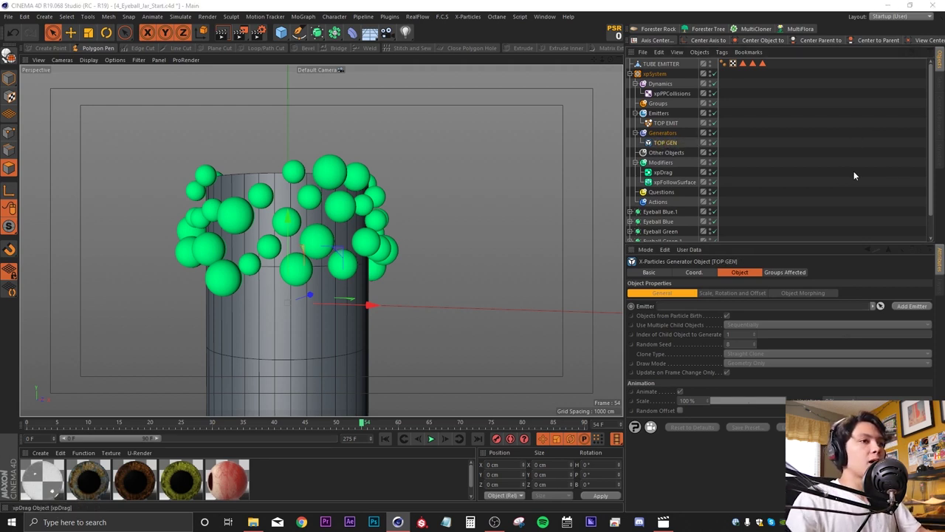
- Make both Eyeball Brown objects children of TOP GEN
{"action": "scroll", "coordinate": [659, 222], "scroll_direction": "down", "scroll_amount": 1}
{"action": "left_click", "coordinate": [668, 227]}
{"action": "left_click", "coordinate": [672, 237], "text": "shift"}
{"action": "left_click_drag", "start_coordinate": [674, 128], "coordinate": [666, 121]}
- Enlarge the object list and assign TOP EMIT as TOP GEN's emitter
{"action": "left_click", "coordinate": [666, 121]}
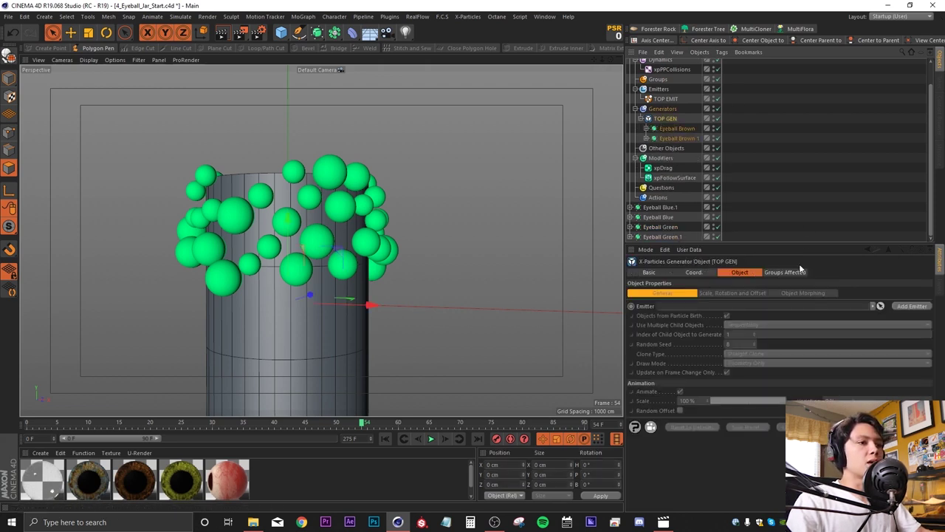
{"action": "left_click_drag", "start_coordinate": [770, 244], "coordinate": [760, 293]}
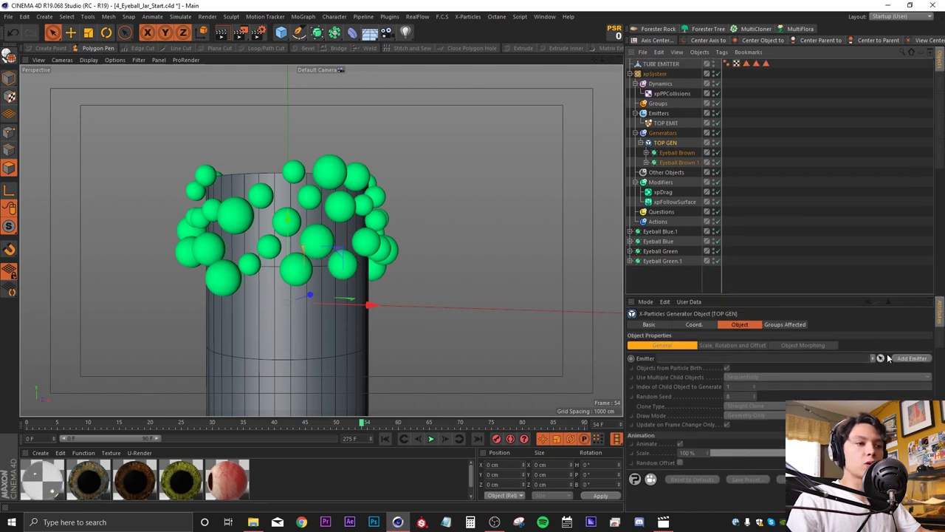
{"action": "left_click", "coordinate": [880, 358]}
{"action": "left_click", "coordinate": [664, 123]}
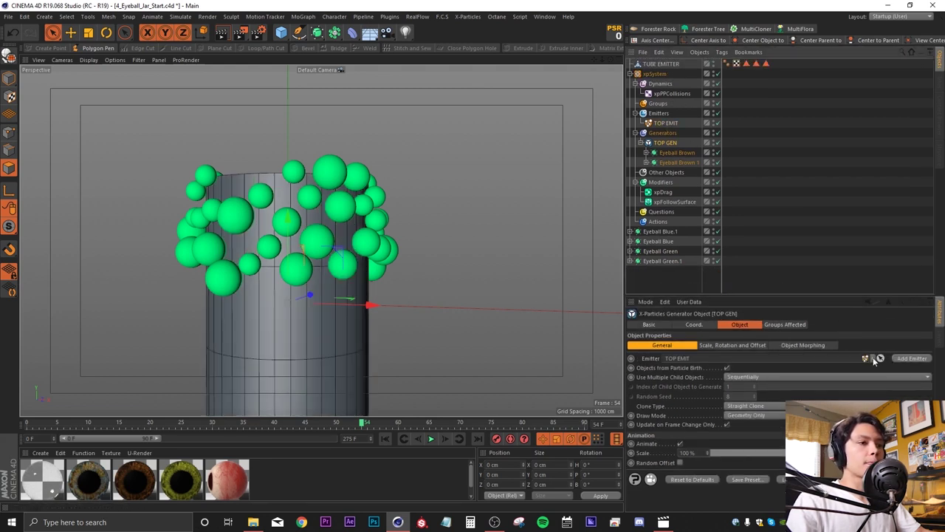
- Replay the animation briefly from the start to check the generated eyeballs, and switch the viewport to shading without wireframe lines
{"action": "left_click", "coordinate": [385, 439]}
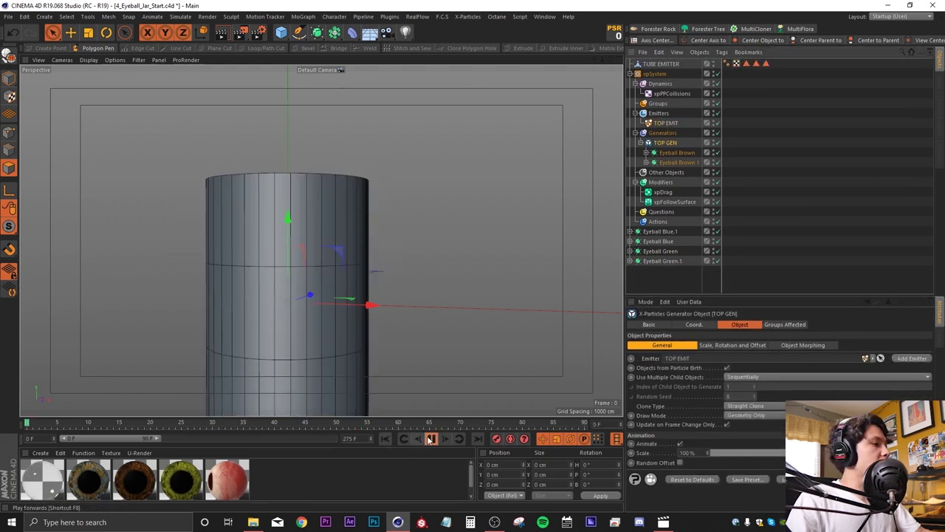
{"action": "left_click", "coordinate": [430, 439]}
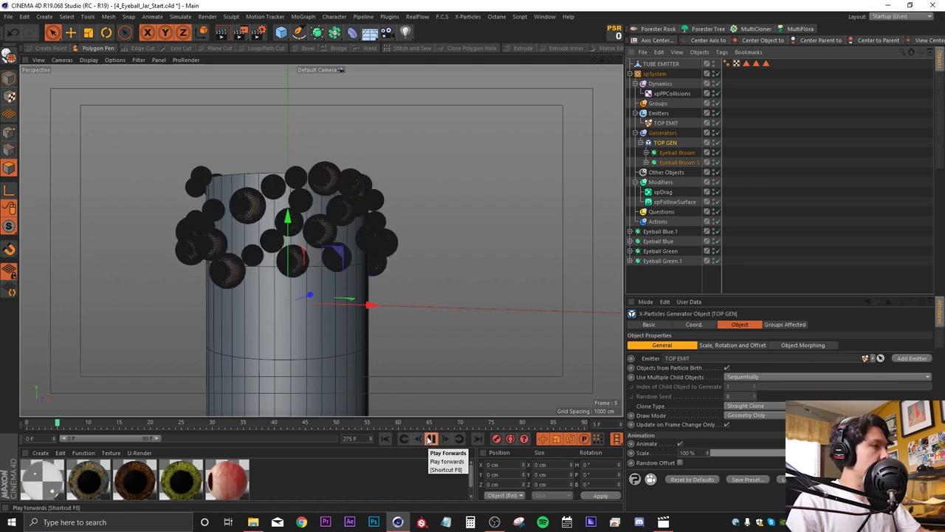
{"action": "left_click", "coordinate": [430, 439]}
{"action": "left_click", "coordinate": [89, 60]}
{"action": "left_click", "coordinate": [100, 81]}
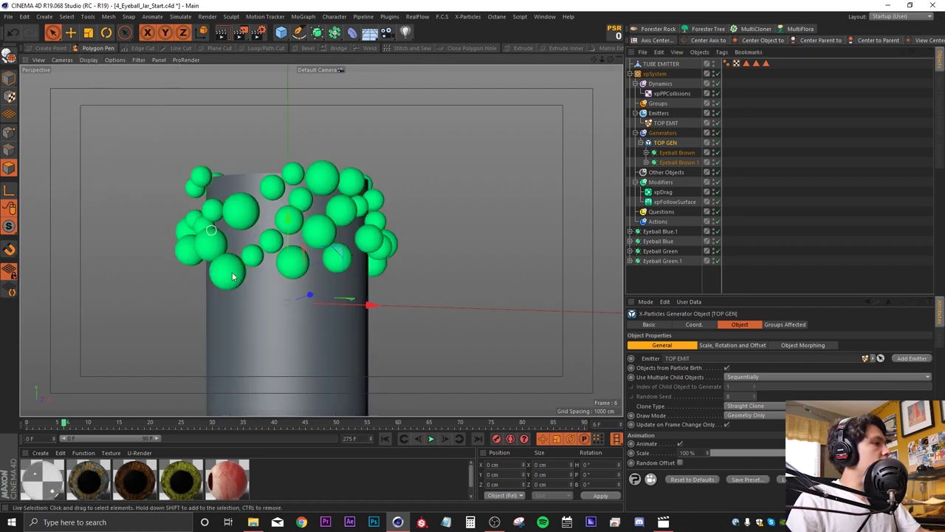
- Set TOP EMIT's editor display to Circle and replay the animation from the start to view the eyeballs on the tube
{"action": "left_click", "coordinate": [667, 122]}
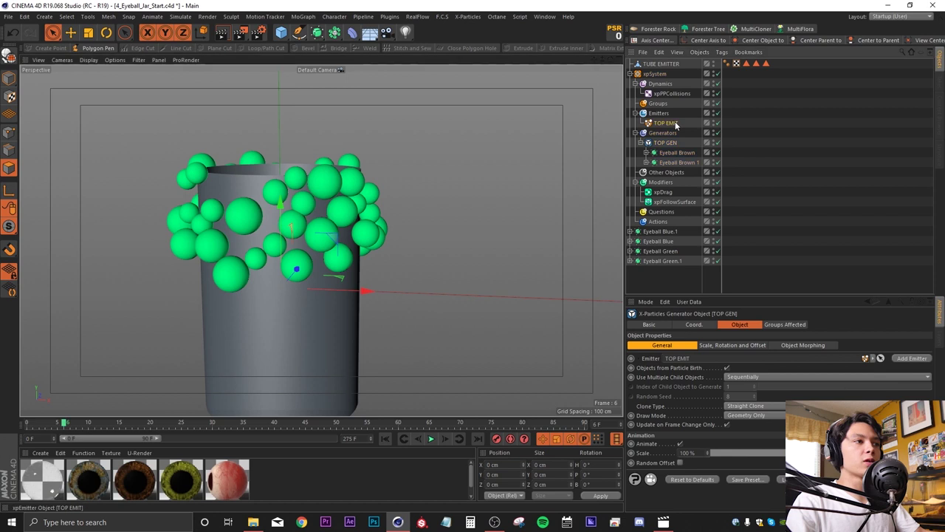
{"action": "left_click", "coordinate": [891, 325]}
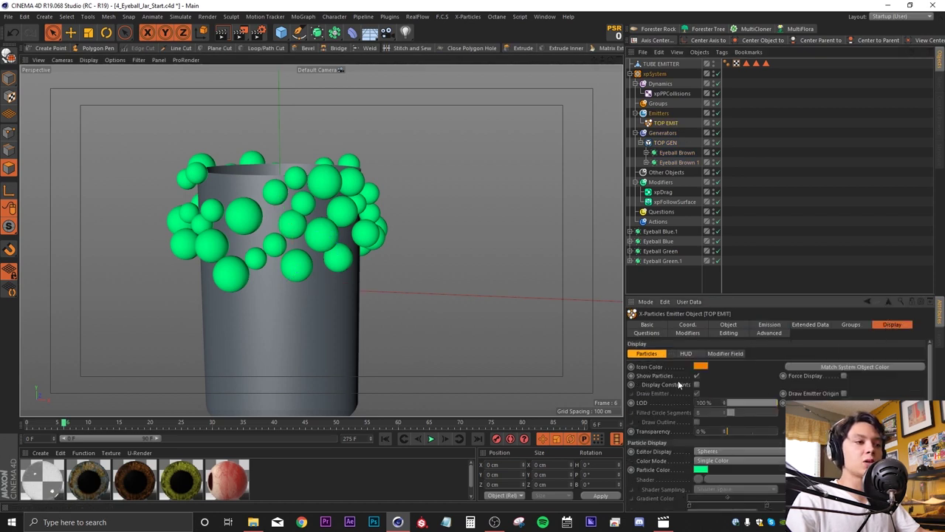
{"action": "left_click", "coordinate": [707, 451]}
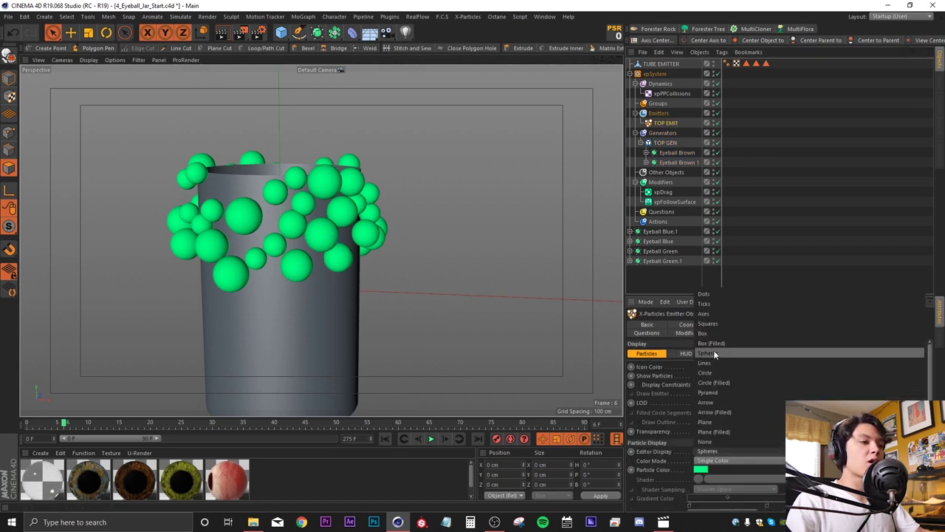
{"action": "left_click", "coordinate": [706, 372]}
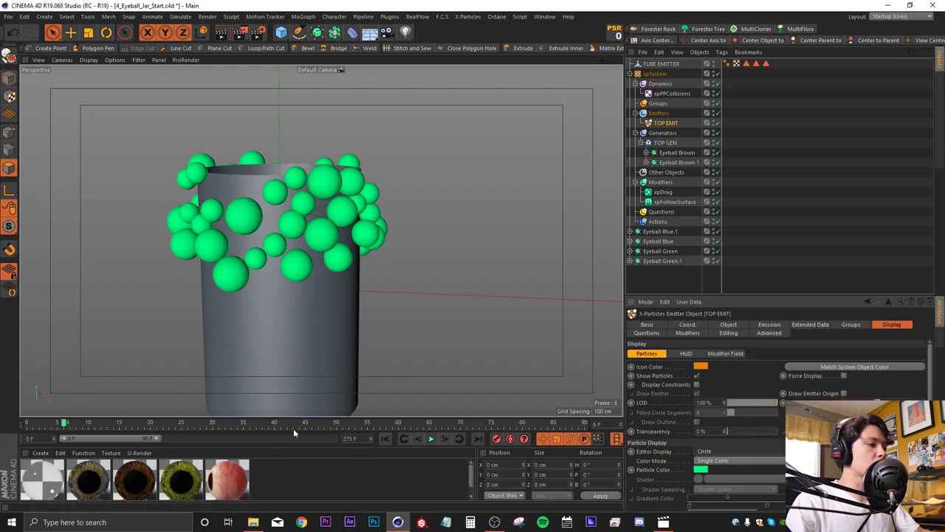
{"action": "left_click", "coordinate": [386, 438]}
{"action": "left_click", "coordinate": [432, 438]}
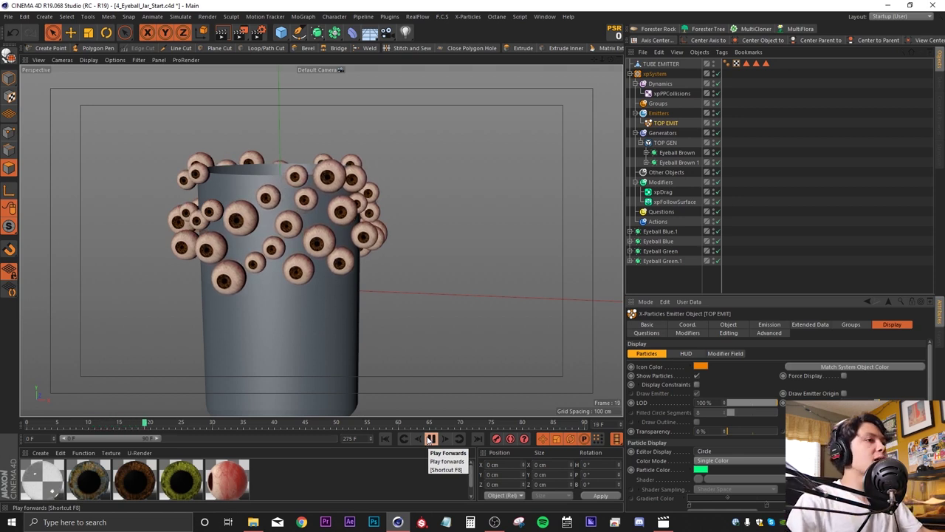
- Stop playback, filter the object list for "eyeball", and set Subdivision Editor to 0 on all six eyeball objects
{"action": "left_click", "coordinate": [431, 439]}
{"action": "left_click", "coordinate": [900, 53]}
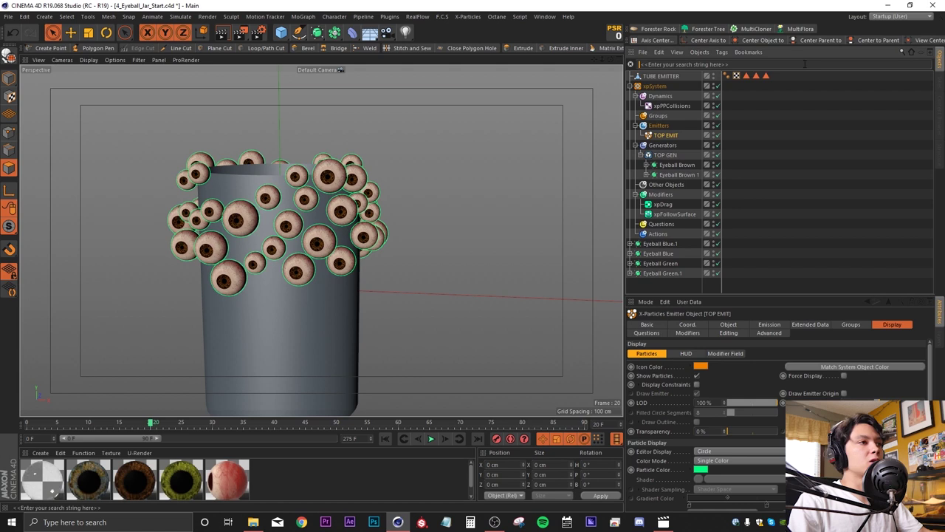
{"action": "left_click", "coordinate": [700, 64]}
{"action": "type", "text": "eyeball"}
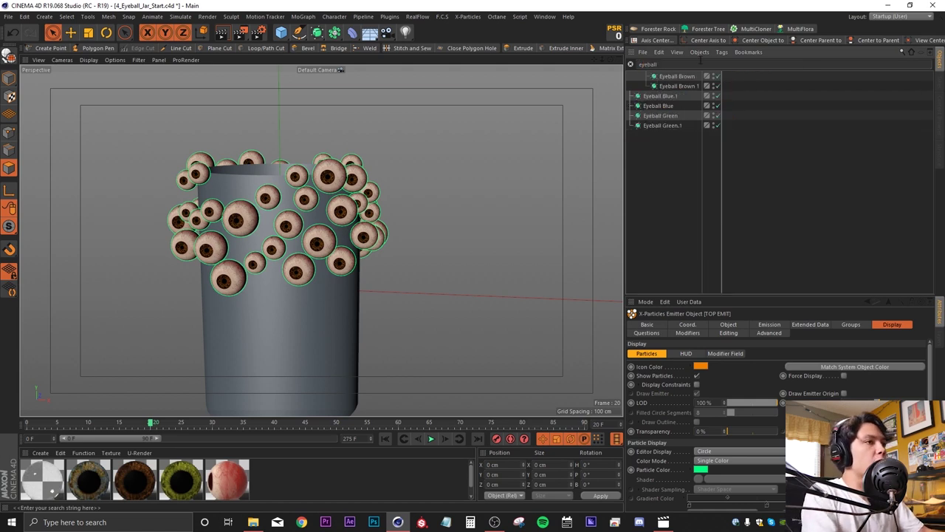
{"action": "left_click", "coordinate": [655, 142]}
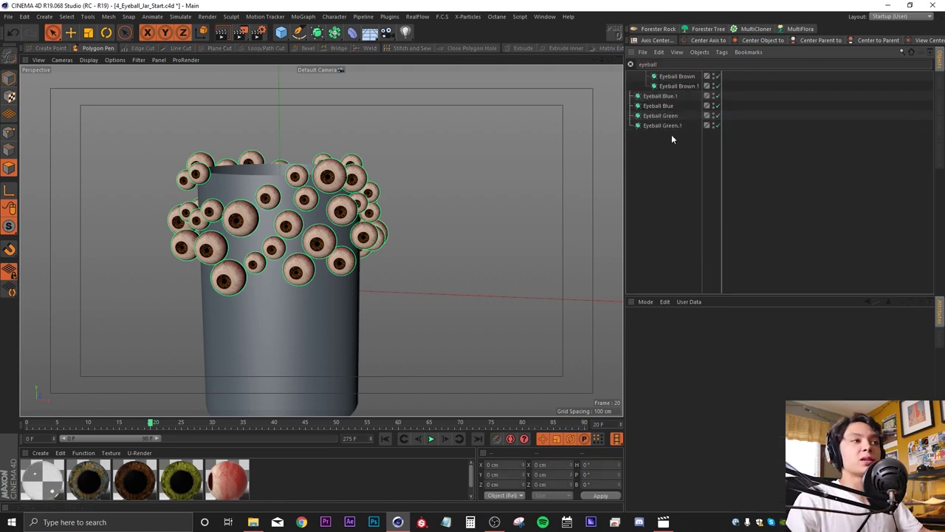
{"action": "key", "text": "ctrl+a"}
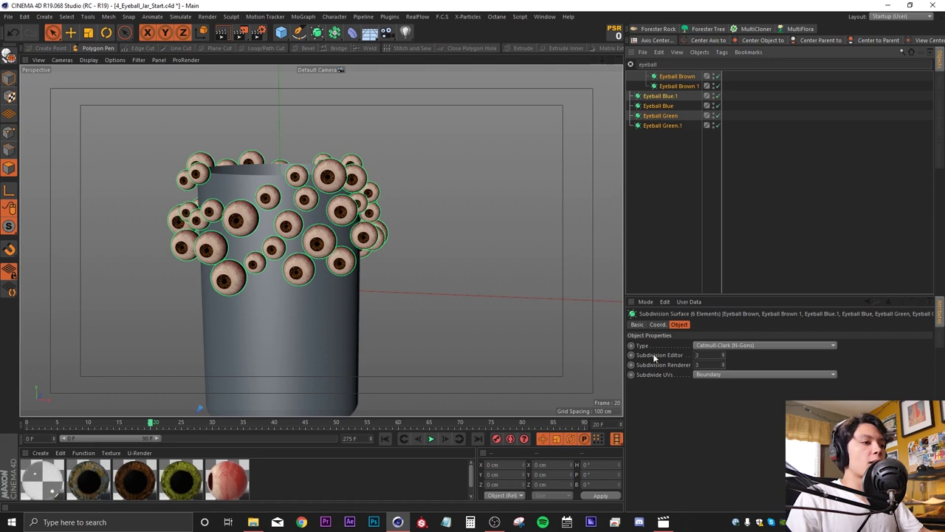
{"action": "left_click", "coordinate": [711, 355]}
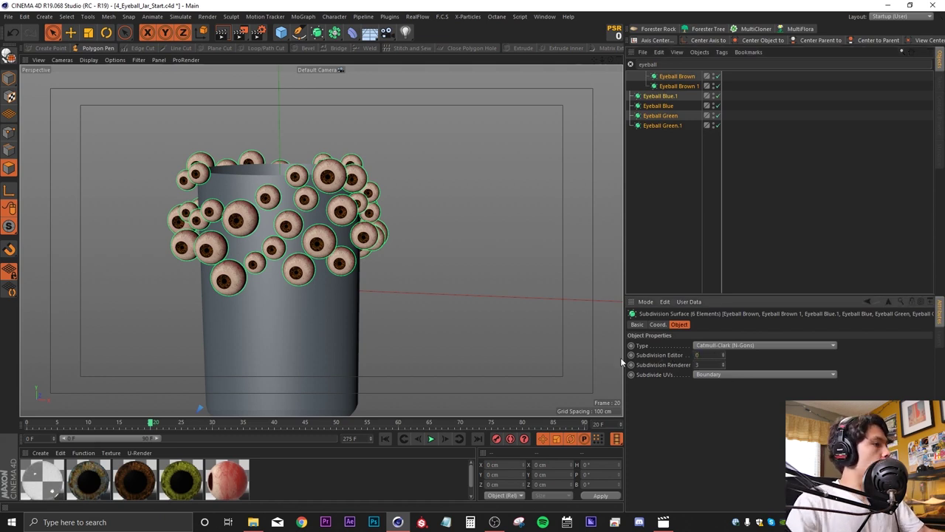
- Replay the animation from the start and examine the lower-resolution eyeballs around the tube from several angles
{"action": "left_click", "coordinate": [386, 438]}
{"action": "left_click", "coordinate": [431, 439]}
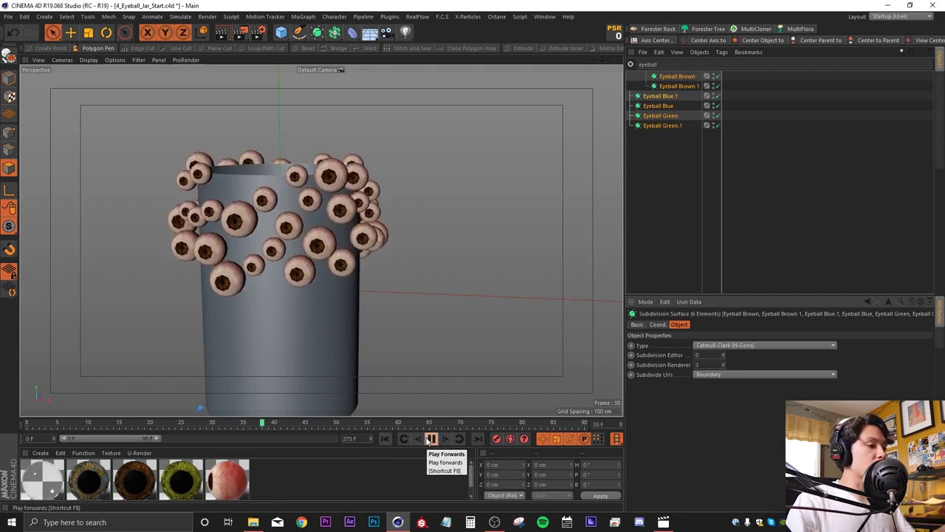
{"action": "left_click", "coordinate": [432, 439]}
{"action": "left_click_drag", "start_coordinate": [253, 274], "coordinate": [608, 398], "text": "alt"}
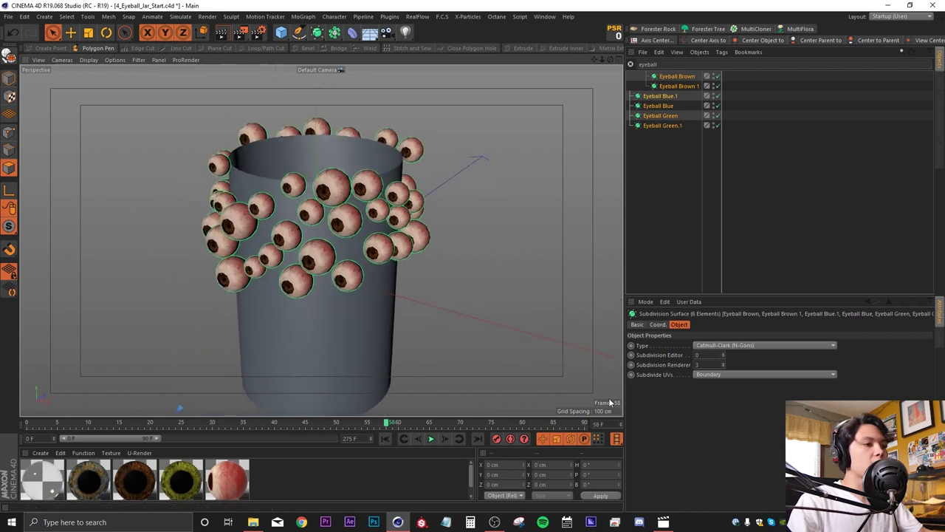
{"action": "left_click", "coordinate": [700, 364]}
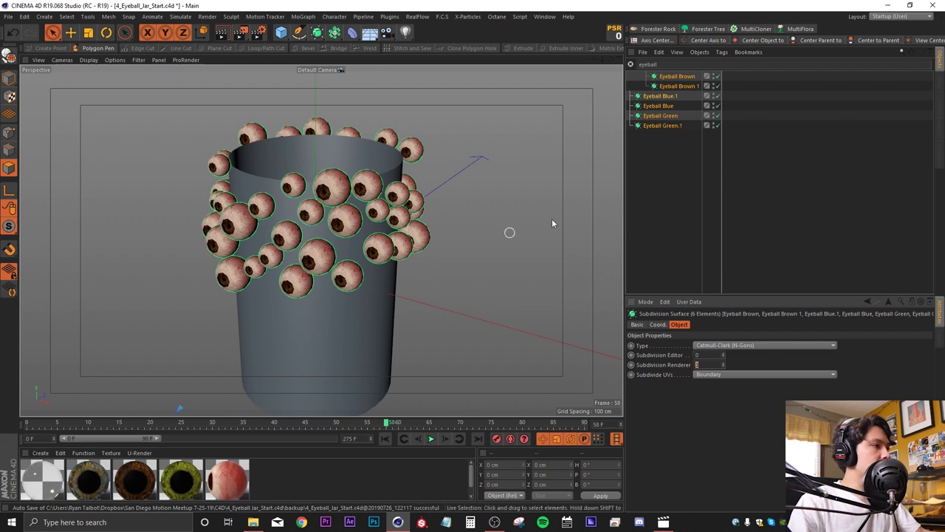
{"action": "left_click_drag", "start_coordinate": [617, 217], "coordinate": [240, 263], "text": "alt"}
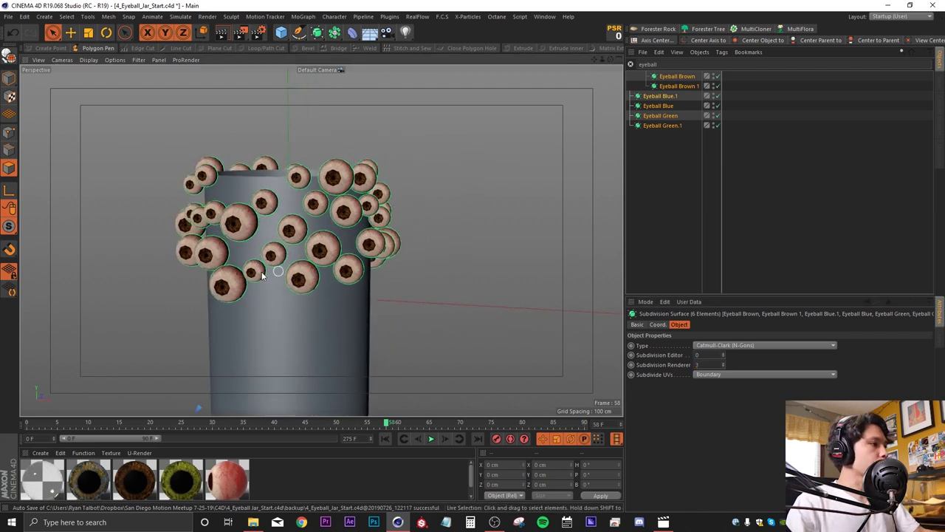
{"action": "middle_click_drag", "start_coordinate": [263, 244], "coordinate": [269, 212], "text": "alt"}
{"action": "right_click_drag", "start_coordinate": [278, 206], "coordinate": [278, 218], "text": "alt"}
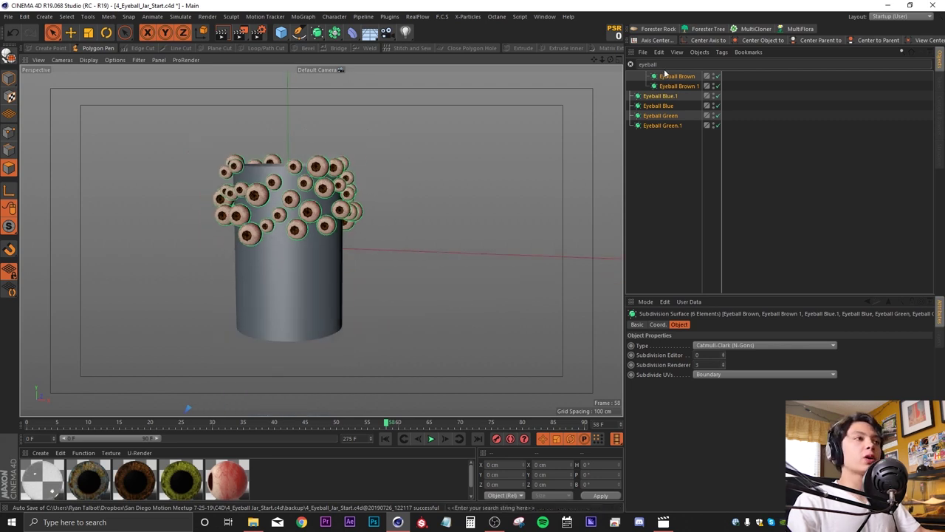
- Clear the object list filter and add a null object named TOP CONTROL
{"action": "left_click", "coordinate": [631, 64]}
{"action": "left_click", "coordinate": [682, 284]}
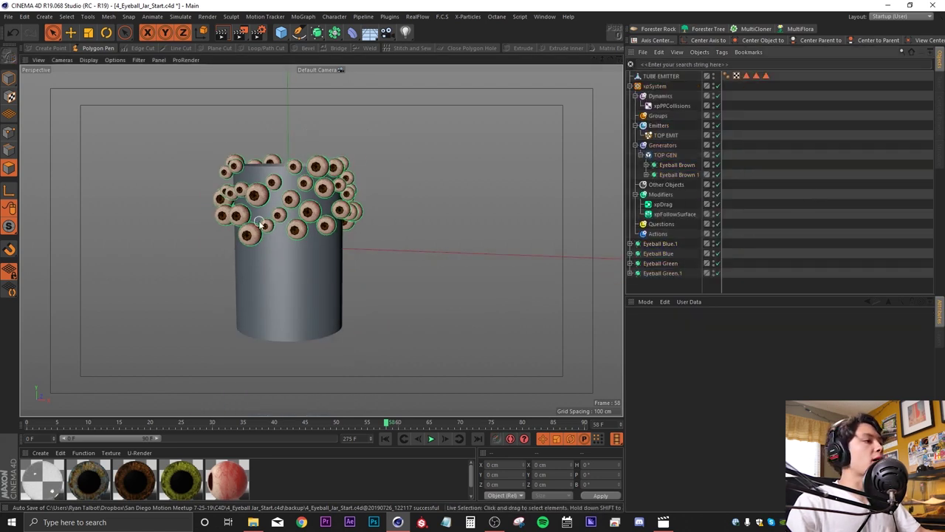
{"action": "left_click_drag", "start_coordinate": [271, 220], "coordinate": [291, 220], "text": "alt"}
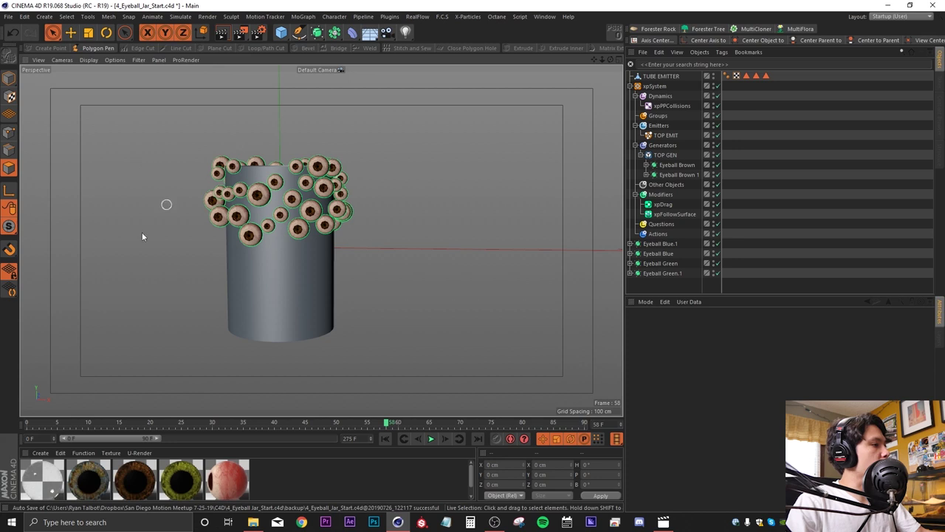
{"action": "left_click_drag", "start_coordinate": [280, 31], "coordinate": [321, 41]}
{"action": "double_click", "coordinate": [649, 76]}
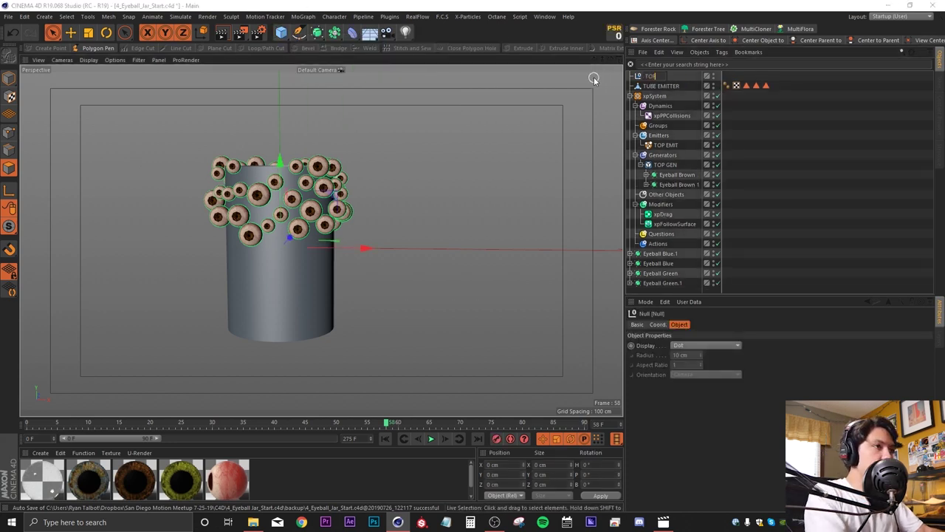
{"action": "type", "text": "TOP CONTROL"}
{"action": "key", "text": "Return"}
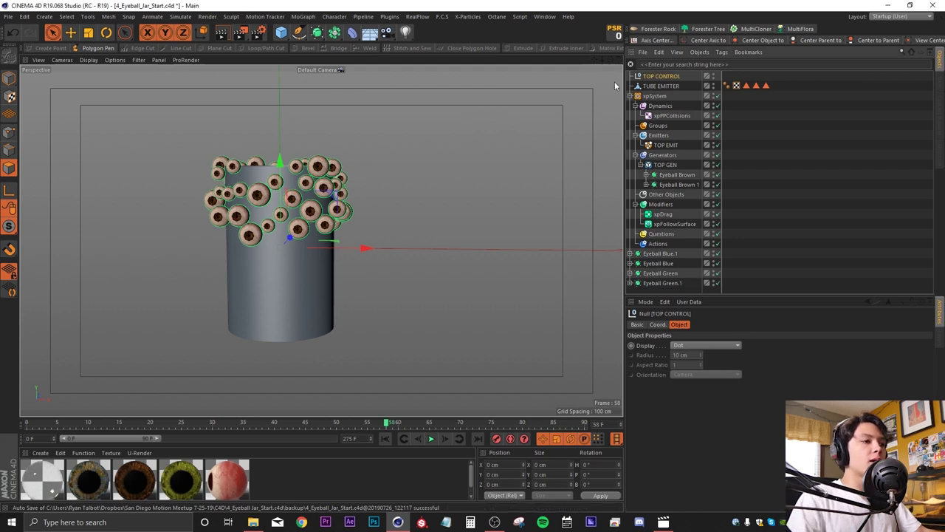
- Display the TOP CONTROL null as a Hexagon with a radius of 35 cm
{"action": "left_click", "coordinate": [687, 347]}
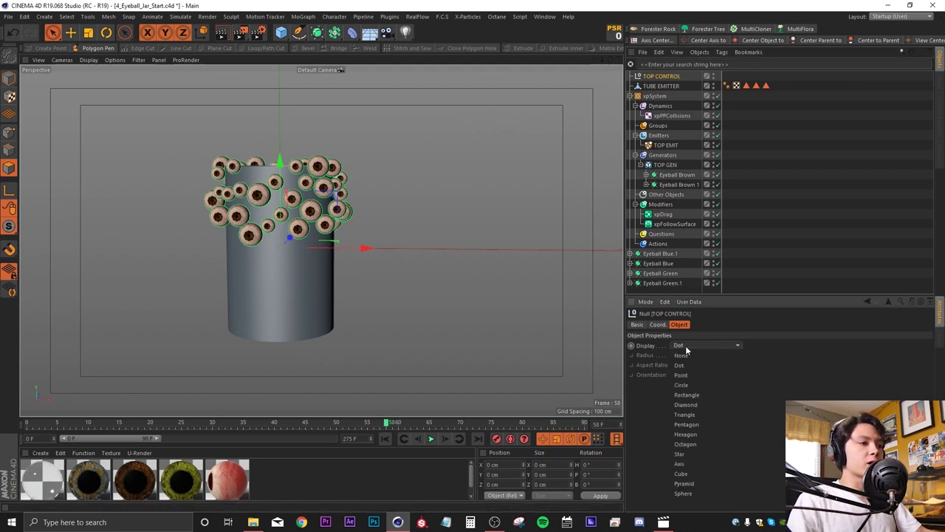
{"action": "left_click", "coordinate": [695, 433]}
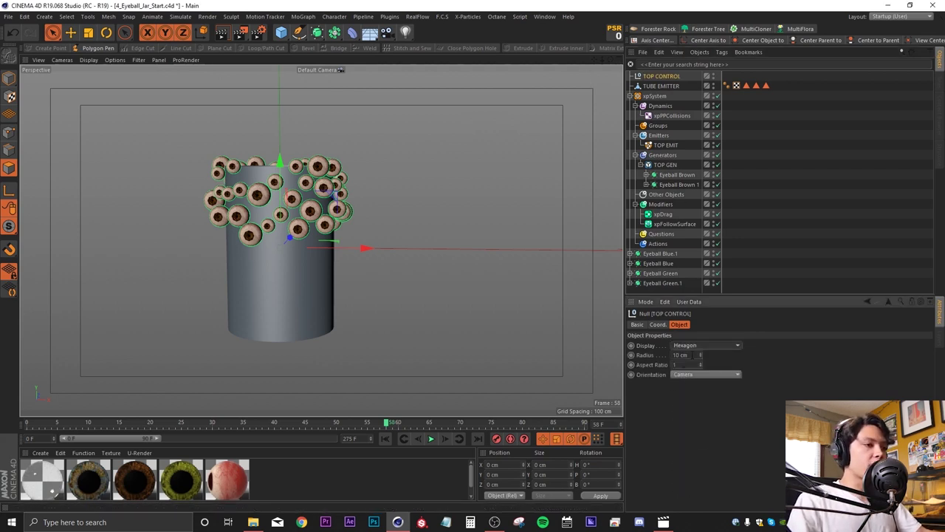
{"action": "left_click_drag", "start_coordinate": [692, 355], "coordinate": [622, 350]}
{"action": "type", "text": "35"}
{"action": "key", "text": "Return"}
- Turn on TOP CONTROL's display colour, set it to orange (H 22°, S 94%, V 100%), and use it for the icon
{"action": "left_click", "coordinate": [637, 324]}
{"action": "left_click", "coordinate": [694, 384]}
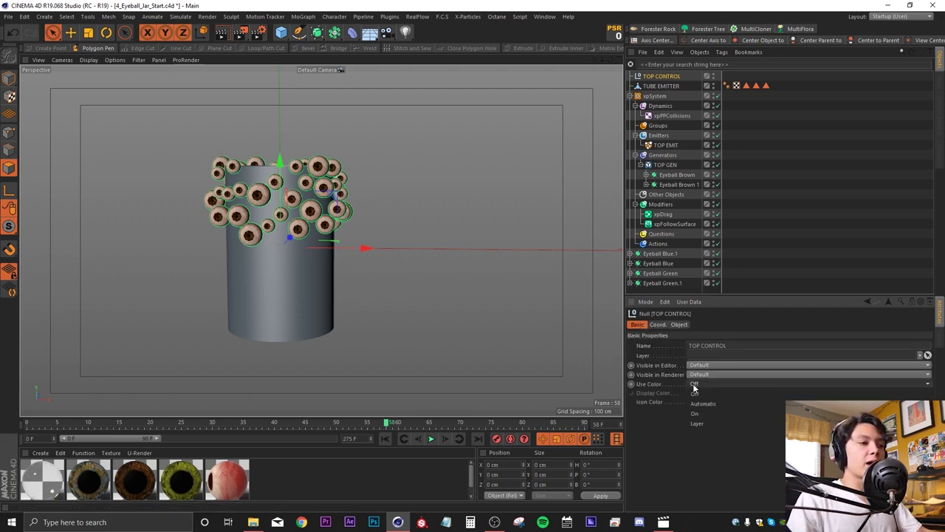
{"action": "left_click", "coordinate": [694, 413]}
{"action": "left_click", "coordinate": [700, 393]}
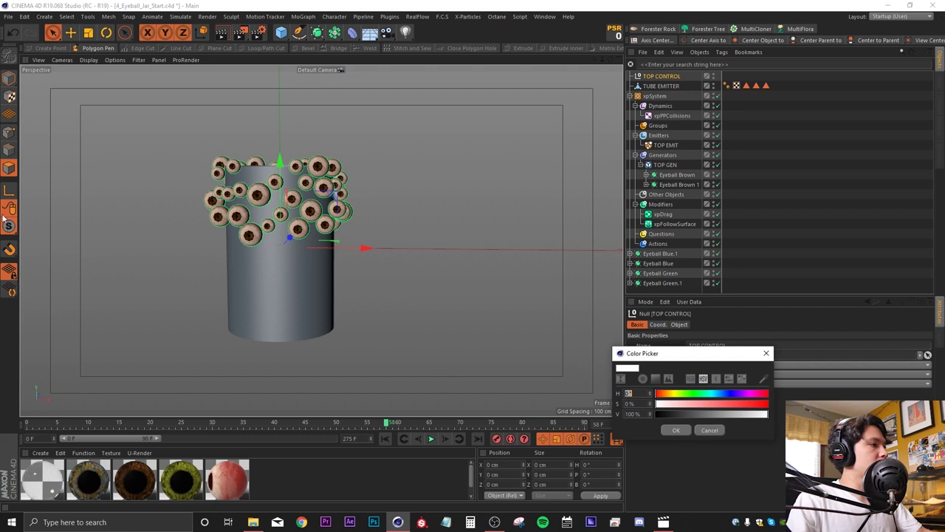
{"action": "left_click", "coordinate": [662, 396]}
{"action": "left_click_drag", "start_coordinate": [699, 405], "coordinate": [761, 404]}
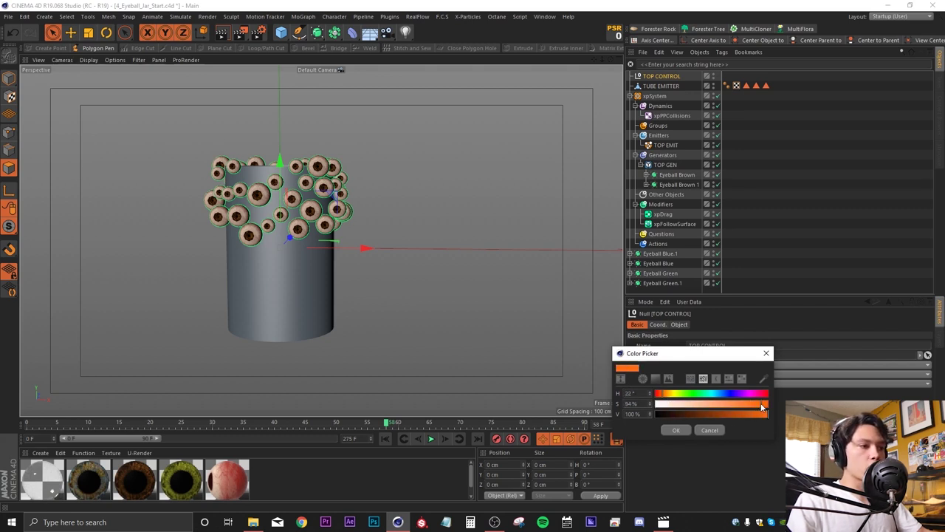
{"action": "left_click", "coordinate": [677, 430]}
{"action": "left_click", "coordinate": [779, 89]}
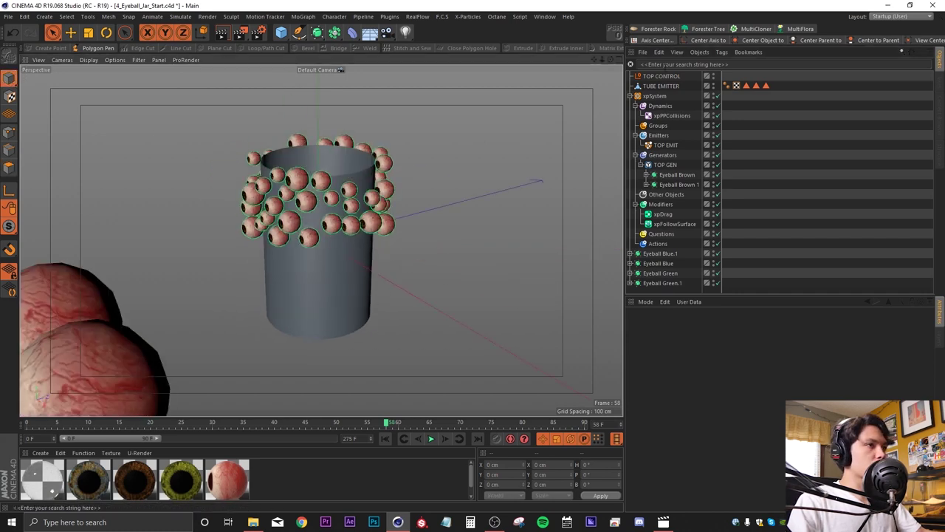
- Move TOP CONTROL along the Z axis to about -205 cm, in front of the tube
{"action": "left_click", "coordinate": [663, 77]}
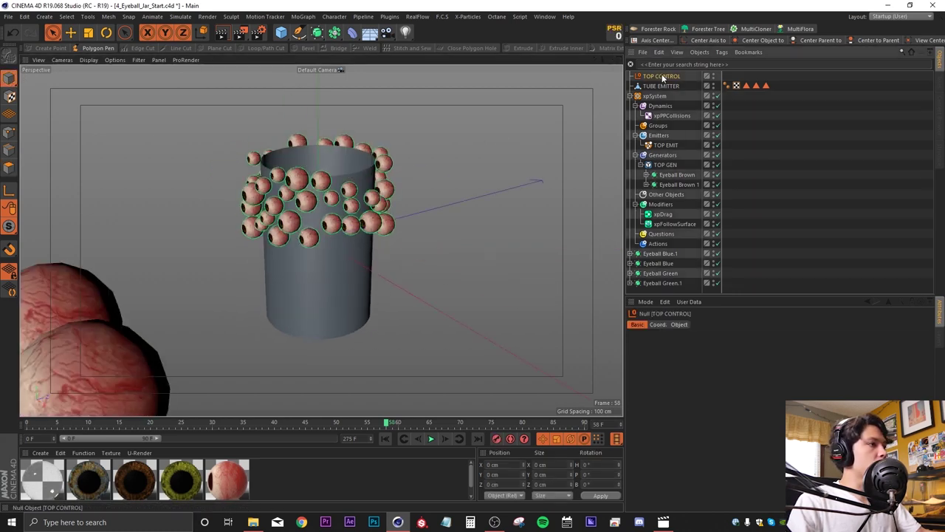
{"action": "left_click_drag", "start_coordinate": [384, 225], "coordinate": [159, 274]}
{"action": "scroll", "coordinate": [167, 268], "scroll_direction": "down", "scroll_amount": 3}
{"action": "middle_click_drag", "start_coordinate": [189, 267], "coordinate": [290, 229], "text": "alt"}
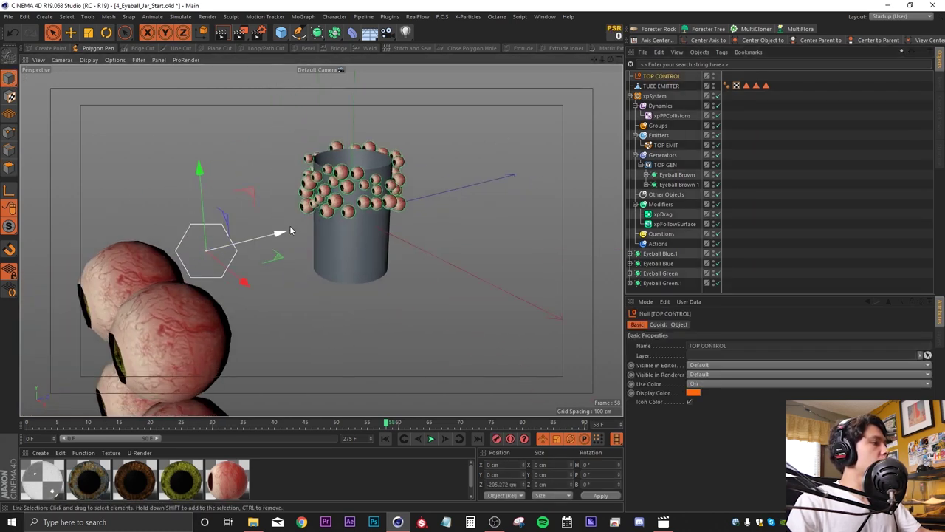
- In the Front view, move TOP CONTROL up and to the left of the tube, to about X -207 cm, Y 120 cm
{"action": "middle_click", "coordinate": [291, 231]}
{"action": "middle_click", "coordinate": [415, 374]}
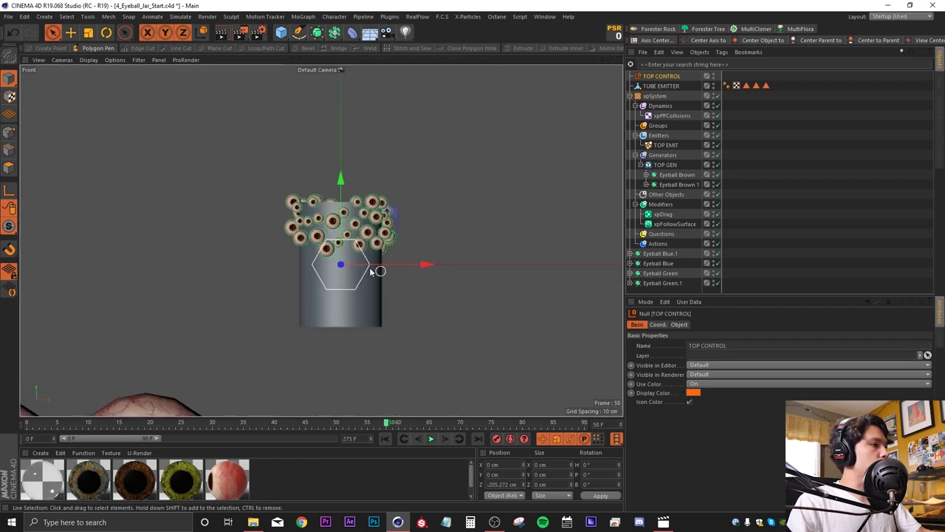
{"action": "key", "text": "e"}
{"action": "left_click_drag", "start_coordinate": [345, 252], "coordinate": [175, 152]}
{"action": "left_click", "coordinate": [257, 258]}
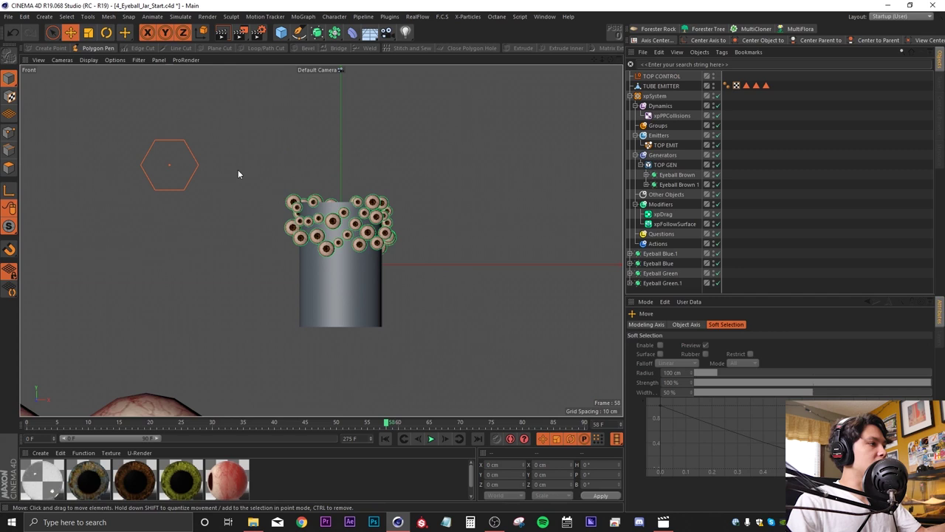
- Enable Use Rotation in TOP EMIT's extended data, with rotation mode Face Object and TOP CONTROL as the object
{"action": "left_click", "coordinate": [665, 146]}
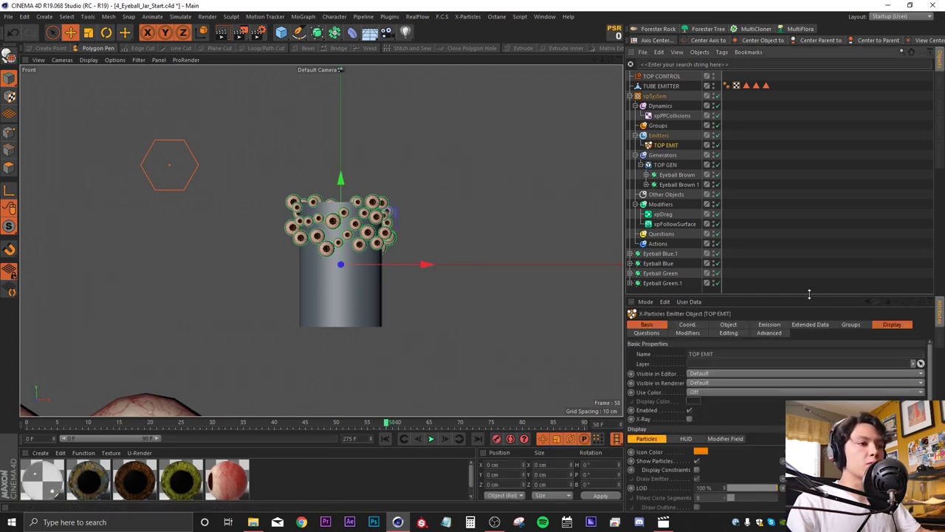
{"action": "left_click_drag", "start_coordinate": [808, 294], "coordinate": [808, 252]}
{"action": "left_click", "coordinate": [809, 282]}
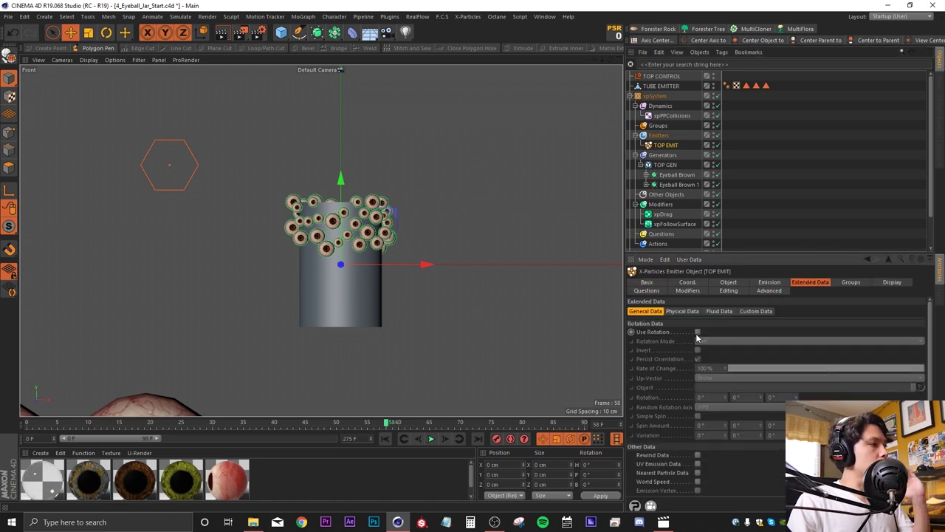
{"action": "left_click", "coordinate": [698, 332]}
{"action": "left_click", "coordinate": [720, 341]}
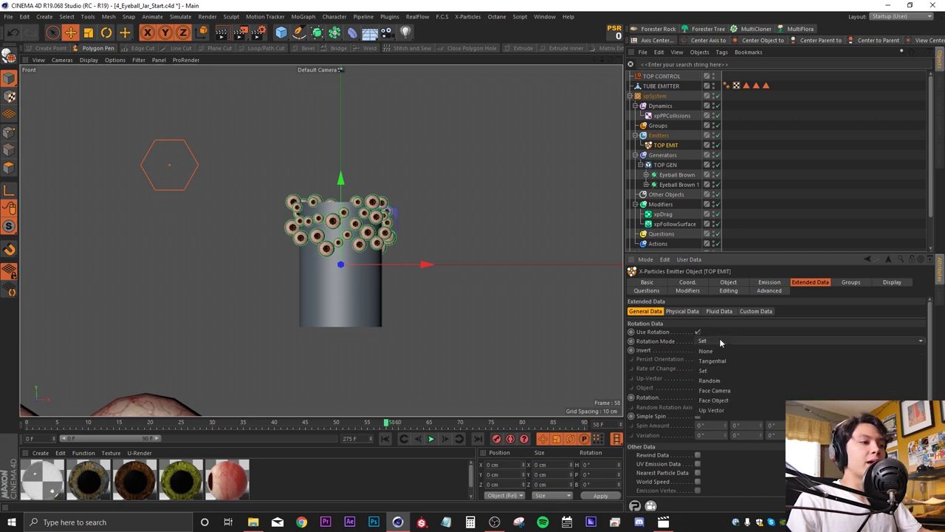
{"action": "left_click", "coordinate": [713, 400]}
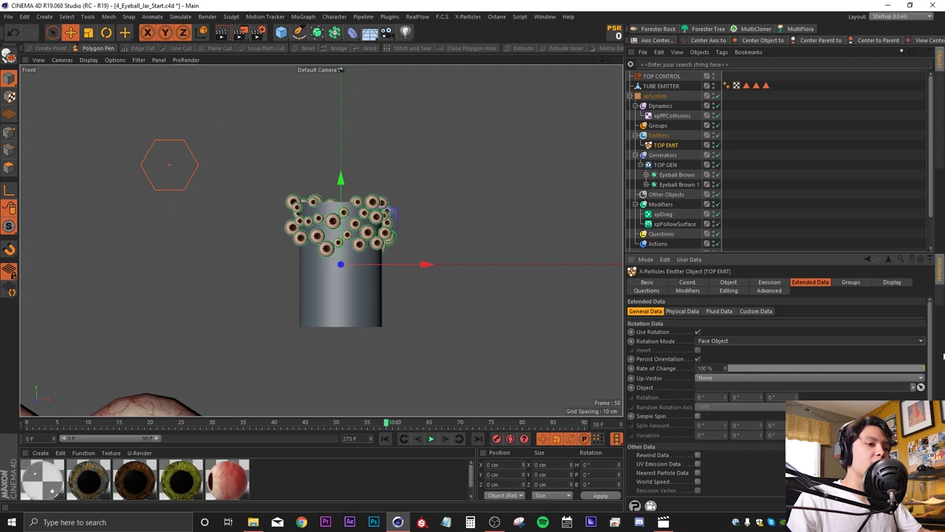
{"action": "left_click", "coordinate": [920, 388]}
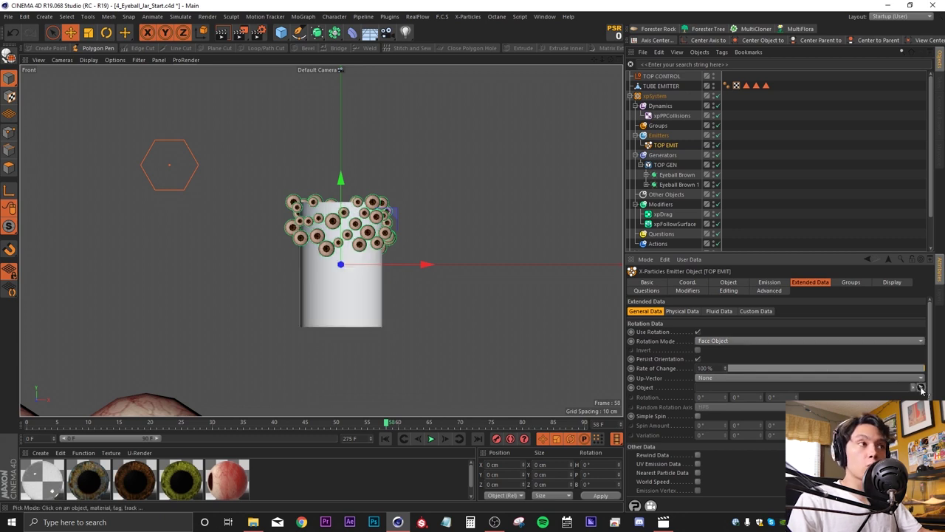
{"action": "left_click", "coordinate": [663, 77]}
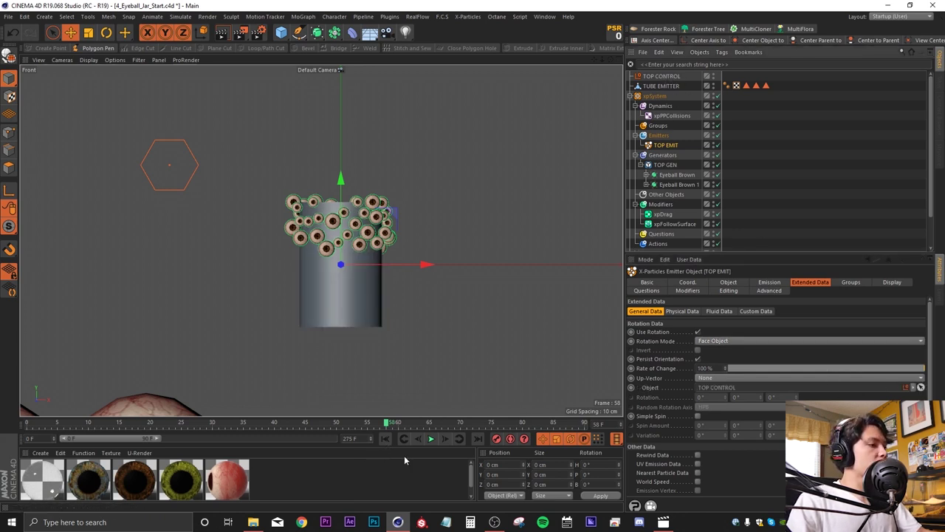
- Play the animation from the start and move TOP CONTROL nearer the tube, to about X -141 cm, Y 40 cm, testing the eyeball rotation
{"action": "left_click", "coordinate": [385, 438]}
{"action": "left_click", "coordinate": [431, 438]}
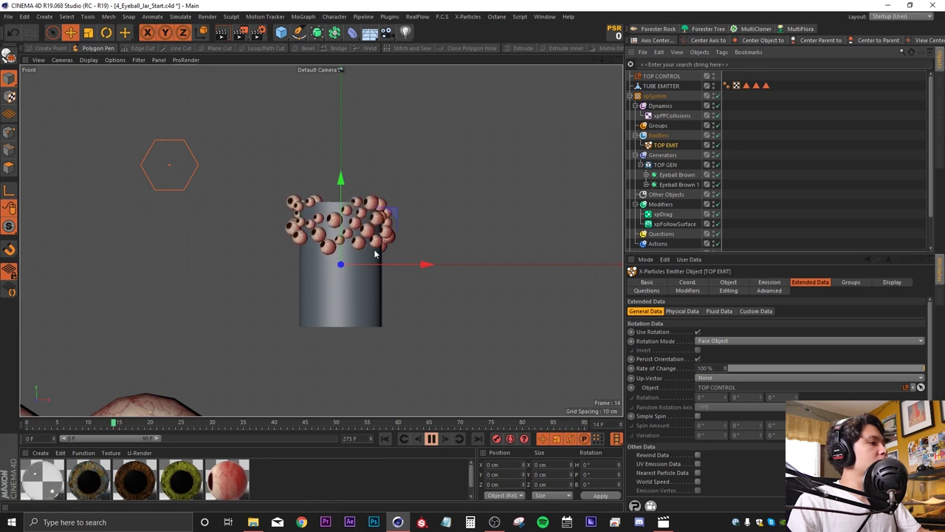
{"action": "scroll", "coordinate": [328, 264], "scroll_direction": "up", "scroll_amount": 2}
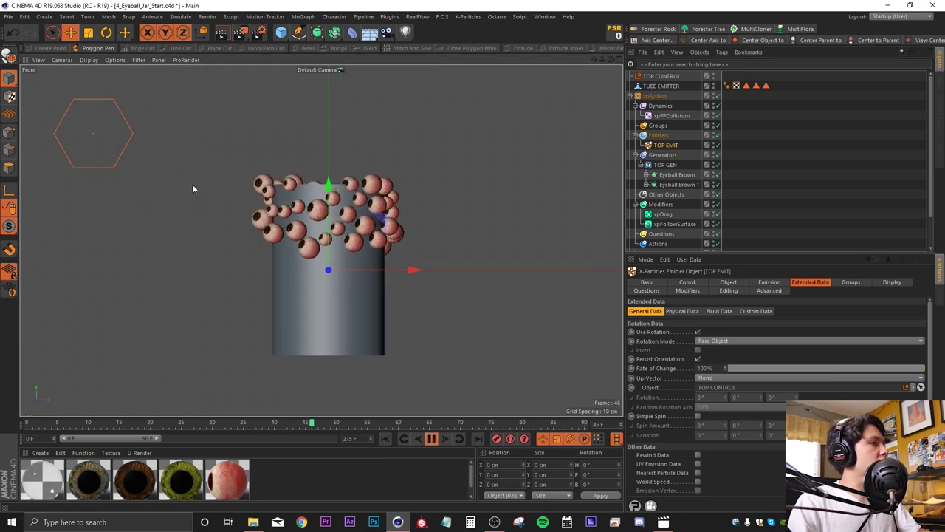
{"action": "left_click", "coordinate": [666, 76]}
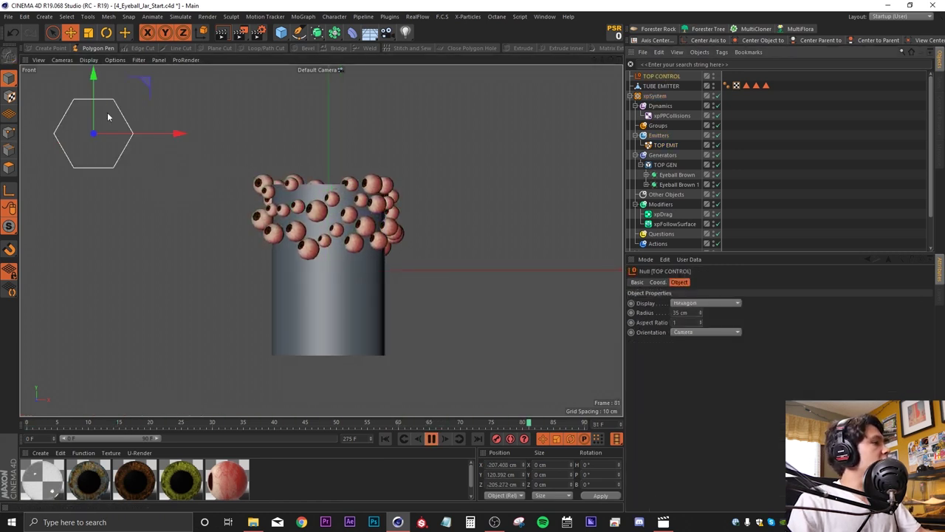
{"action": "mouse_move", "coordinate": [107, 117]}
{"action": "left_mouse_down"}
{"action": "mouse_move", "coordinate": [279, 97]}
{"action": "mouse_move", "coordinate": [553, 283]}
{"action": "mouse_move", "coordinate": [241, 274]}
{"action": "mouse_move", "coordinate": [348, 142]}
{"action": "mouse_move", "coordinate": [559, 265]}
{"action": "mouse_move", "coordinate": [524, 308]}
{"action": "mouse_move", "coordinate": [179, 355]}
{"action": "mouse_move", "coordinate": [108, 196]}
{"action": "mouse_move", "coordinate": [401, 309]}
{"action": "mouse_move", "coordinate": [194, 206]}
{"action": "mouse_move", "coordinate": [171, 212]}
{"action": "left_mouse_up"}
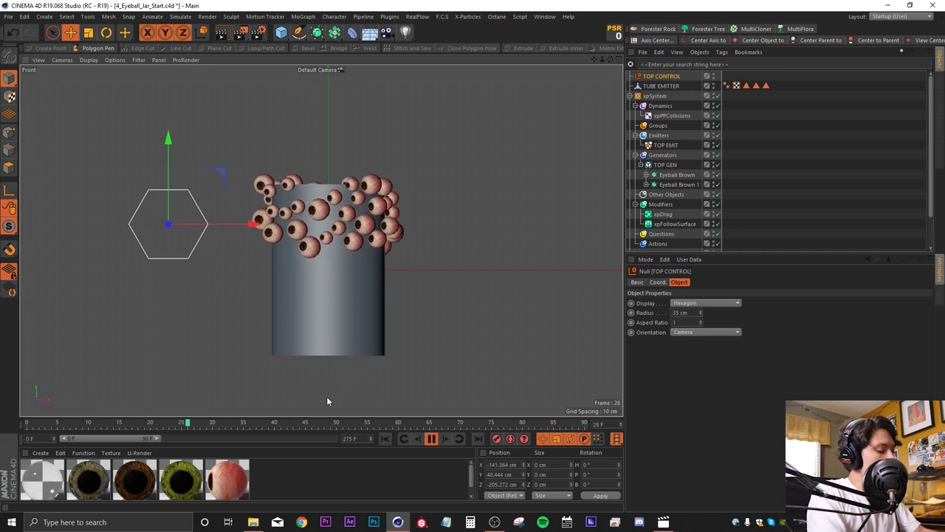
- Open the Cappuccino motion recording tool, stop the playback and return the animation to frame 0
{"action": "key", "text": "shift+c"}
{"action": "type", "text": "capp"}
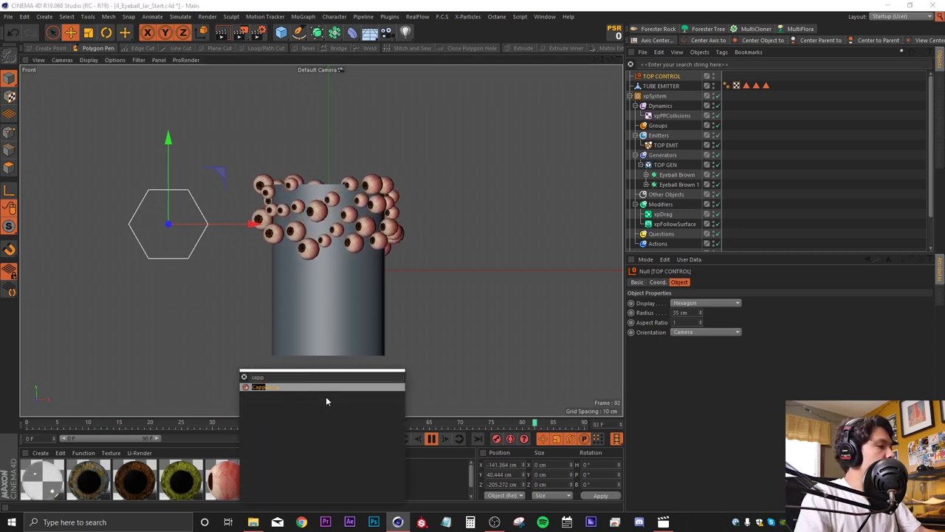
{"action": "key", "text": "Return"}
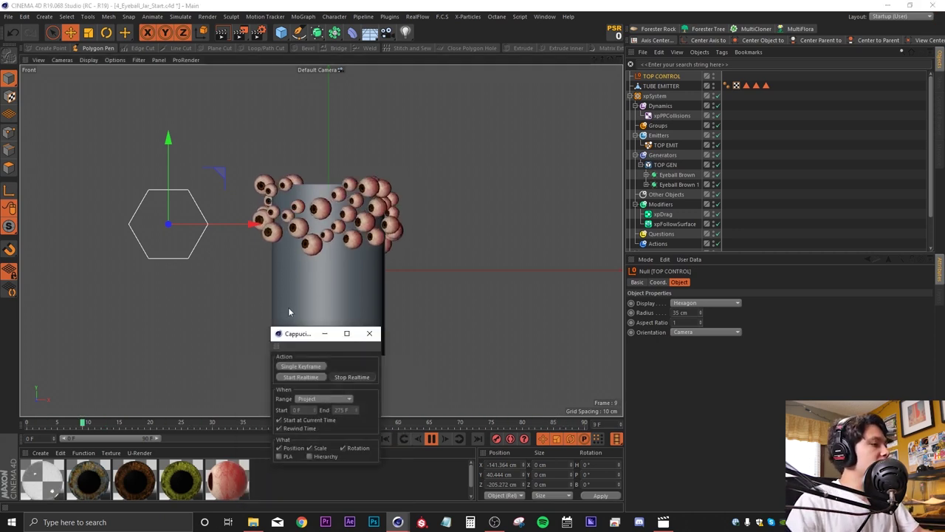
{"action": "left_click_drag", "start_coordinate": [295, 330], "coordinate": [506, 76]}
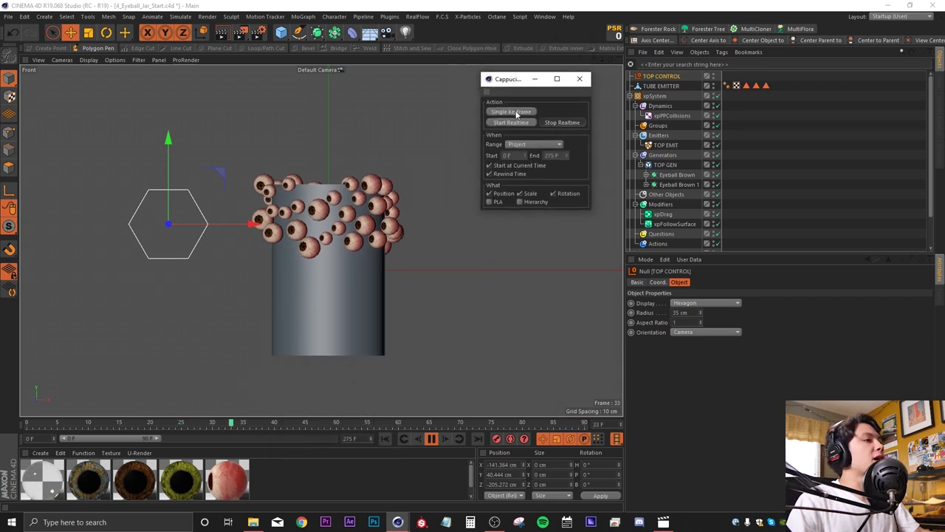
{"action": "left_click", "coordinate": [428, 442]}
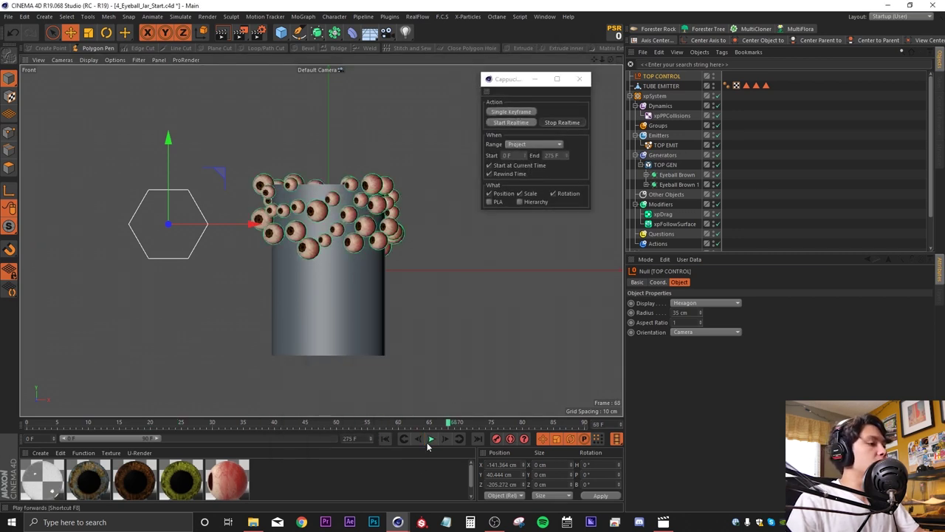
{"action": "left_click", "coordinate": [386, 439]}
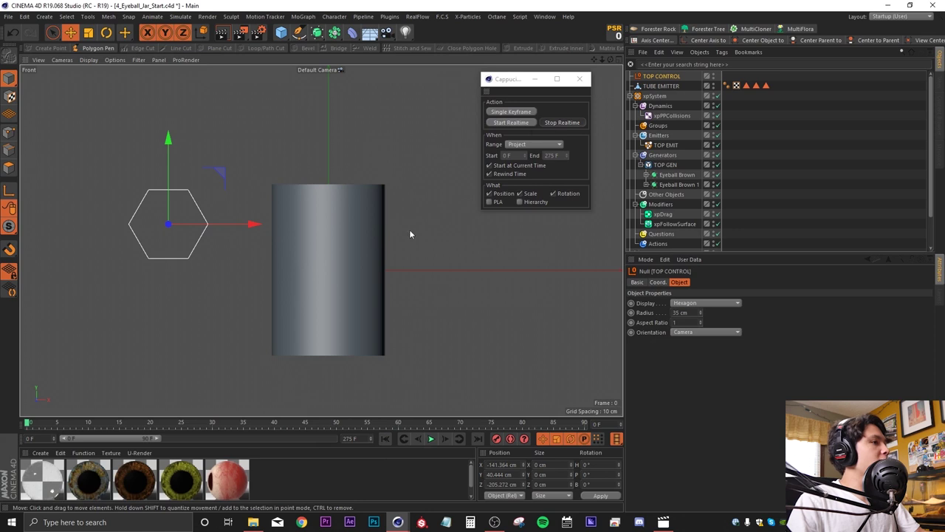
- Record TOP CONTROL's movement across the front of the tube in real time with Cappuccino, then check the reference video
{"action": "left_click", "coordinate": [513, 122]}
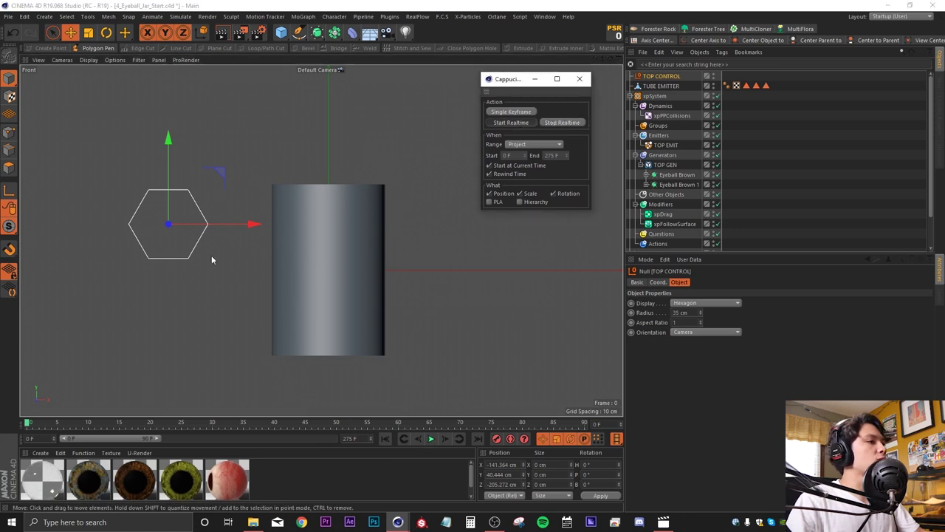
{"action": "mouse_move", "coordinate": [184, 207]}
{"action": "left_mouse_down"}
{"action": "mouse_move", "coordinate": [214, 166]}
{"action": "mouse_move", "coordinate": [375, 184]}
{"action": "mouse_move", "coordinate": [465, 324]}
{"action": "mouse_move", "coordinate": [538, 332]}
{"action": "mouse_move", "coordinate": [553, 273]}
{"action": "mouse_move", "coordinate": [450, 268]}
{"action": "mouse_move", "coordinate": [138, 350]}
{"action": "mouse_move", "coordinate": [185, 169]}
{"action": "mouse_move", "coordinate": [435, 251]}
{"action": "mouse_move", "coordinate": [380, 232]}
{"action": "left_mouse_up"}
{"action": "left_click", "coordinate": [432, 440]}
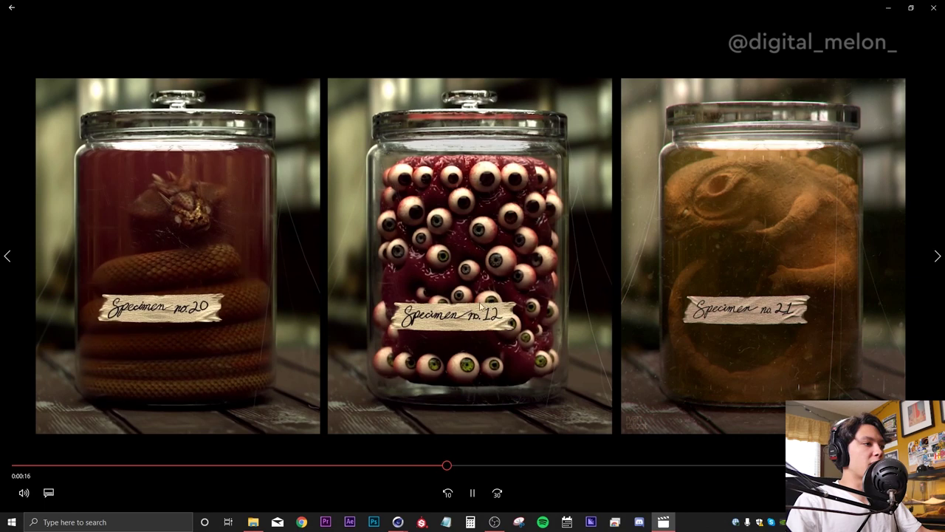
{"action": "left_click", "coordinate": [472, 492]}
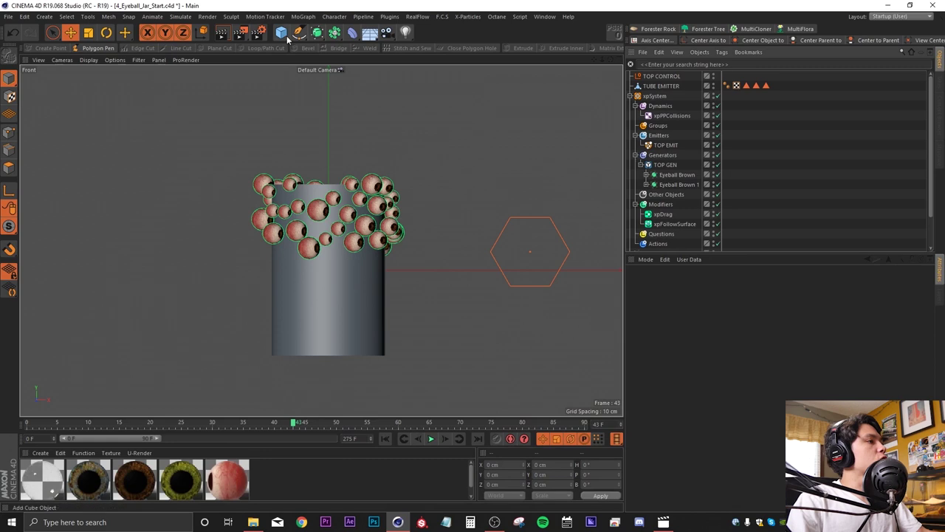
- Add a cylinder around the tube and resize it to a radius of about 65.6 cm and a height of about 162.4 cm
{"action": "left_click_drag", "start_coordinate": [281, 31], "coordinate": [475, 48]}
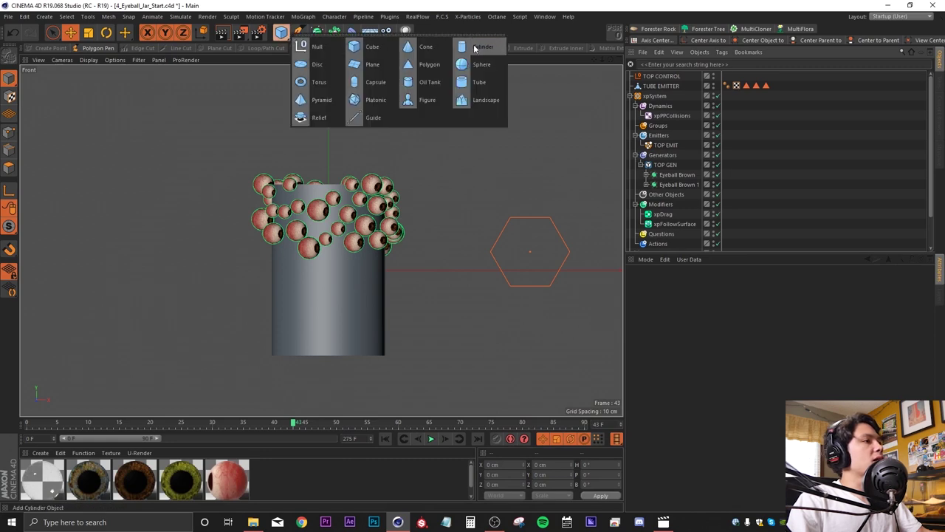
{"action": "left_click", "coordinate": [474, 48]}
{"action": "key", "text": "F5"}
{"action": "key", "text": "F1"}
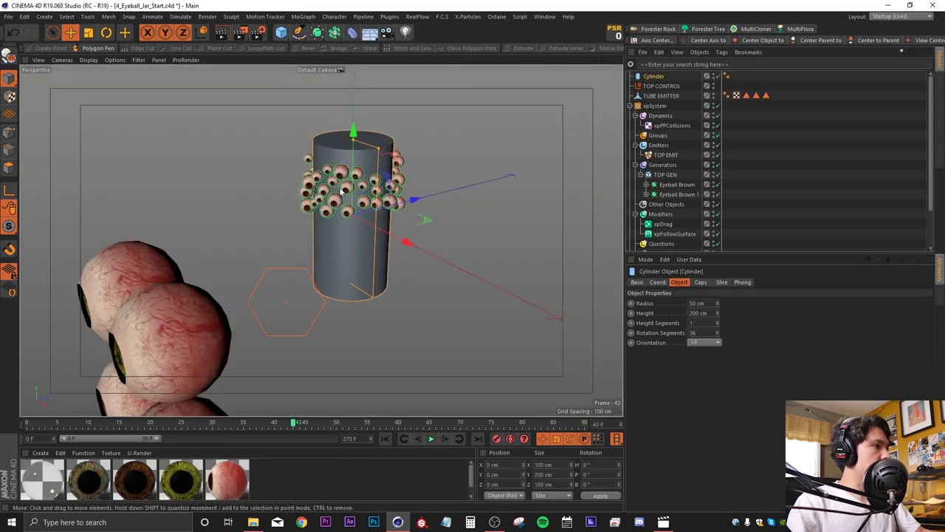
{"action": "scroll", "coordinate": [341, 190], "scroll_direction": "up", "scroll_amount": 3}
{"action": "middle_click_drag", "start_coordinate": [341, 191], "coordinate": [299, 222], "text": "alt"}
{"action": "left_click_drag", "start_coordinate": [341, 190], "coordinate": [355, 167], "text": "alt"}
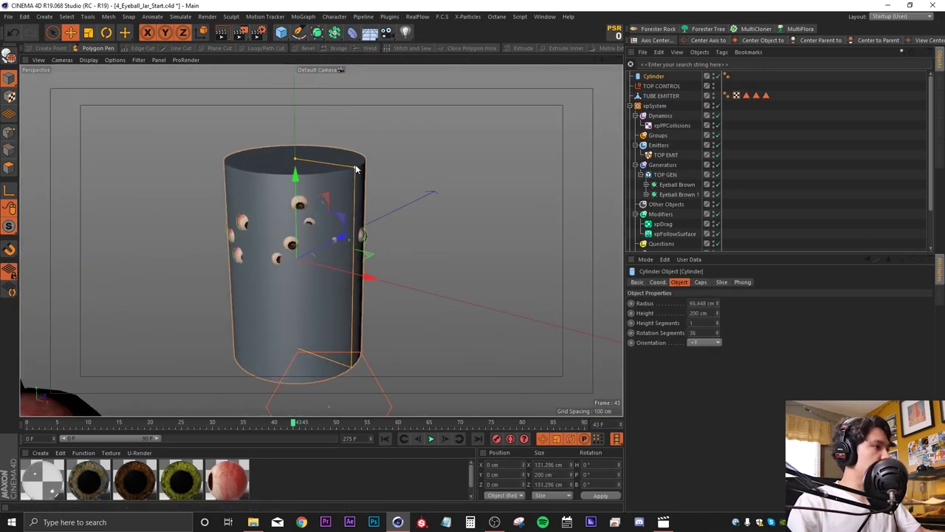
{"action": "left_click_drag", "start_coordinate": [294, 160], "coordinate": [295, 179]}
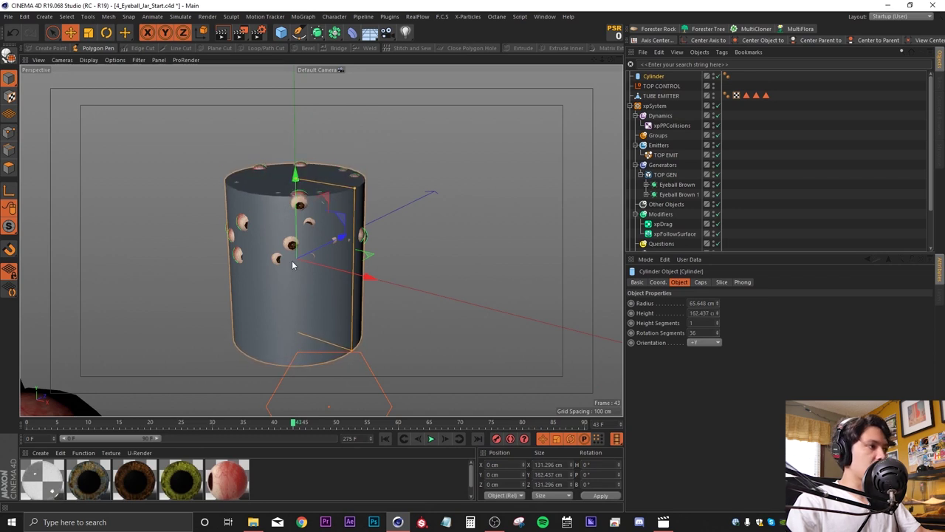
{"action": "middle_click_drag", "start_coordinate": [295, 179], "coordinate": [296, 193], "text": "alt"}
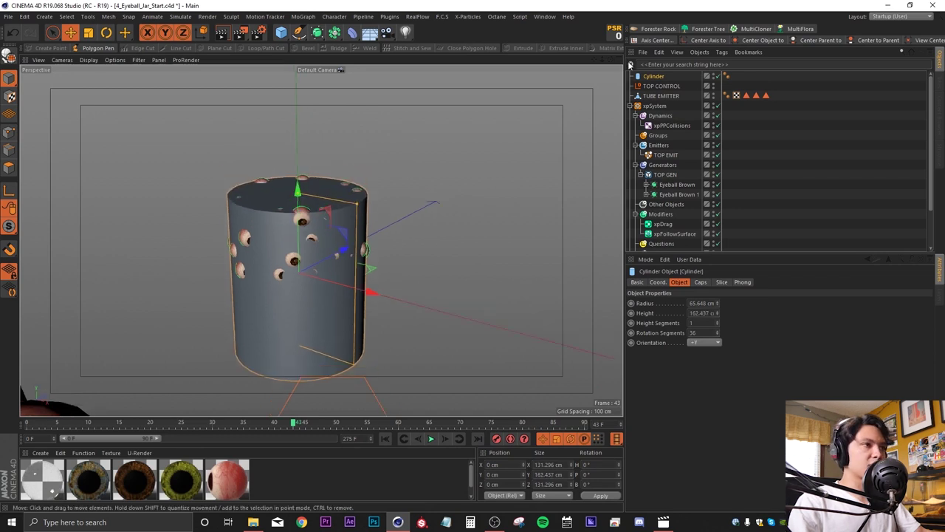
- Enable a 20 cm fillet on the cylinder's caps and display the model with Gouraud Shading (Lines)
{"action": "left_click", "coordinate": [700, 282]}
{"action": "left_click", "coordinate": [666, 325]}
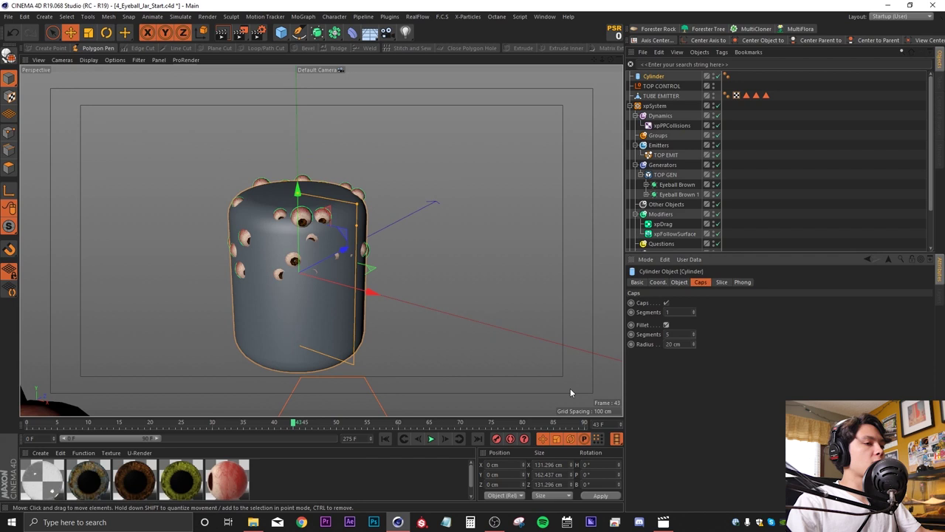
{"action": "left_click", "coordinate": [88, 59]}
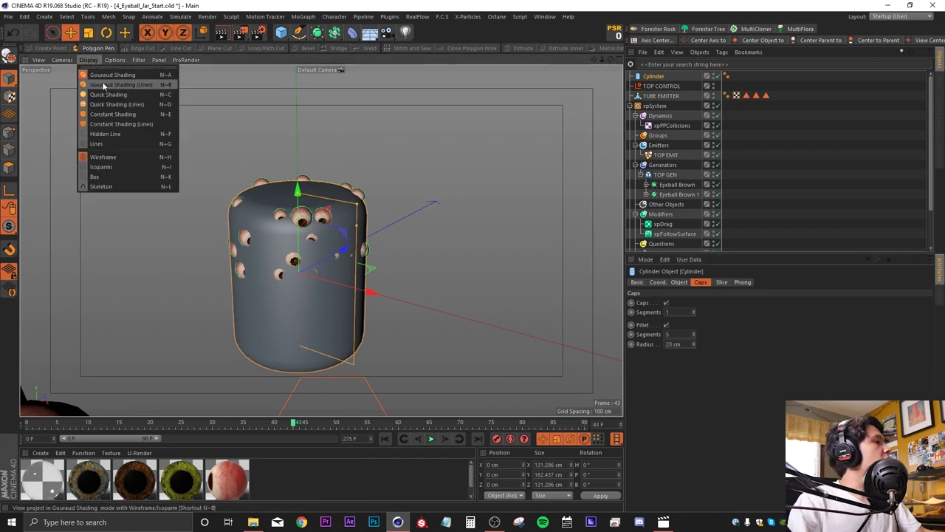
{"action": "left_click", "coordinate": [103, 85]}
{"action": "middle_click_drag", "start_coordinate": [266, 302], "coordinate": [279, 256], "text": "alt"}
{"action": "scroll", "coordinate": [279, 256], "scroll_direction": "up", "scroll_amount": 3}
{"action": "left_click_drag", "start_coordinate": [262, 295], "coordinate": [274, 283], "text": "alt"}
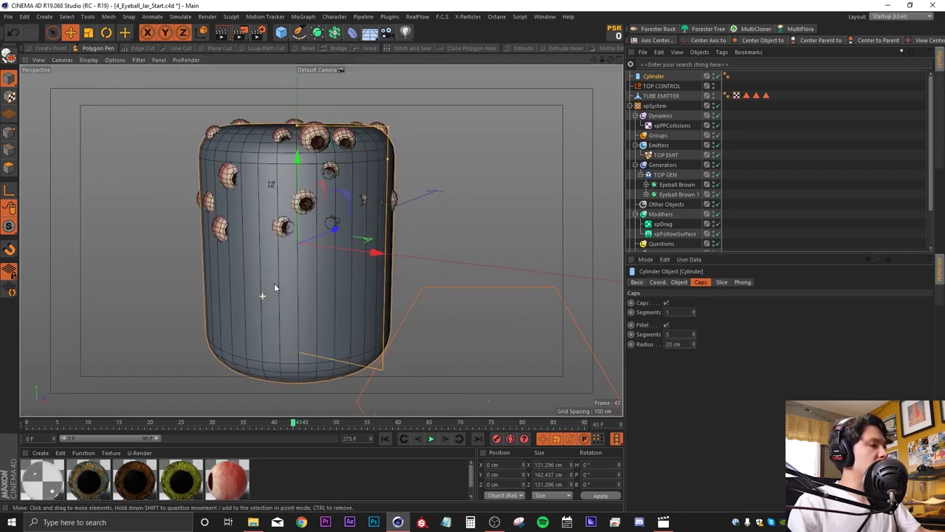
- Subdivide the cylinder with 41 height segments, 90 rotation segments, 8 cap segments and 17 fillet segments
{"action": "left_click", "coordinate": [679, 282]}
{"action": "left_click_drag", "start_coordinate": [717, 323], "coordinate": [717, 300]}
{"action": "middle_click_drag", "start_coordinate": [319, 268], "coordinate": [316, 303], "text": "alt"}
{"action": "left_click_drag", "start_coordinate": [287, 261], "coordinate": [281, 302], "text": "alt"}
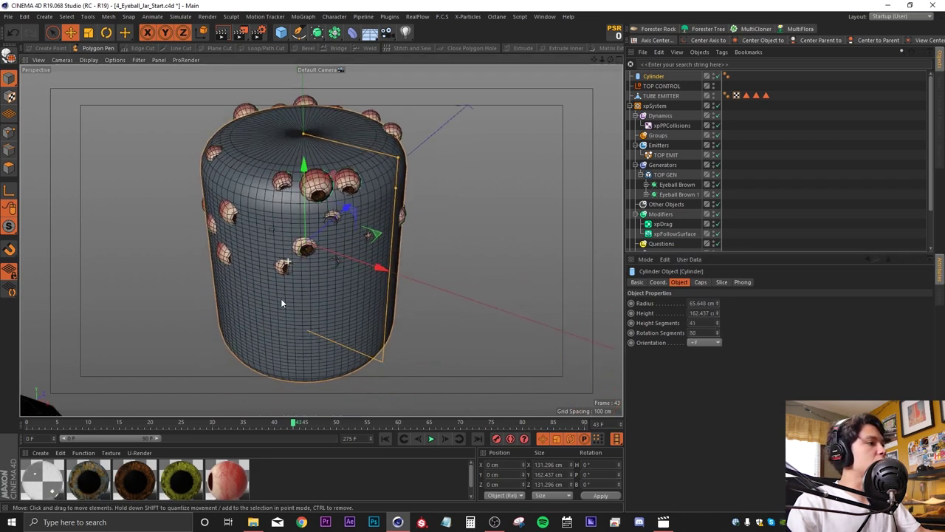
{"action": "left_click", "coordinate": [700, 282]}
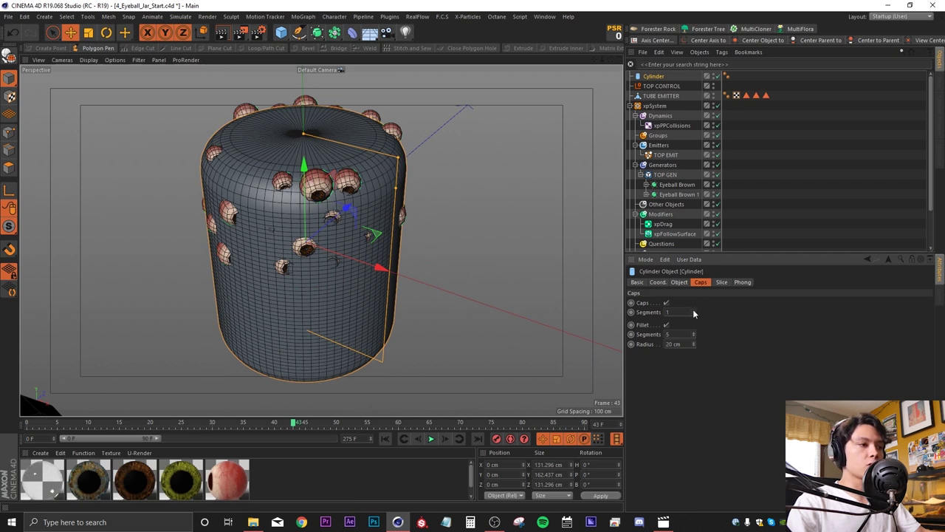
{"action": "left_click_drag", "start_coordinate": [693, 334], "coordinate": [692, 322]}
{"action": "left_click_drag", "start_coordinate": [312, 286], "coordinate": [320, 234], "text": "alt"}
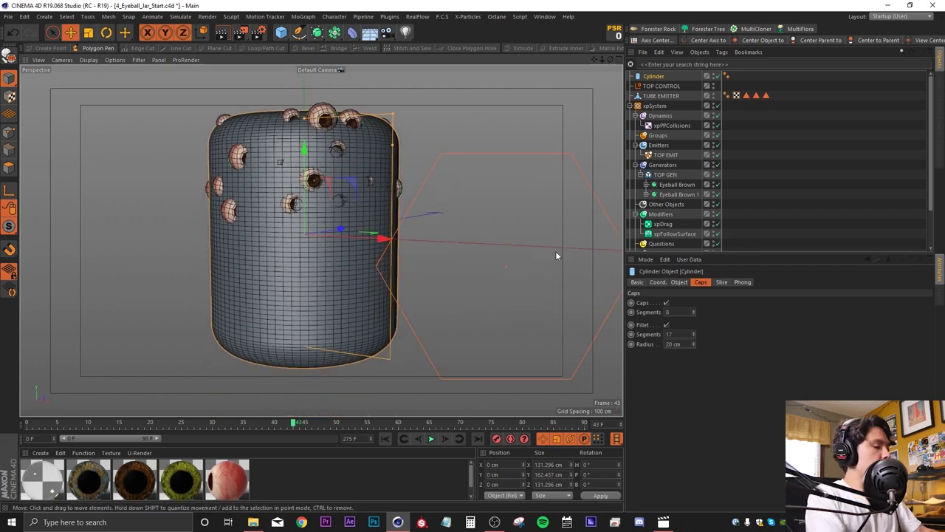
- Add a Collision deformer as a child of the cylinder and rename the cylinder BRAINSSS
{"action": "key", "text": "shift+c"}
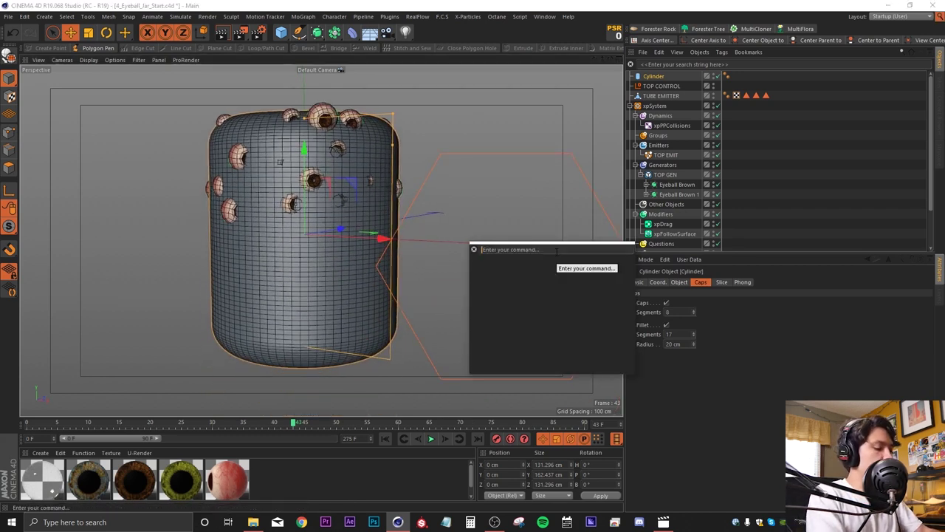
{"action": "type", "text": "colli"}
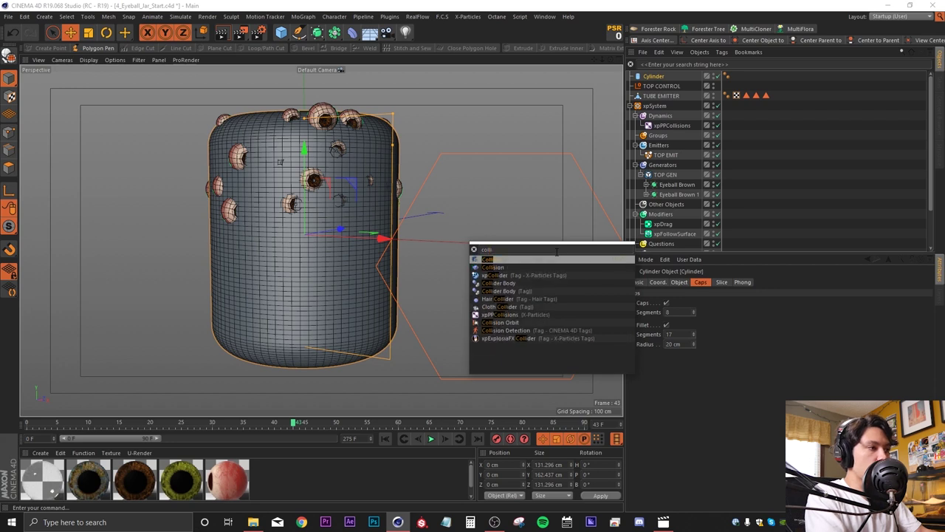
{"action": "key", "text": "Return"}
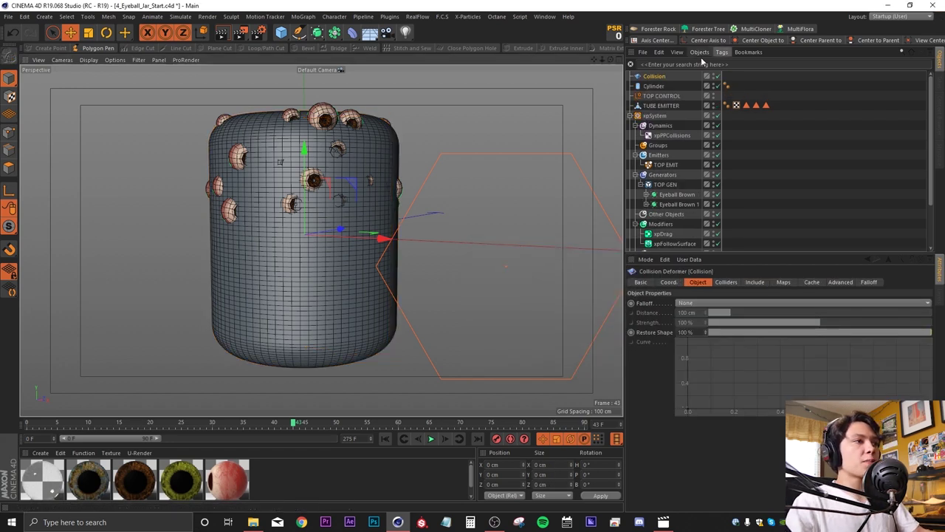
{"action": "left_click_drag", "start_coordinate": [658, 76], "coordinate": [663, 87]}
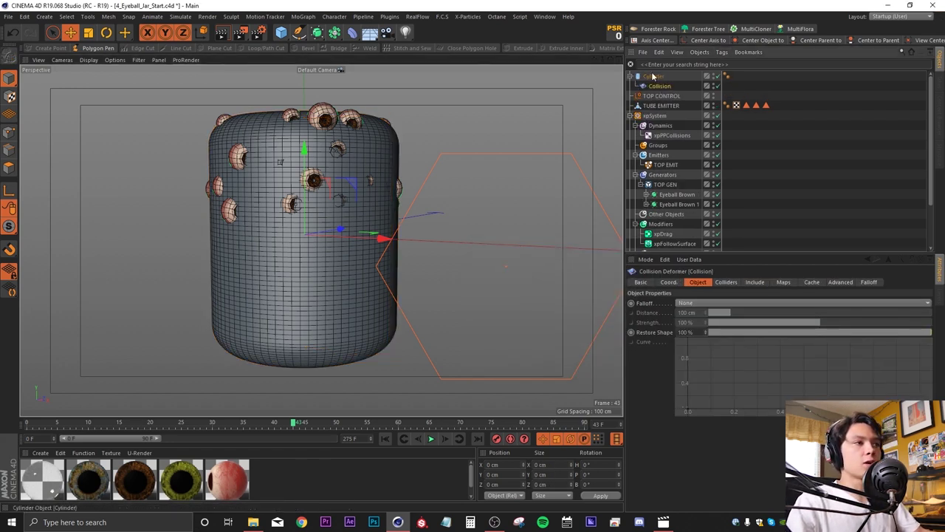
{"action": "left_click", "coordinate": [655, 76]}
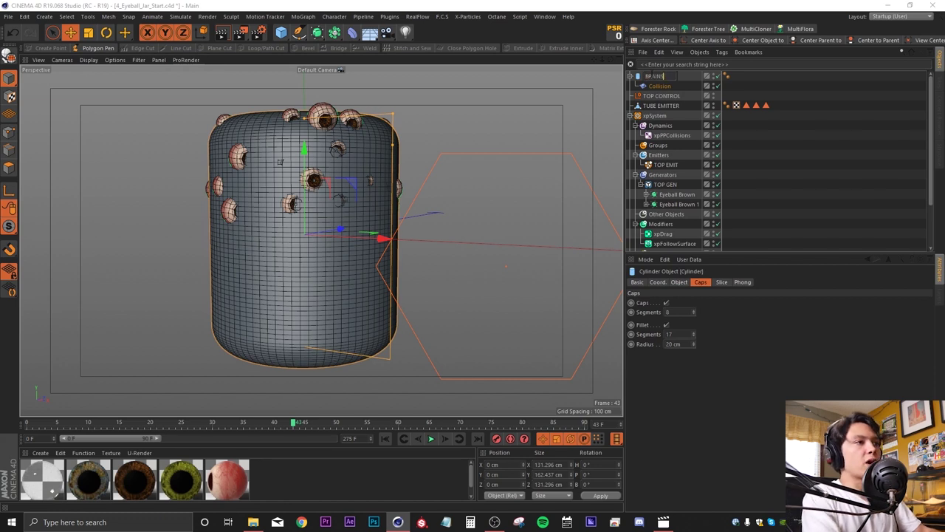
{"action": "key", "text": "Return"}
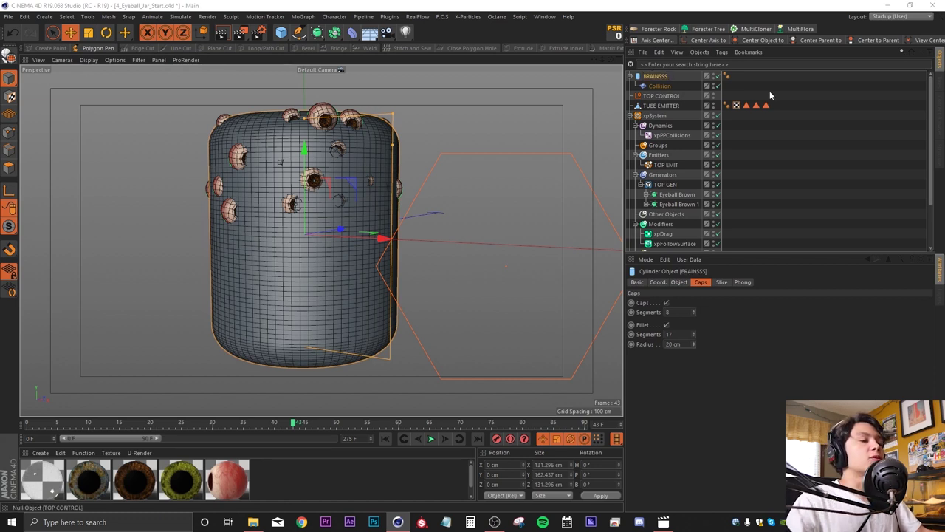
- Add TOP GEN to the Collision deformer's collider objects and play the animation from the start to test it
{"action": "left_click", "coordinate": [661, 87]}
{"action": "left_click", "coordinate": [727, 282]}
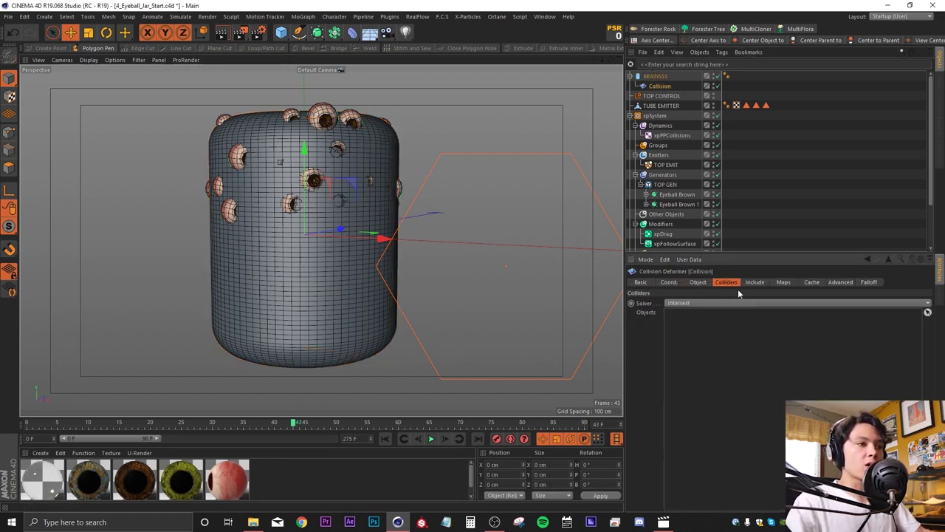
{"action": "left_click", "coordinate": [927, 312]}
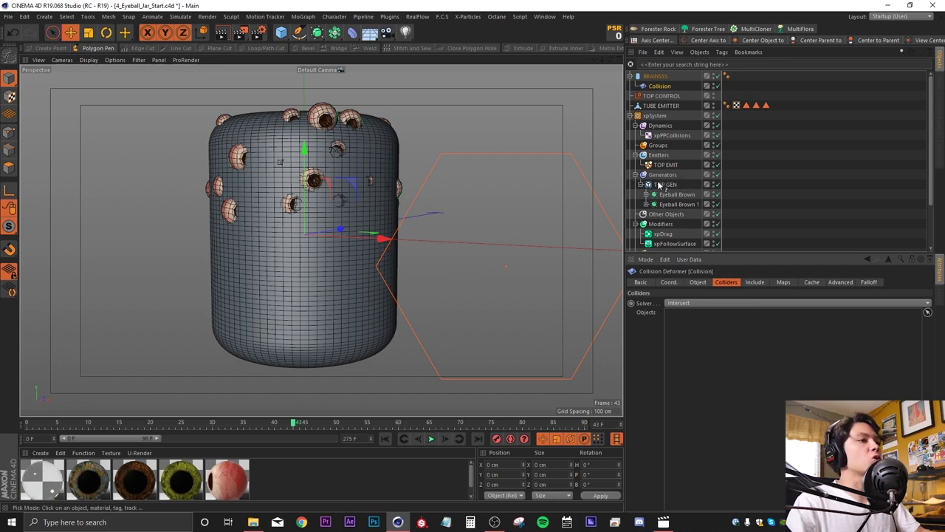
{"action": "left_click", "coordinate": [665, 185]}
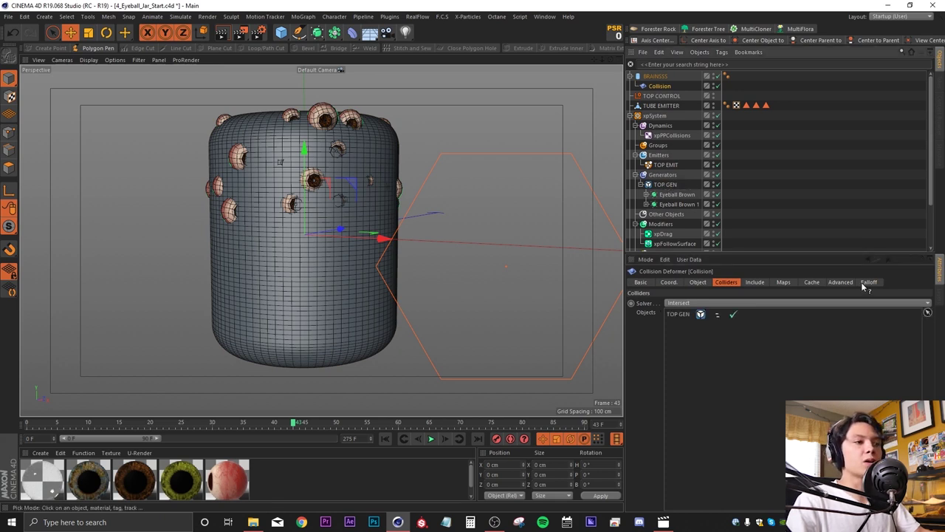
{"action": "left_click", "coordinate": [928, 312]}
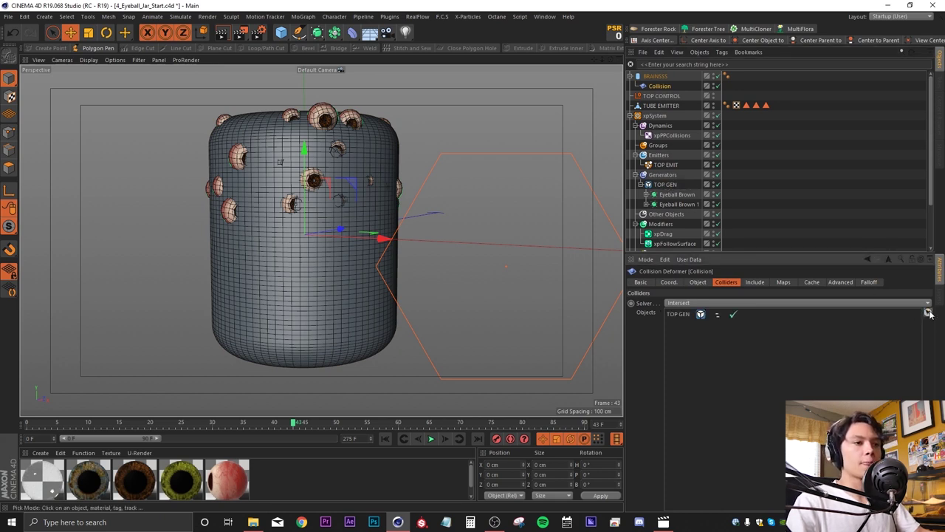
{"action": "left_click", "coordinate": [385, 438]}
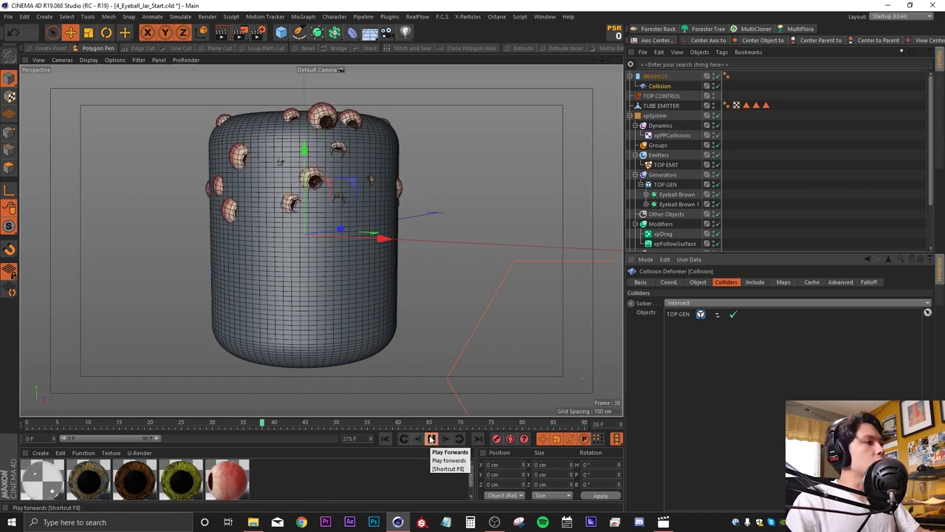
{"action": "left_click", "coordinate": [441, 439]}
- Set TOP GEN's clone type to Create Instances and play the animation from the start to test the collision
{"action": "left_click", "coordinate": [668, 183]}
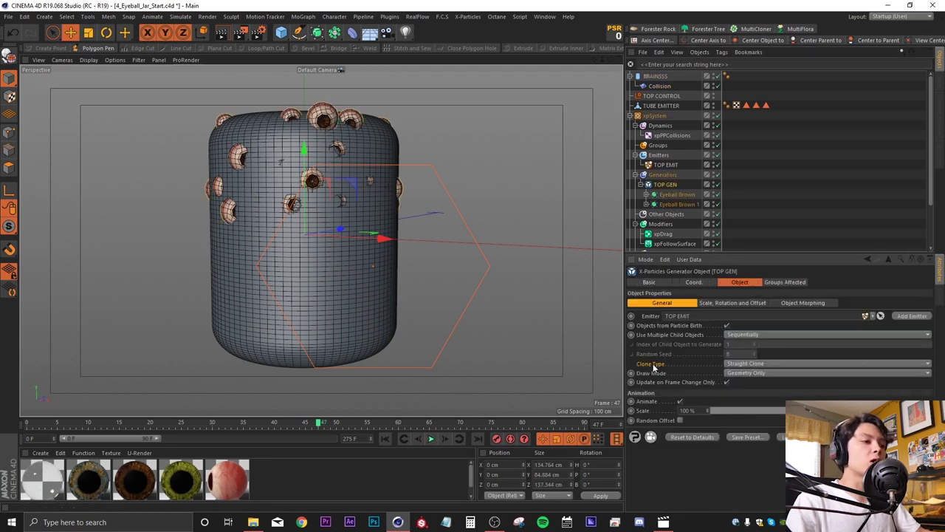
{"action": "left_click", "coordinate": [735, 364]}
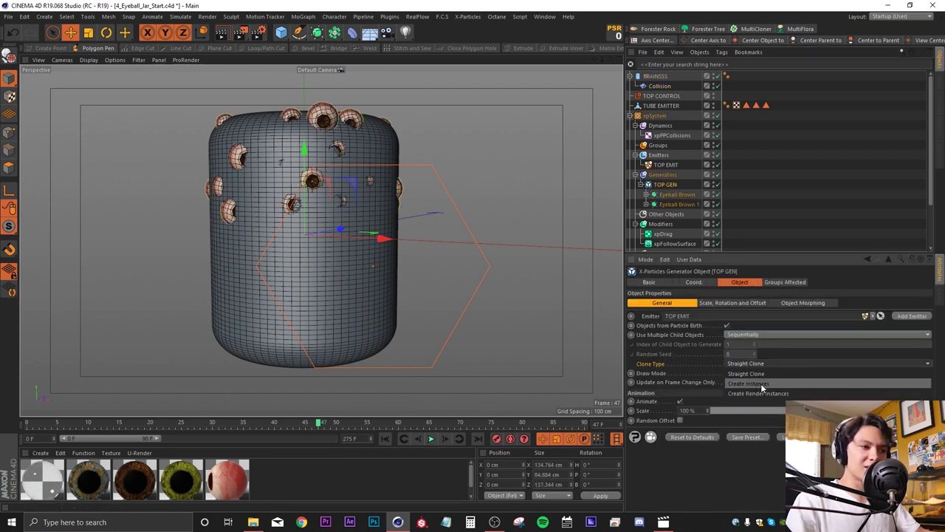
{"action": "left_click", "coordinate": [729, 383]}
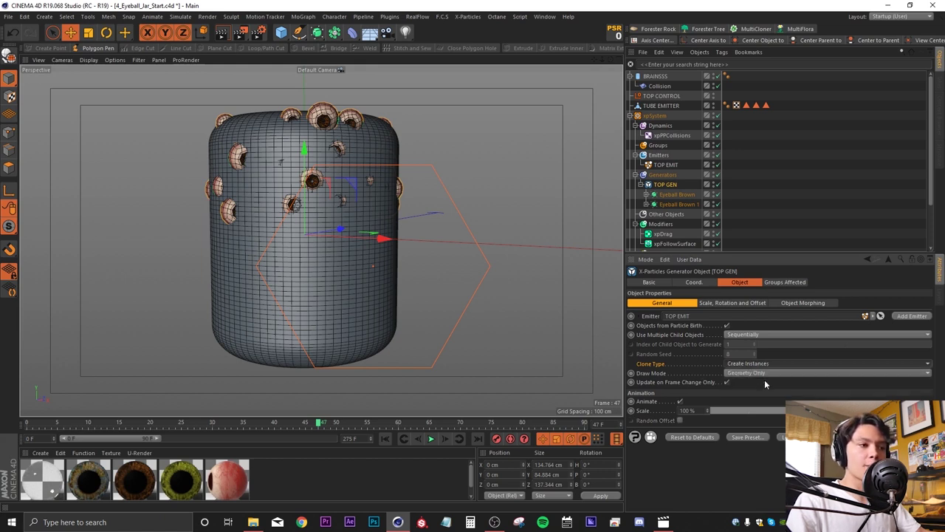
{"action": "left_click", "coordinate": [386, 439]}
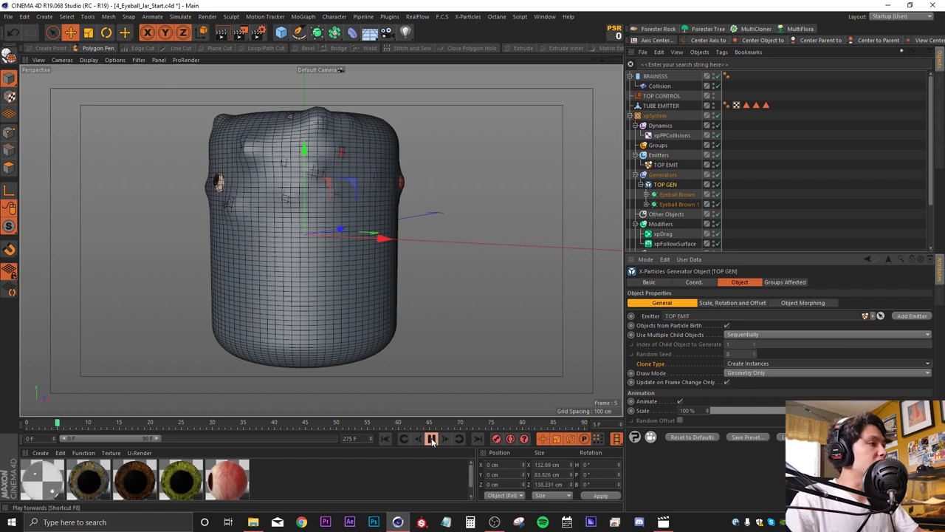
{"action": "left_click", "coordinate": [432, 439]}
{"action": "middle_click_drag", "start_coordinate": [287, 221], "coordinate": [284, 276], "text": "alt"}
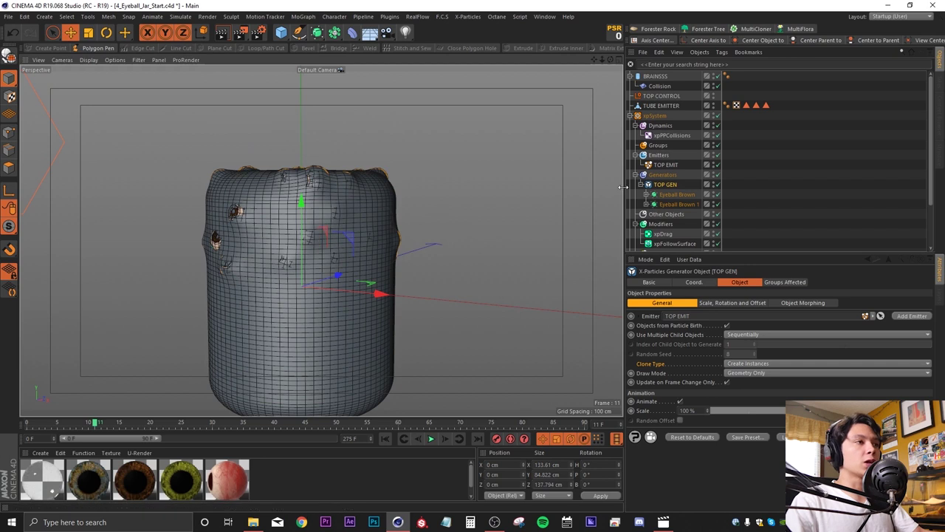
- Set the Collision deformer's collider solver to Outside (Volume) and shade the viewport smoothly without wireframe lines
{"action": "left_click", "coordinate": [659, 86]}
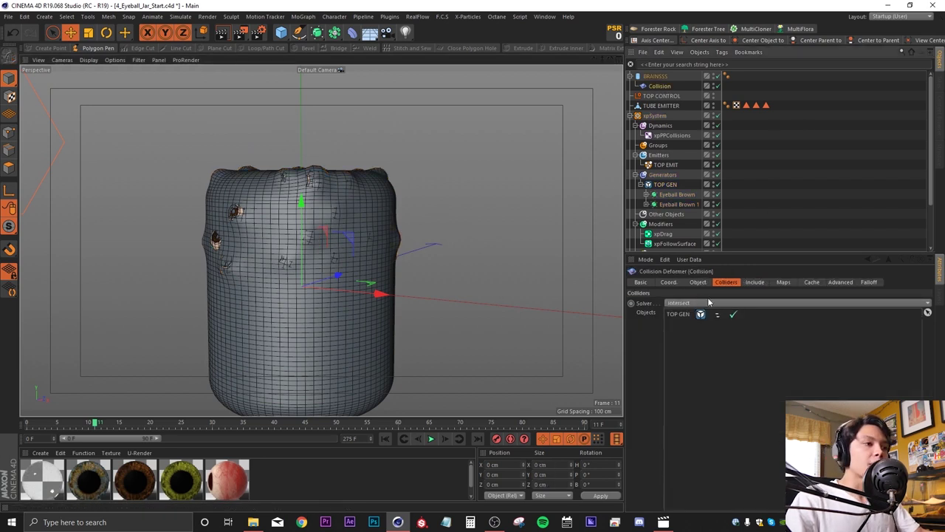
{"action": "left_click", "coordinate": [690, 304]}
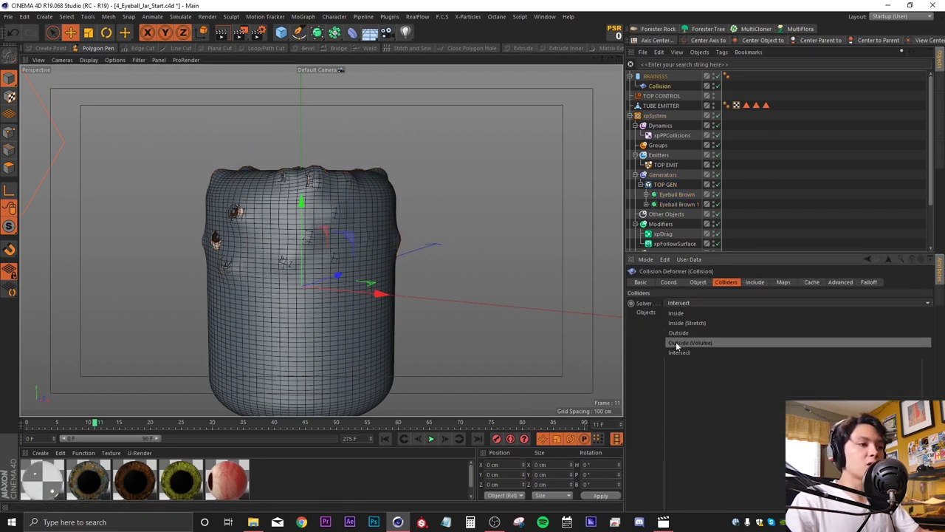
{"action": "left_click", "coordinate": [707, 343]}
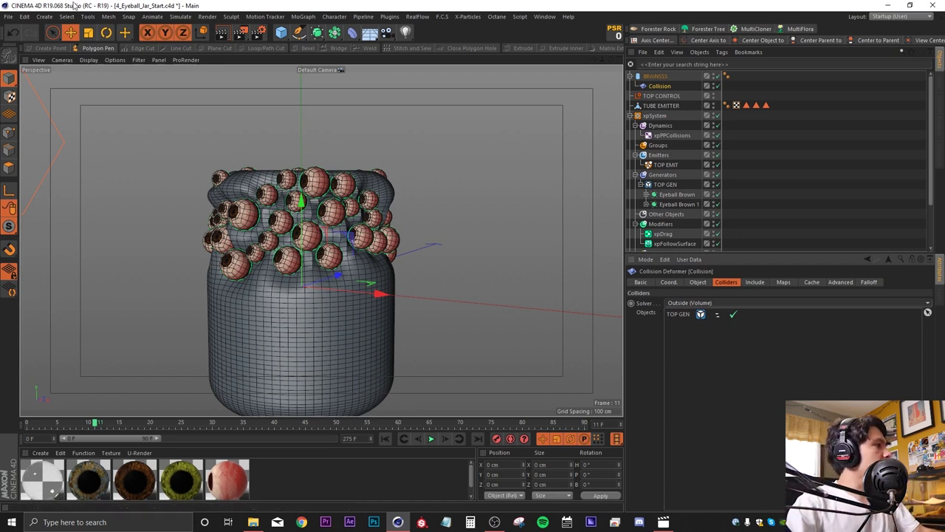
{"action": "left_click", "coordinate": [89, 59]}
{"action": "left_click", "coordinate": [107, 67]}
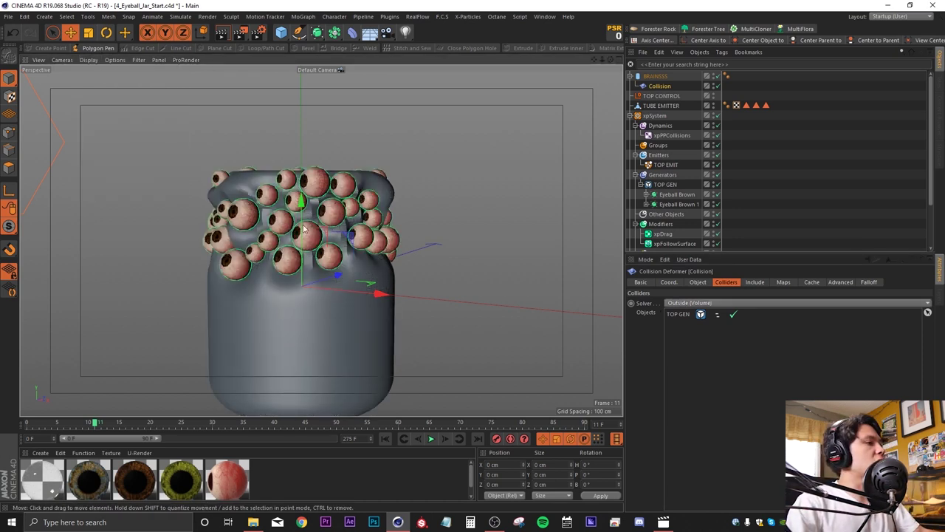
{"action": "scroll", "coordinate": [314, 216], "scroll_direction": "up", "scroll_amount": 3}
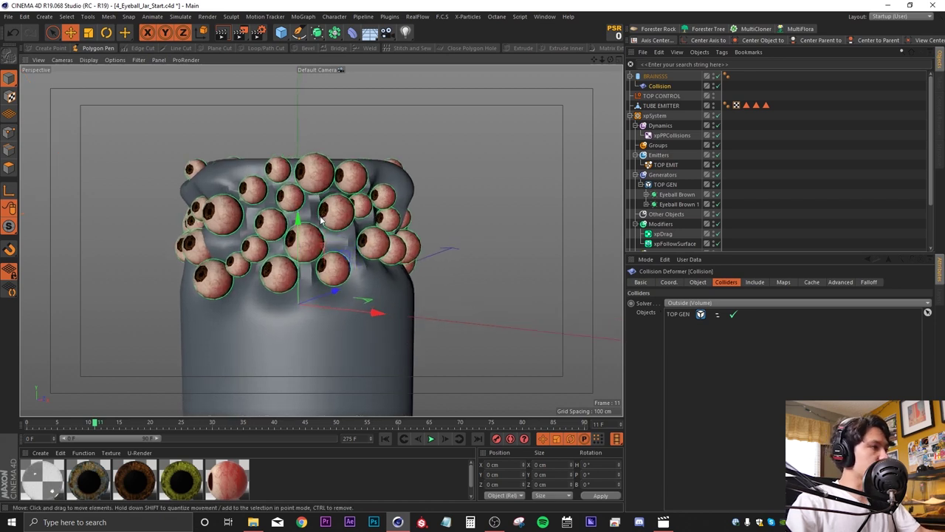
{"action": "scroll", "coordinate": [318, 215], "scroll_direction": "up", "scroll_amount": 2}
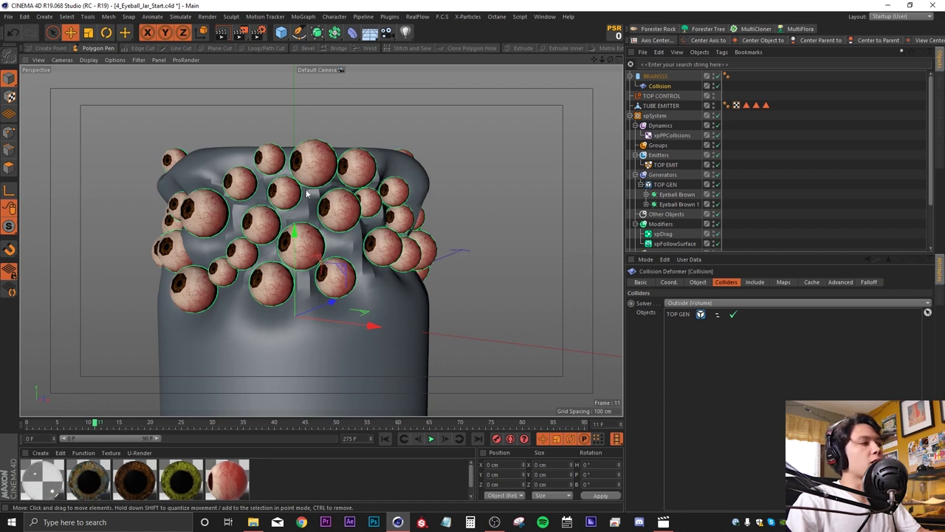
- Set the phong angle of the BRAINSSS cylinder's Phong tag to 180°
{"action": "left_click", "coordinate": [727, 76]}
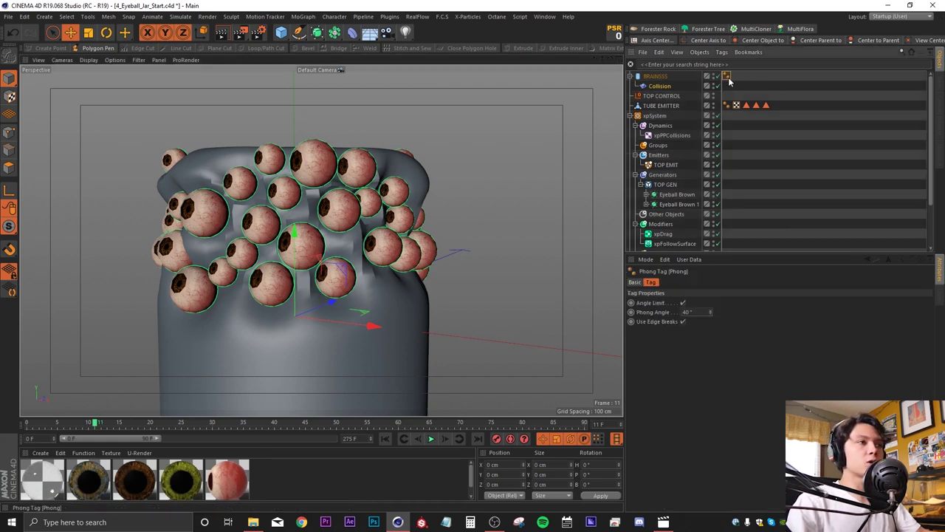
{"action": "left_click_drag", "start_coordinate": [691, 313], "coordinate": [633, 302]}
{"action": "type", "text": "18"}
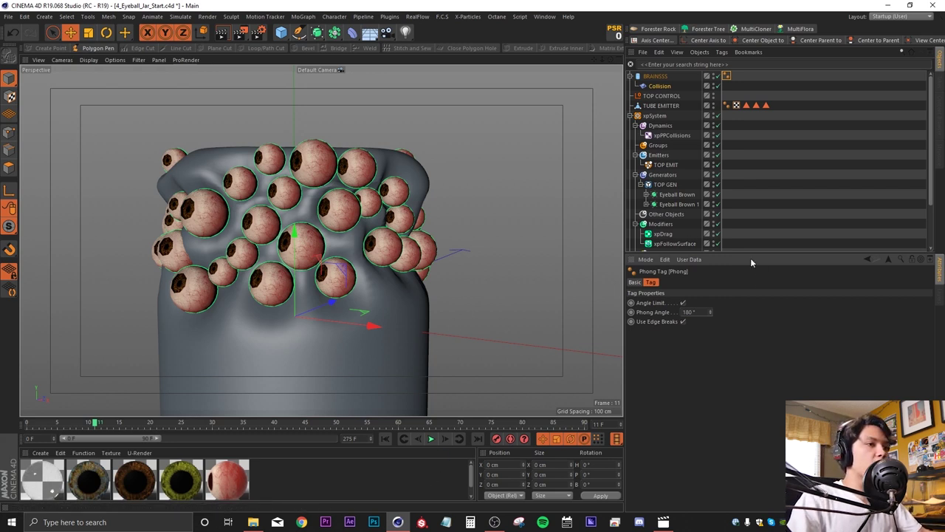
{"action": "left_click_drag", "start_coordinate": [740, 254], "coordinate": [719, 311]}
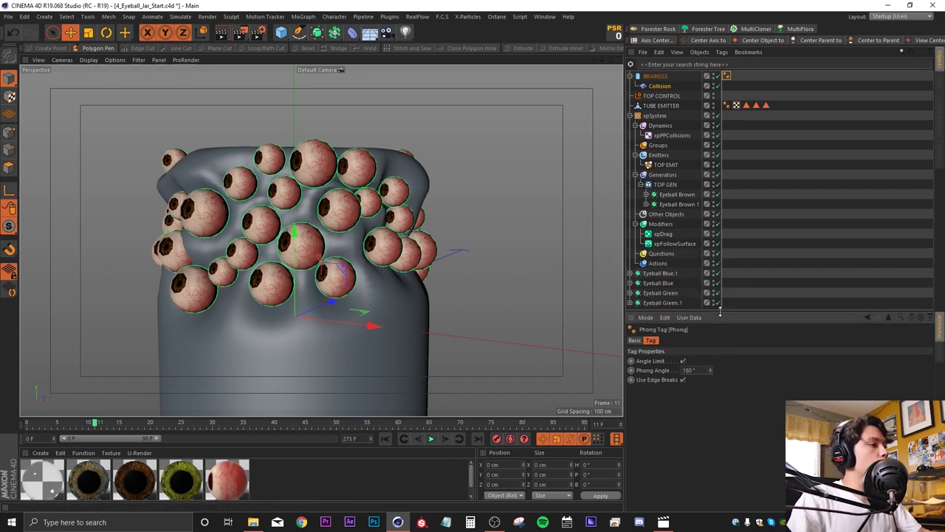
- Switch to the 4_Eyeball Jar_Finished.c4d project, show its perspective view and play the animation to examine the finished jar
{"action": "left_click", "coordinate": [544, 16]}
{"action": "left_click", "coordinate": [568, 264]}
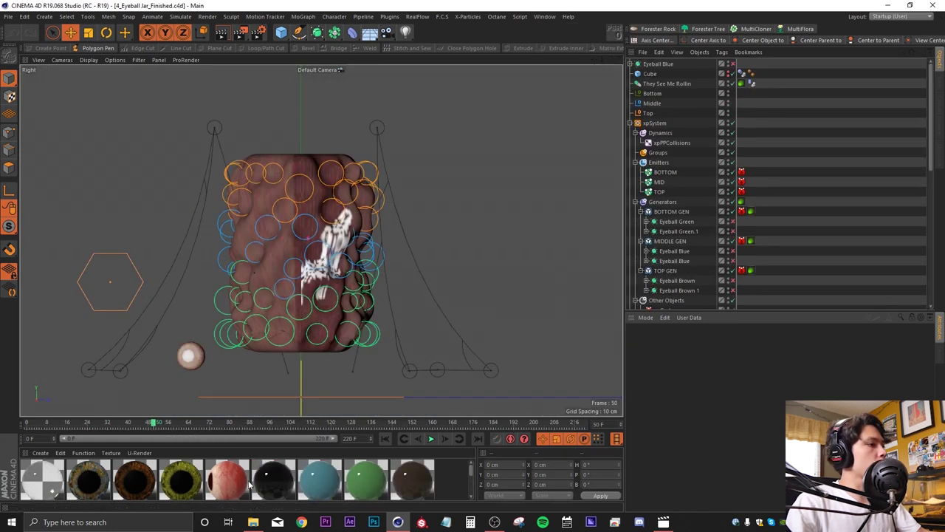
{"action": "middle_click", "coordinate": [312, 332]}
{"action": "middle_click", "coordinate": [213, 191]}
{"action": "left_click", "coordinate": [431, 439]}
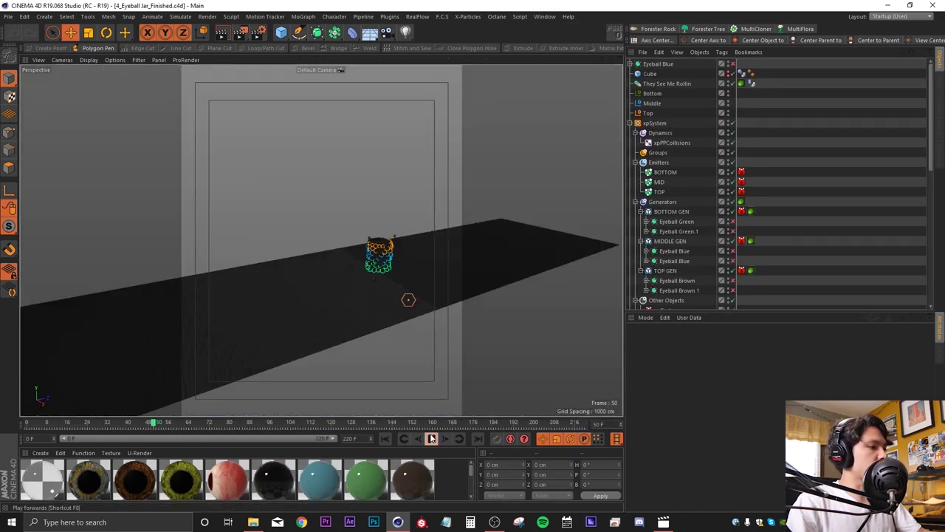
{"action": "left_click", "coordinate": [431, 438]}
{"action": "middle_click", "coordinate": [294, 253]}
{"action": "middle_click", "coordinate": [443, 381]}
{"action": "middle_click", "coordinate": [279, 389]}
{"action": "middle_click", "coordinate": [173, 328]}
{"action": "left_click", "coordinate": [432, 438]}
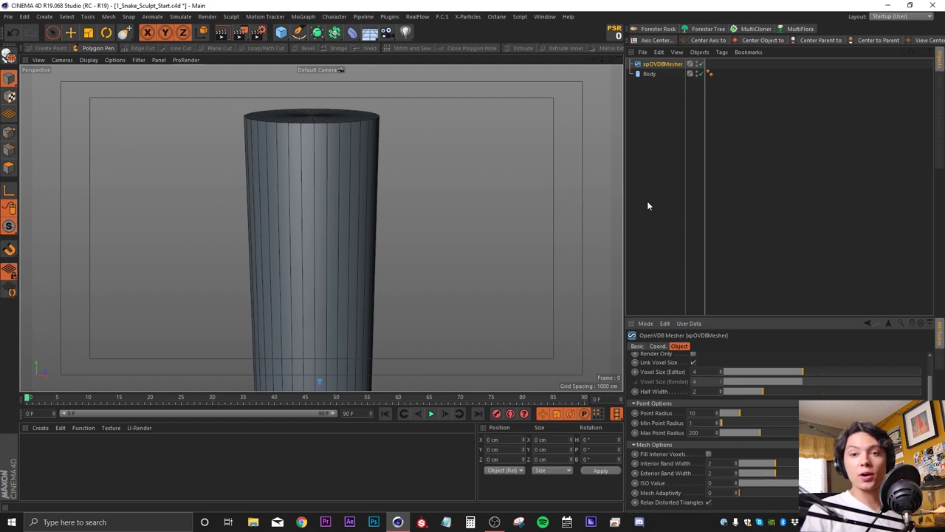
- Make the Body cylinder in 1_Snake_Sculpt_Start.c4d editable and switch to the Sculpt layout
{"action": "left_click", "coordinate": [662, 112]}
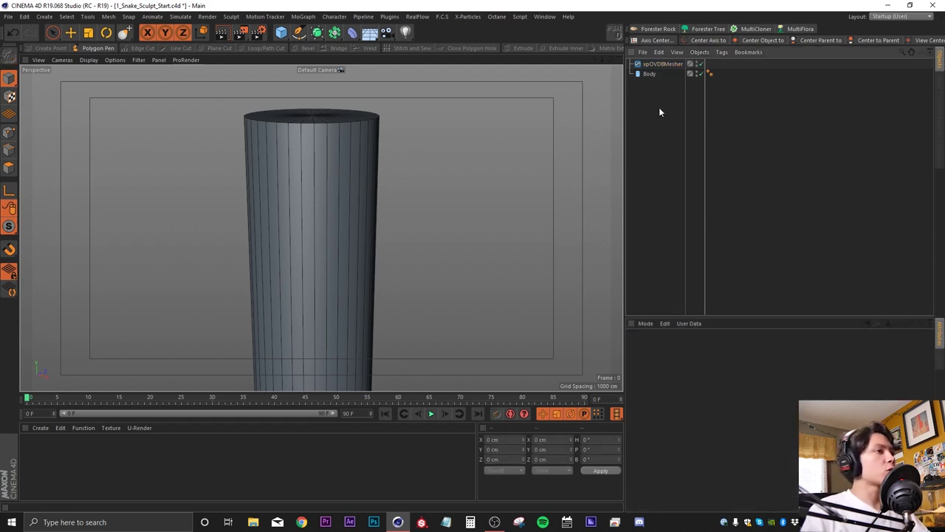
{"action": "left_click", "coordinate": [650, 74]}
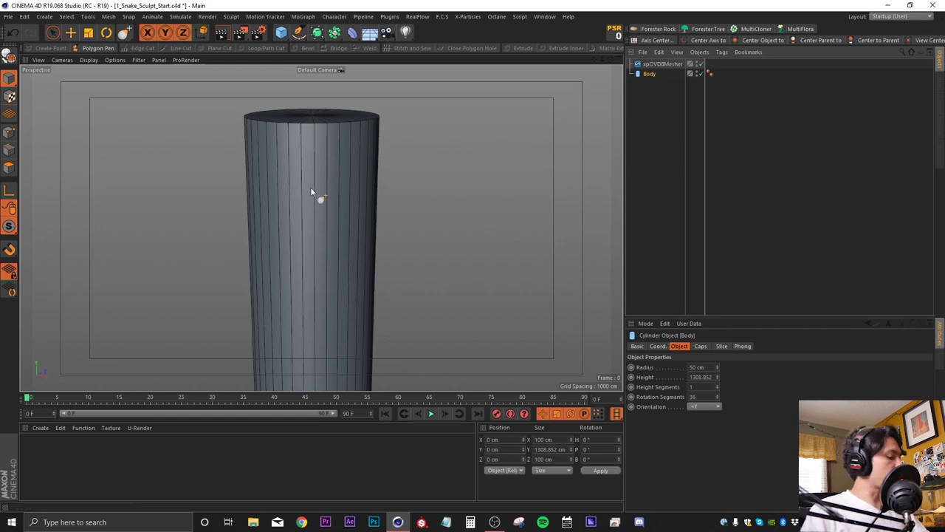
{"action": "key", "text": "c"}
{"action": "left_click", "coordinate": [890, 17]}
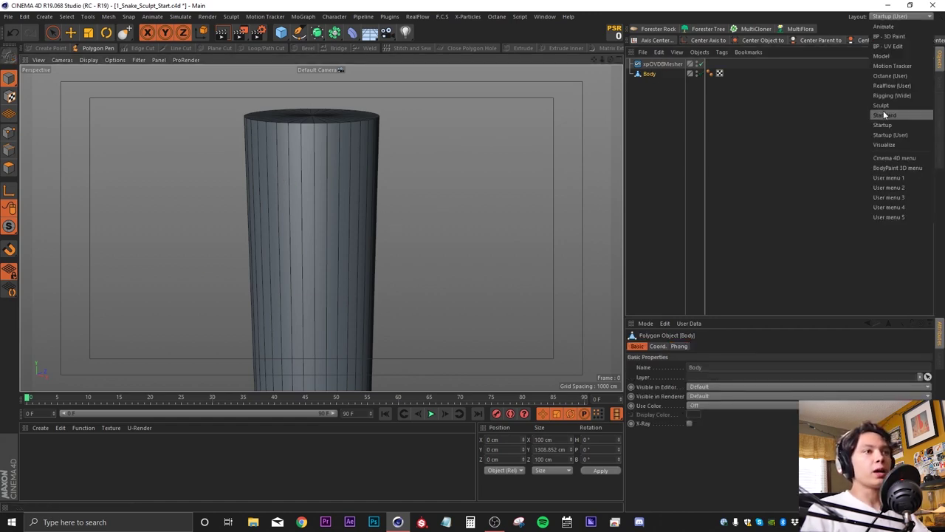
{"action": "left_click", "coordinate": [881, 112]}
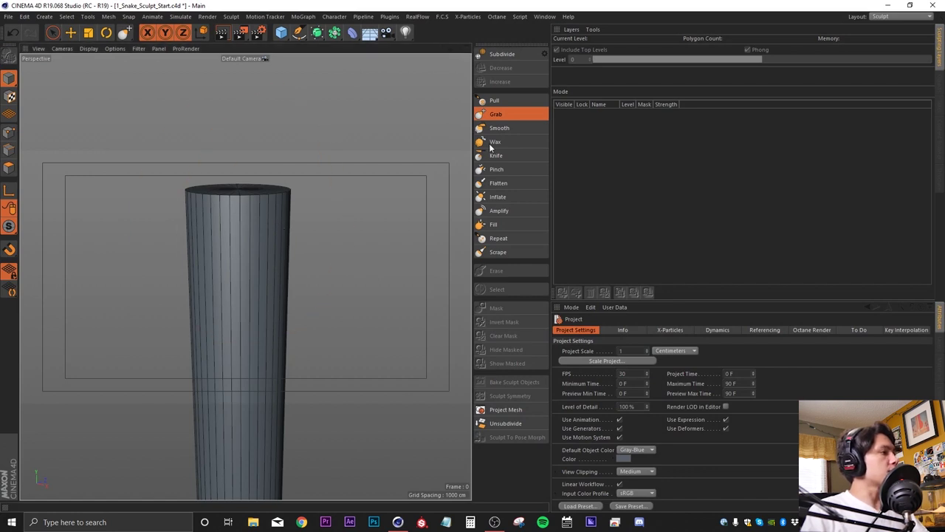
- Test a Grab stroke on the cylinder's upper end, undo back to the parametric cylinder and return to the Startup (User) layout
{"action": "mouse_move", "coordinate": [226, 207]}
{"action": "left_mouse_down"}
{"action": "mouse_move", "coordinate": [401, 297]}
{"action": "mouse_move", "coordinate": [386, 217]}
{"action": "mouse_move", "coordinate": [302, 214]}
{"action": "mouse_move", "coordinate": [217, 182]}
{"action": "mouse_move", "coordinate": [204, 167]}
{"action": "mouse_move", "coordinate": [230, 219]}
{"action": "left_mouse_up"}
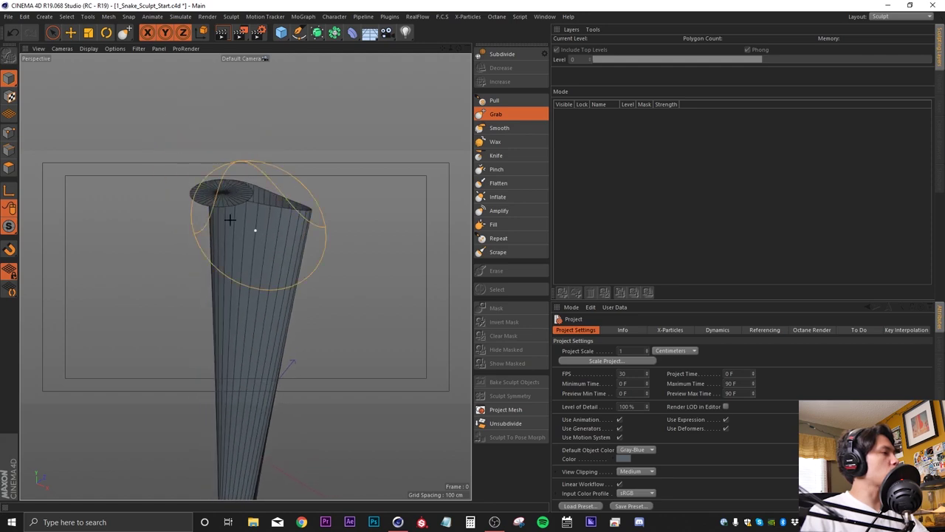
{"action": "key", "text": "ctrl+z"}
{"action": "key", "text": "ctrl+z"}
{"action": "left_click", "coordinate": [900, 15]}
{"action": "left_click", "coordinate": [892, 135]}
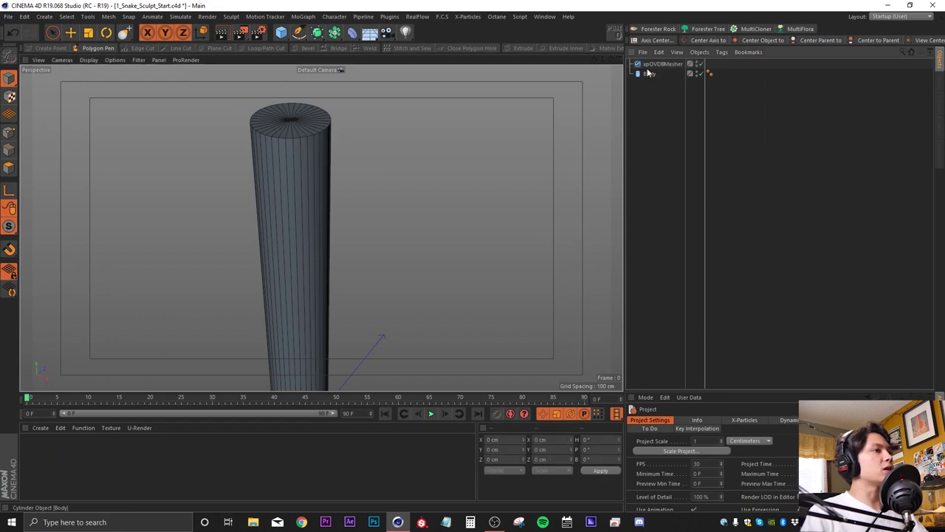
- Make the Body cylinder a child of xpOVDBMesher to remesh it with an even polygon grid
{"action": "left_click", "coordinate": [653, 75]}
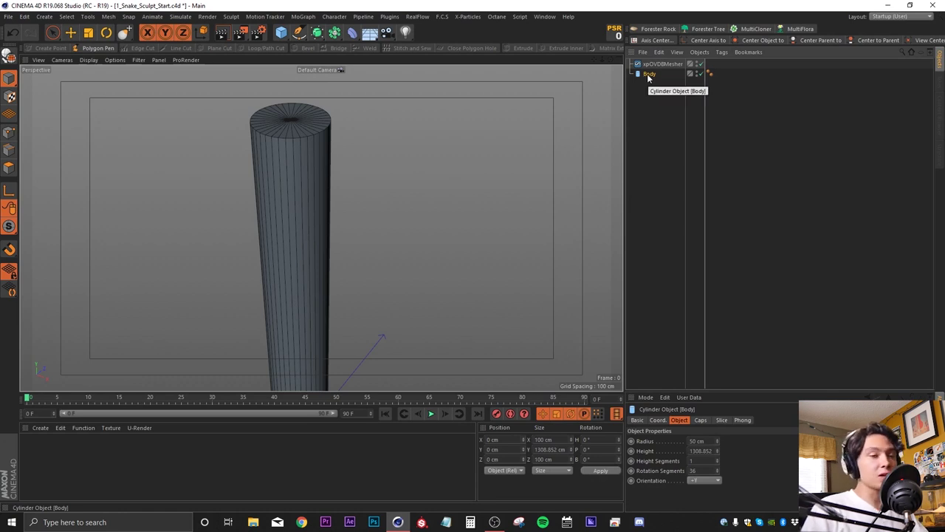
{"action": "left_click_drag", "start_coordinate": [648, 77], "coordinate": [653, 64]}
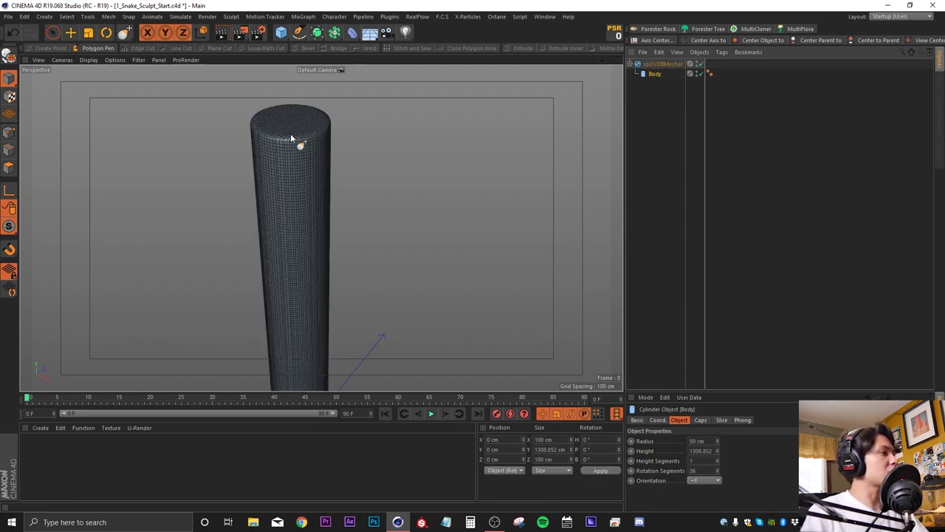
{"action": "scroll", "coordinate": [289, 139], "scroll_direction": "up", "scroll_amount": 5}
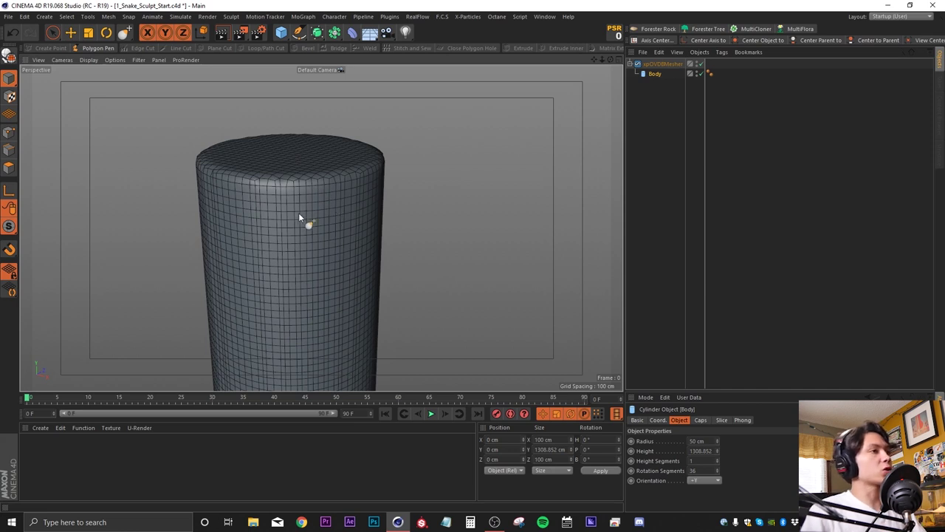
{"action": "middle_click_drag", "start_coordinate": [300, 192], "coordinate": [301, 209], "text": "alt"}
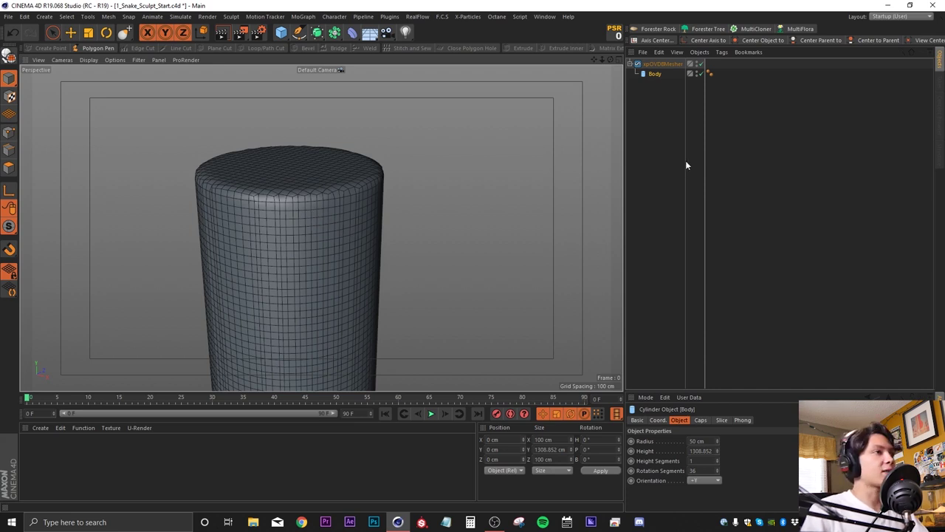
- Convert xpOVDBMesher together with Body into an editable polygon mesh and switch to the Sculpt layout
{"action": "left_click", "coordinate": [665, 65], "text": "shift"}
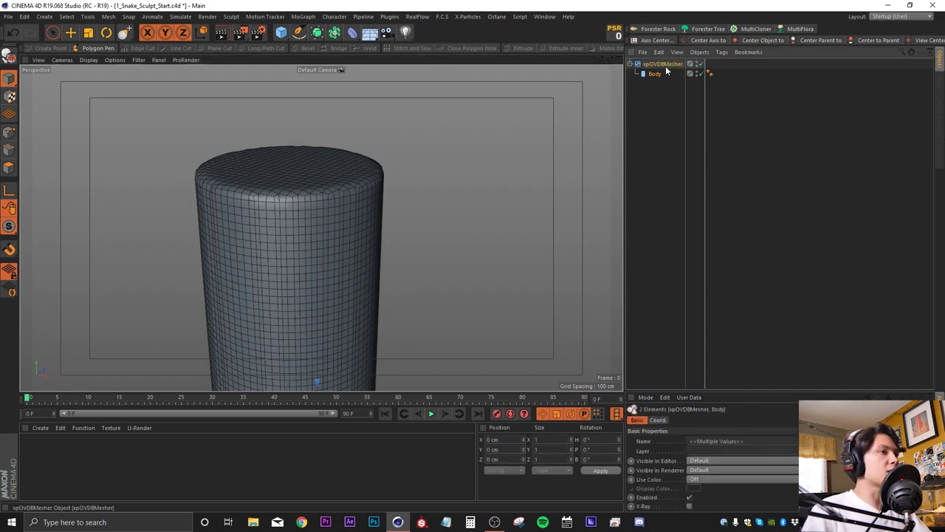
{"action": "key", "text": "c"}
{"action": "left_click", "coordinate": [880, 17]}
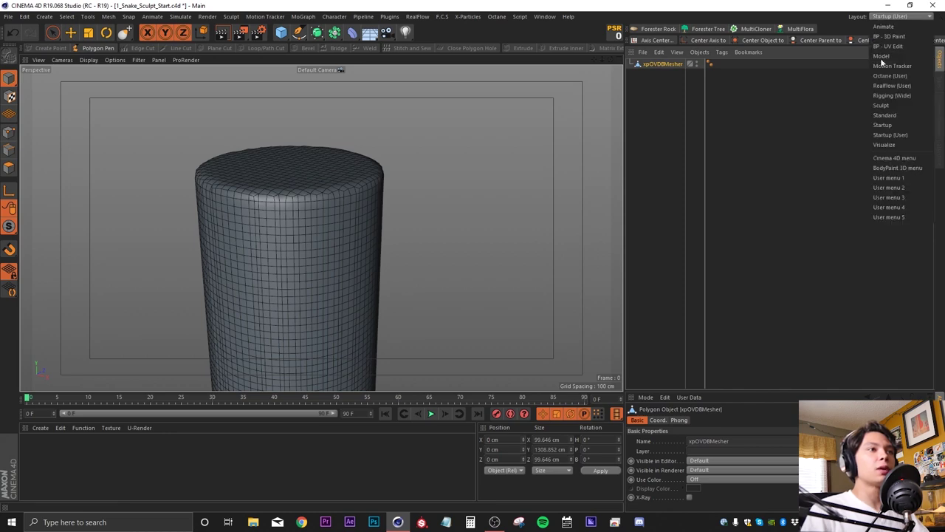
{"action": "left_click", "coordinate": [883, 106]}
- Try pulling the side of the remeshed cylinder outward with the Grab brush and undo the strokes
{"action": "middle_click_drag", "start_coordinate": [253, 295], "coordinate": [152, 306]}
{"action": "middle_click_drag", "start_coordinate": [240, 276], "coordinate": [248, 234], "text": "alt"}
{"action": "key", "text": "ctrl+z"}
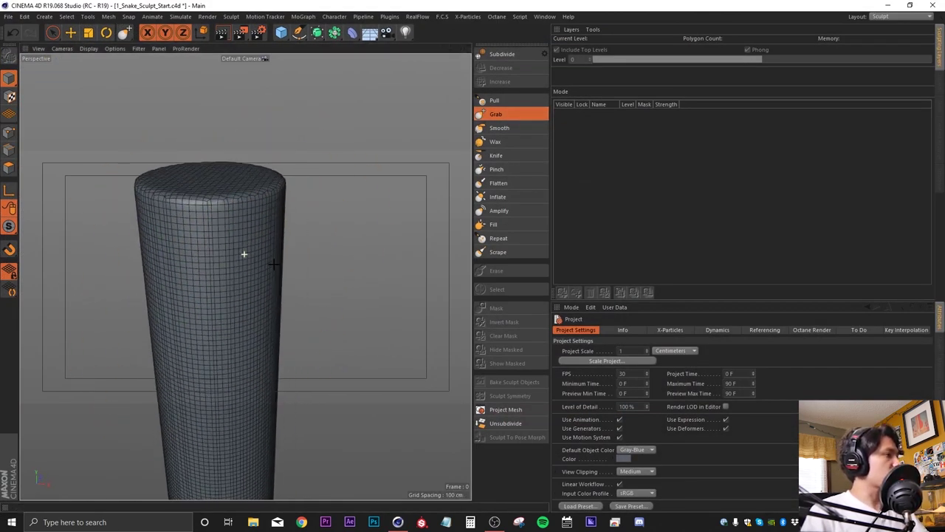
{"action": "left_click_drag", "start_coordinate": [244, 256], "coordinate": [338, 274]}
{"action": "scroll", "coordinate": [316, 211], "scroll_direction": "down", "scroll_amount": 5}
{"action": "key", "text": "ctrl+z"}
{"action": "middle_click_drag", "start_coordinate": [302, 245], "coordinate": [275, 264], "text": "alt"}
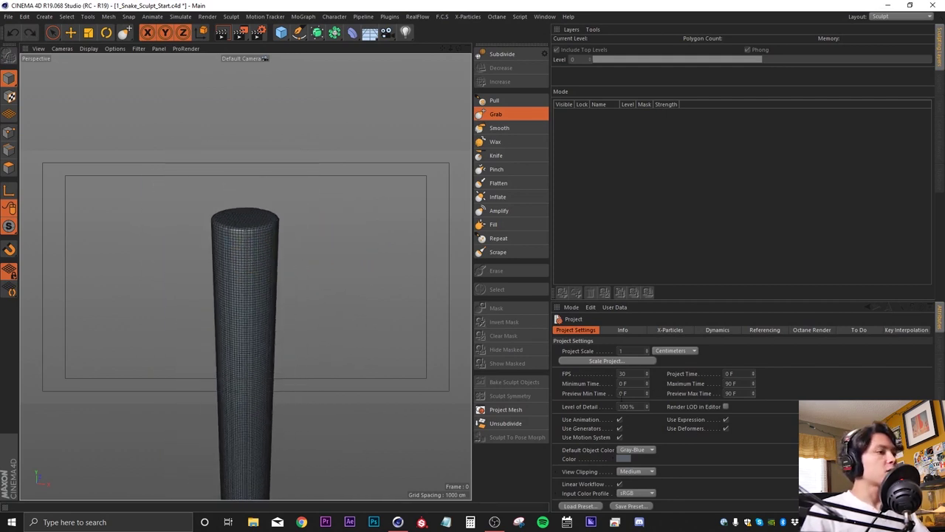
- Shade the viewport smoothly without wireframe lines and enable Link Size, Link Pressure and Link Symmetry for the Grab brush
{"action": "left_click", "coordinate": [87, 49]}
{"action": "left_click", "coordinate": [95, 62]}
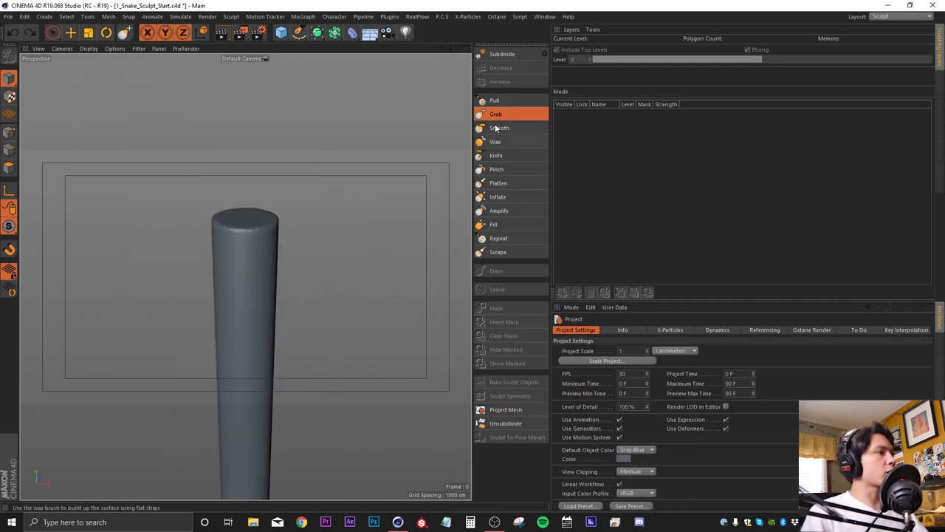
{"action": "left_click", "coordinate": [496, 114]}
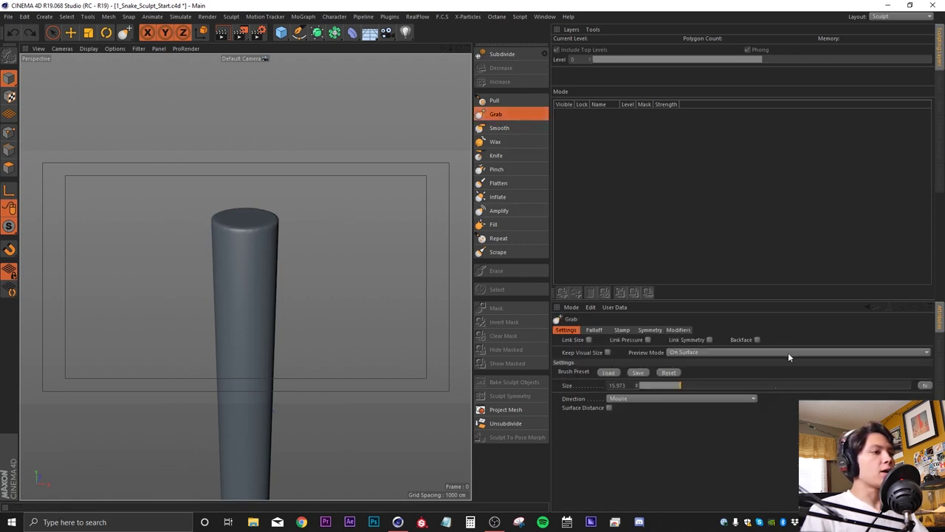
{"action": "left_click", "coordinate": [709, 340]}
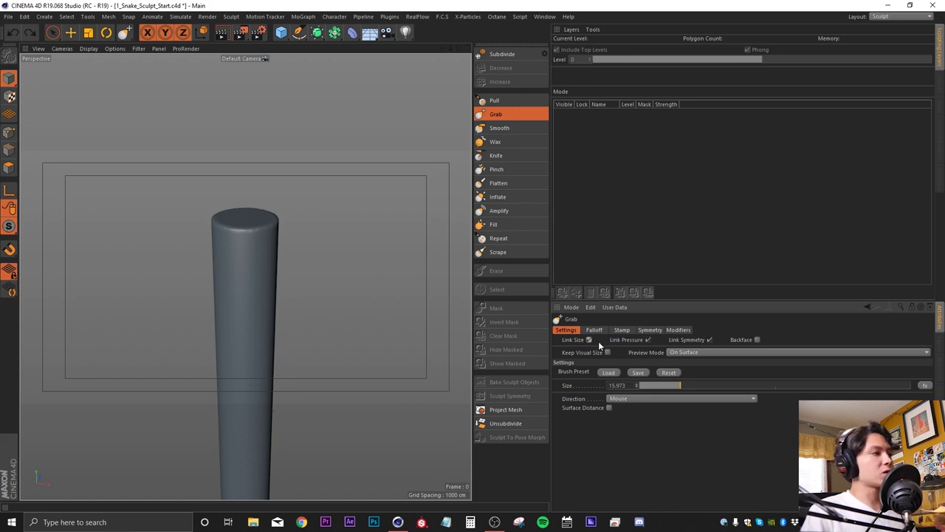
- Check the linked settings on the Knife, Flatten and Amplify brushes, and enable X (YZ) symmetry for the Grab brush
{"action": "left_click", "coordinate": [512, 156]}
{"action": "left_click", "coordinate": [506, 183]}
{"action": "left_click", "coordinate": [503, 212]}
{"action": "left_click", "coordinate": [496, 114]}
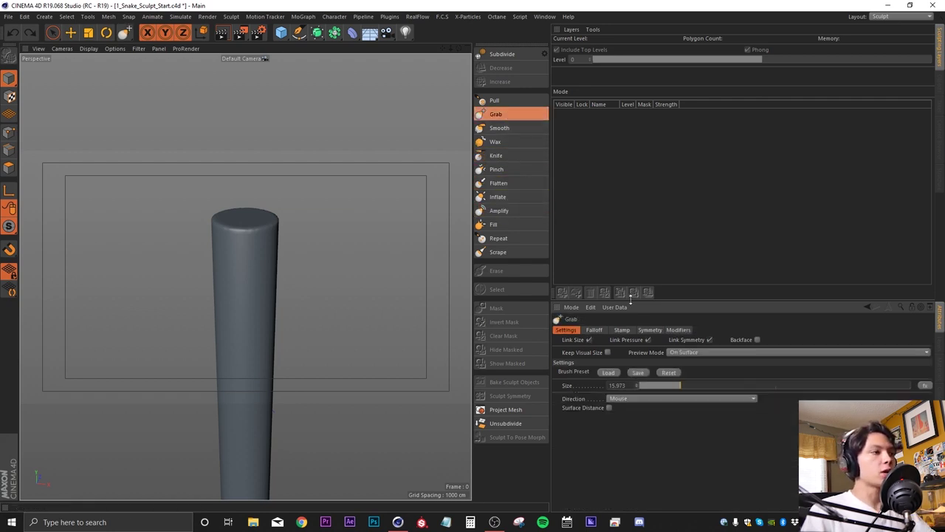
{"action": "left_click", "coordinate": [649, 330]}
{"action": "left_click", "coordinate": [580, 381]}
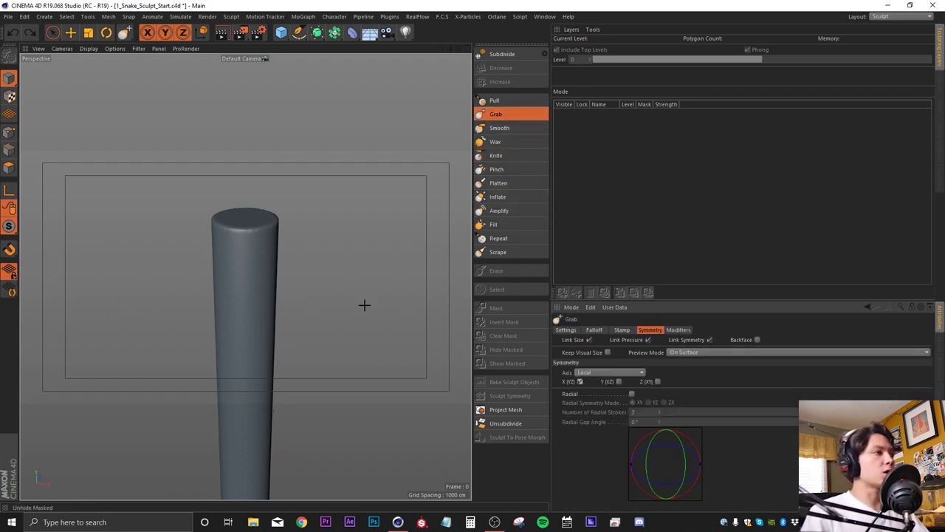
- Pull two mirrored pairs of spikes out of the cylinder's upper sides with the Grab brush
{"action": "scroll", "coordinate": [180, 265], "scroll_direction": "up", "scroll_amount": 2}
{"action": "left_click_drag", "start_coordinate": [306, 261], "coordinate": [354, 276]}
{"action": "left_click_drag", "start_coordinate": [322, 310], "coordinate": [382, 334]}
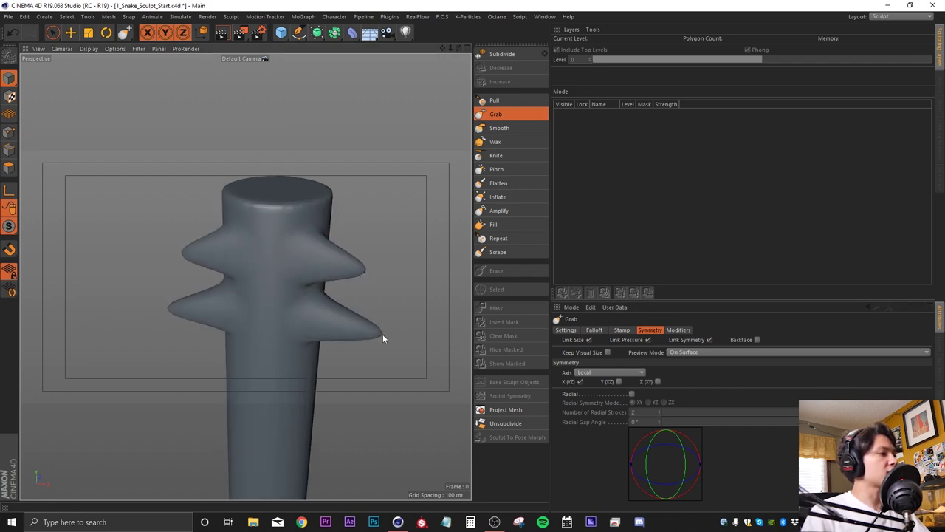
{"action": "middle_click_drag", "start_coordinate": [295, 358], "coordinate": [292, 263], "text": "alt"}
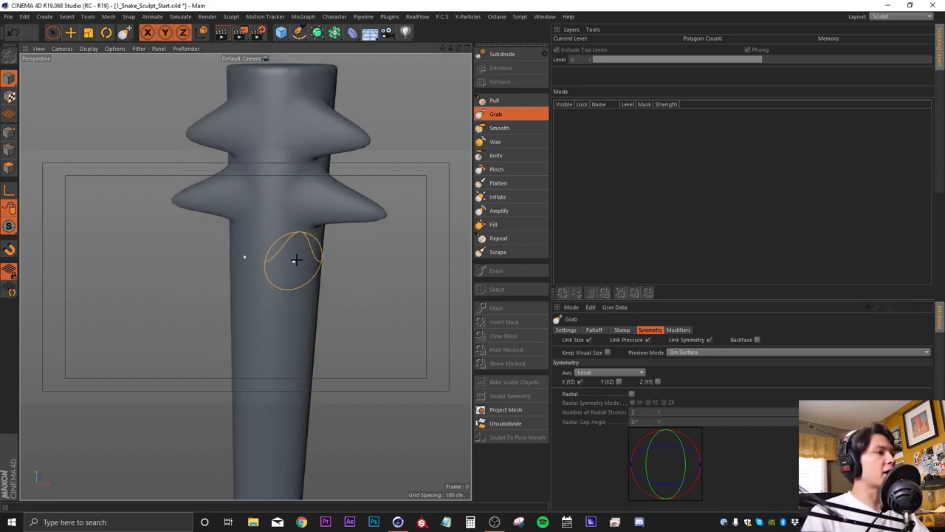
- Carve mirrored wavy grooves down the cylinder below the spikes with the Knife brush and undo all the test sculpting
{"action": "left_click", "coordinate": [509, 155]}
{"action": "mouse_move", "coordinate": [263, 348]}
{"action": "left_mouse_down", "text": "alt"}
{"action": "mouse_move", "coordinate": [291, 268]}
{"action": "mouse_move", "coordinate": [295, 354]}
{"action": "left_mouse_up", "text": "alt"}
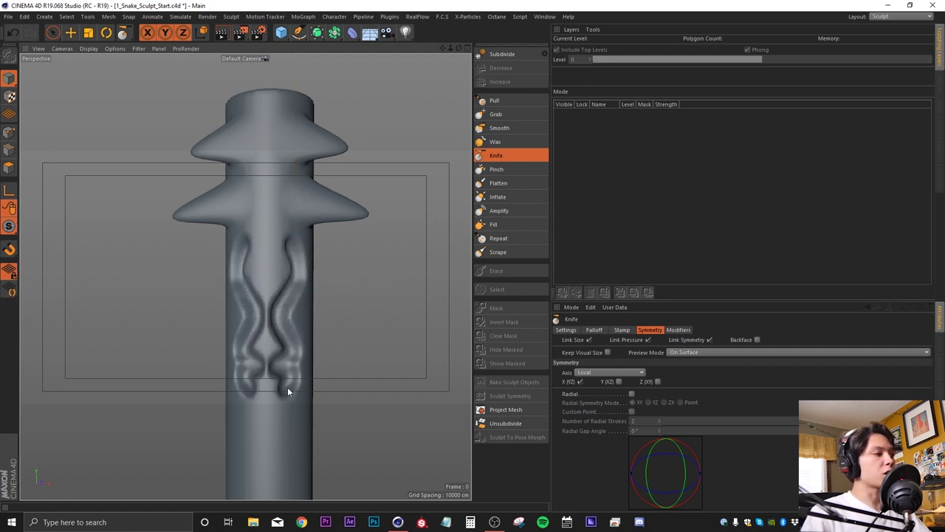
{"action": "key", "text": "ctrl+z"}
{"action": "key", "text": "ctrl+z"}
{"action": "key", "text": "ctrl+z"}
{"action": "left_click_drag", "start_coordinate": [293, 236], "coordinate": [319, 289], "text": "alt"}
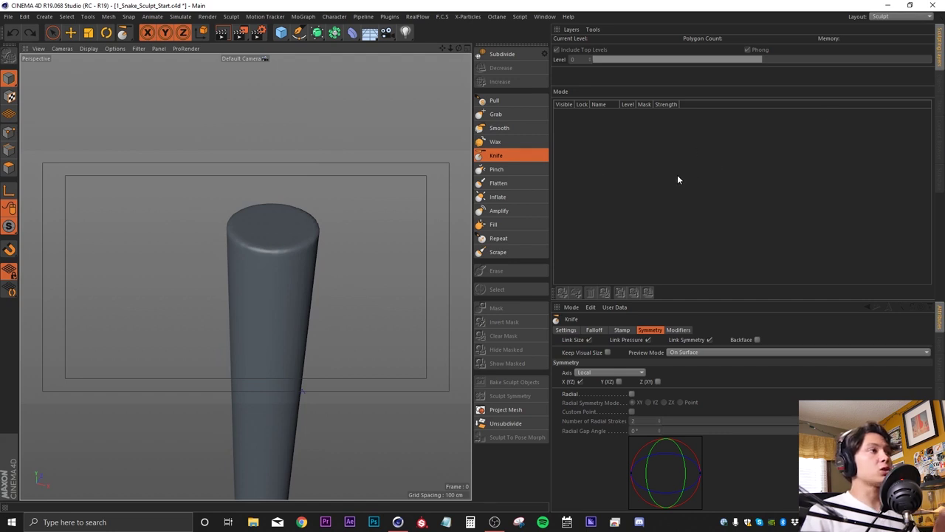
- Subdivide the remeshed cylinder to make it sculptable again, and check its Sculpt tag properties and sculpting layers
{"action": "left_click", "coordinate": [938, 90]}
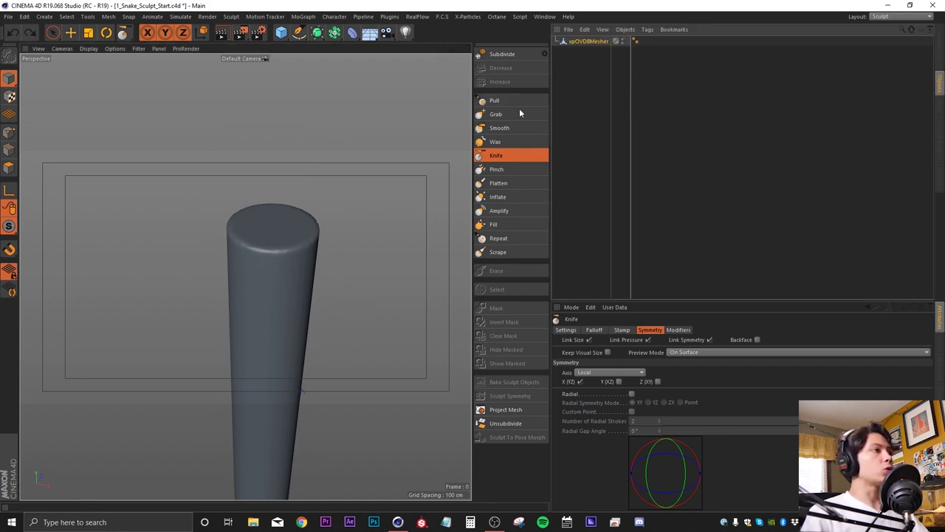
{"action": "left_click", "coordinate": [502, 54]}
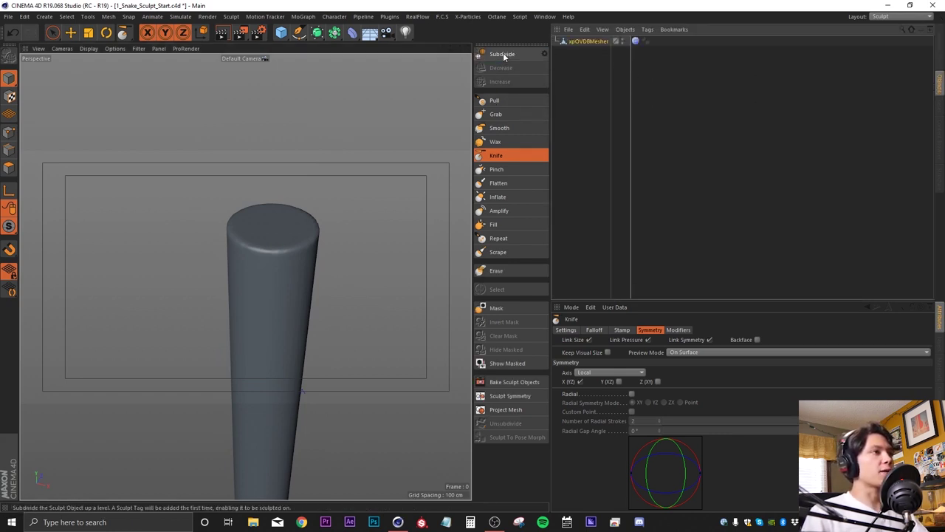
{"action": "left_click_drag", "start_coordinate": [264, 241], "coordinate": [351, 214], "text": "alt"}
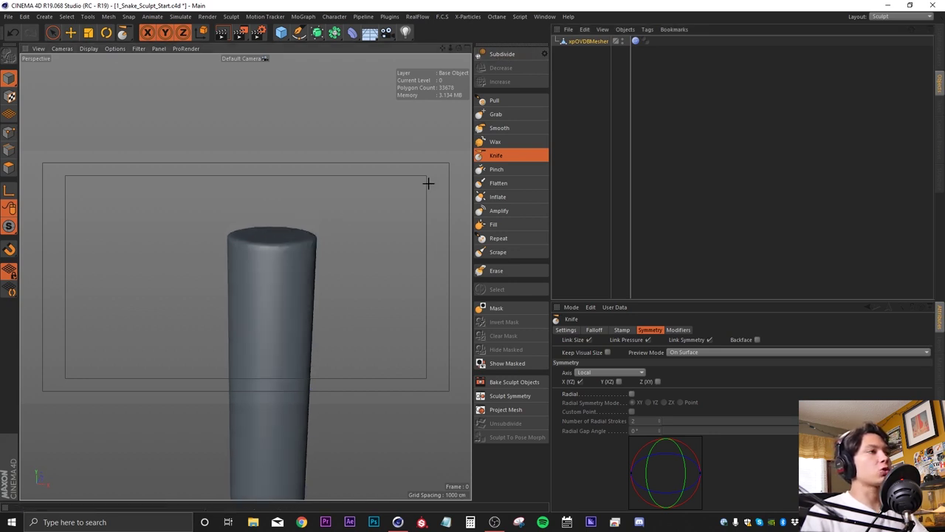
{"action": "left_click", "coordinate": [634, 42]}
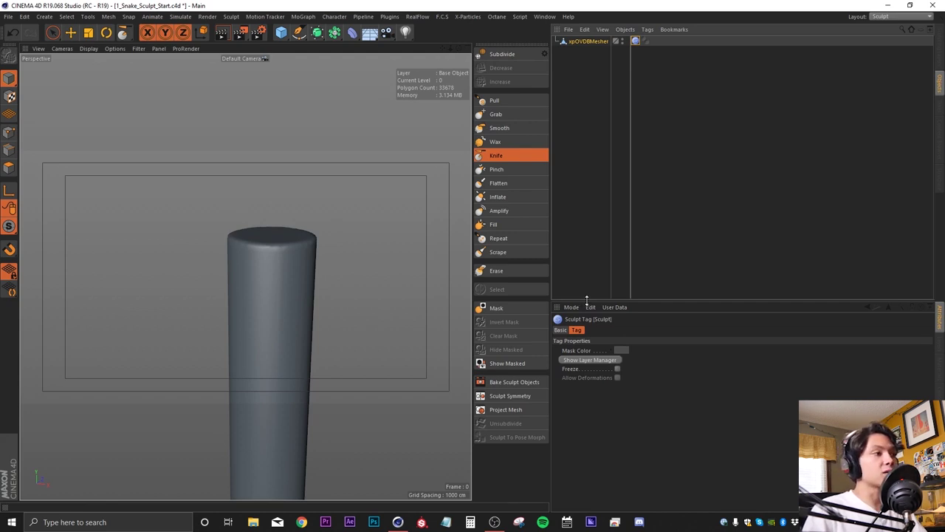
{"action": "left_click_drag", "start_coordinate": [590, 300], "coordinate": [588, 286]}
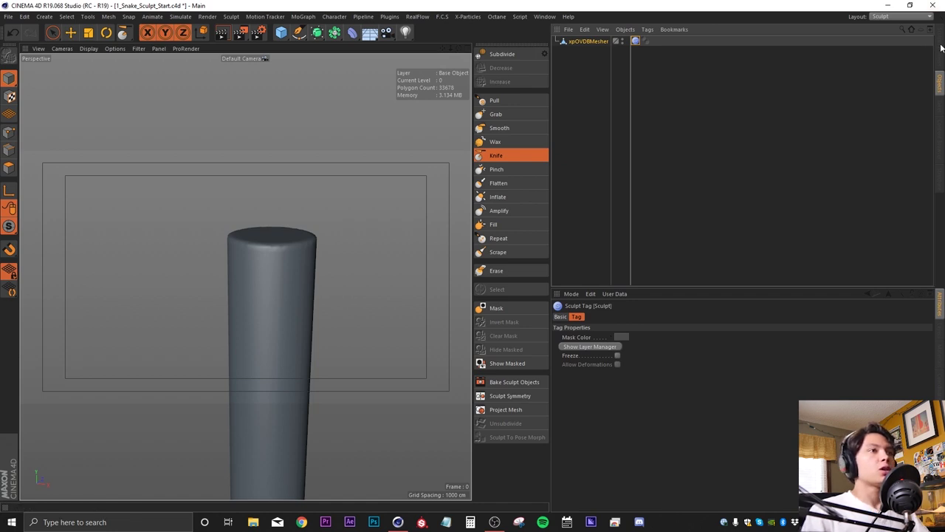
{"action": "left_click", "coordinate": [940, 47]}
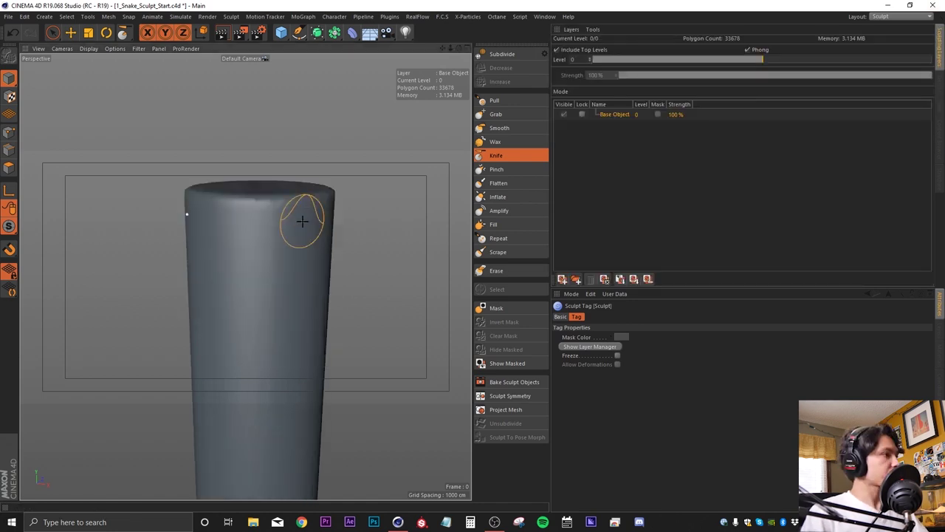
- Paint a long vertical mask strip along the side of the cylinder's upper half with the Mask brush
{"action": "middle_click_drag", "start_coordinate": [302, 220], "coordinate": [270, 239], "text": "alt"}
{"action": "scroll", "coordinate": [270, 238], "scroll_direction": "down", "scroll_amount": 6}
{"action": "left_click_drag", "start_coordinate": [267, 319], "coordinate": [204, 303], "text": "alt"}
{"action": "middle_click_drag", "start_coordinate": [299, 308], "coordinate": [250, 200], "text": "alt"}
{"action": "mouse_move", "coordinate": [249, 200]}
{"action": "left_mouse_down", "text": "alt"}
{"action": "mouse_move", "coordinate": [209, 234]}
{"action": "mouse_move", "coordinate": [345, 237]}
{"action": "left_mouse_up", "text": "alt"}
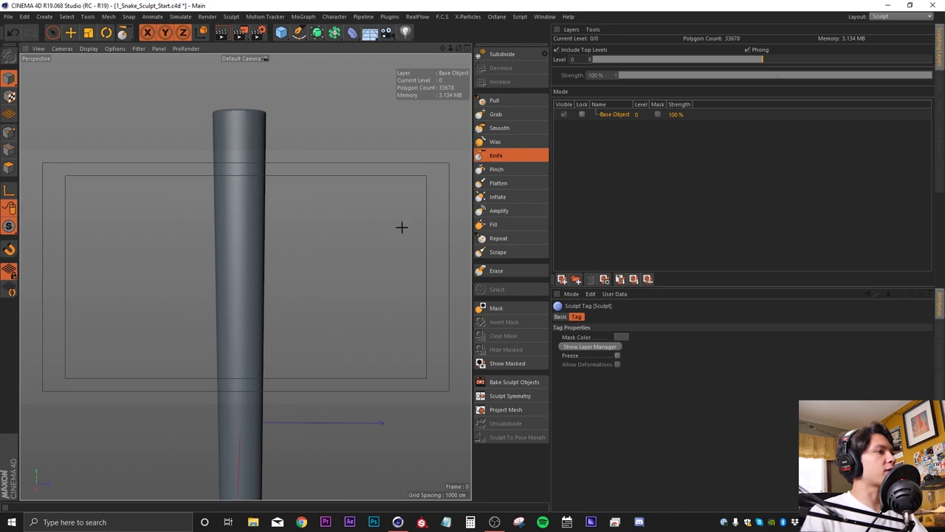
{"action": "left_click", "coordinate": [498, 308]}
{"action": "middle_click_drag", "start_coordinate": [241, 218], "coordinate": [247, 218]}
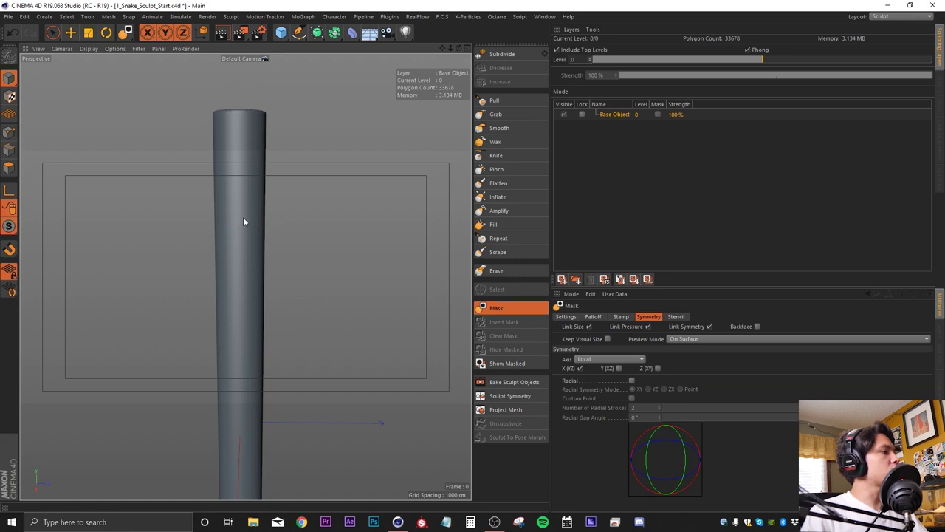
{"action": "left_click_drag", "start_coordinate": [242, 346], "coordinate": [240, 350]}
{"action": "middle_click_drag", "start_coordinate": [239, 352], "coordinate": [222, 273], "text": "alt"}
{"action": "mouse_move", "coordinate": [237, 283]}
{"action": "left_mouse_down", "text": "alt"}
{"action": "mouse_move", "coordinate": [217, 259]}
{"action": "mouse_move", "coordinate": [223, 274]}
{"action": "left_mouse_up", "text": "alt"}
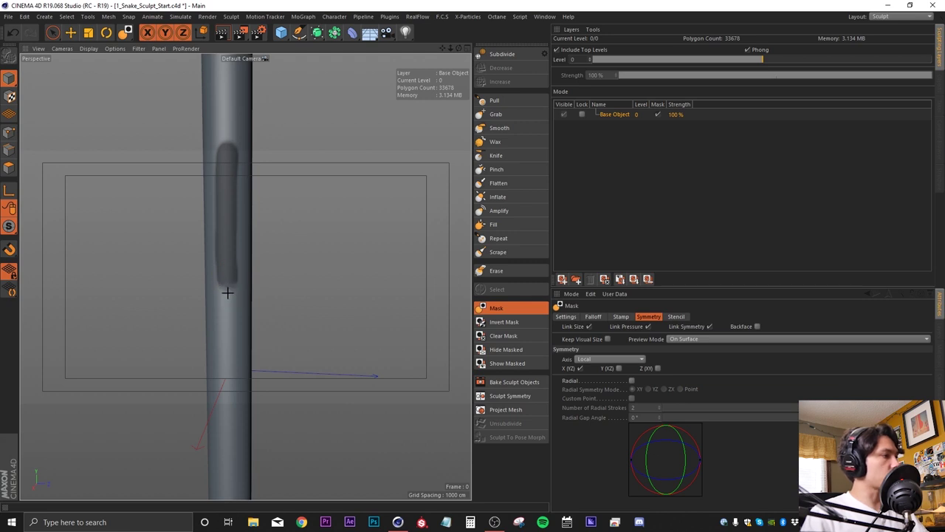
{"action": "mouse_move", "coordinate": [235, 191]}
{"action": "left_mouse_down"}
{"action": "mouse_move", "coordinate": [226, 131]}
{"action": "mouse_move", "coordinate": [228, 155]}
{"action": "left_mouse_up"}
{"action": "left_click_drag", "start_coordinate": [226, 266], "coordinate": [291, 246], "text": "alt"}
{"action": "middle_click_drag", "start_coordinate": [228, 194], "coordinate": [229, 284], "text": "alt"}
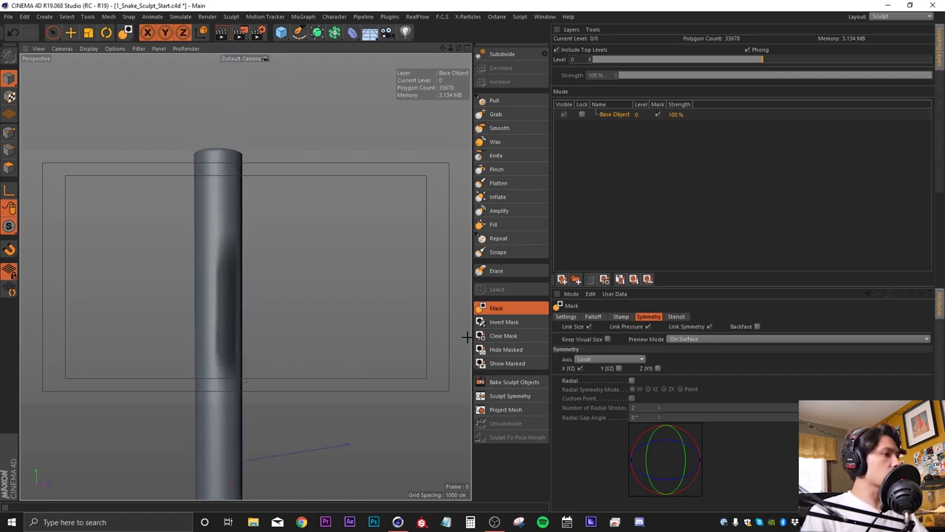
- Invert the mask and pull the unmasked strip outward into a bulge with the Grab brush
{"action": "left_click", "coordinate": [505, 322]}
{"action": "left_click_drag", "start_coordinate": [135, 379], "coordinate": [428, 213], "text": "alt"}
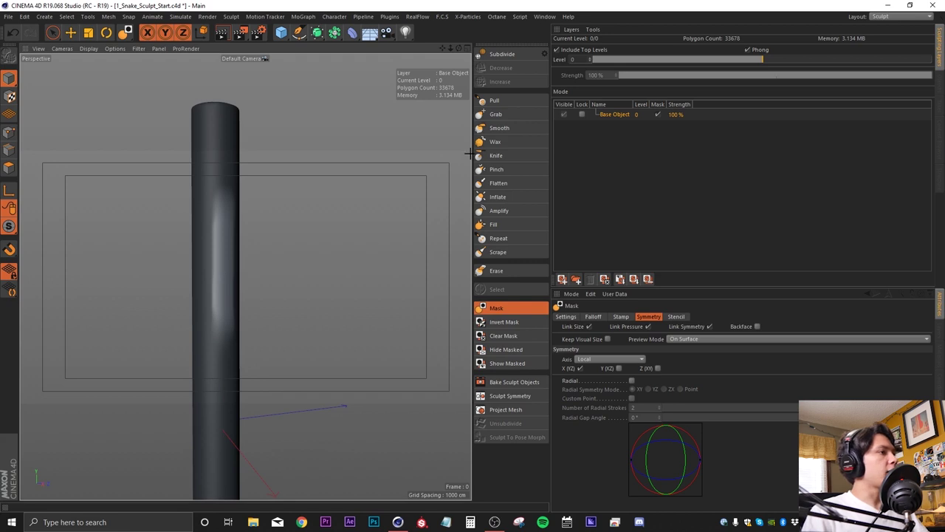
{"action": "left_click", "coordinate": [495, 114]}
{"action": "middle_click_drag", "start_coordinate": [237, 260], "coordinate": [276, 259]}
{"action": "mouse_move", "coordinate": [220, 315]}
{"action": "left_mouse_down", "text": "alt"}
{"action": "mouse_move", "coordinate": [231, 256]}
{"action": "mouse_move", "coordinate": [257, 273]}
{"action": "left_mouse_up", "text": "alt"}
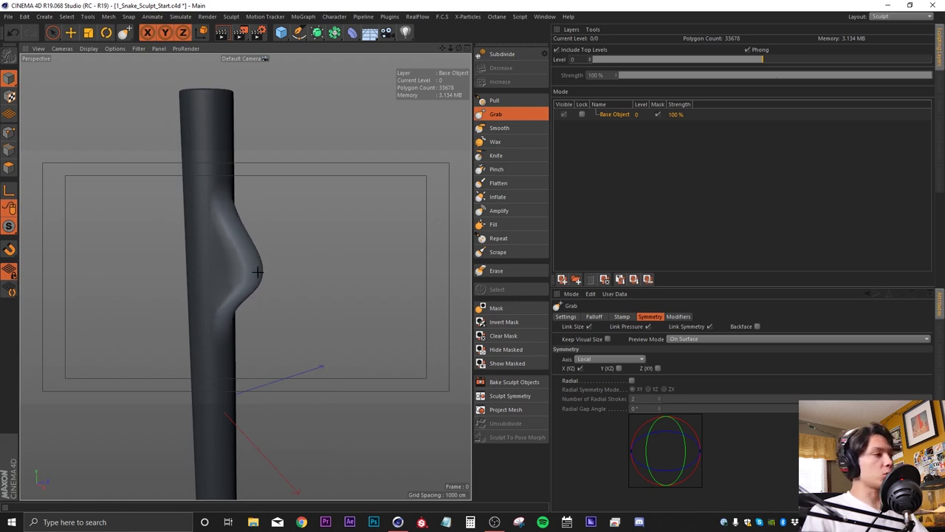
{"action": "left_click_drag", "start_coordinate": [224, 331], "coordinate": [208, 373], "text": "alt"}
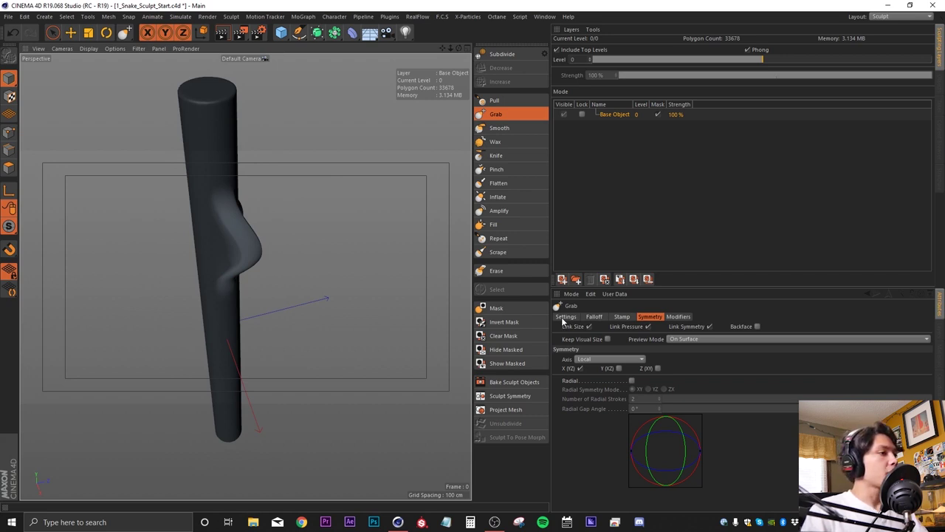
- Set the Grab direction to X, enlarge the brush to about 86, and pull mirrored head bulges outward from the cylinder
{"action": "left_click", "coordinate": [565, 316]}
{"action": "left_click_drag", "start_coordinate": [221, 239], "coordinate": [337, 221], "text": "alt"}
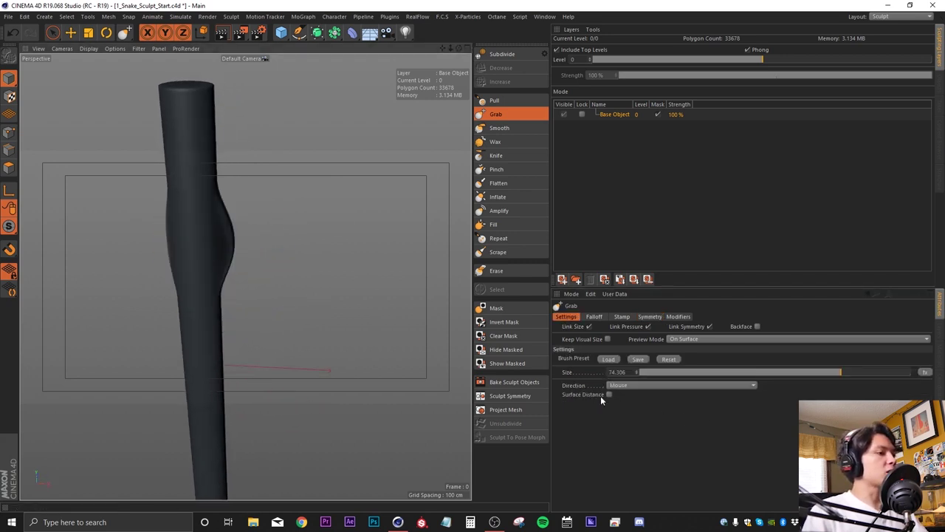
{"action": "left_click", "coordinate": [630, 384]}
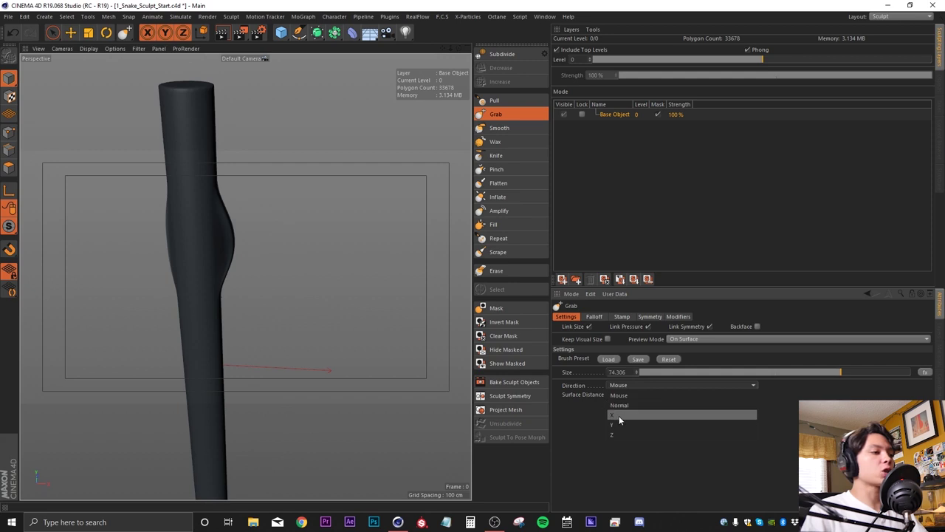
{"action": "left_click", "coordinate": [626, 415]}
{"action": "mouse_move", "coordinate": [138, 231]}
{"action": "left_mouse_down", "text": "alt"}
{"action": "mouse_move", "coordinate": [115, 296]}
{"action": "mouse_move", "coordinate": [335, 259]}
{"action": "mouse_move", "coordinate": [265, 268]}
{"action": "left_mouse_up", "text": "alt"}
{"action": "key", "text": "ctrl+z"}
{"action": "middle_click_drag", "start_coordinate": [217, 243], "coordinate": [232, 244]}
{"action": "mouse_move", "coordinate": [213, 325]}
{"action": "left_mouse_down", "text": "alt"}
{"action": "mouse_move", "coordinate": [231, 238]}
{"action": "mouse_move", "coordinate": [251, 228]}
{"action": "mouse_move", "coordinate": [283, 232]}
{"action": "left_mouse_up", "text": "alt"}
{"action": "mouse_move", "coordinate": [217, 268]}
{"action": "left_mouse_down", "text": "alt"}
{"action": "mouse_move", "coordinate": [288, 249]}
{"action": "mouse_move", "coordinate": [244, 274]}
{"action": "mouse_move", "coordinate": [289, 299]}
{"action": "mouse_move", "coordinate": [301, 300]}
{"action": "mouse_move", "coordinate": [250, 265]}
{"action": "mouse_move", "coordinate": [291, 285]}
{"action": "mouse_move", "coordinate": [329, 270]}
{"action": "mouse_move", "coordinate": [302, 271]}
{"action": "left_mouse_up", "text": "alt"}
{"action": "key", "text": "ctrl+z"}
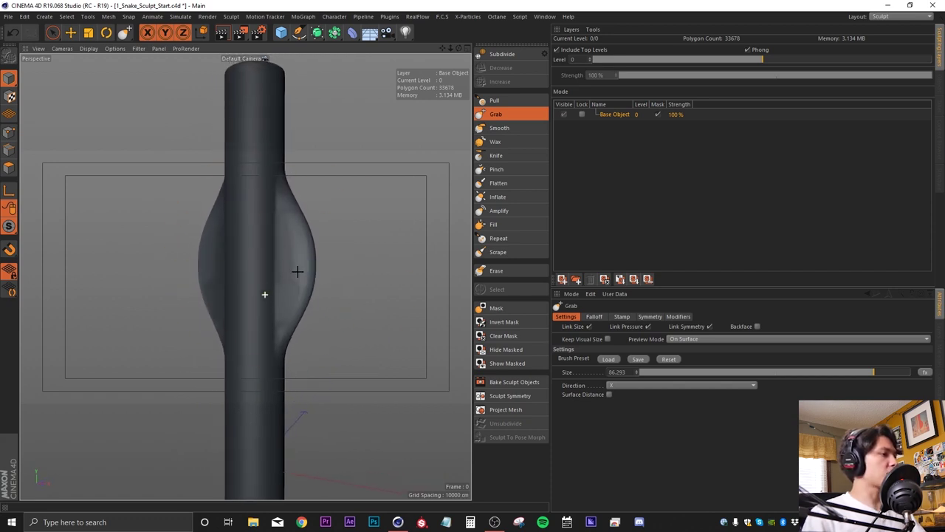
- Clear the mask and smooth the creases where both bulges meet the body, with the brush size at about 35
{"action": "left_click", "coordinate": [515, 339]}
{"action": "mouse_move", "coordinate": [272, 249]}
{"action": "middle_mouse_down", "text": "alt"}
{"action": "mouse_move", "coordinate": [260, 292]}
{"action": "mouse_move", "coordinate": [210, 299]}
{"action": "middle_mouse_up", "text": "alt"}
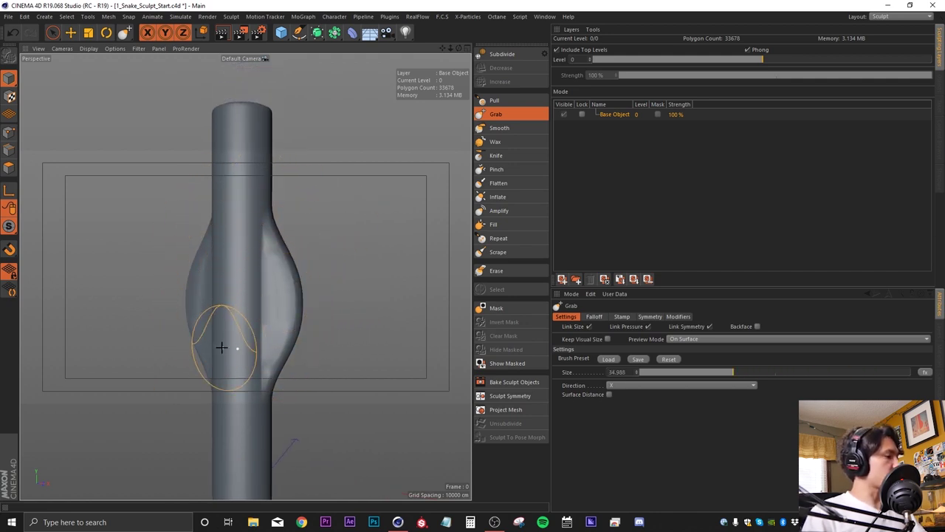
{"action": "left_click_drag", "start_coordinate": [222, 347], "coordinate": [243, 343], "text": "alt"}
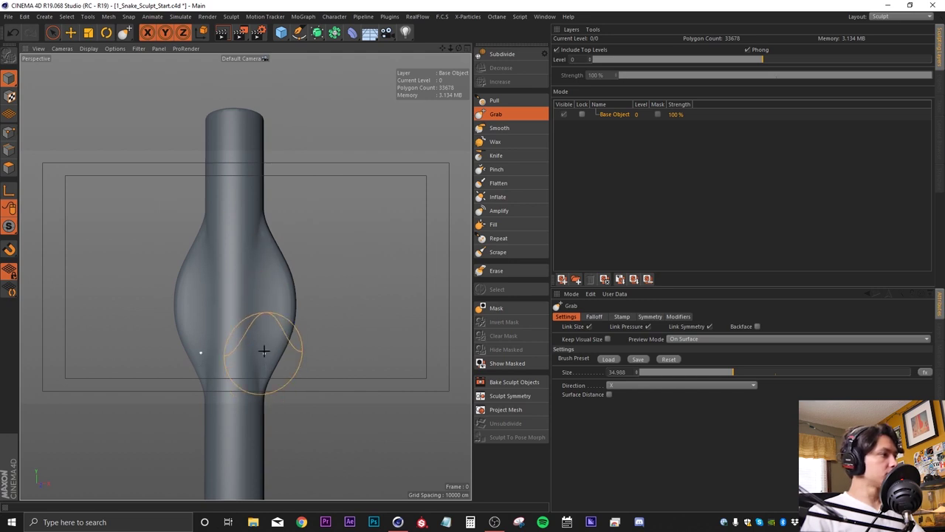
{"action": "left_click_drag", "start_coordinate": [274, 296], "coordinate": [71, 325], "text": "alt"}
{"action": "left_click_drag", "start_coordinate": [266, 316], "coordinate": [148, 307], "text": "alt"}
{"action": "left_click_drag", "start_coordinate": [218, 315], "coordinate": [193, 306], "text": "alt"}
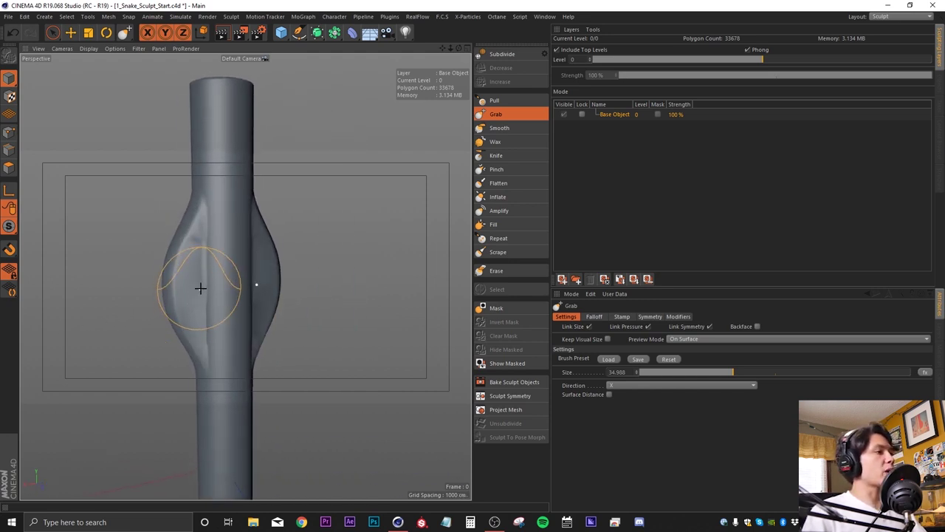
{"action": "left_click_drag", "start_coordinate": [208, 230], "coordinate": [213, 361], "text": "shift"}
{"action": "left_click_drag", "start_coordinate": [169, 327], "coordinate": [341, 310], "text": "alt"}
{"action": "scroll", "coordinate": [282, 294], "scroll_direction": "down", "scroll_amount": 4}
{"action": "mouse_move", "coordinate": [217, 262]}
{"action": "middle_mouse_down", "text": "alt"}
{"action": "mouse_move", "coordinate": [234, 322]}
{"action": "mouse_move", "coordinate": [236, 255]}
{"action": "middle_mouse_up", "text": "alt"}
{"action": "scroll", "coordinate": [236, 283], "scroll_direction": "up", "scroll_amount": 3}
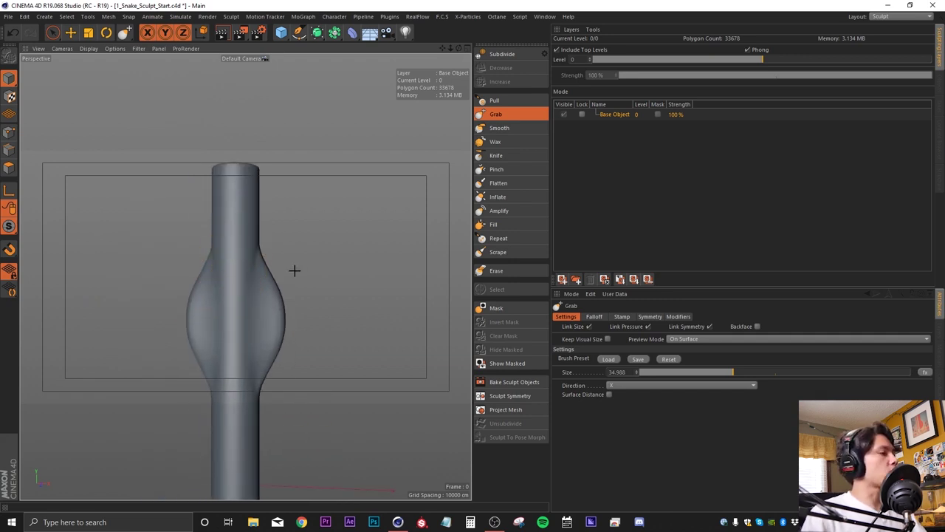
{"action": "left_click_drag", "start_coordinate": [254, 205], "coordinate": [255, 271], "text": "alt"}
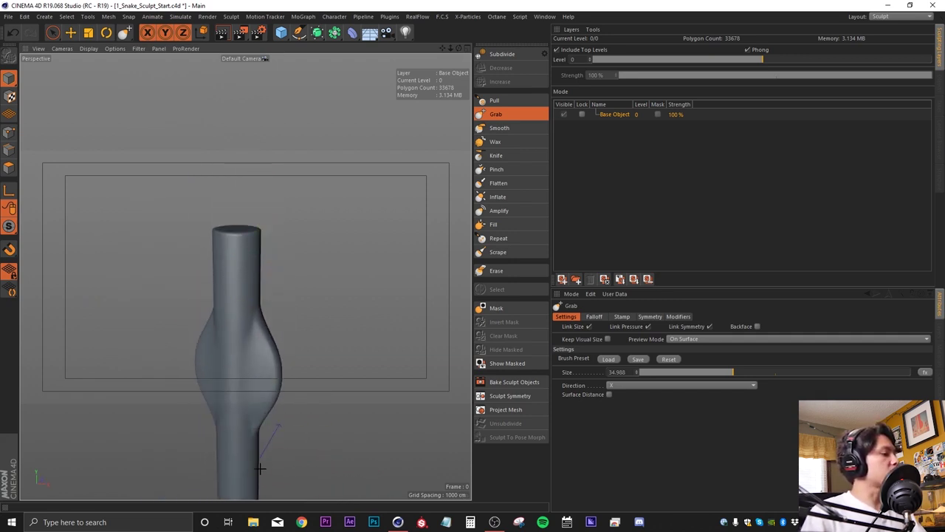
- Open 1_Snake.jpg from the Snake Ref folder within the San Diego Motion Meetup 7-25-19 assets
{"action": "left_click", "coordinate": [254, 522]}
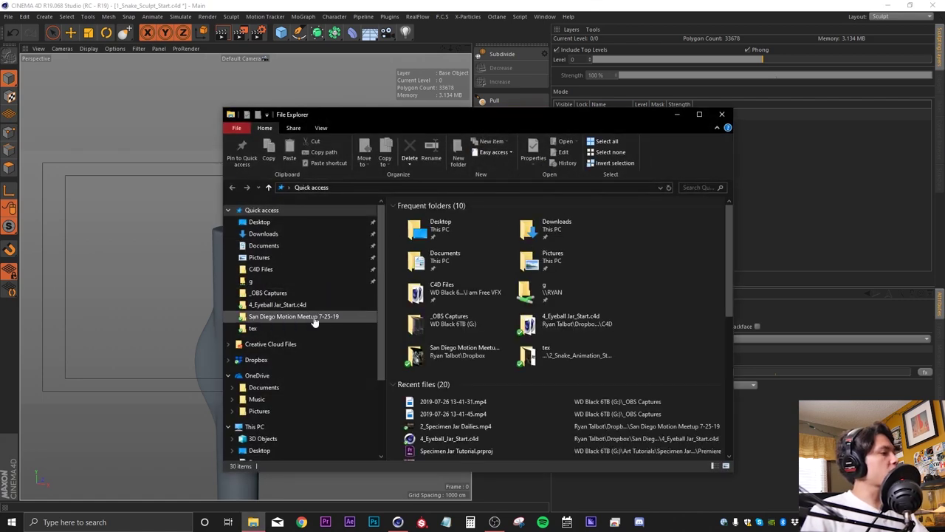
{"action": "left_click", "coordinate": [316, 317]}
{"action": "double_click", "coordinate": [417, 229]}
{"action": "double_click", "coordinate": [476, 229]}
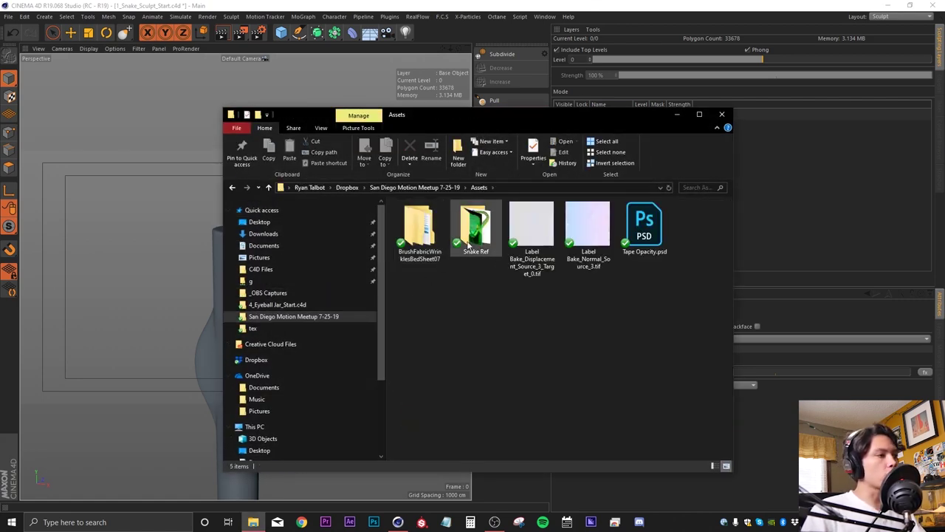
{"action": "double_click", "coordinate": [431, 219]}
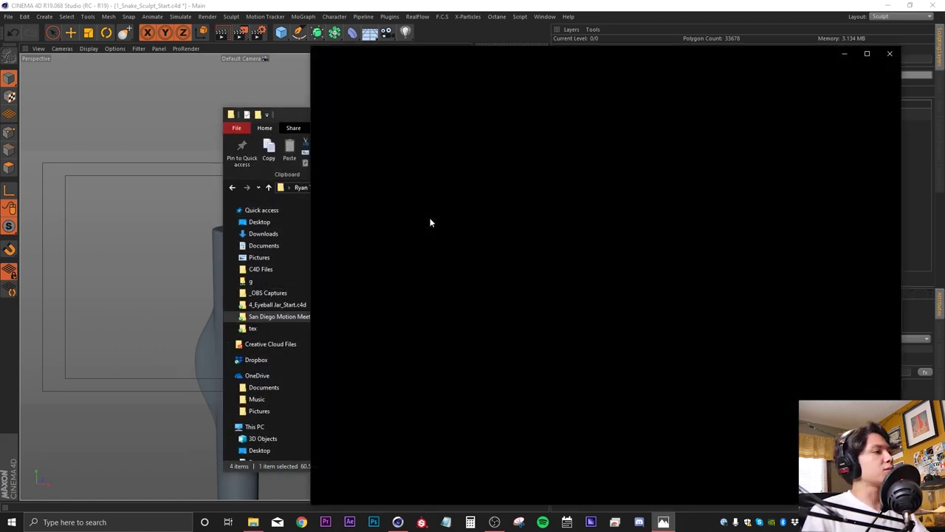
{"action": "left_click_drag", "start_coordinate": [503, 56], "coordinate": [459, 40]}
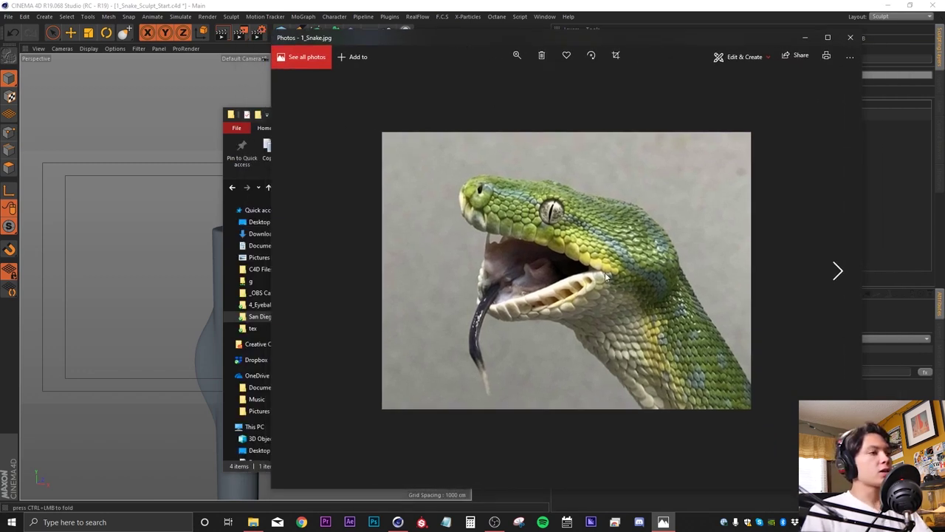
- Review the head shapes in 2_Snake.jpg, 3_Spock.JPG and 4_Snake.jpg, and close the image viewer and folder
{"action": "key", "text": "Right"}
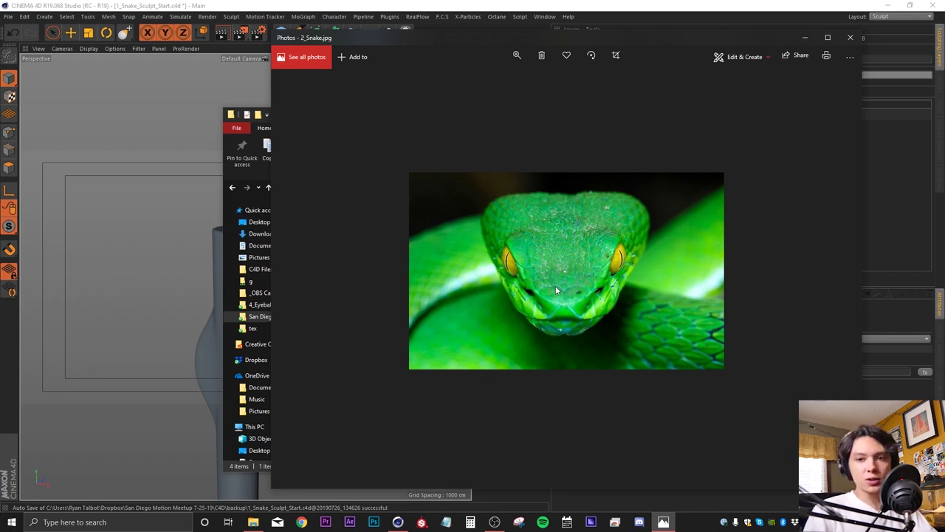
{"action": "key", "text": "Right"}
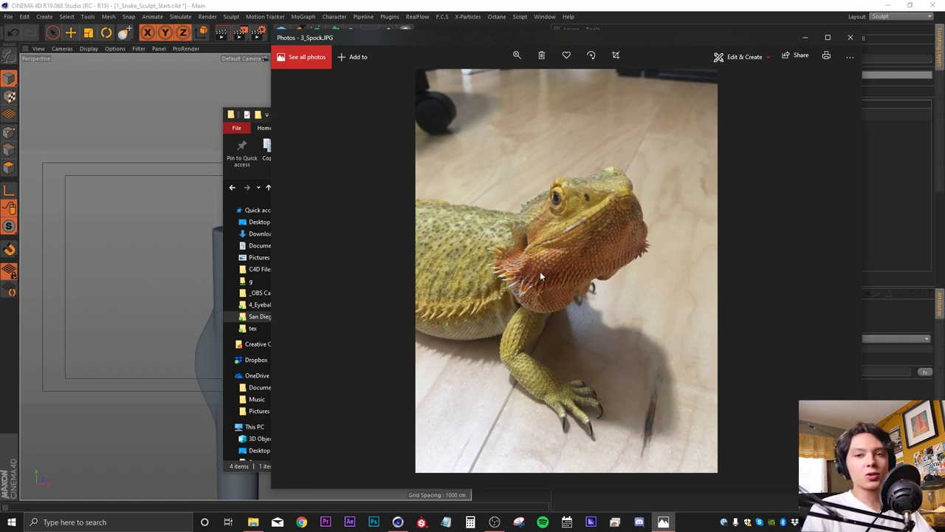
{"action": "key", "text": "Right"}
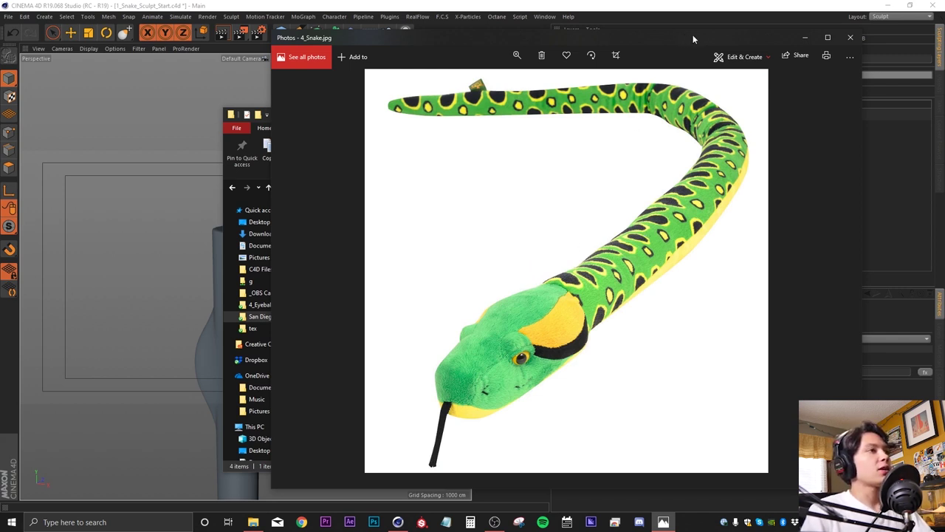
{"action": "left_click_drag", "start_coordinate": [693, 39], "coordinate": [665, 34]}
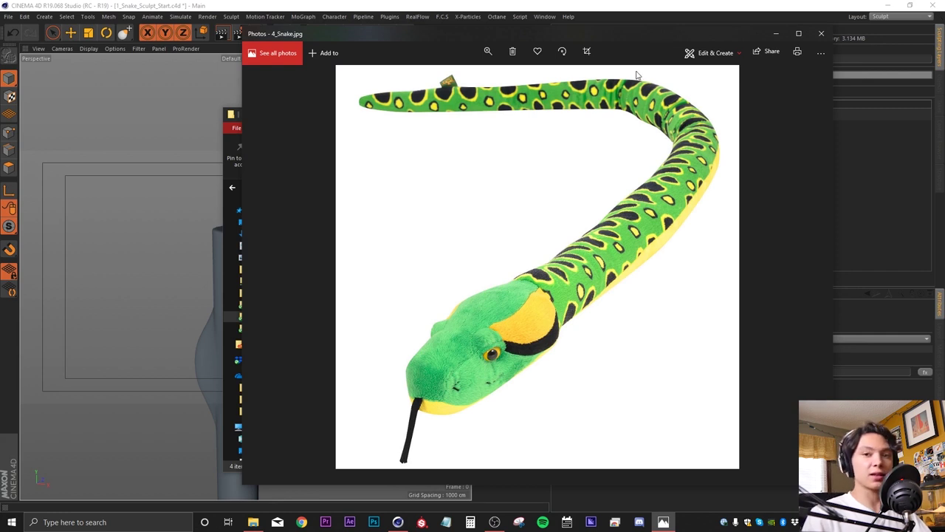
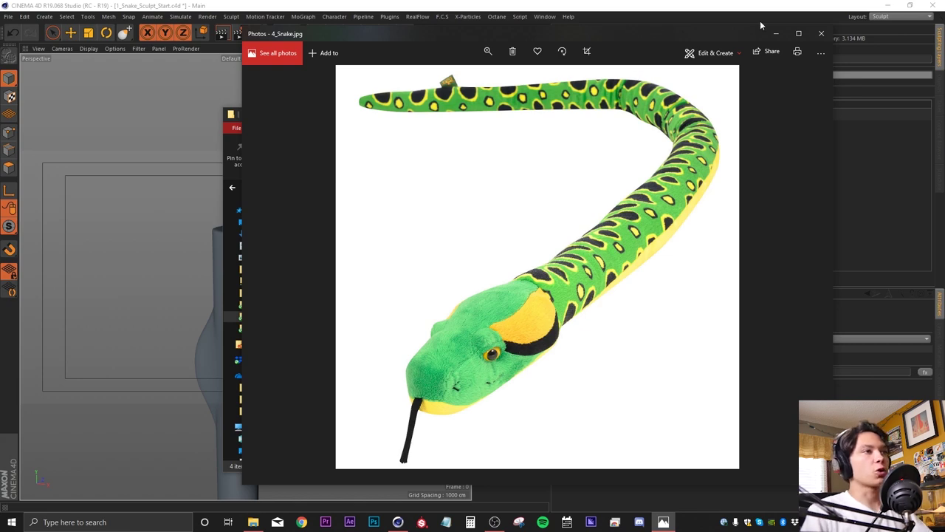
{"action": "left_click", "coordinate": [821, 33]}
{"action": "left_click", "coordinate": [721, 114]}
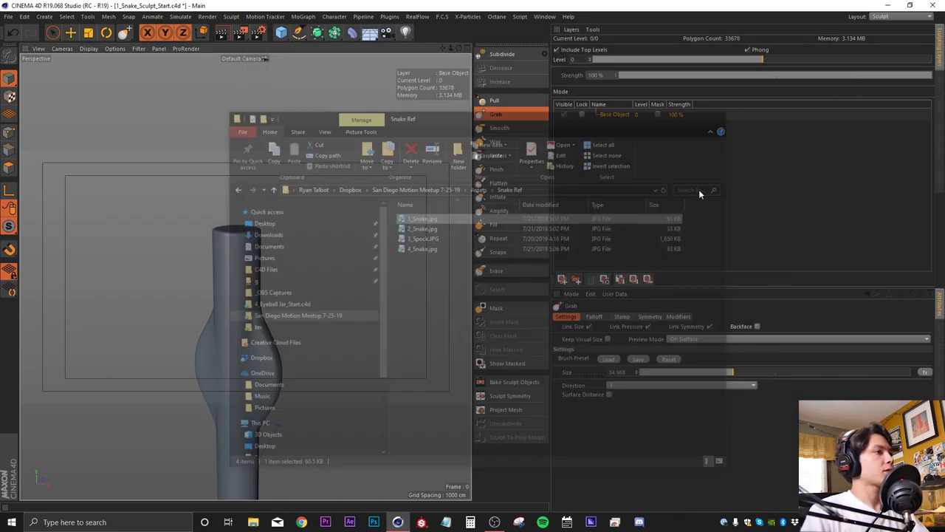
- Smooth the cylinder's flat upper end into a rounded snout
{"action": "mouse_move", "coordinate": [268, 212]}
{"action": "left_mouse_down", "text": "alt"}
{"action": "mouse_move", "coordinate": [264, 221]}
{"action": "mouse_move", "coordinate": [257, 214]}
{"action": "mouse_move", "coordinate": [305, 224]}
{"action": "mouse_move", "coordinate": [268, 219]}
{"action": "mouse_move", "coordinate": [215, 236]}
{"action": "mouse_move", "coordinate": [259, 237]}
{"action": "mouse_move", "coordinate": [185, 228]}
{"action": "left_mouse_up", "text": "alt"}
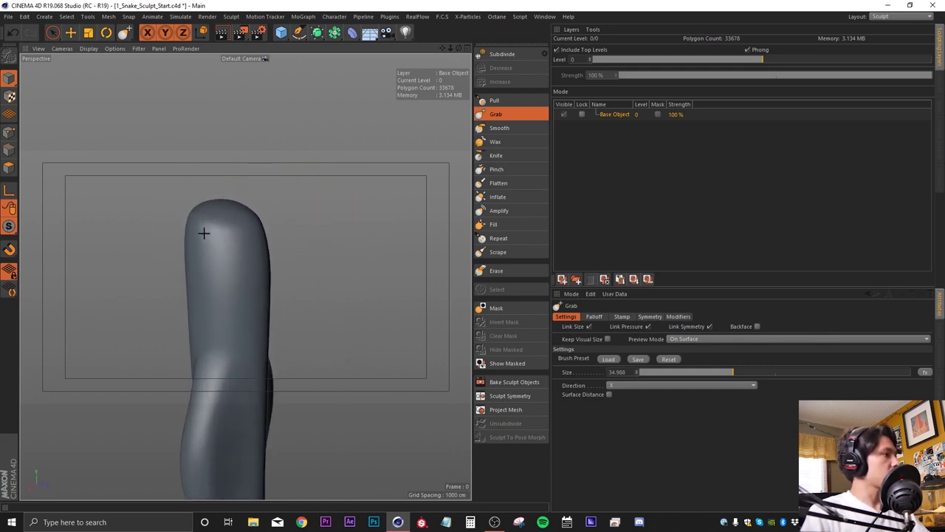
{"action": "middle_click_drag", "start_coordinate": [240, 274], "coordinate": [224, 169], "text": "alt"}
{"action": "left_click_drag", "start_coordinate": [224, 169], "coordinate": [245, 207], "text": "alt"}
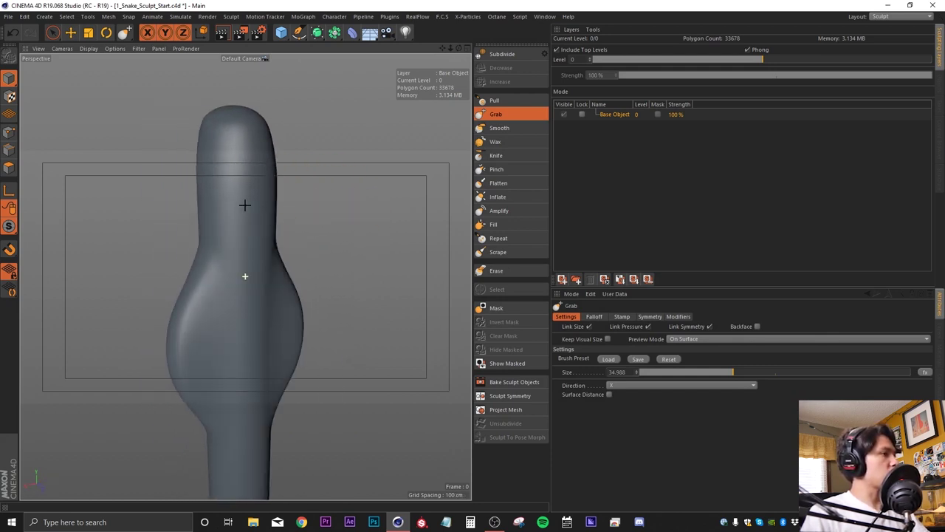
- Flatten the top of the snout down to the head bulge using the Flatten brush at a size of about 18
{"action": "left_click", "coordinate": [499, 183]}
{"action": "left_click_drag", "start_coordinate": [205, 144], "coordinate": [249, 213], "text": "alt"}
{"action": "middle_click_drag", "start_coordinate": [254, 216], "coordinate": [232, 215]}
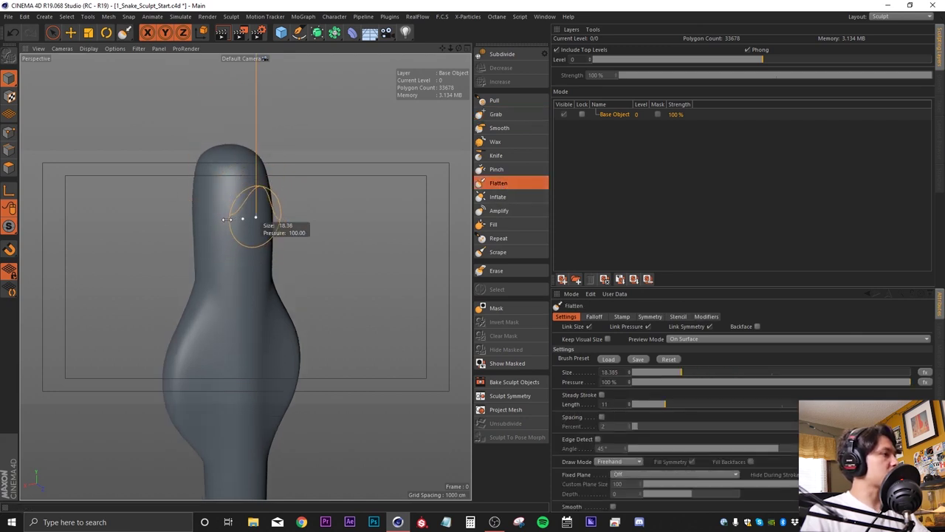
{"action": "mouse_move", "coordinate": [239, 185]}
{"action": "left_mouse_down"}
{"action": "mouse_move", "coordinate": [232, 258]}
{"action": "mouse_move", "coordinate": [244, 311]}
{"action": "mouse_move", "coordinate": [236, 176]}
{"action": "left_mouse_up"}
{"action": "mouse_move", "coordinate": [228, 287]}
{"action": "left_mouse_down", "text": "alt"}
{"action": "mouse_move", "coordinate": [246, 190]}
{"action": "mouse_move", "coordinate": [253, 220]}
{"action": "left_mouse_up", "text": "alt"}
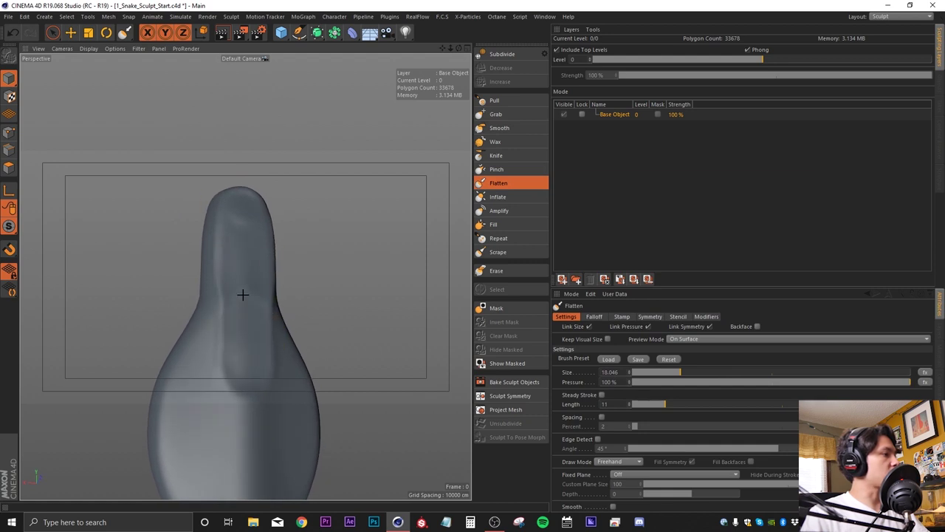
- Refine the flattened planes of the snout with the Flatten brush at a size of about 16 and 27% pressure
{"action": "left_click_drag", "start_coordinate": [232, 302], "coordinate": [280, 291], "text": "alt"}
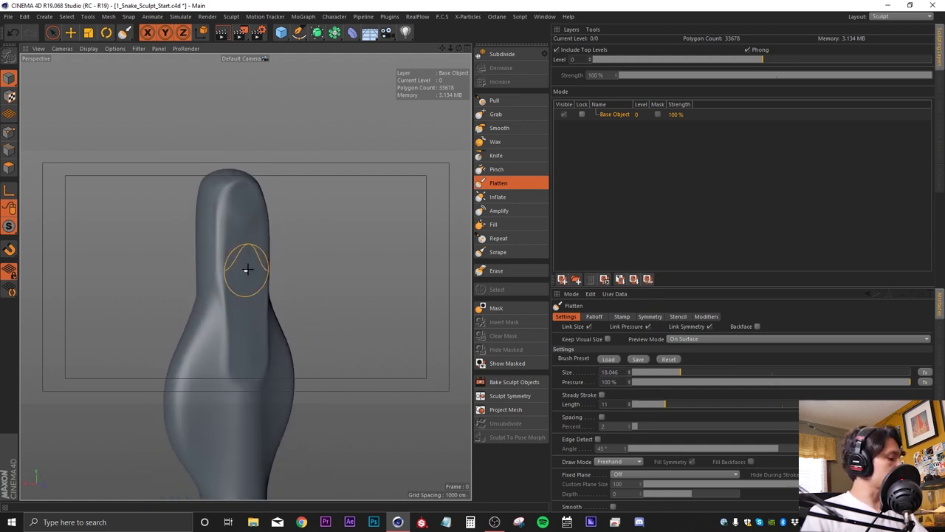
{"action": "mouse_move", "coordinate": [243, 241]}
{"action": "middle_mouse_down"}
{"action": "mouse_move", "coordinate": [364, 238]}
{"action": "mouse_move", "coordinate": [279, 241]}
{"action": "mouse_move", "coordinate": [295, 243]}
{"action": "middle_mouse_up"}
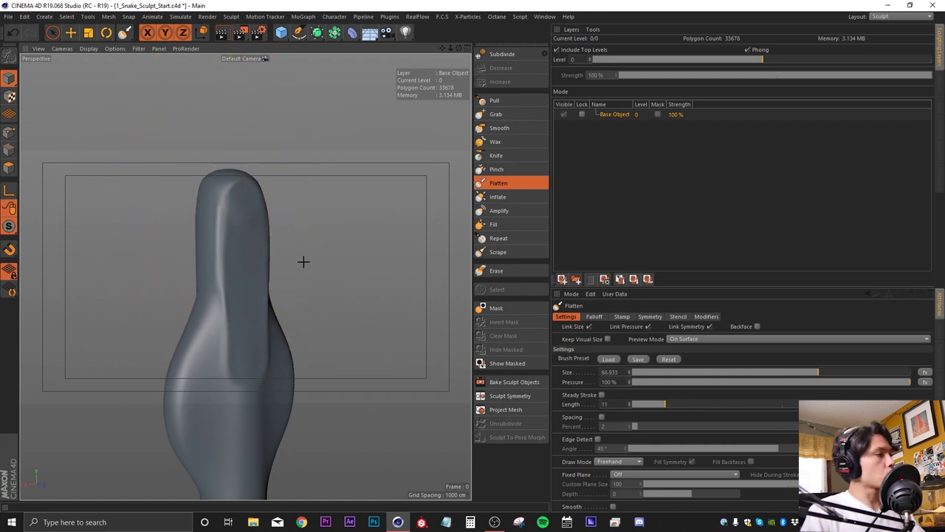
{"action": "mouse_move", "coordinate": [247, 285]}
{"action": "middle_mouse_down"}
{"action": "mouse_move", "coordinate": [246, 225]}
{"action": "mouse_move", "coordinate": [242, 316]}
{"action": "middle_mouse_up"}
{"action": "mouse_move", "coordinate": [246, 265]}
{"action": "middle_mouse_down"}
{"action": "mouse_move", "coordinate": [253, 246]}
{"action": "mouse_move", "coordinate": [244, 244]}
{"action": "mouse_move", "coordinate": [226, 261]}
{"action": "middle_mouse_up"}
{"action": "mouse_move", "coordinate": [227, 261]}
{"action": "left_mouse_down", "text": "alt"}
{"action": "mouse_move", "coordinate": [204, 253]}
{"action": "mouse_move", "coordinate": [236, 211]}
{"action": "mouse_move", "coordinate": [228, 268]}
{"action": "mouse_move", "coordinate": [241, 264]}
{"action": "left_mouse_up", "text": "alt"}
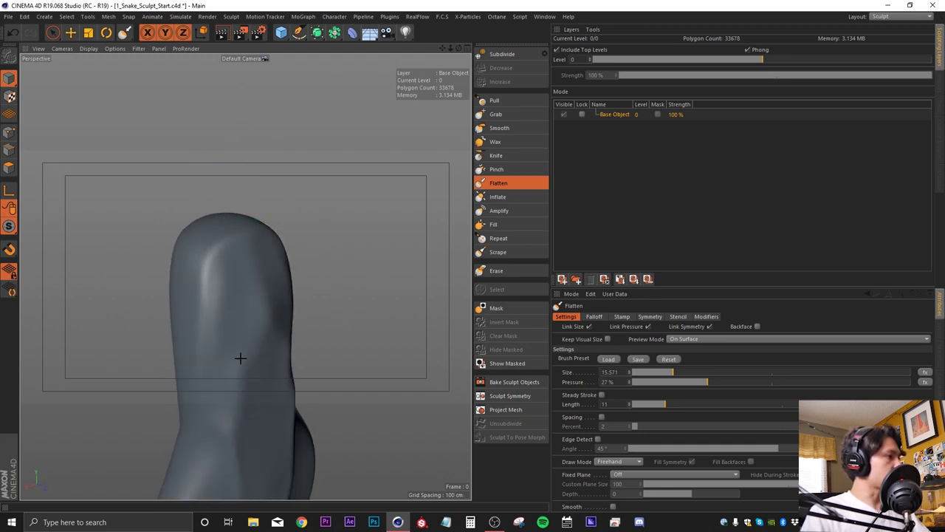
{"action": "mouse_move", "coordinate": [222, 370]}
{"action": "left_mouse_down", "text": "alt"}
{"action": "mouse_move", "coordinate": [211, 312]}
{"action": "mouse_move", "coordinate": [219, 194]}
{"action": "left_mouse_up", "text": "alt"}
{"action": "left_click_drag", "start_coordinate": [214, 323], "coordinate": [331, 226], "text": "alt"}
- Pull out the cheek and brow bulges and taper the snout using the Grab brush with Mouse direction at a size of about 24
{"action": "left_click", "coordinate": [498, 119]}
{"action": "left_click_drag", "start_coordinate": [242, 248], "coordinate": [301, 251], "text": "alt"}
{"action": "left_click", "coordinate": [624, 386]}
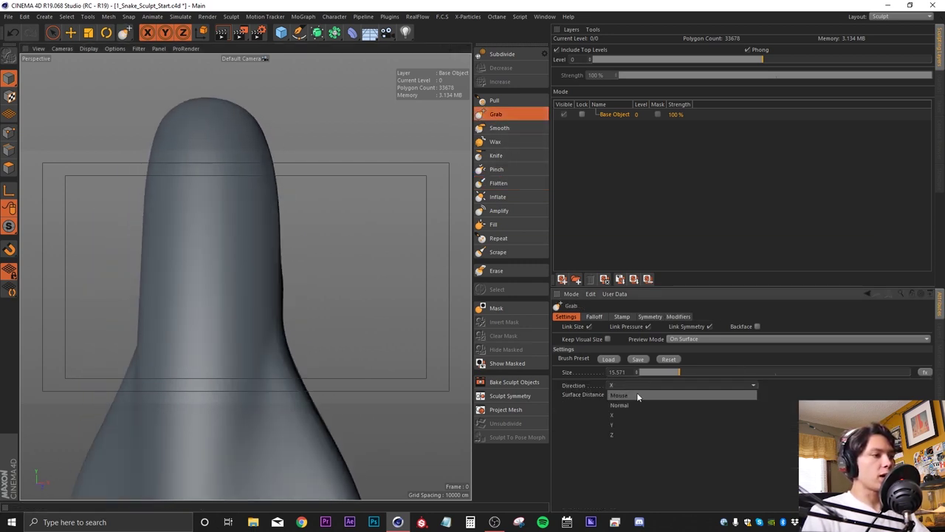
{"action": "left_click", "coordinate": [631, 392]}
{"action": "scroll", "coordinate": [247, 276], "scroll_direction": "down", "scroll_amount": 5}
{"action": "middle_click_drag", "start_coordinate": [312, 317], "coordinate": [300, 323], "text": "alt"}
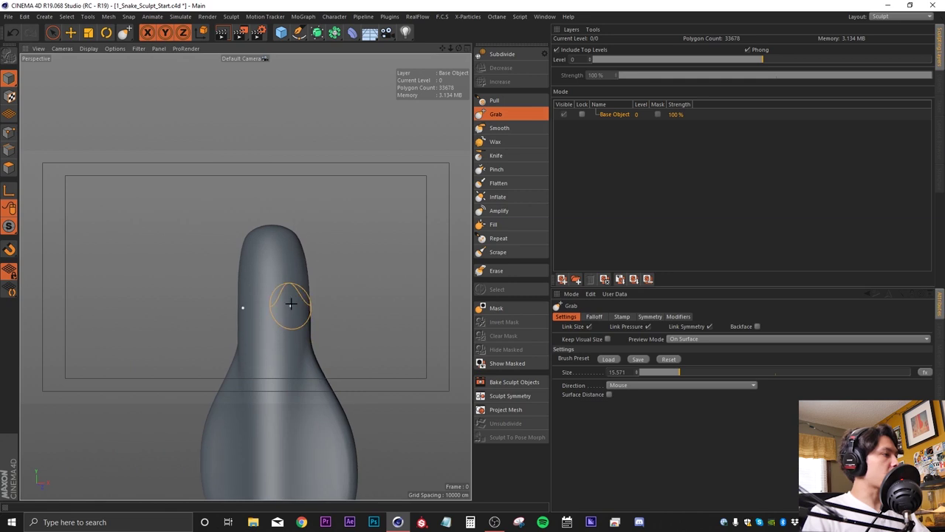
{"action": "left_click_drag", "start_coordinate": [285, 283], "coordinate": [299, 284]}
{"action": "mouse_move", "coordinate": [289, 322]}
{"action": "left_mouse_down", "text": "alt"}
{"action": "mouse_move", "coordinate": [313, 356]}
{"action": "mouse_move", "coordinate": [283, 330]}
{"action": "left_mouse_up", "text": "alt"}
{"action": "middle_click_drag", "start_coordinate": [280, 330], "coordinate": [293, 333]}
{"action": "mouse_move", "coordinate": [292, 332]}
{"action": "left_mouse_down", "text": "alt"}
{"action": "mouse_move", "coordinate": [308, 337]}
{"action": "mouse_move", "coordinate": [253, 322]}
{"action": "mouse_move", "coordinate": [274, 342]}
{"action": "mouse_move", "coordinate": [239, 377]}
{"action": "mouse_move", "coordinate": [285, 304]}
{"action": "left_mouse_up", "text": "alt"}
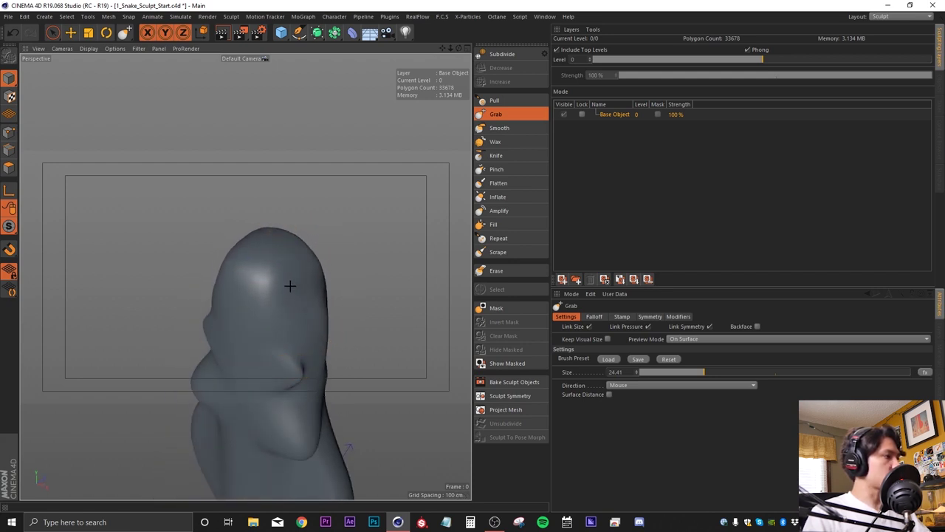
{"action": "mouse_move", "coordinate": [236, 348]}
{"action": "left_mouse_down", "text": "alt"}
{"action": "mouse_move", "coordinate": [306, 289]}
{"action": "mouse_move", "coordinate": [228, 338]}
{"action": "mouse_move", "coordinate": [299, 323]}
{"action": "mouse_move", "coordinate": [254, 386]}
{"action": "mouse_move", "coordinate": [278, 359]}
{"action": "mouse_move", "coordinate": [276, 291]}
{"action": "mouse_move", "coordinate": [158, 337]}
{"action": "mouse_move", "coordinate": [288, 329]}
{"action": "mouse_move", "coordinate": [226, 333]}
{"action": "mouse_move", "coordinate": [242, 296]}
{"action": "mouse_move", "coordinate": [235, 282]}
{"action": "mouse_move", "coordinate": [317, 307]}
{"action": "mouse_move", "coordinate": [375, 344]}
{"action": "mouse_move", "coordinate": [307, 320]}
{"action": "mouse_move", "coordinate": [237, 211]}
{"action": "left_mouse_up", "text": "alt"}
{"action": "scroll", "coordinate": [236, 211], "scroll_direction": "up", "scroll_amount": 3}
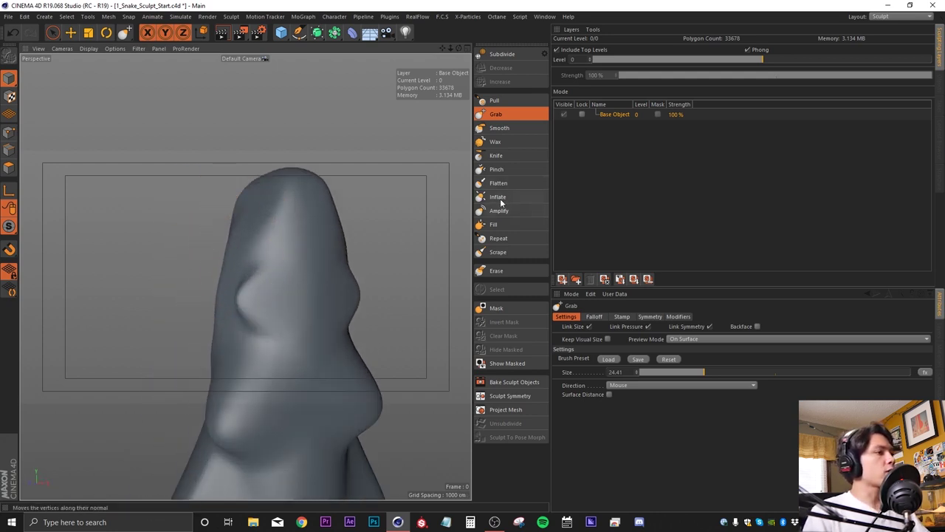
- Sculpt a round eyeball on each side of the head with the Inflate brush at a size of about 7.5 and 27% pressure
{"action": "left_click", "coordinate": [498, 196]}
{"action": "mouse_move", "coordinate": [226, 291]}
{"action": "left_mouse_down", "text": "alt"}
{"action": "mouse_move", "coordinate": [269, 306]}
{"action": "mouse_move", "coordinate": [244, 272]}
{"action": "mouse_move", "coordinate": [231, 285]}
{"action": "left_mouse_up", "text": "alt"}
{"action": "middle_click_drag", "start_coordinate": [251, 293], "coordinate": [222, 296]}
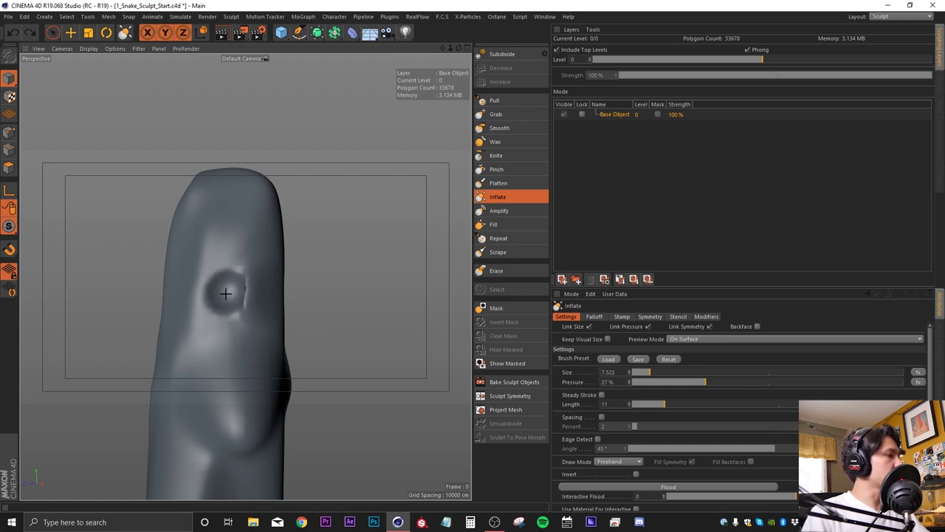
{"action": "left_click_drag", "start_coordinate": [232, 260], "coordinate": [240, 287], "text": "alt"}
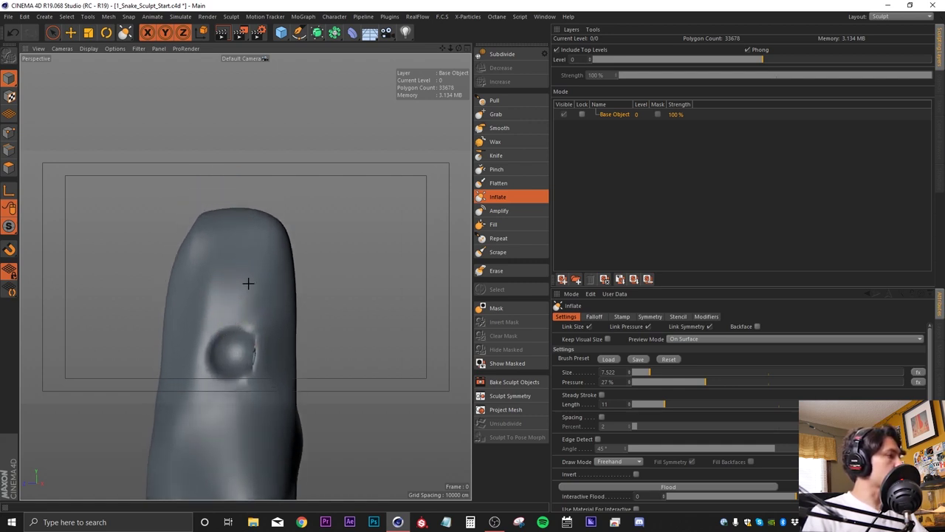
{"action": "left_click_drag", "start_coordinate": [217, 336], "coordinate": [255, 338], "text": "alt"}
{"action": "key", "text": "ctrl+z"}
- Clean up the jagged edge of the socket beside the eyeball
{"action": "middle_click_drag", "start_coordinate": [258, 383], "coordinate": [243, 273], "text": "alt"}
{"action": "scroll", "coordinate": [248, 270], "scroll_direction": "up", "scroll_amount": 4}
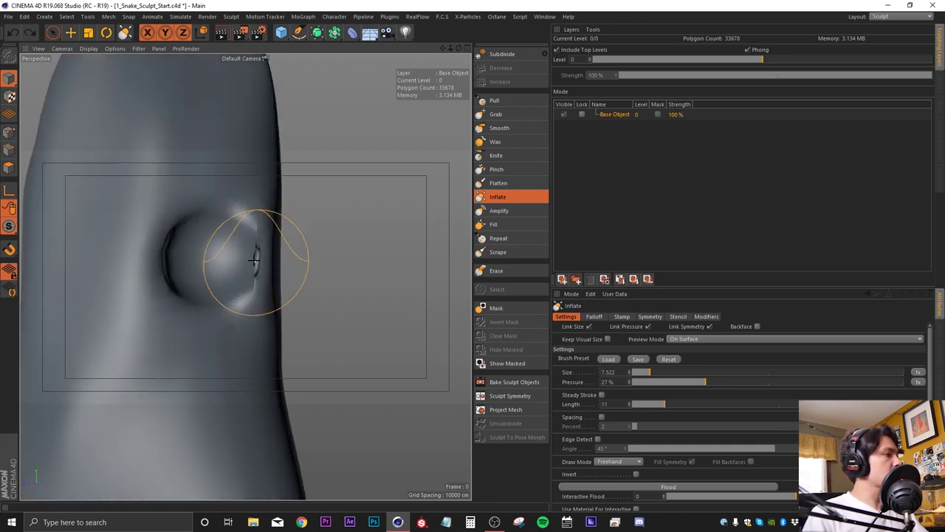
{"action": "left_click_drag", "start_coordinate": [256, 286], "coordinate": [250, 284]}
{"action": "left_click_drag", "start_coordinate": [254, 250], "coordinate": [221, 230]}
{"action": "left_click_drag", "start_coordinate": [253, 311], "coordinate": [148, 307], "text": "alt"}
{"action": "scroll", "coordinate": [230, 292], "scroll_direction": "down", "scroll_amount": 5}
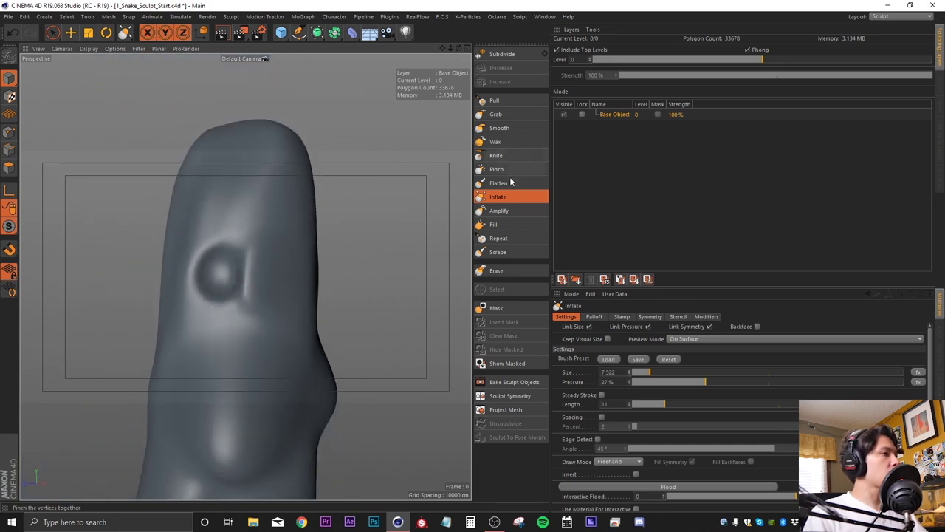
- Raise a ridge around the eyeball with Inflate at size 5, and fill out the top of the head at about 9.4
{"action": "middle_click_drag", "start_coordinate": [275, 293], "coordinate": [229, 293]}
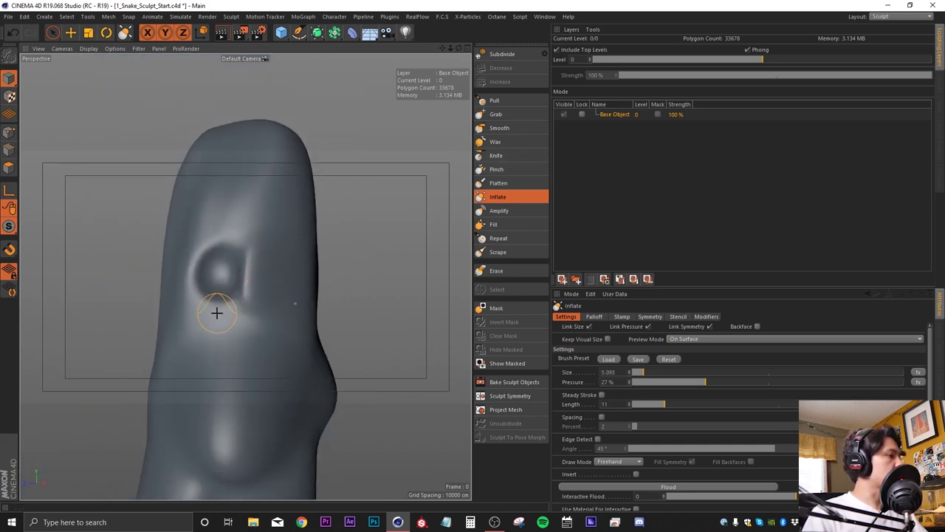
{"action": "mouse_move", "coordinate": [247, 301]}
{"action": "left_mouse_down"}
{"action": "mouse_move", "coordinate": [261, 248]}
{"action": "mouse_move", "coordinate": [230, 215]}
{"action": "mouse_move", "coordinate": [197, 241]}
{"action": "left_mouse_up"}
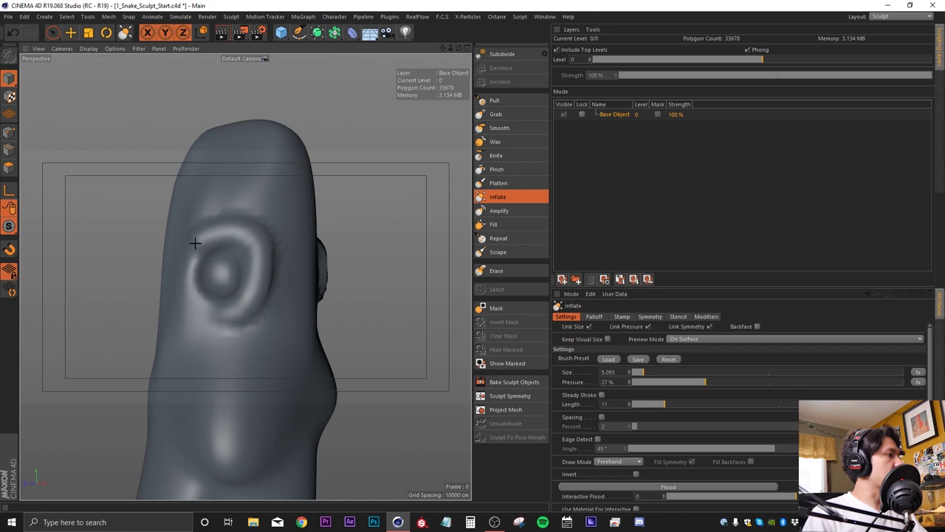
{"action": "mouse_move", "coordinate": [213, 319]}
{"action": "left_mouse_down", "text": "alt"}
{"action": "mouse_move", "coordinate": [167, 310]}
{"action": "mouse_move", "coordinate": [261, 331]}
{"action": "mouse_move", "coordinate": [228, 320]}
{"action": "mouse_move", "coordinate": [269, 285]}
{"action": "mouse_move", "coordinate": [263, 219]}
{"action": "mouse_move", "coordinate": [236, 312]}
{"action": "mouse_move", "coordinate": [263, 288]}
{"action": "left_mouse_up", "text": "alt"}
{"action": "middle_click_drag", "start_coordinate": [267, 249], "coordinate": [287, 246]}
{"action": "mouse_move", "coordinate": [286, 246]}
{"action": "left_mouse_down"}
{"action": "mouse_move", "coordinate": [281, 228]}
{"action": "mouse_move", "coordinate": [280, 268]}
{"action": "mouse_move", "coordinate": [257, 338]}
{"action": "mouse_move", "coordinate": [302, 312]}
{"action": "mouse_move", "coordinate": [213, 331]}
{"action": "mouse_move", "coordinate": [302, 300]}
{"action": "mouse_move", "coordinate": [229, 300]}
{"action": "mouse_move", "coordinate": [272, 283]}
{"action": "mouse_move", "coordinate": [283, 295]}
{"action": "left_mouse_up"}
{"action": "scroll", "coordinate": [222, 295], "scroll_direction": "down", "scroll_amount": 4}
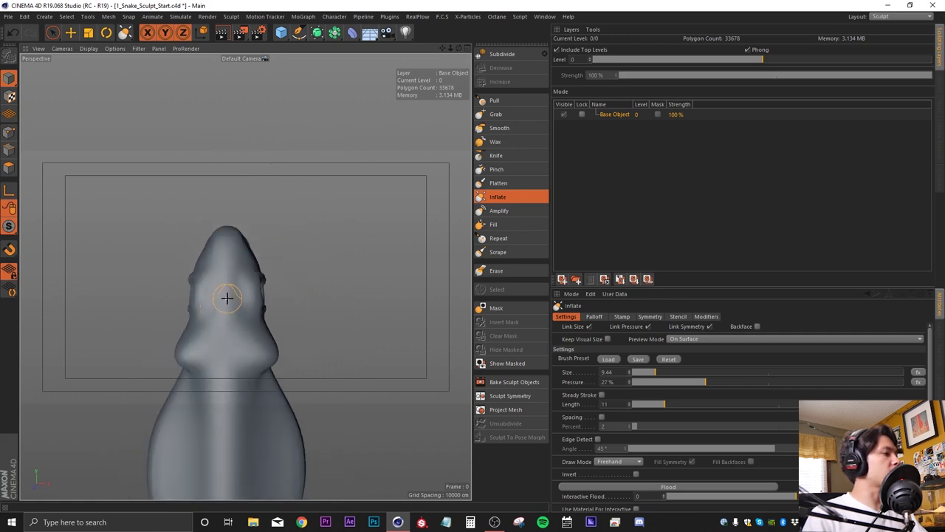
- Build lengthwise ridges over the top of the head with the Wax brush at a size of about 5.3 and 27% pressure
{"action": "left_click", "coordinate": [495, 141]}
{"action": "scroll", "coordinate": [222, 276], "scroll_direction": "up", "scroll_amount": 4}
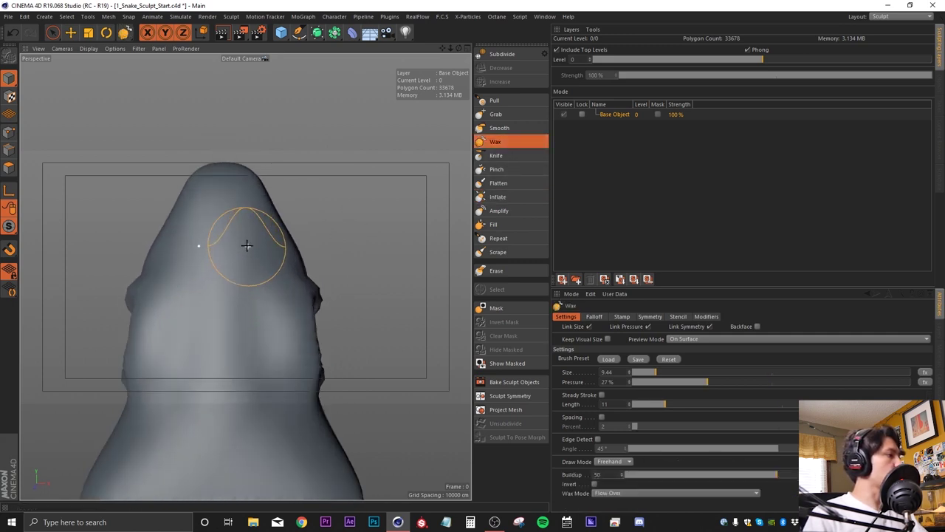
{"action": "mouse_move", "coordinate": [247, 233]}
{"action": "left_mouse_down"}
{"action": "mouse_move", "coordinate": [244, 324]}
{"action": "mouse_move", "coordinate": [259, 445]}
{"action": "mouse_move", "coordinate": [289, 489]}
{"action": "mouse_move", "coordinate": [248, 280]}
{"action": "left_mouse_up"}
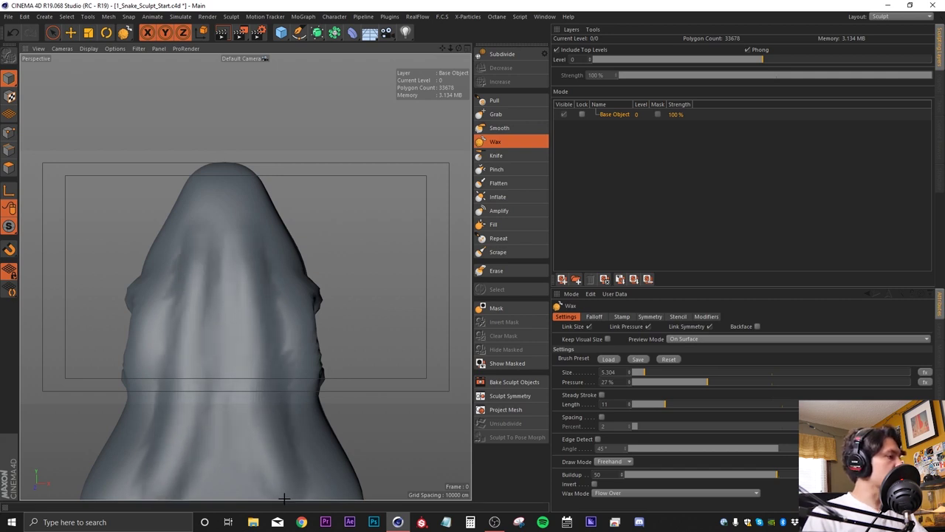
{"action": "scroll", "coordinate": [262, 295], "scroll_direction": "down", "scroll_amount": 3}
{"action": "mouse_move", "coordinate": [275, 301]}
{"action": "left_mouse_down", "text": "alt"}
{"action": "mouse_move", "coordinate": [325, 291]}
{"action": "mouse_move", "coordinate": [247, 323]}
{"action": "mouse_move", "coordinate": [258, 317]}
{"action": "left_mouse_up", "text": "alt"}
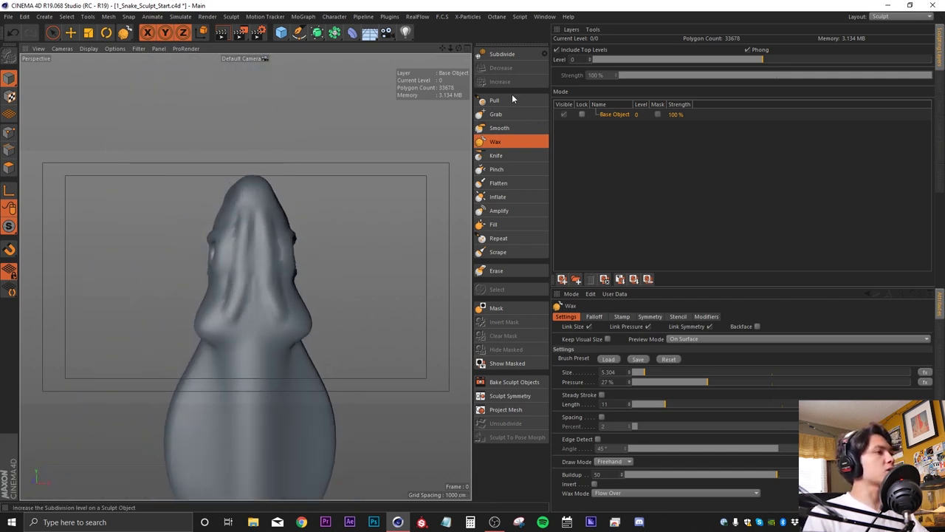
- Subdivide the sculpt mesh to level 1
{"action": "left_click", "coordinate": [502, 55]}
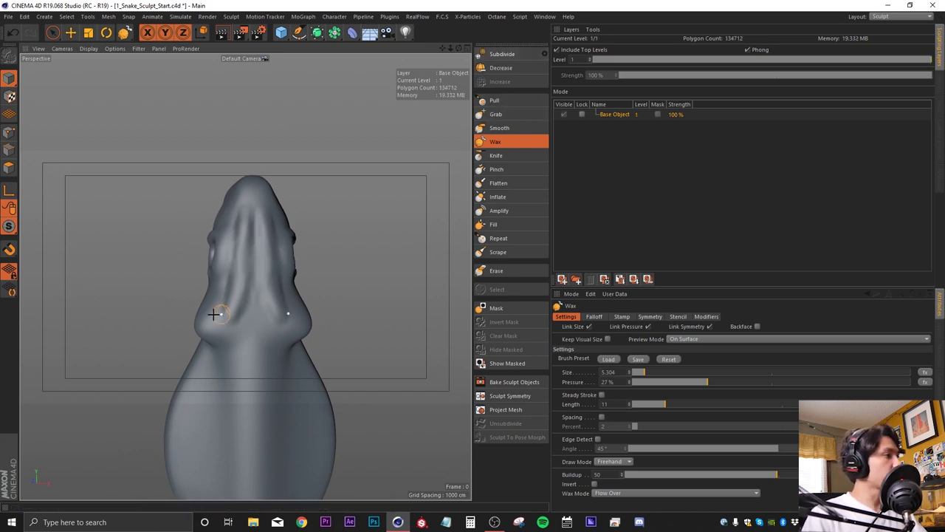
{"action": "scroll", "coordinate": [236, 244], "scroll_direction": "up", "scroll_amount": 4}
{"action": "left_click_drag", "start_coordinate": [218, 267], "coordinate": [177, 281], "text": "alt"}
{"action": "scroll", "coordinate": [251, 302], "scroll_direction": "down", "scroll_amount": 5}
- Adjust the head's overall proportions with the Grab brush enlarged to a size of about 119
{"action": "left_click", "coordinate": [507, 114]}
{"action": "middle_click_drag", "start_coordinate": [194, 204], "coordinate": [213, 205]}
{"action": "mouse_move", "coordinate": [238, 263]}
{"action": "left_mouse_down", "text": "alt"}
{"action": "mouse_move", "coordinate": [220, 281]}
{"action": "mouse_move", "coordinate": [247, 196]}
{"action": "mouse_move", "coordinate": [308, 217]}
{"action": "mouse_move", "coordinate": [200, 232]}
{"action": "left_mouse_up", "text": "alt"}
{"action": "left_click_drag", "start_coordinate": [247, 211], "coordinate": [317, 211], "text": "alt"}
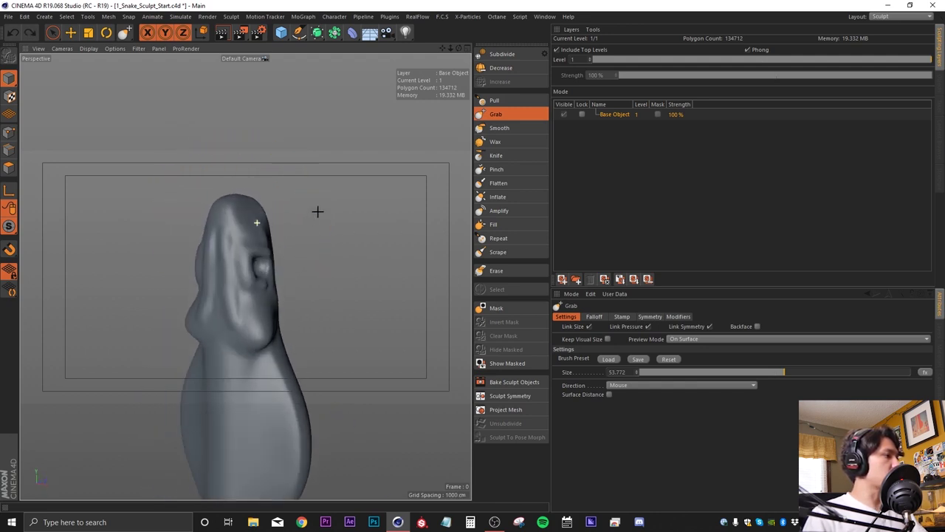
{"action": "middle_click_drag", "start_coordinate": [219, 232], "coordinate": [267, 232]}
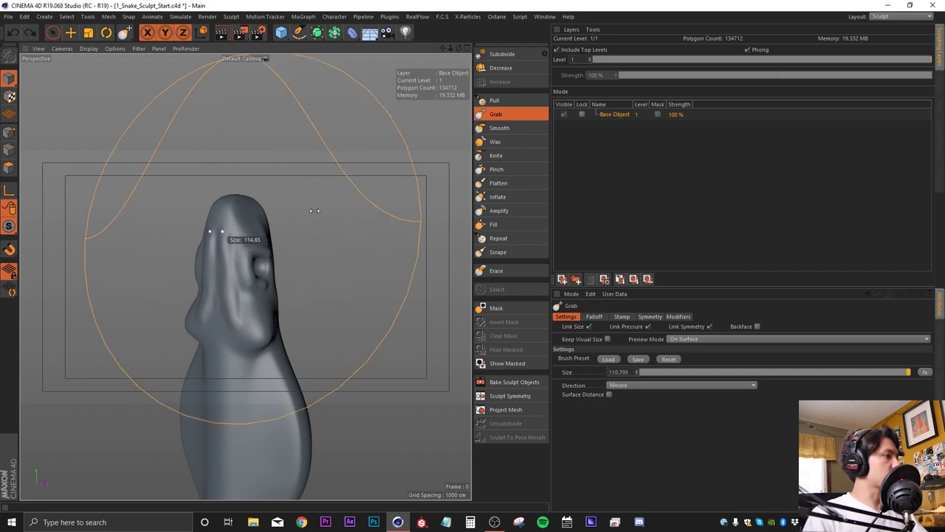
{"action": "middle_click_drag", "start_coordinate": [238, 202], "coordinate": [251, 257], "text": "alt"}
{"action": "mouse_move", "coordinate": [251, 257]}
{"action": "left_mouse_down", "text": "alt"}
{"action": "mouse_move", "coordinate": [250, 244]}
{"action": "mouse_move", "coordinate": [252, 257]}
{"action": "left_mouse_up", "text": "alt"}
{"action": "left_click_drag", "start_coordinate": [233, 327], "coordinate": [314, 273], "text": "alt"}
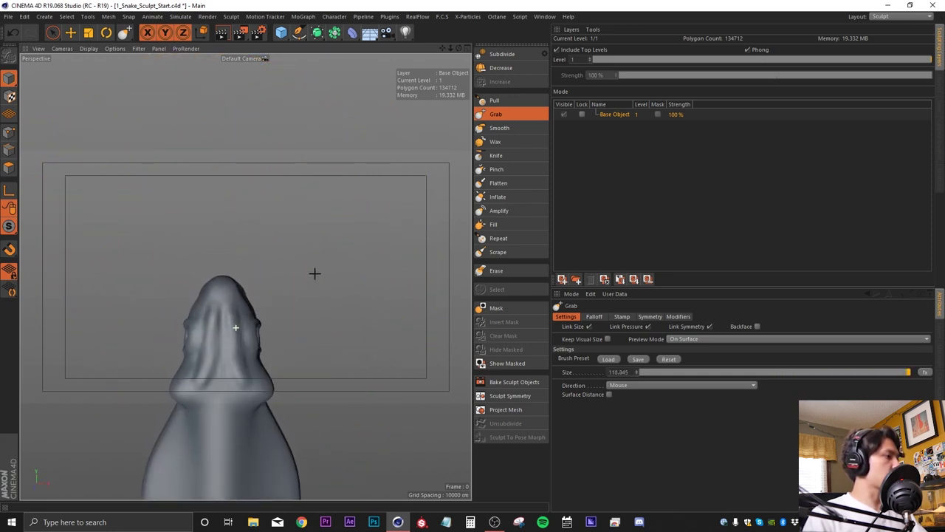
- Shape the head's side profile with the Grab brush at a size of about 109
{"action": "middle_click_drag", "start_coordinate": [228, 336], "coordinate": [296, 218], "text": "alt"}
{"action": "right_click_drag", "start_coordinate": [295, 217], "coordinate": [318, 220], "text": "alt"}
{"action": "mouse_move", "coordinate": [316, 220]}
{"action": "left_mouse_down", "text": "alt"}
{"action": "mouse_move", "coordinate": [396, 228]}
{"action": "mouse_move", "coordinate": [272, 167]}
{"action": "left_mouse_up", "text": "alt"}
{"action": "left_click_drag", "start_coordinate": [262, 268], "coordinate": [271, 226], "text": "alt"}
{"action": "middle_click_drag", "start_coordinate": [279, 223], "coordinate": [262, 225]}
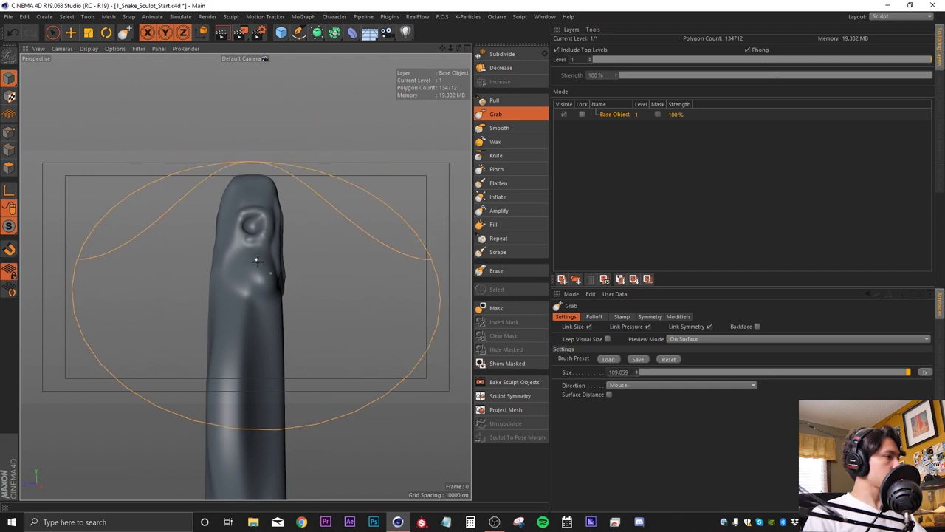
- Broaden the back of the head and its cheek bulges with the Grab brush reduced to about 64 and 35
{"action": "middle_click_drag", "start_coordinate": [259, 274], "coordinate": [186, 278]}
{"action": "left_click_drag", "start_coordinate": [264, 268], "coordinate": [205, 288], "text": "alt"}
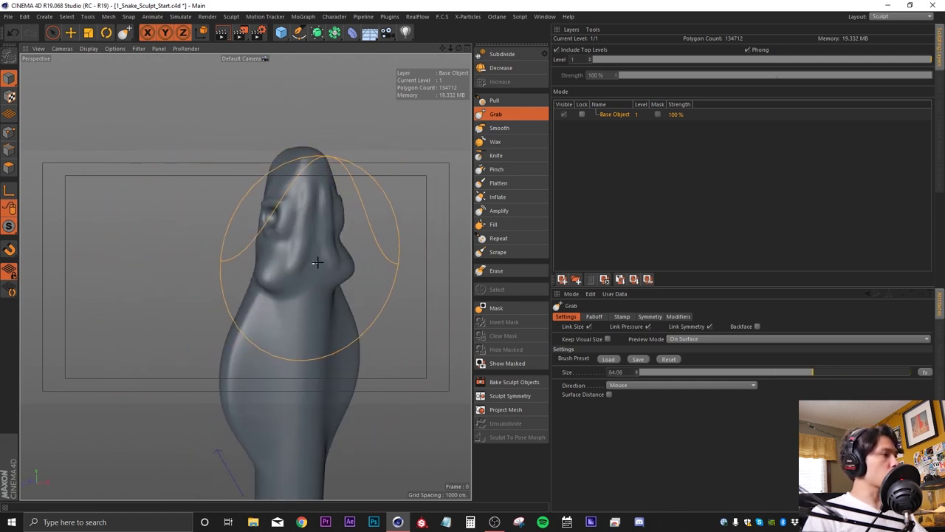
{"action": "middle_click_drag", "start_coordinate": [315, 264], "coordinate": [228, 283], "text": "alt"}
{"action": "right_click_drag", "start_coordinate": [228, 283], "coordinate": [254, 298], "text": "alt"}
{"action": "middle_click_drag", "start_coordinate": [253, 298], "coordinate": [166, 296]}
{"action": "mouse_move", "coordinate": [209, 318]}
{"action": "left_mouse_down", "text": "alt"}
{"action": "mouse_move", "coordinate": [265, 275]}
{"action": "mouse_move", "coordinate": [115, 223]}
{"action": "mouse_move", "coordinate": [192, 219]}
{"action": "mouse_move", "coordinate": [256, 318]}
{"action": "left_mouse_up", "text": "alt"}
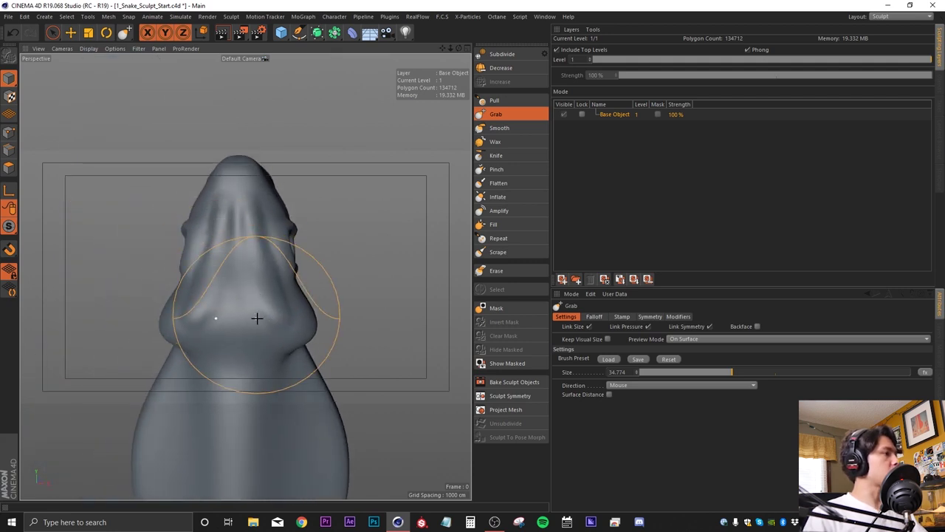
- Add raised folds along the forehead and the rear edge of the head with the Wax brush at a size of about 6
{"action": "left_click", "coordinate": [495, 140]}
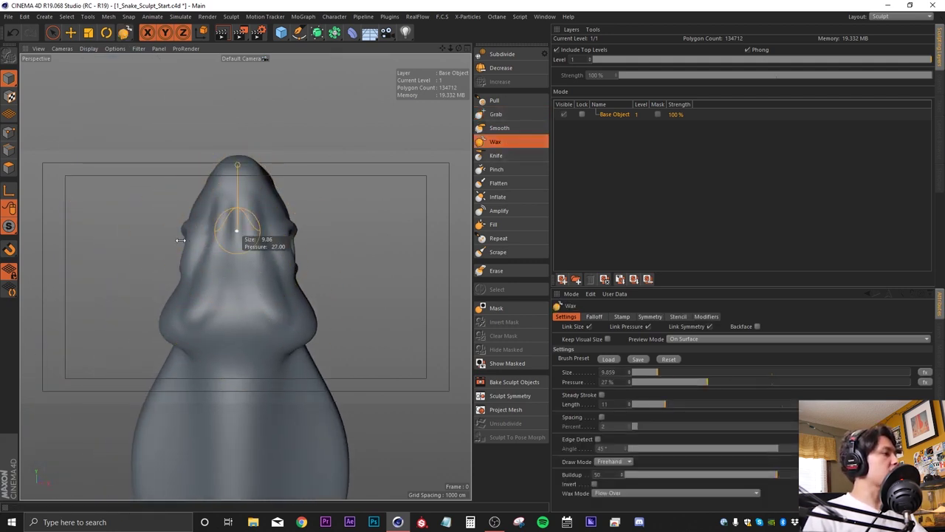
{"action": "middle_click_drag", "start_coordinate": [198, 236], "coordinate": [224, 286], "text": "alt"}
{"action": "right_click_drag", "start_coordinate": [225, 286], "coordinate": [251, 259], "text": "alt"}
{"action": "left_click_drag", "start_coordinate": [251, 259], "coordinate": [190, 404]}
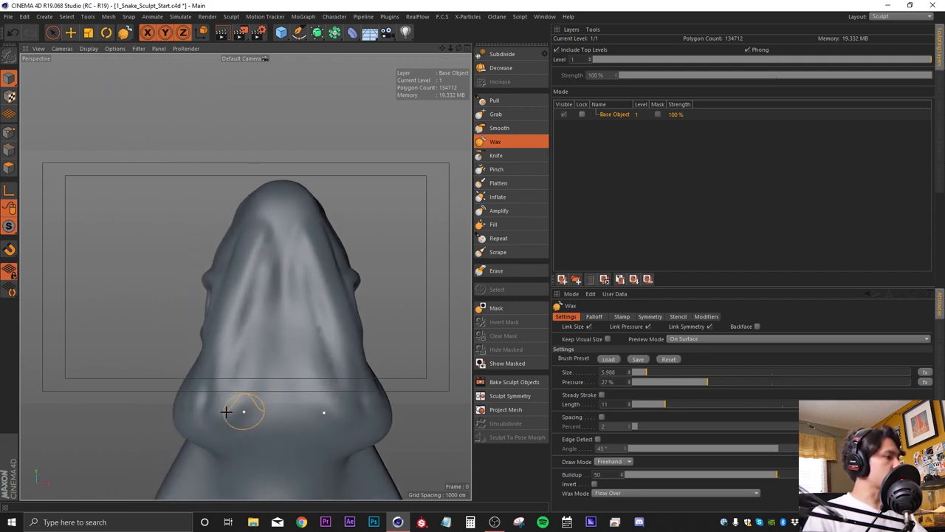
{"action": "mouse_move", "coordinate": [288, 308]}
{"action": "left_mouse_down"}
{"action": "mouse_move", "coordinate": [288, 348]}
{"action": "mouse_move", "coordinate": [297, 333]}
{"action": "mouse_move", "coordinate": [333, 430]}
{"action": "mouse_move", "coordinate": [359, 447]}
{"action": "mouse_move", "coordinate": [369, 421]}
{"action": "mouse_move", "coordinate": [301, 231]}
{"action": "left_mouse_up"}
{"action": "scroll", "coordinate": [282, 383], "scroll_direction": "down", "scroll_amount": 5}
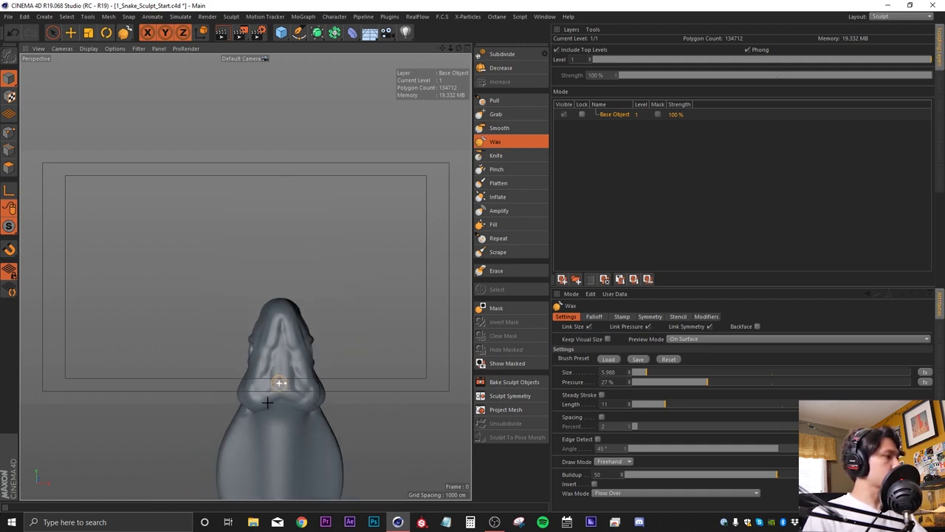
- Pull pointed spikes out of the top and back of the head with the Grab brush at a size of about 6
{"action": "left_click_drag", "start_coordinate": [282, 383], "coordinate": [340, 385], "text": "alt"}
{"action": "middle_click_drag", "start_coordinate": [295, 401], "coordinate": [276, 244], "text": "alt"}
{"action": "scroll", "coordinate": [276, 244], "scroll_direction": "up", "scroll_amount": 3}
{"action": "mouse_move", "coordinate": [279, 263]}
{"action": "left_mouse_down", "text": "alt"}
{"action": "mouse_move", "coordinate": [185, 300]}
{"action": "mouse_move", "coordinate": [443, 155]}
{"action": "left_mouse_up", "text": "alt"}
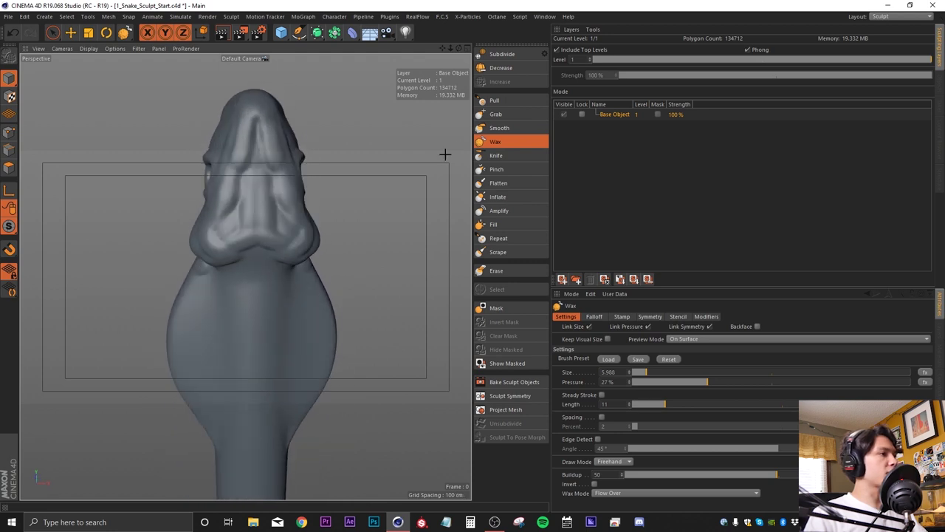
{"action": "left_click", "coordinate": [495, 114]}
{"action": "left_click_drag", "start_coordinate": [249, 249], "coordinate": [313, 237], "text": "alt"}
{"action": "left_click_drag", "start_coordinate": [287, 197], "coordinate": [313, 201]}
{"action": "left_click_drag", "start_coordinate": [282, 172], "coordinate": [292, 174]}
{"action": "scroll", "coordinate": [266, 211], "scroll_direction": "down", "scroll_amount": 4}
{"action": "left_click_drag", "start_coordinate": [271, 243], "coordinate": [131, 213], "text": "alt"}
{"action": "scroll", "coordinate": [264, 184], "scroll_direction": "up", "scroll_amount": 5}
{"action": "middle_click_drag", "start_coordinate": [263, 184], "coordinate": [271, 284], "text": "alt"}
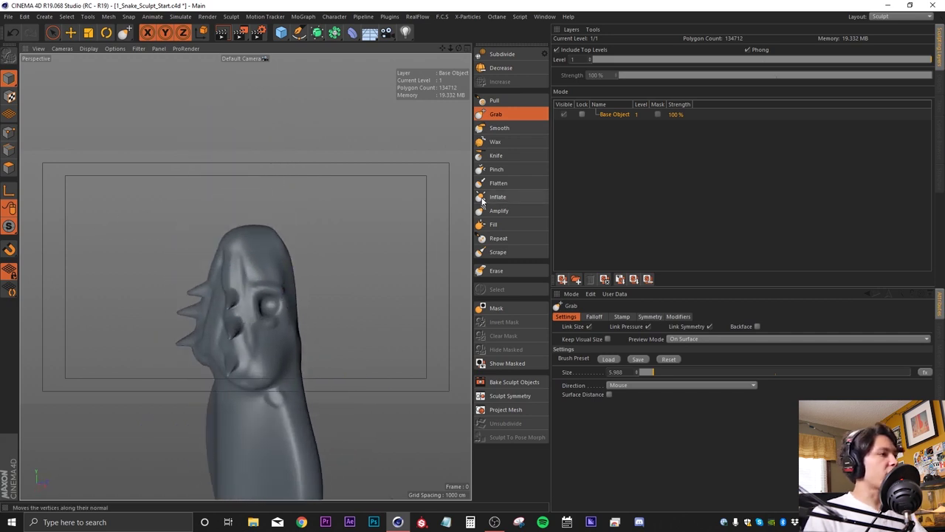
- Cut a mouth slit from the snout tip back toward the eye with the Knife brush at size 2.8 and 136% pressure
{"action": "left_click_drag", "start_coordinate": [299, 301], "coordinate": [240, 308], "text": "alt"}
{"action": "scroll", "coordinate": [273, 285], "scroll_direction": "up", "scroll_amount": 6}
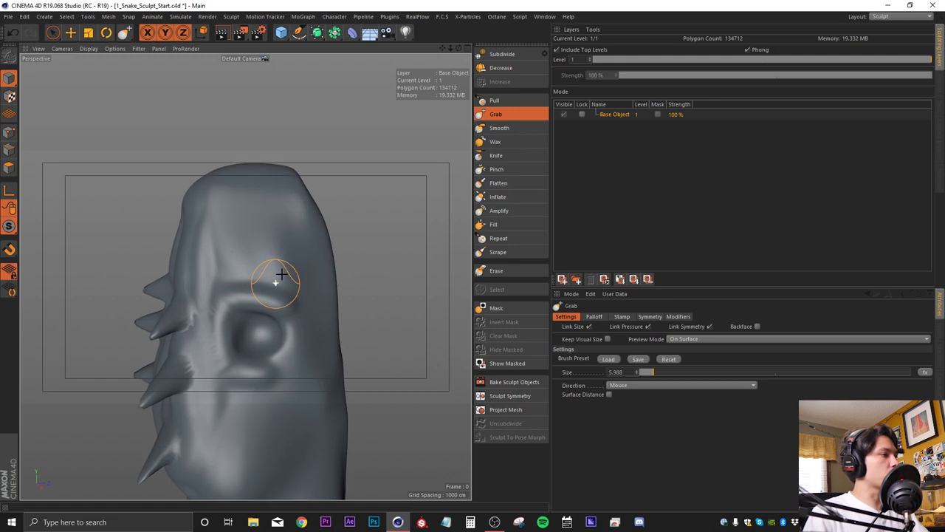
{"action": "left_click", "coordinate": [494, 155]}
{"action": "middle_click_drag", "start_coordinate": [260, 236], "coordinate": [238, 291], "text": "alt"}
{"action": "middle_click_drag", "start_coordinate": [277, 295], "coordinate": [258, 294]}
{"action": "left_click_drag", "start_coordinate": [278, 359], "coordinate": [263, 348], "text": "alt"}
{"action": "middle_click_drag", "start_coordinate": [274, 368], "coordinate": [268, 313]}
{"action": "mouse_move", "coordinate": [273, 371]}
{"action": "left_mouse_down"}
{"action": "mouse_move", "coordinate": [262, 258]}
{"action": "mouse_move", "coordinate": [255, 364]}
{"action": "left_mouse_up"}
{"action": "key", "text": "ctrl+z"}
{"action": "key", "text": "ctrl+z"}
{"action": "mouse_move", "coordinate": [254, 209]}
{"action": "left_mouse_down"}
{"action": "mouse_move", "coordinate": [263, 276]}
{"action": "mouse_move", "coordinate": [254, 209]}
{"action": "left_mouse_up"}
{"action": "mouse_move", "coordinate": [261, 316]}
{"action": "left_mouse_down", "text": "alt"}
{"action": "mouse_move", "coordinate": [270, 338]}
{"action": "mouse_move", "coordinate": [270, 322]}
{"action": "left_mouse_up", "text": "alt"}
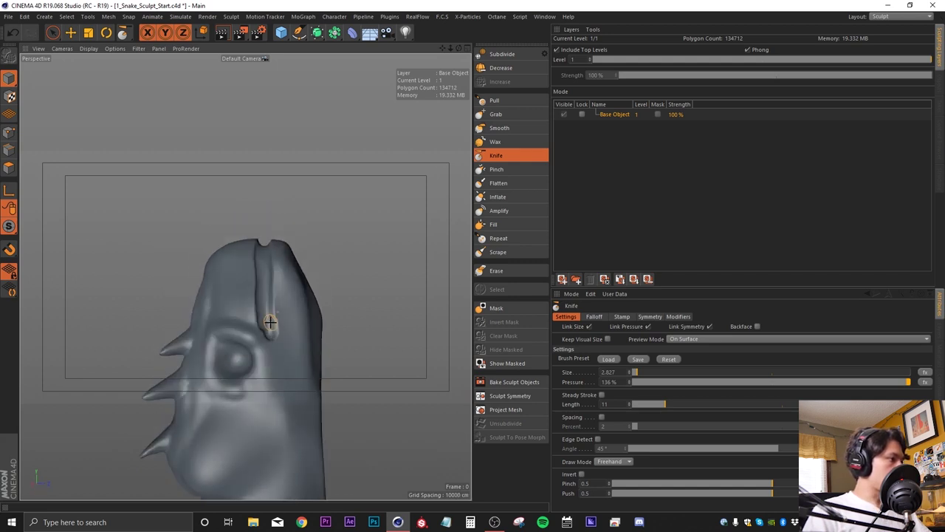
{"action": "mouse_move", "coordinate": [262, 249]}
{"action": "left_mouse_down", "text": "alt"}
{"action": "mouse_move", "coordinate": [262, 354]}
{"action": "mouse_move", "coordinate": [273, 336]}
{"action": "left_mouse_up", "text": "alt"}
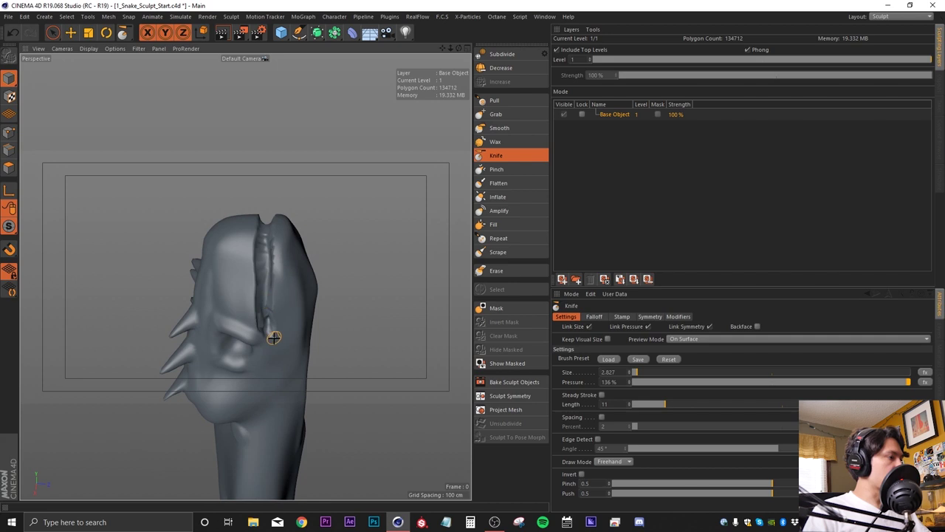
- Tighten the mouth slit with the Pinch brush at a size of about 9.2 and 136% pressure
{"action": "left_click", "coordinate": [496, 169]}
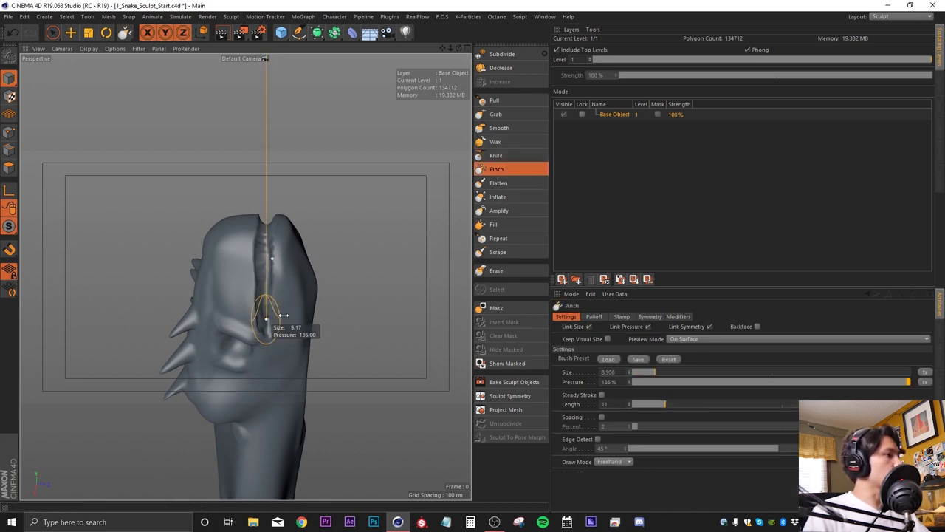
{"action": "scroll", "coordinate": [264, 345], "scroll_direction": "up", "scroll_amount": 3}
{"action": "mouse_move", "coordinate": [261, 324]}
{"action": "left_mouse_down", "text": "alt"}
{"action": "mouse_move", "coordinate": [262, 166]}
{"action": "mouse_move", "coordinate": [258, 325]}
{"action": "left_mouse_up", "text": "alt"}
{"action": "left_click_drag", "start_coordinate": [258, 263], "coordinate": [273, 190]}
{"action": "mouse_move", "coordinate": [244, 276]}
{"action": "left_mouse_down", "text": "alt"}
{"action": "mouse_move", "coordinate": [253, 322]}
{"action": "mouse_move", "coordinate": [265, 283]}
{"action": "left_mouse_up", "text": "alt"}
- Add a new sculpting layer above the Base Object
{"action": "mouse_move", "coordinate": [254, 328]}
{"action": "left_mouse_down", "text": "alt"}
{"action": "mouse_move", "coordinate": [456, 462]}
{"action": "mouse_move", "coordinate": [261, 190]}
{"action": "mouse_move", "coordinate": [211, 302]}
{"action": "mouse_move", "coordinate": [277, 276]}
{"action": "mouse_move", "coordinate": [331, 305]}
{"action": "mouse_move", "coordinate": [224, 296]}
{"action": "mouse_move", "coordinate": [284, 343]}
{"action": "left_mouse_up", "text": "alt"}
{"action": "middle_click_drag", "start_coordinate": [284, 343], "coordinate": [236, 269], "text": "alt"}
{"action": "left_click_drag", "start_coordinate": [293, 280], "coordinate": [361, 259], "text": "alt"}
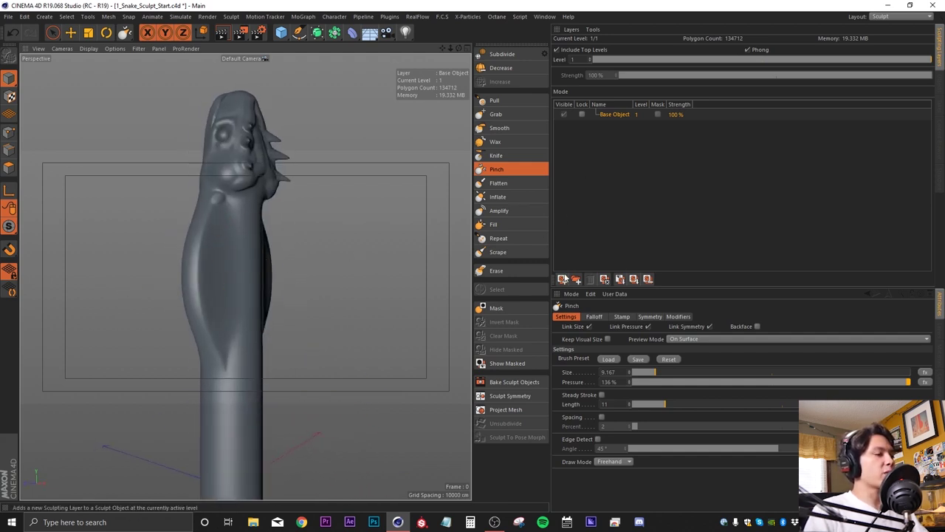
{"action": "left_click", "coordinate": [562, 279]}
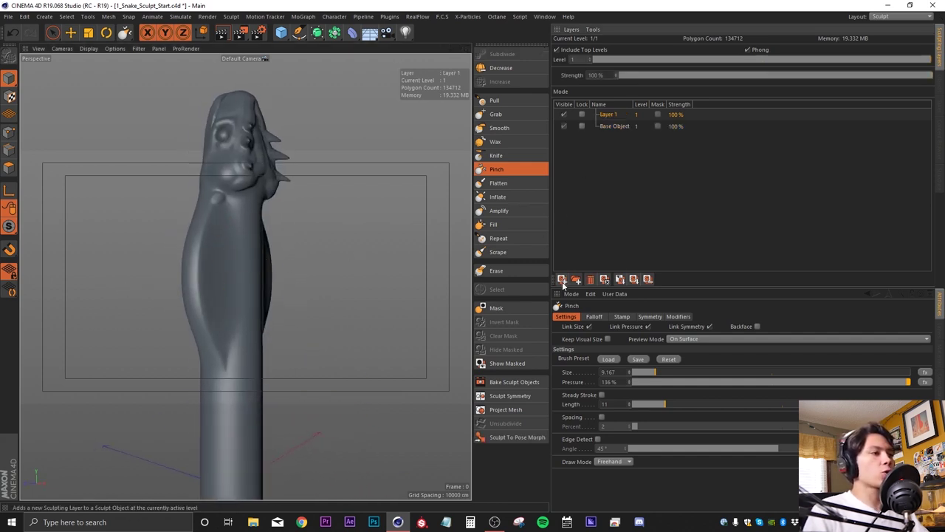
- Rename the new sculpting layer as Spikes
{"action": "double_click", "coordinate": [608, 116]}
{"action": "type", "text": "Spike"}
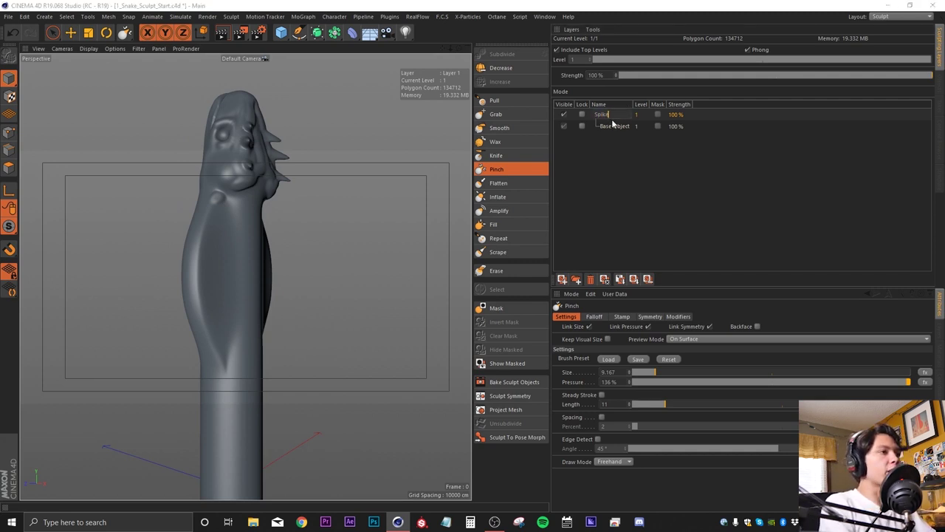
{"action": "type", "text": "s"}
{"action": "key", "text": "Return"}
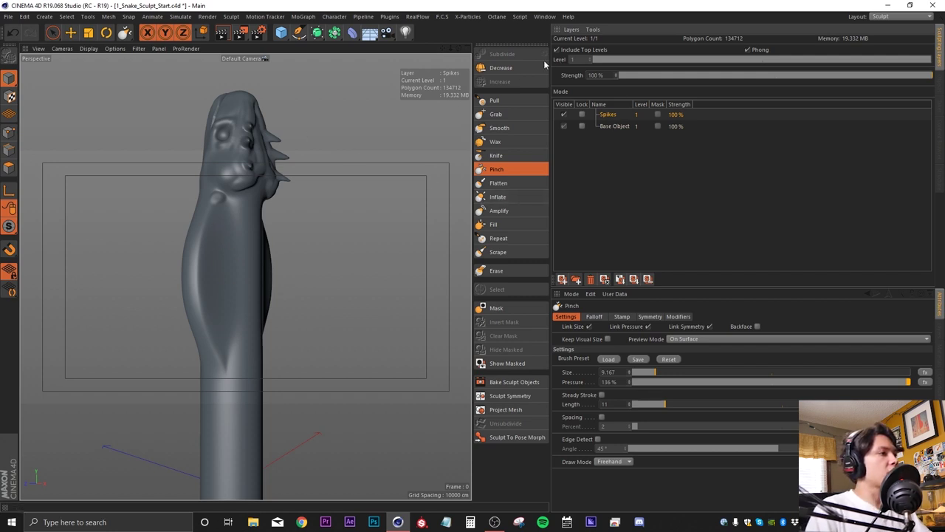
- Pull a row of long, downward-pointing spikes out of each side of the hood with the Grab brush at a size of about 9.2
{"action": "left_click", "coordinate": [496, 114]}
{"action": "mouse_move", "coordinate": [229, 245]}
{"action": "left_mouse_down", "text": "alt"}
{"action": "mouse_move", "coordinate": [232, 211]}
{"action": "mouse_move", "coordinate": [228, 230]}
{"action": "left_mouse_up", "text": "alt"}
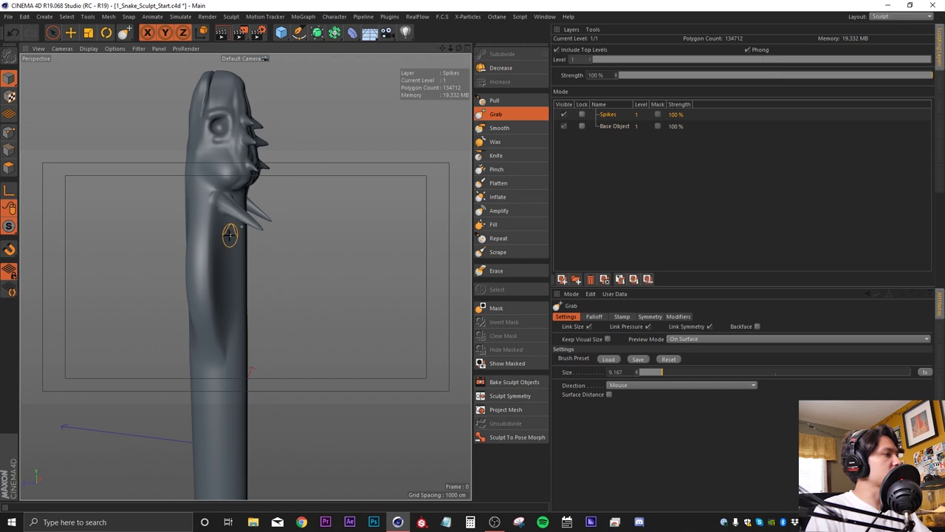
{"action": "left_click_drag", "start_coordinate": [247, 289], "coordinate": [276, 401]}
{"action": "middle_click_drag", "start_coordinate": [245, 392], "coordinate": [244, 279], "text": "alt"}
{"action": "scroll", "coordinate": [240, 245], "scroll_direction": "up", "scroll_amount": 3}
{"action": "mouse_move", "coordinate": [241, 244]}
{"action": "left_mouse_down", "text": "alt"}
{"action": "mouse_move", "coordinate": [196, 224]}
{"action": "mouse_move", "coordinate": [145, 238]}
{"action": "mouse_move", "coordinate": [190, 167]}
{"action": "mouse_move", "coordinate": [196, 219]}
{"action": "mouse_move", "coordinate": [241, 228]}
{"action": "left_mouse_up", "text": "alt"}
{"action": "scroll", "coordinate": [196, 225], "scroll_direction": "down", "scroll_amount": 5}
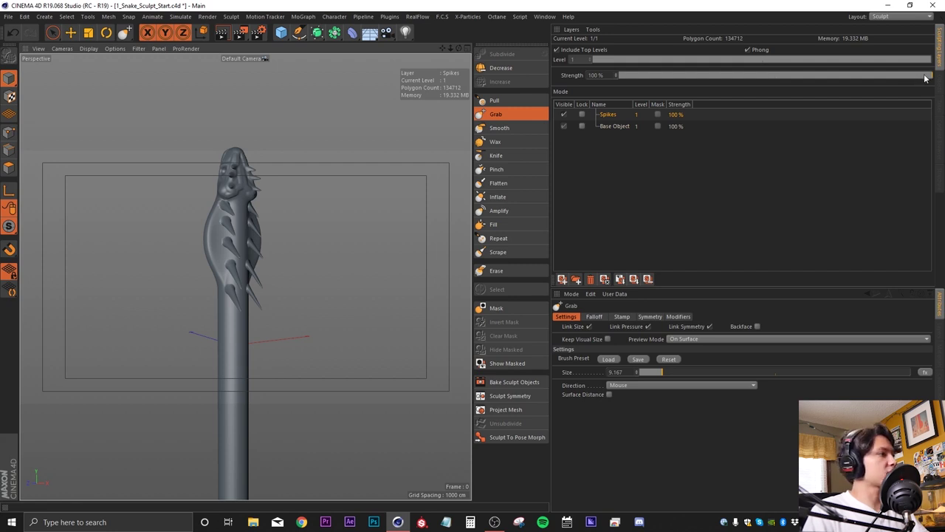
- Lower the Spikes layer's strength to 0% and bring it back to 100%
{"action": "left_click_drag", "start_coordinate": [302, 171], "coordinate": [371, 228], "text": "alt"}
{"action": "left_click_drag", "start_coordinate": [914, 78], "coordinate": [555, 124]}
{"action": "middle_click_drag", "start_coordinate": [210, 269], "coordinate": [225, 243], "text": "alt"}
{"action": "scroll", "coordinate": [223, 236], "scroll_direction": "up", "scroll_amount": 2}
{"action": "mouse_move", "coordinate": [242, 237]}
{"action": "left_mouse_down", "text": "alt"}
{"action": "mouse_move", "coordinate": [206, 263]}
{"action": "mouse_move", "coordinate": [243, 252]}
{"action": "left_mouse_up", "text": "alt"}
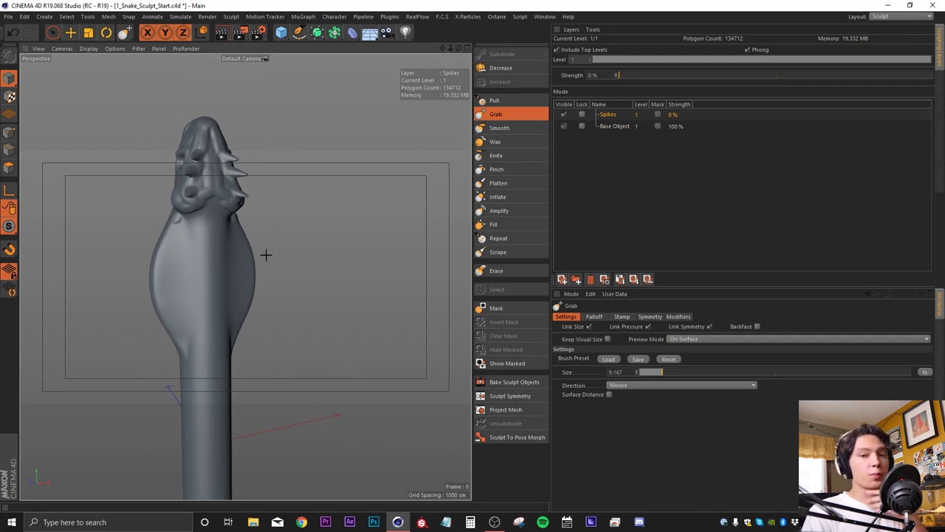
{"action": "left_click_drag", "start_coordinate": [241, 197], "coordinate": [175, 274], "text": "alt"}
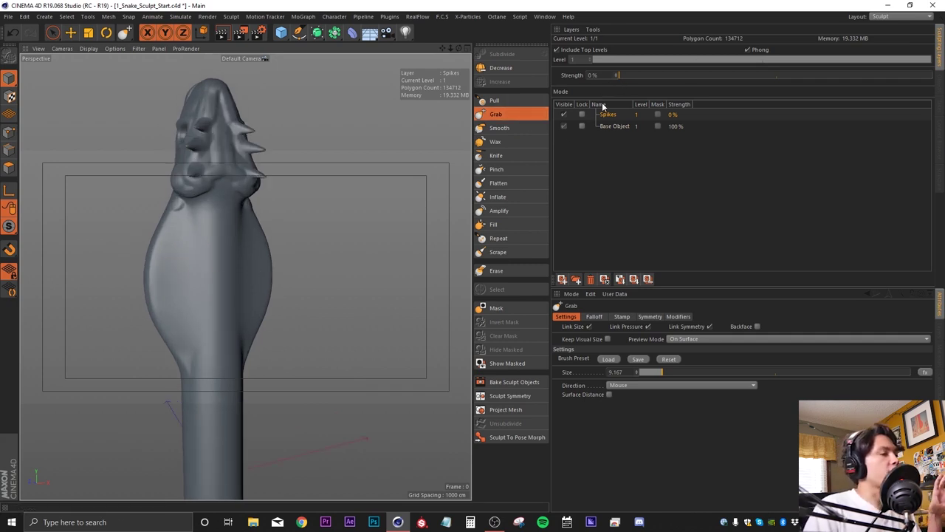
{"action": "left_click_drag", "start_coordinate": [621, 78], "coordinate": [913, 66]}
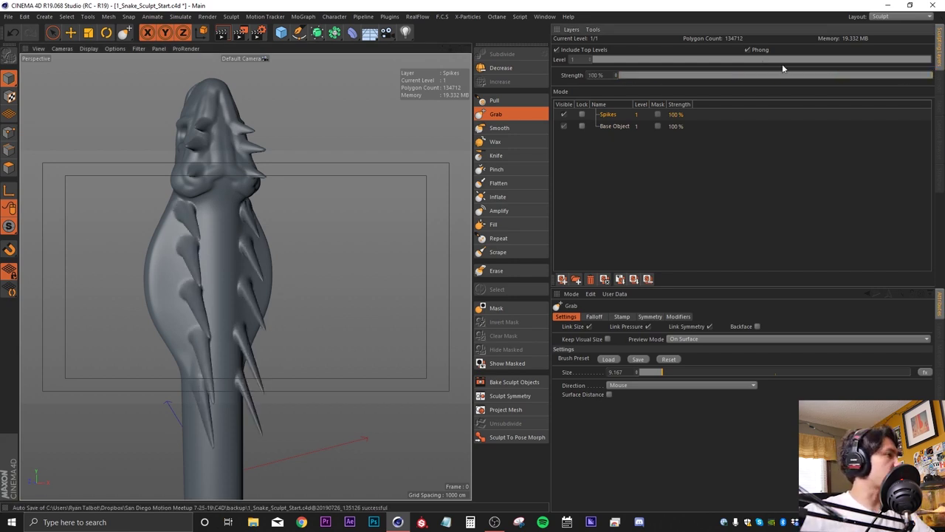
- Mask round spots on the back of the neck just below the head with the Mask brush at size 4.8 and 136% pressure
{"action": "scroll", "coordinate": [235, 265], "scroll_direction": "down", "scroll_amount": 4}
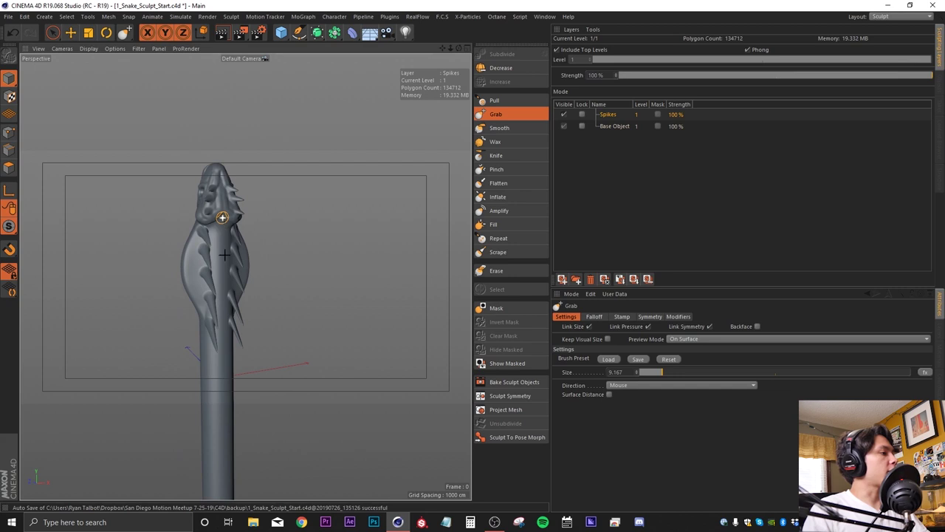
{"action": "left_click", "coordinate": [509, 308]}
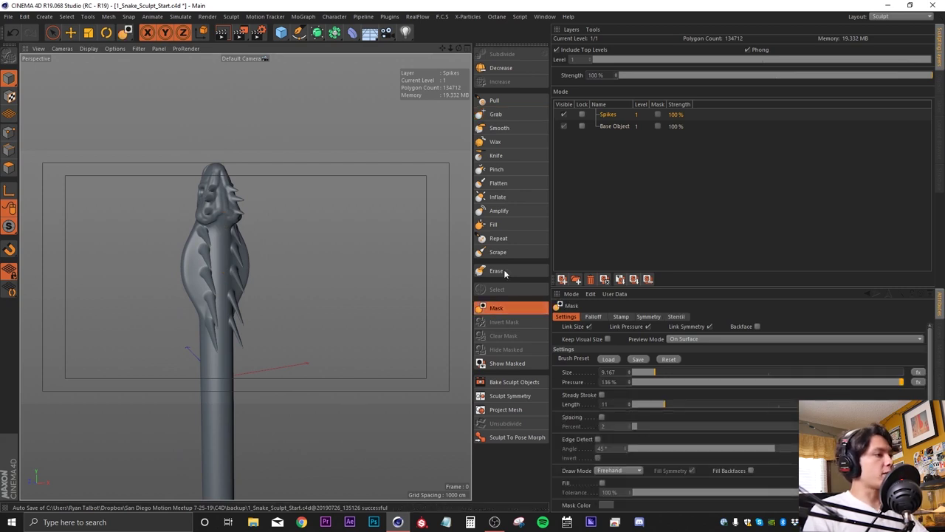
{"action": "scroll", "coordinate": [205, 226], "scroll_direction": "up", "scroll_amount": 6}
{"action": "left_click_drag", "start_coordinate": [247, 273], "coordinate": [211, 247], "text": "alt"}
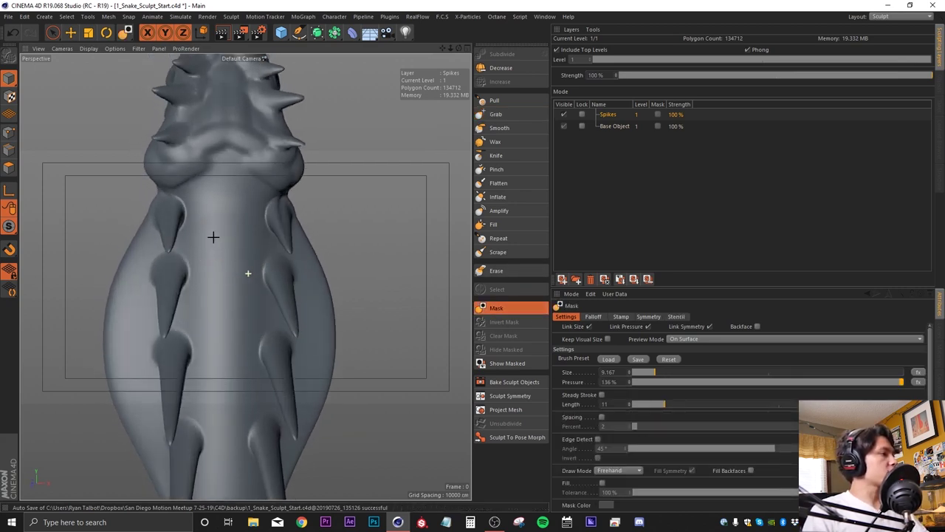
{"action": "middle_click_drag", "start_coordinate": [236, 225], "coordinate": [225, 225]}
{"action": "left_click_drag", "start_coordinate": [233, 194], "coordinate": [237, 192]}
{"action": "middle_click_drag", "start_coordinate": [253, 233], "coordinate": [245, 234]}
{"action": "left_click", "coordinate": [247, 227]}
{"action": "left_click", "coordinate": [251, 257]}
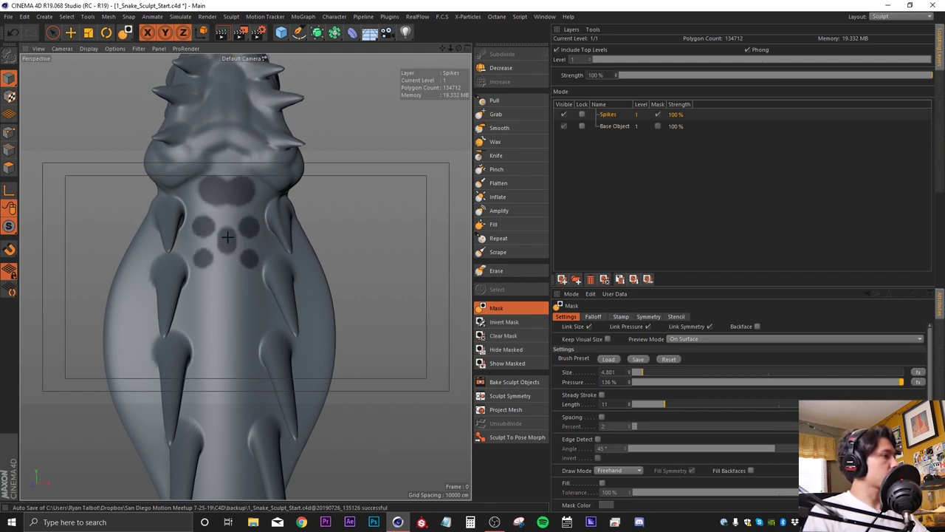
- Mask more scale-shaped spots between the spike rows and on the hood's outer sides with the Mask brush at size 2.8
{"action": "mouse_move", "coordinate": [275, 246]}
{"action": "left_mouse_down", "text": "alt"}
{"action": "mouse_move", "coordinate": [293, 253]}
{"action": "mouse_move", "coordinate": [297, 297]}
{"action": "left_mouse_up", "text": "alt"}
{"action": "middle_click_drag", "start_coordinate": [247, 290], "coordinate": [243, 291]}
{"action": "scroll", "coordinate": [245, 293], "scroll_direction": "up", "scroll_amount": 3}
{"action": "mouse_move", "coordinate": [241, 273]}
{"action": "left_mouse_down"}
{"action": "mouse_move", "coordinate": [256, 295]}
{"action": "mouse_move", "coordinate": [247, 331]}
{"action": "left_mouse_up"}
{"action": "left_click", "coordinate": [277, 336]}
{"action": "left_click_drag", "start_coordinate": [363, 329], "coordinate": [357, 345]}
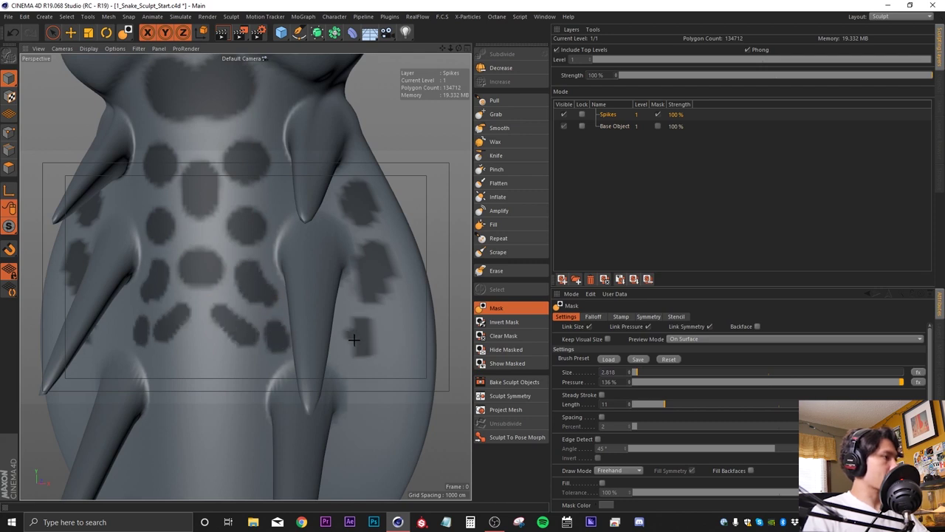
{"action": "scroll", "coordinate": [341, 338], "scroll_direction": "down", "scroll_amount": 6}
{"action": "left_click_drag", "start_coordinate": [273, 236], "coordinate": [283, 229], "text": "alt"}
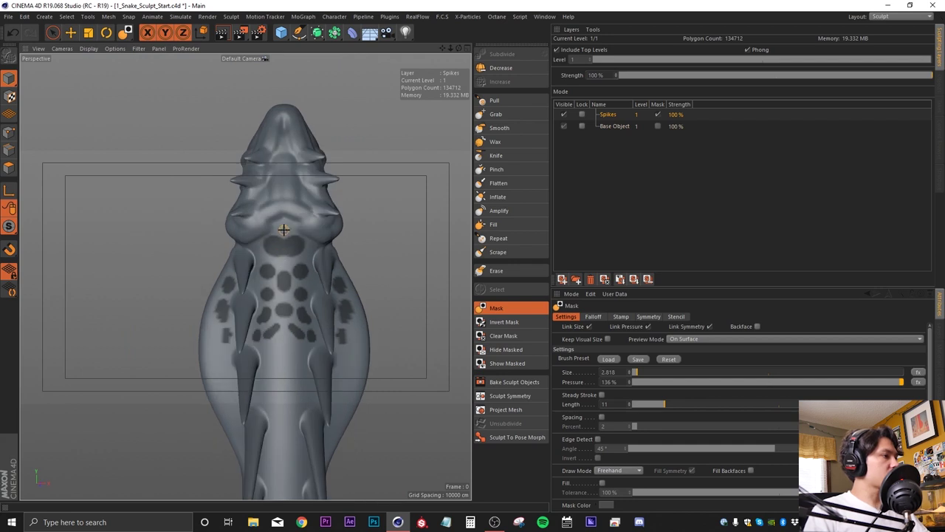
{"action": "middle_click_drag", "start_coordinate": [307, 329], "coordinate": [287, 288], "text": "alt"}
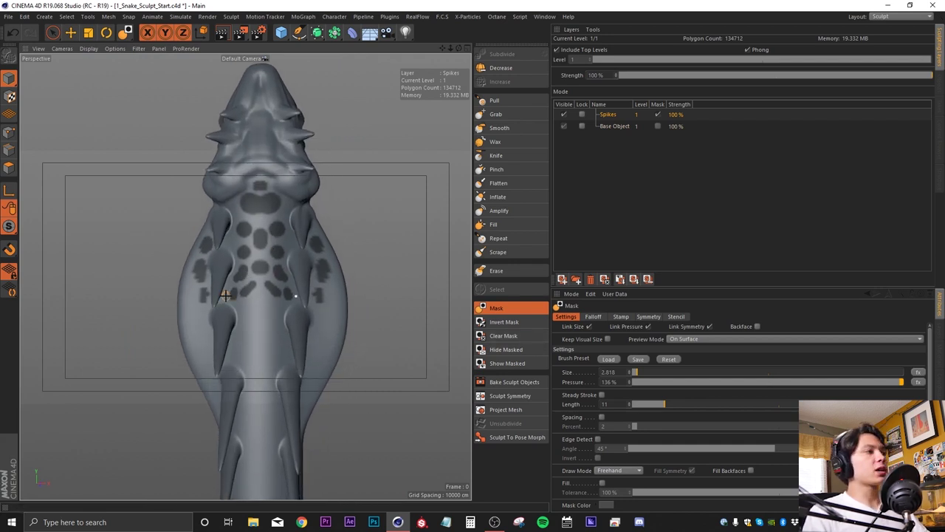
- Invert the mask and swell the exposed spots into raised scales with the Inflate brush at size 89 and 136% pressure
{"action": "left_click_drag", "start_coordinate": [259, 292], "coordinate": [265, 260], "text": "alt"}
{"action": "middle_click_drag", "start_coordinate": [265, 260], "coordinate": [232, 254], "text": "alt"}
{"action": "left_click", "coordinate": [503, 322]}
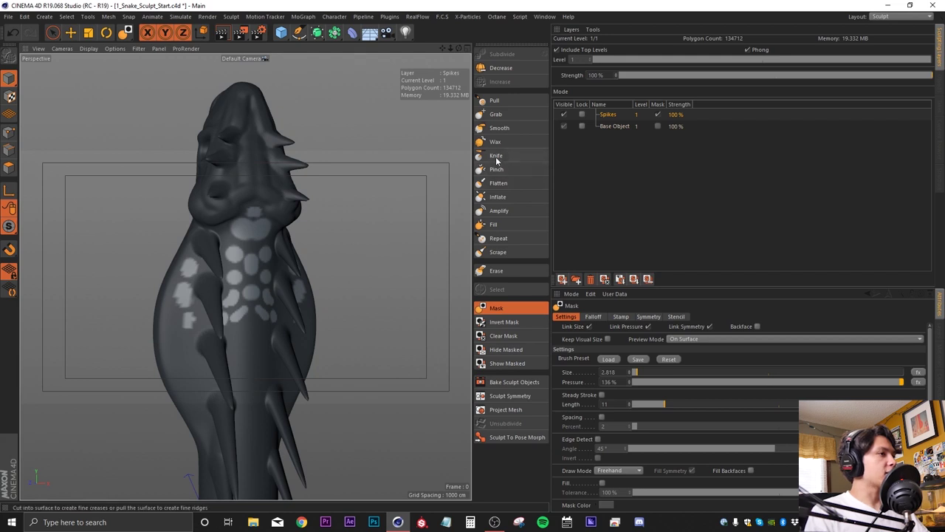
{"action": "left_click", "coordinate": [497, 196]}
{"action": "middle_click_drag", "start_coordinate": [251, 271], "coordinate": [384, 268]}
{"action": "mouse_move", "coordinate": [263, 284]}
{"action": "left_mouse_down"}
{"action": "mouse_move", "coordinate": [274, 242]}
{"action": "mouse_move", "coordinate": [257, 321]}
{"action": "mouse_move", "coordinate": [253, 274]}
{"action": "left_mouse_up"}
{"action": "mouse_move", "coordinate": [290, 359]}
{"action": "left_mouse_down", "text": "alt"}
{"action": "mouse_move", "coordinate": [277, 284]}
{"action": "mouse_move", "coordinate": [240, 225]}
{"action": "mouse_move", "coordinate": [292, 316]}
{"action": "mouse_move", "coordinate": [203, 297]}
{"action": "left_mouse_up", "text": "alt"}
{"action": "mouse_move", "coordinate": [225, 355]}
{"action": "left_mouse_down", "text": "alt"}
{"action": "mouse_move", "coordinate": [268, 355]}
{"action": "mouse_move", "coordinate": [259, 371]}
{"action": "left_mouse_up", "text": "alt"}
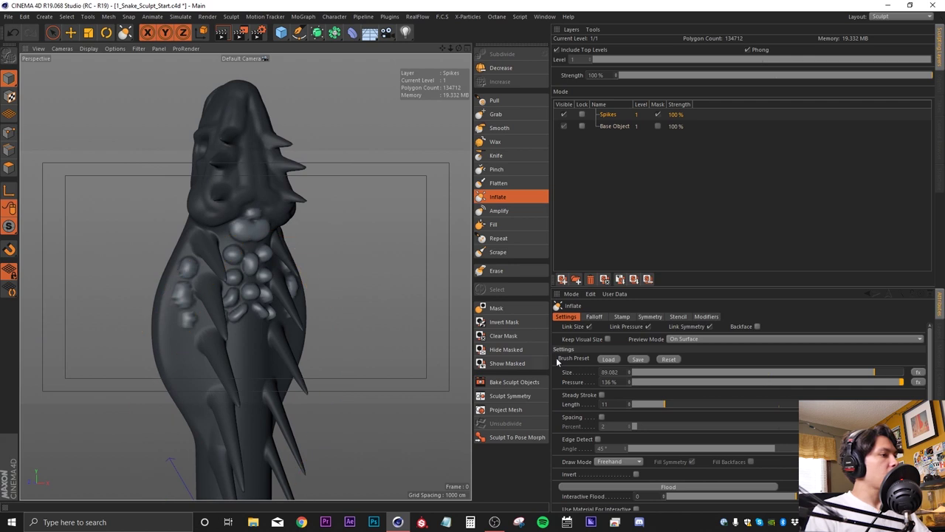
- Clear the mask and set the Spikes layer's strength to 61%
{"action": "left_click", "coordinate": [505, 336]}
{"action": "right_click_drag", "start_coordinate": [258, 237], "coordinate": [173, 268], "text": "alt"}
{"action": "mouse_move", "coordinate": [173, 268]}
{"action": "left_mouse_down", "text": "alt"}
{"action": "mouse_move", "coordinate": [169, 331]}
{"action": "mouse_move", "coordinate": [283, 253]}
{"action": "mouse_move", "coordinate": [305, 293]}
{"action": "mouse_move", "coordinate": [207, 287]}
{"action": "mouse_move", "coordinate": [242, 275]}
{"action": "mouse_move", "coordinate": [267, 234]}
{"action": "left_mouse_up", "text": "alt"}
{"action": "mouse_move", "coordinate": [246, 277]}
{"action": "left_mouse_down", "text": "alt"}
{"action": "mouse_move", "coordinate": [272, 251]}
{"action": "mouse_move", "coordinate": [173, 337]}
{"action": "mouse_move", "coordinate": [467, 216]}
{"action": "left_mouse_up", "text": "alt"}
{"action": "mouse_move", "coordinate": [836, 74]}
{"action": "left_mouse_down"}
{"action": "mouse_move", "coordinate": [642, 78]}
{"action": "mouse_move", "coordinate": [811, 78]}
{"action": "left_mouse_up"}
{"action": "middle_click_drag", "start_coordinate": [180, 319], "coordinate": [258, 230], "text": "alt"}
{"action": "scroll", "coordinate": [259, 230], "scroll_direction": "up", "scroll_amount": 3}
{"action": "mouse_move", "coordinate": [301, 234]}
{"action": "left_mouse_down", "text": "alt"}
{"action": "mouse_move", "coordinate": [346, 274]}
{"action": "mouse_move", "coordinate": [328, 266]}
{"action": "left_mouse_up", "text": "alt"}
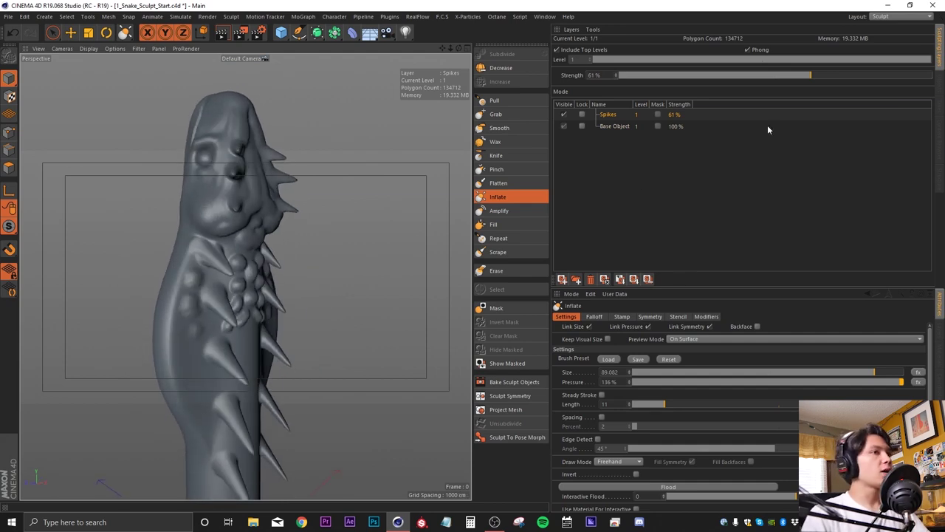
- Switch to the Startup (User) layout and rename the sculpted mesh object as Snake
{"action": "left_click", "coordinate": [895, 17]}
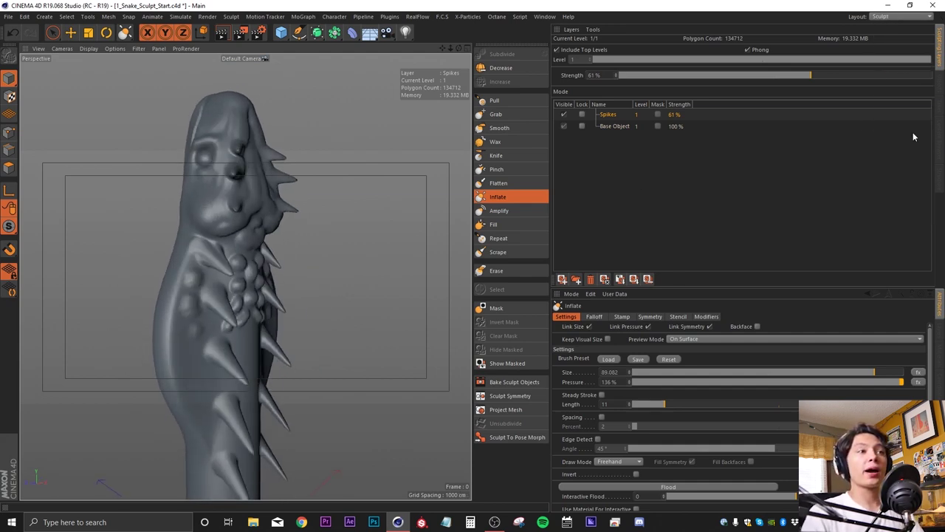
{"action": "left_click", "coordinate": [907, 134]}
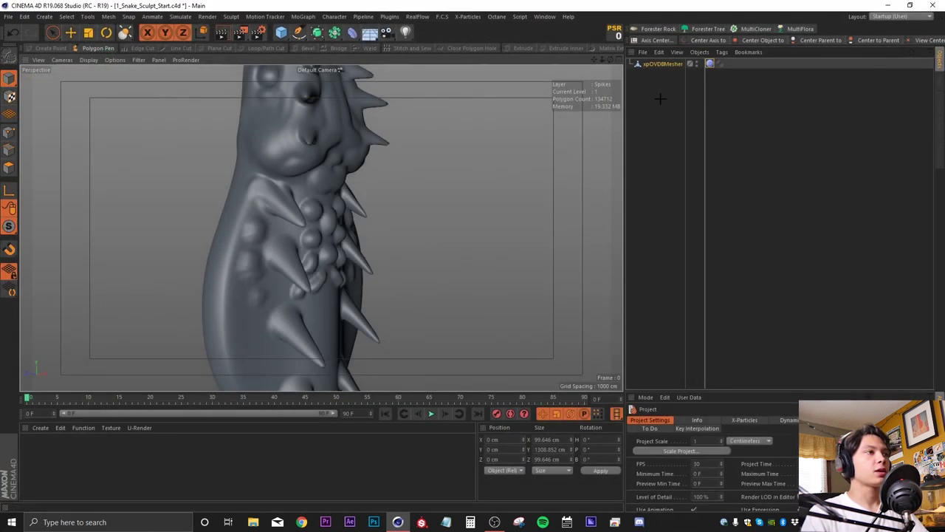
{"action": "left_click", "coordinate": [663, 63]}
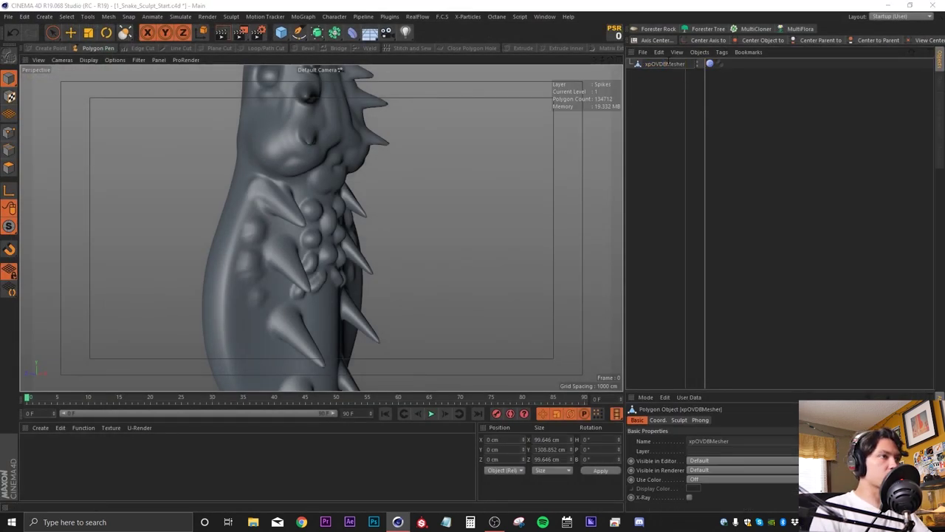
{"action": "type", "text": "Snake"}
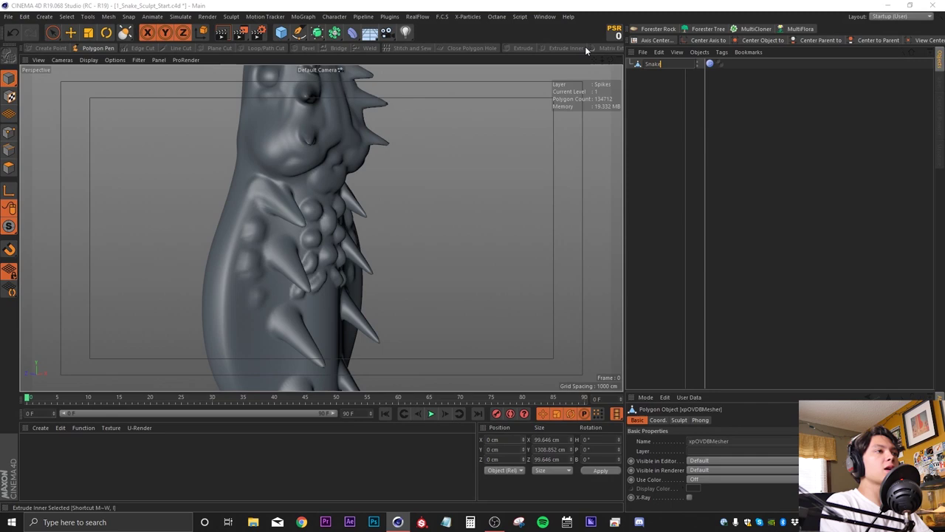
{"action": "key", "text": "Return"}
- Switch to the BP - UV Edit layout and bring the snake's whole head and hood into view
{"action": "left_click", "coordinate": [886, 24]}
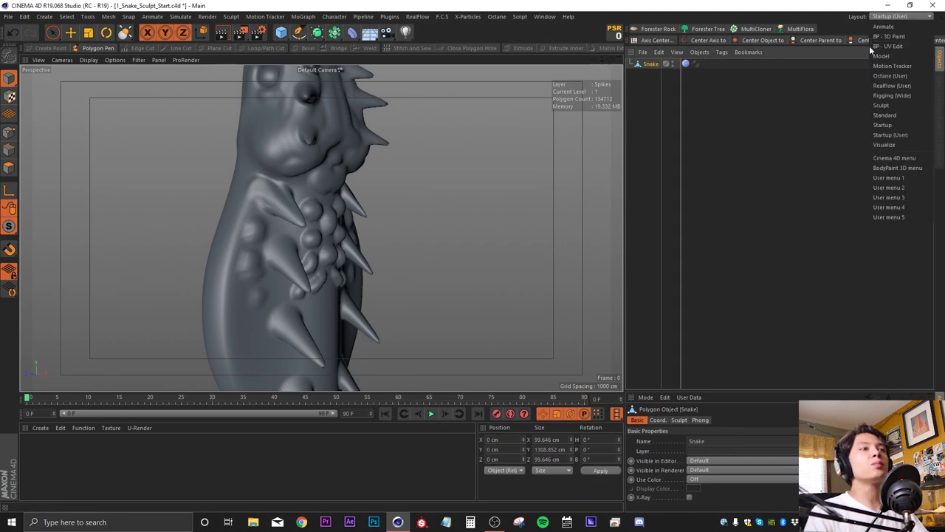
{"action": "left_click", "coordinate": [897, 49]}
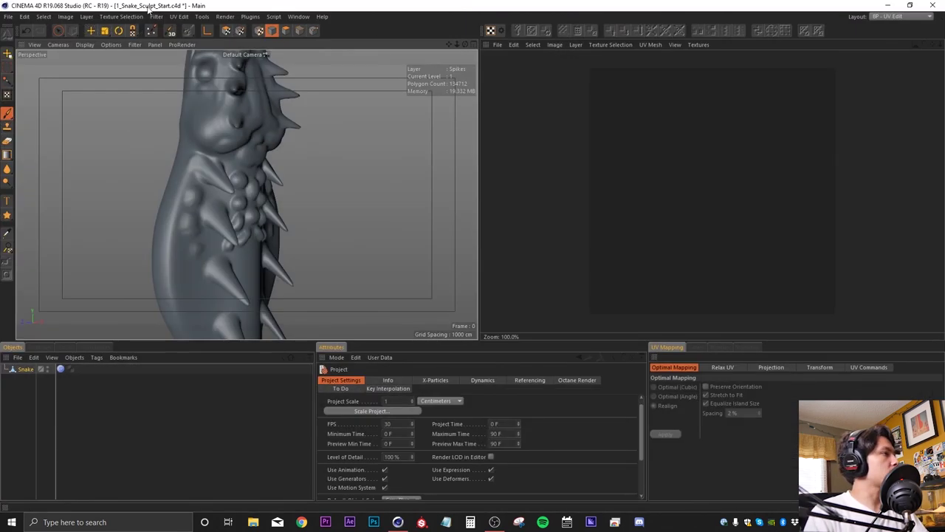
{"action": "scroll", "coordinate": [247, 193], "scroll_direction": "down", "scroll_amount": 5}
{"action": "left_click", "coordinate": [90, 30]}
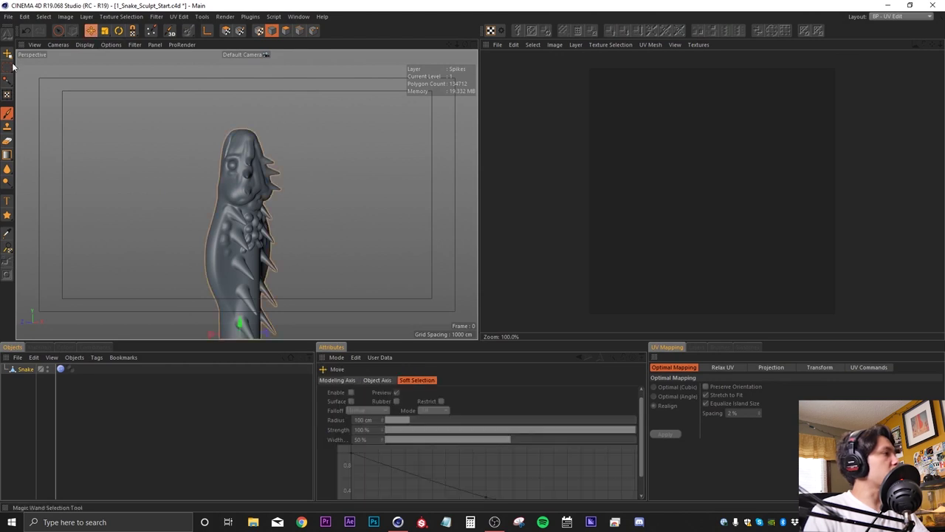
{"action": "left_click", "coordinate": [7, 53]}
{"action": "mouse_move", "coordinate": [235, 210]}
{"action": "left_mouse_down", "text": "alt"}
{"action": "mouse_move", "coordinate": [214, 209]}
{"action": "mouse_move", "coordinate": [211, 226]}
{"action": "mouse_move", "coordinate": [244, 223]}
{"action": "left_mouse_up", "text": "alt"}
{"action": "scroll", "coordinate": [231, 211], "scroll_direction": "up", "scroll_amount": 4}
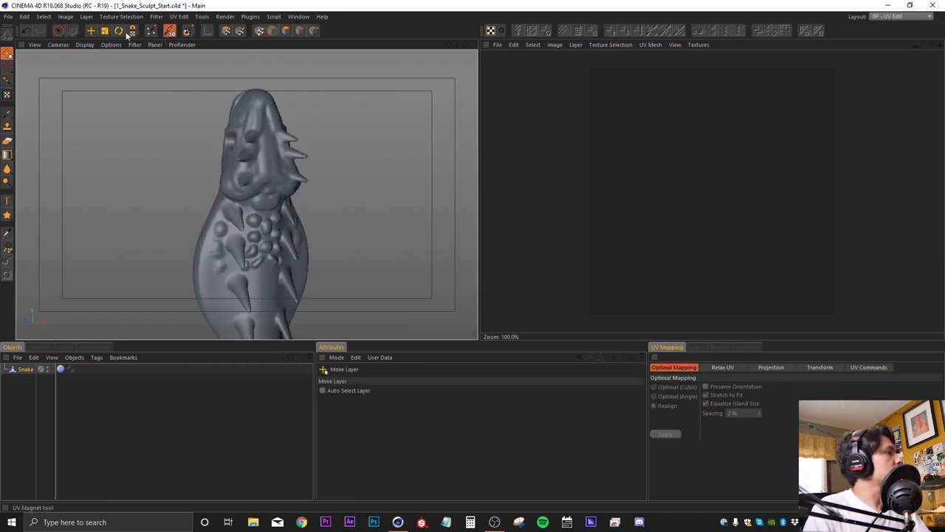
- Run the BodyPaint 3D Setup Wizard on Snake with recalculated UVs, Optimal Cubic Mapping and Single Material Mode
{"action": "left_click", "coordinate": [151, 31]}
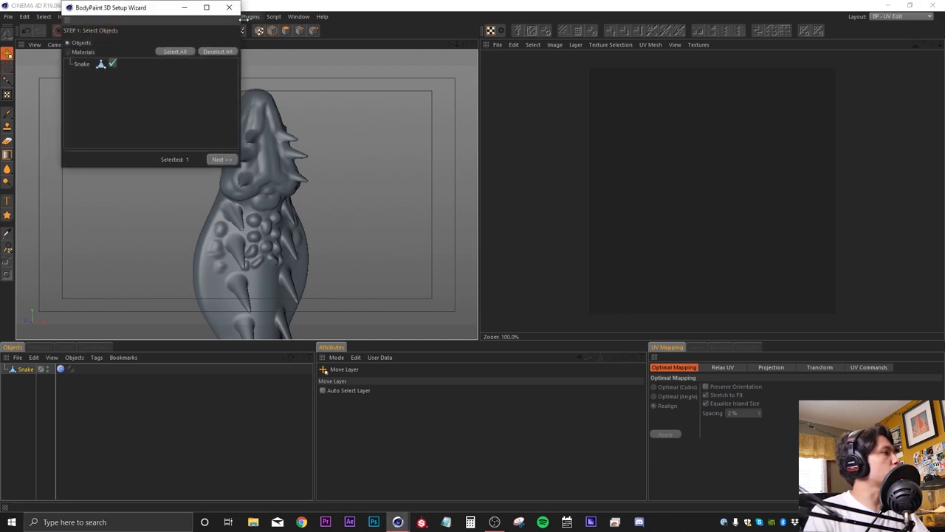
{"action": "left_click_drag", "start_coordinate": [167, 11], "coordinate": [511, 86]}
{"action": "left_click", "coordinate": [562, 234]}
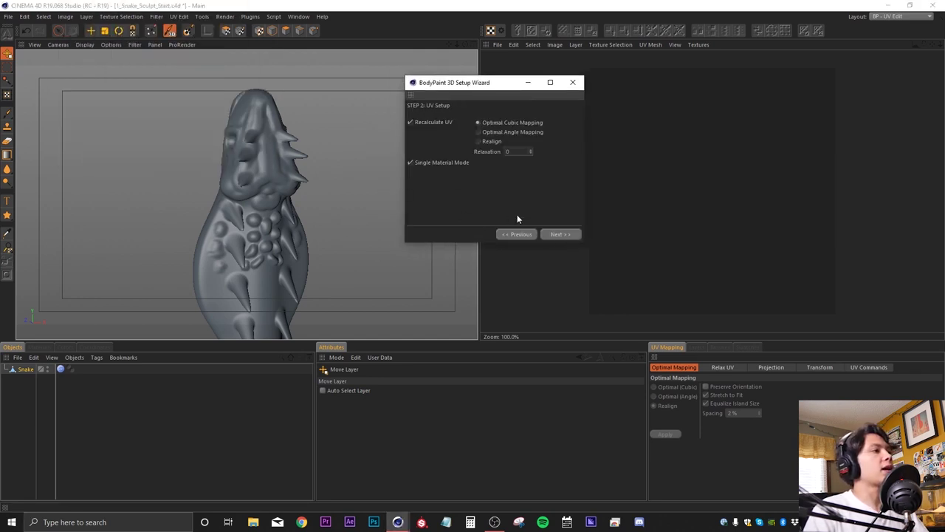
{"action": "left_click", "coordinate": [558, 234]}
{"action": "left_click", "coordinate": [556, 235]}
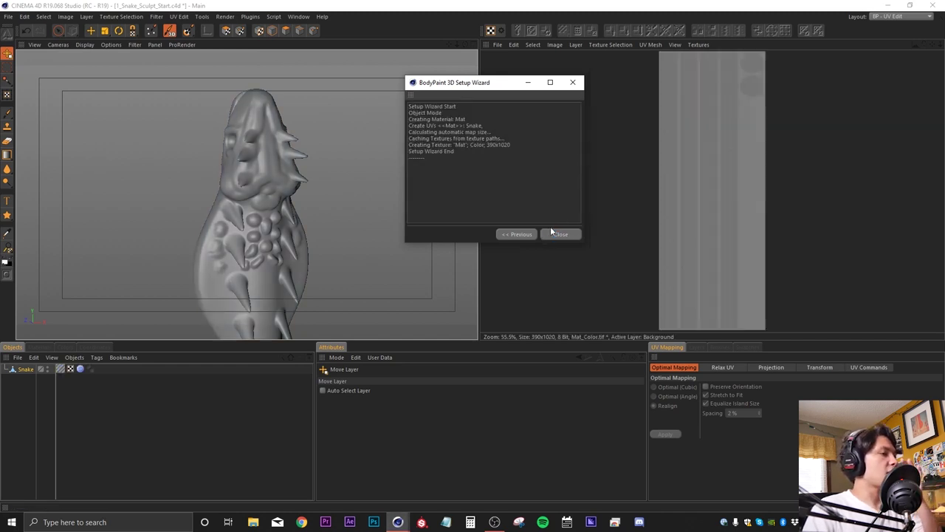
{"action": "left_click", "coordinate": [561, 234]}
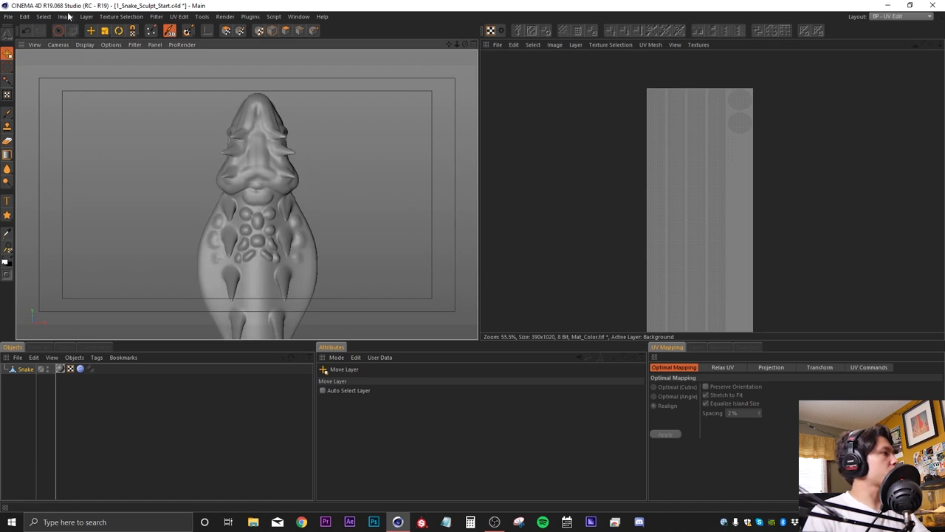
- Try painting strokes along the snake's head and neck with the Brush at size 10, and undo them
{"action": "left_click", "coordinate": [7, 113]}
{"action": "middle_click_drag", "start_coordinate": [252, 282], "coordinate": [246, 188], "text": "alt"}
{"action": "left_click_drag", "start_coordinate": [256, 213], "coordinate": [251, 84]}
{"action": "middle_click_drag", "start_coordinate": [255, 123], "coordinate": [260, 207], "text": "alt"}
{"action": "left_click_drag", "start_coordinate": [264, 145], "coordinate": [252, 159], "text": "alt"}
{"action": "left_click_drag", "start_coordinate": [256, 111], "coordinate": [267, 147]}
{"action": "left_click_drag", "start_coordinate": [273, 181], "coordinate": [310, 198], "text": "alt"}
{"action": "key", "text": "ctrl+z"}
{"action": "key", "text": "ctrl+z"}
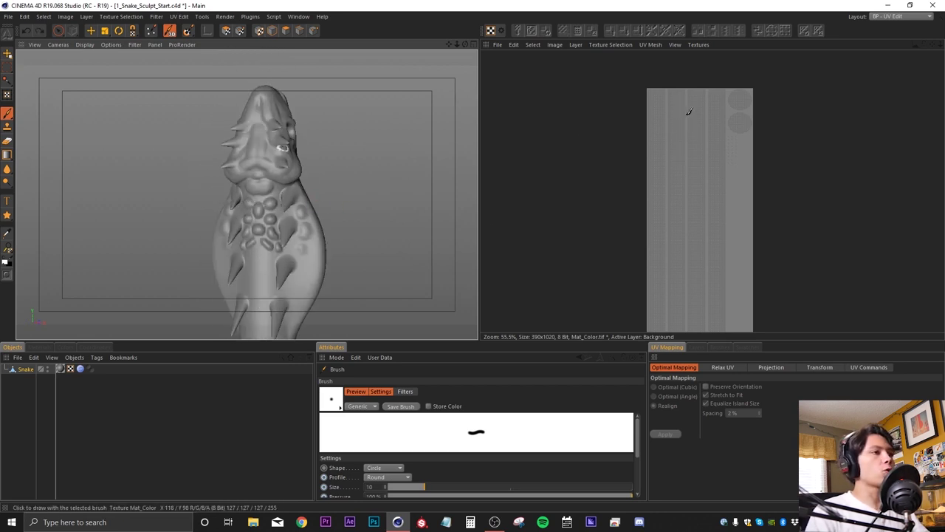
- Examine the snake's unwrapped UV texture map up close
{"action": "scroll", "coordinate": [687, 108], "scroll_direction": "up", "scroll_amount": 4}
{"action": "middle_click_drag", "start_coordinate": [697, 111], "coordinate": [683, 173], "text": "alt"}
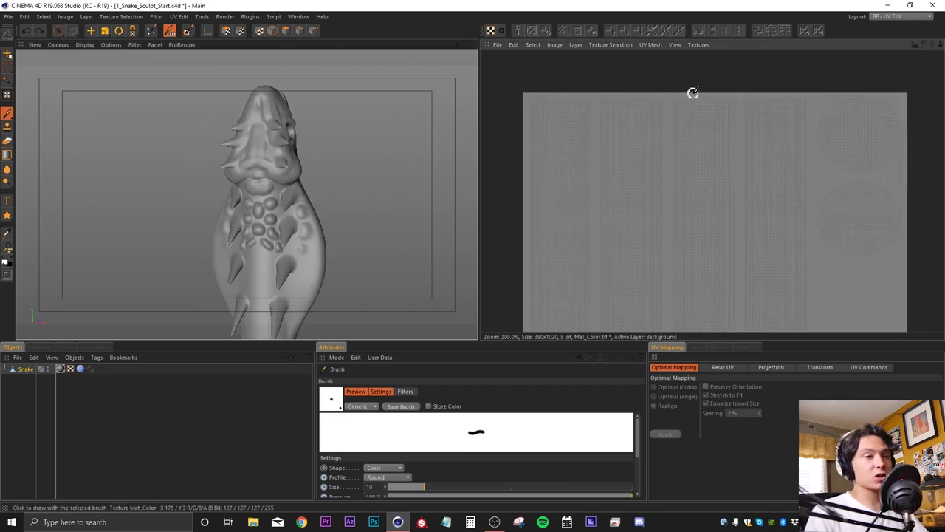
{"action": "scroll", "coordinate": [569, 150], "scroll_direction": "down", "scroll_amount": 2}
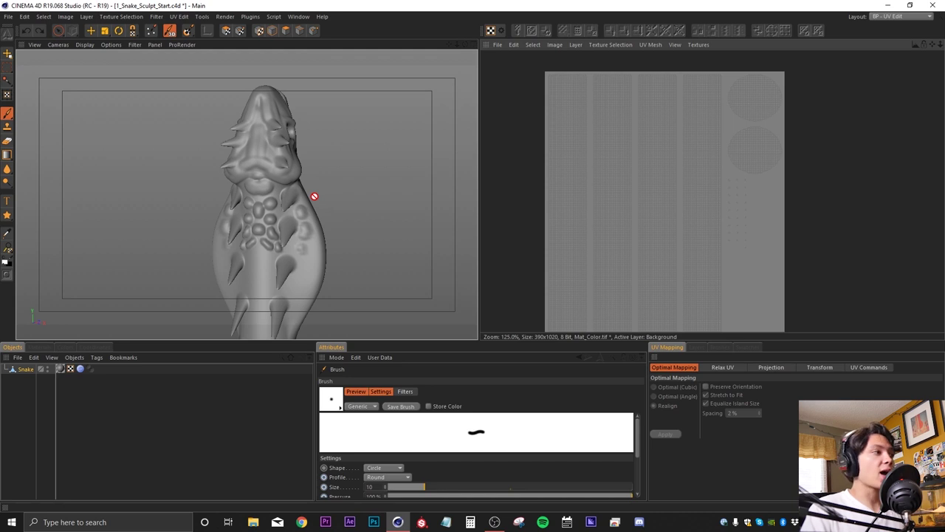
- Switch back to the Startup (User) layout and add a Helix spline
{"action": "left_click_drag", "start_coordinate": [262, 176], "coordinate": [335, 181], "text": "alt"}
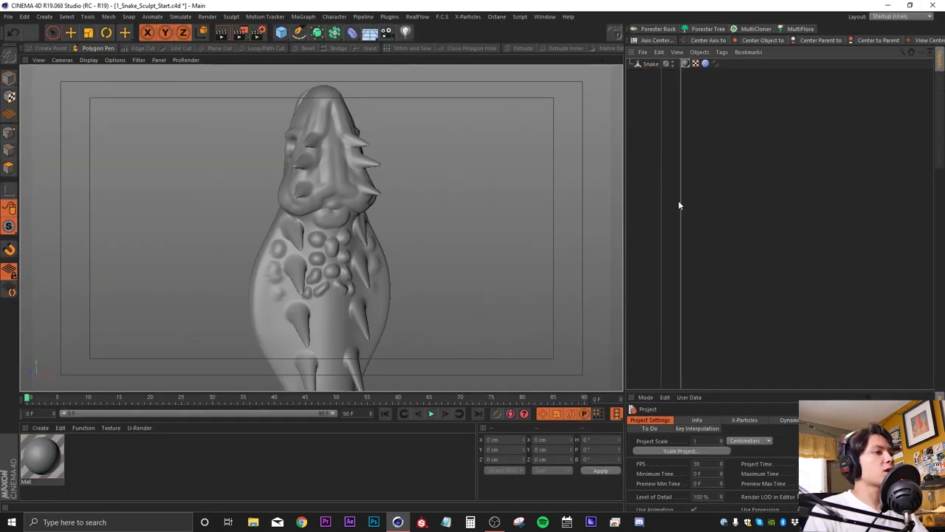
{"action": "left_click_drag", "start_coordinate": [679, 206], "coordinate": [759, 212]}
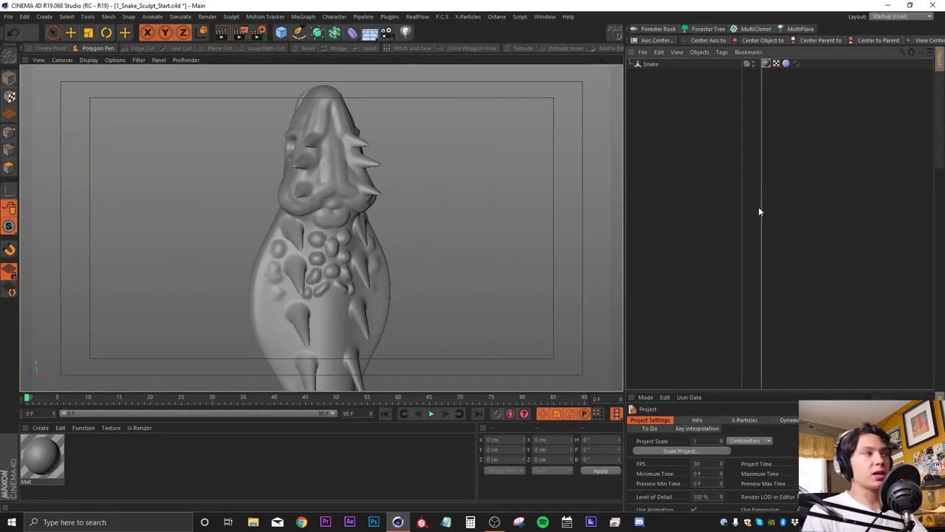
{"action": "left_click_drag", "start_coordinate": [299, 33], "coordinate": [401, 82]}
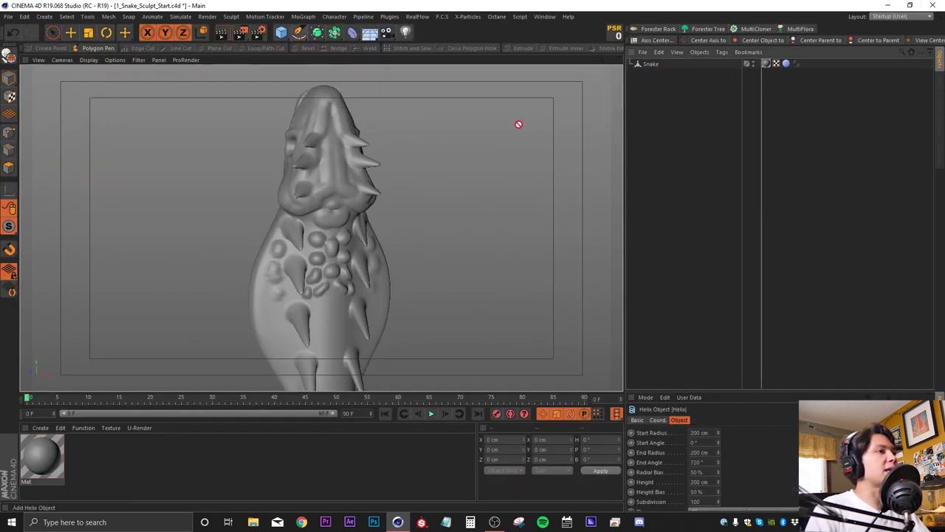
- Hide the Snake in both the viewport and renders, and select the Helix spline
{"action": "left_click", "coordinate": [729, 141]}
{"action": "double_click", "coordinate": [753, 74], "text": "alt"}
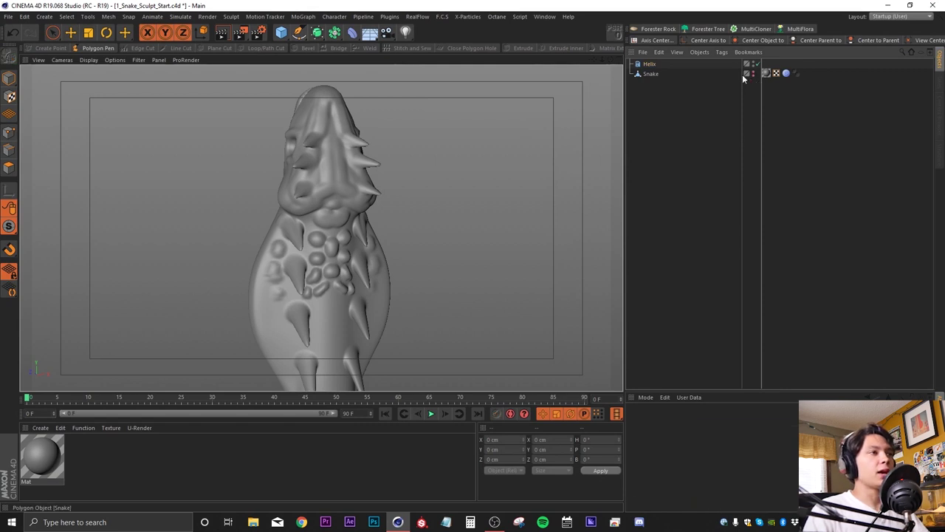
{"action": "left_click", "coordinate": [649, 65]}
{"action": "left_click_drag", "start_coordinate": [650, 65], "coordinate": [572, 205]}
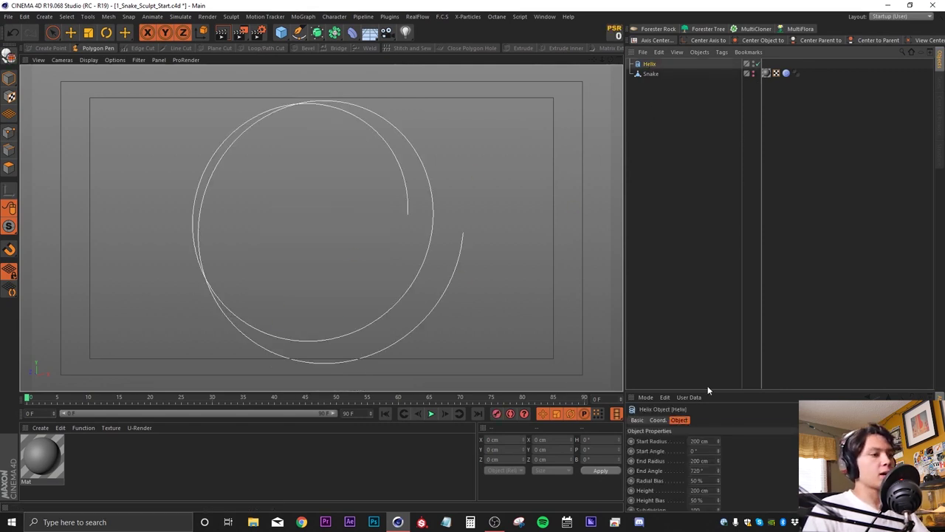
- Set the Helix's plane to XZ and its End Angle to 5000°
{"action": "left_click_drag", "start_coordinate": [711, 389], "coordinate": [710, 264]}
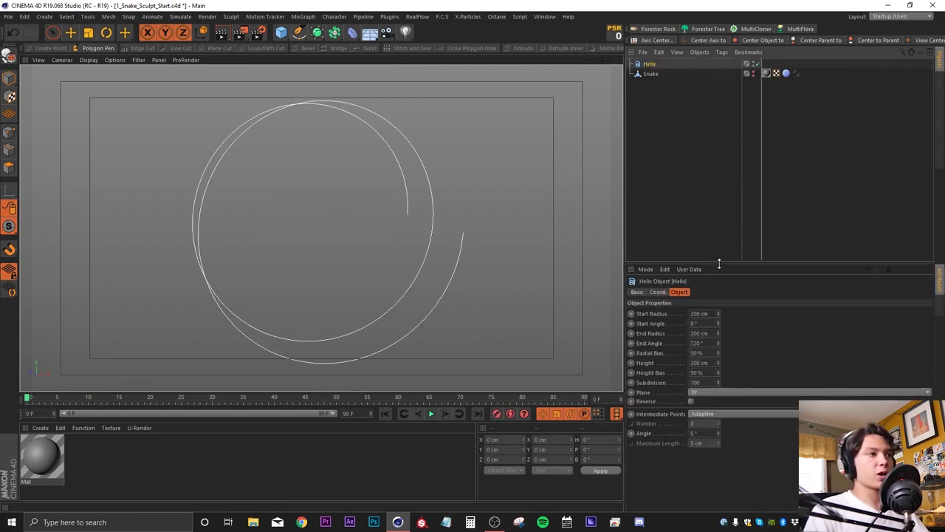
{"action": "left_click", "coordinate": [705, 393]}
{"action": "left_click", "coordinate": [711, 426]}
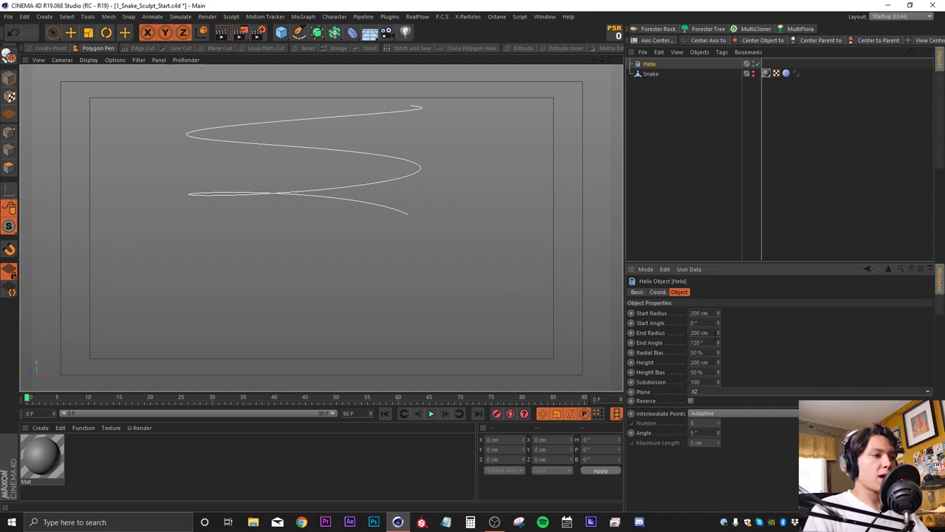
{"action": "double_click", "coordinate": [708, 342]}
{"action": "type", "text": "5000"}
{"action": "key", "text": "Return"}
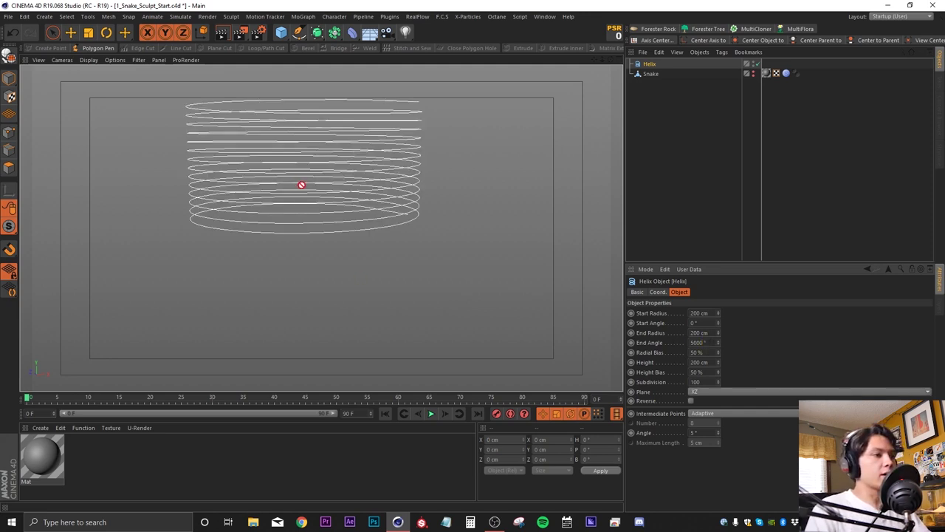
- Frame the Helix in the view and open its Height value for editing
{"action": "key", "text": "h"}
{"action": "left_click", "coordinate": [640, 363]}
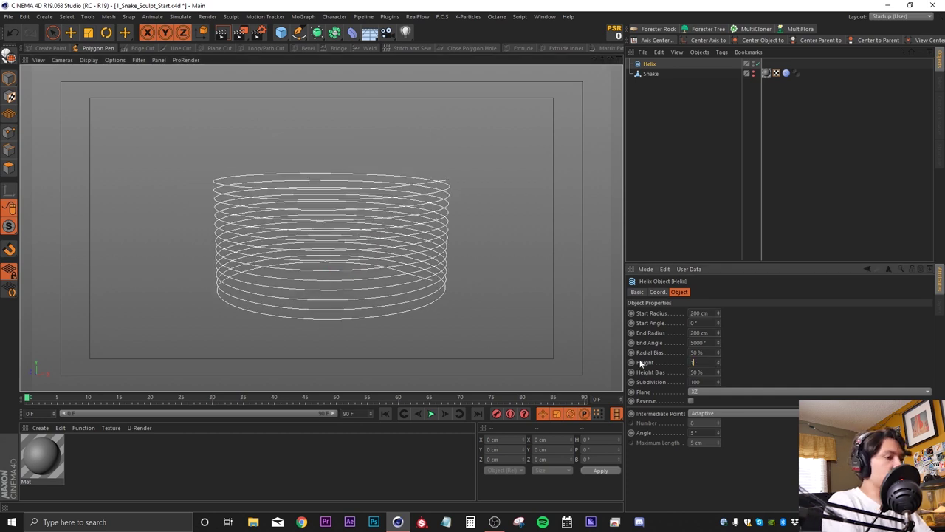
- Set the helix's height to 1000 cm and taper it with a 21 cm end radius, 88% radial bias and 19% height bias
{"action": "type", "text": "1000"}
{"action": "key", "text": "Return"}
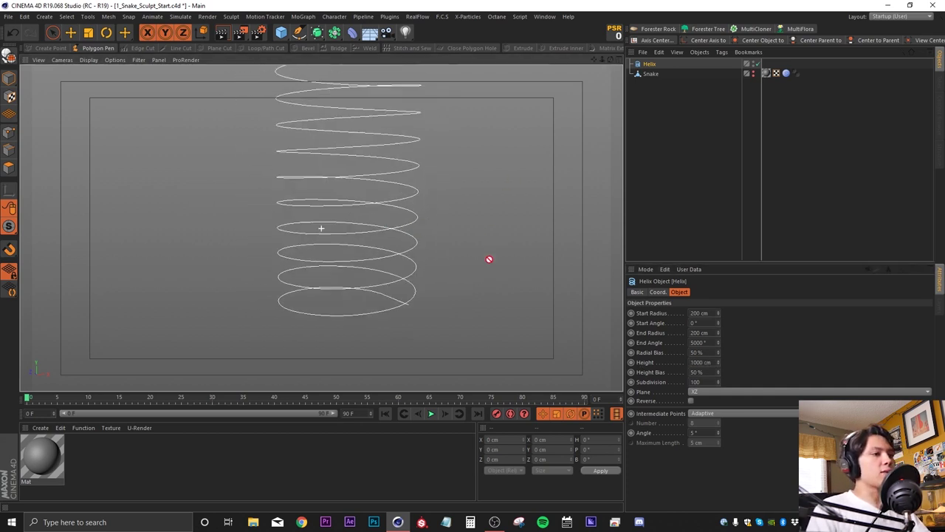
{"action": "left_click_drag", "start_coordinate": [718, 353], "coordinate": [713, 359]}
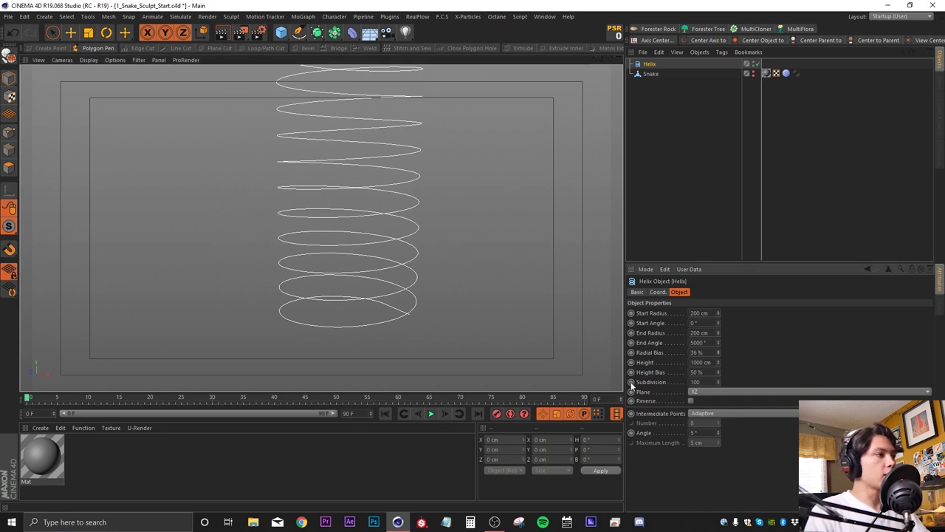
{"action": "key", "text": "ctrl+z"}
{"action": "left_click_drag", "start_coordinate": [717, 332], "coordinate": [720, 387]}
{"action": "left_click_drag", "start_coordinate": [307, 321], "coordinate": [307, 281], "text": "alt"}
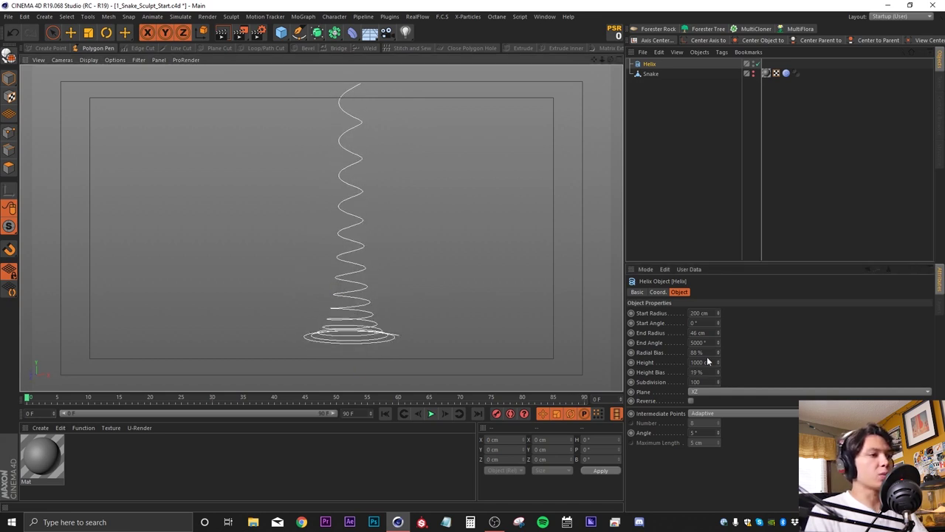
{"action": "left_click_drag", "start_coordinate": [719, 333], "coordinate": [718, 345]}
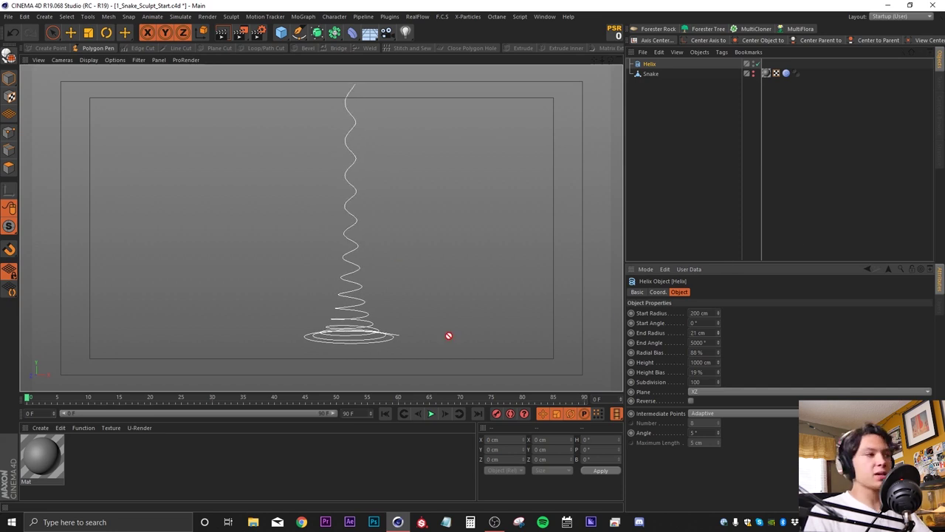
- Shorten the helix to a height of 256 cm and set its end angle to 3000°
{"action": "left_click_drag", "start_coordinate": [717, 362], "coordinate": [717, 379]}
{"action": "left_click_drag", "start_coordinate": [331, 333], "coordinate": [370, 265], "text": "alt"}
{"action": "left_click_drag", "start_coordinate": [710, 343], "coordinate": [656, 340]}
{"action": "type", "text": "3000"}
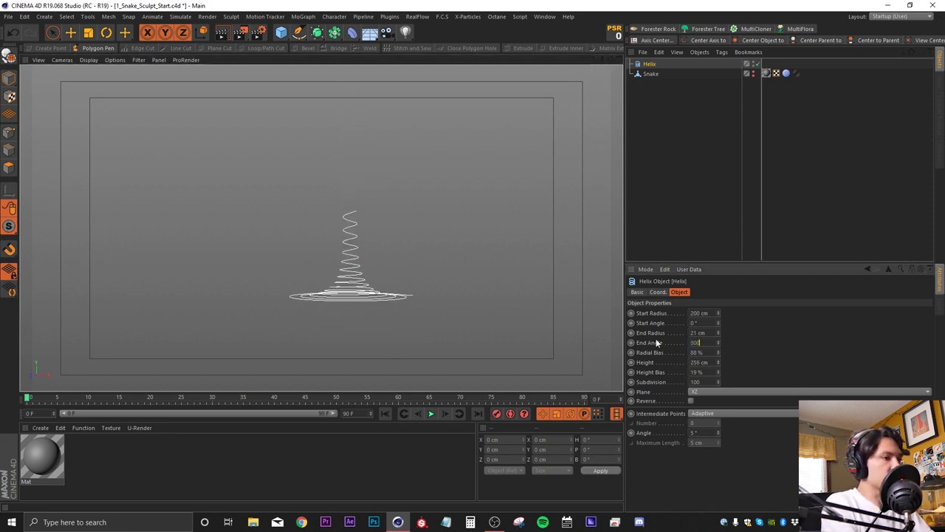
{"action": "key", "text": "Return"}
{"action": "left_click_drag", "start_coordinate": [348, 280], "coordinate": [371, 256], "text": "alt"}
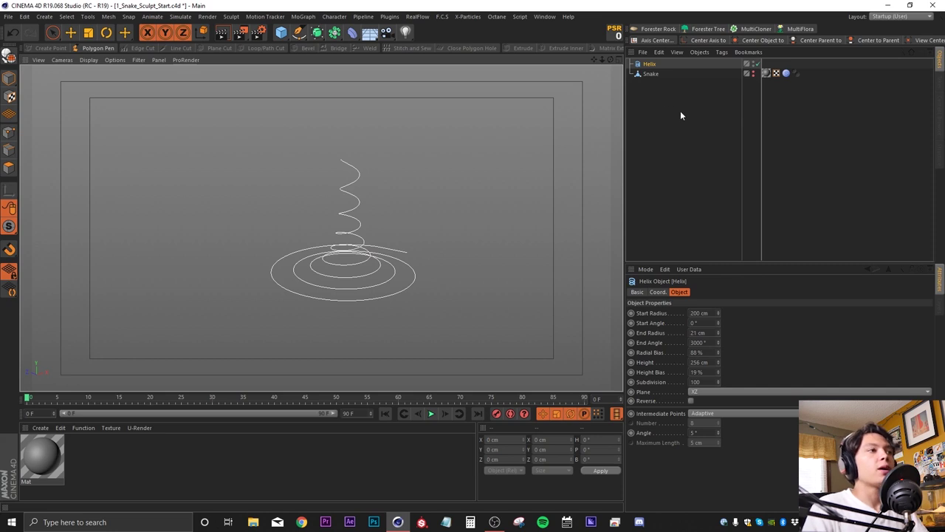
- Add a Spline Wrap deformer to the scene
{"action": "left_click", "coordinate": [662, 98]}
{"action": "key", "text": "shift+c"}
{"action": "type", "text": "sp"}
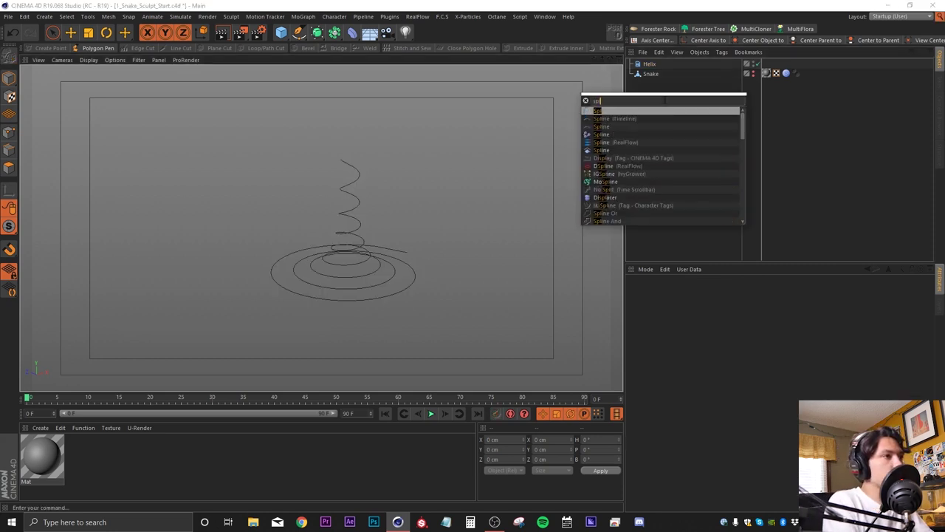
{"action": "type", "text": "line wrap"}
{"action": "key", "text": "Return"}
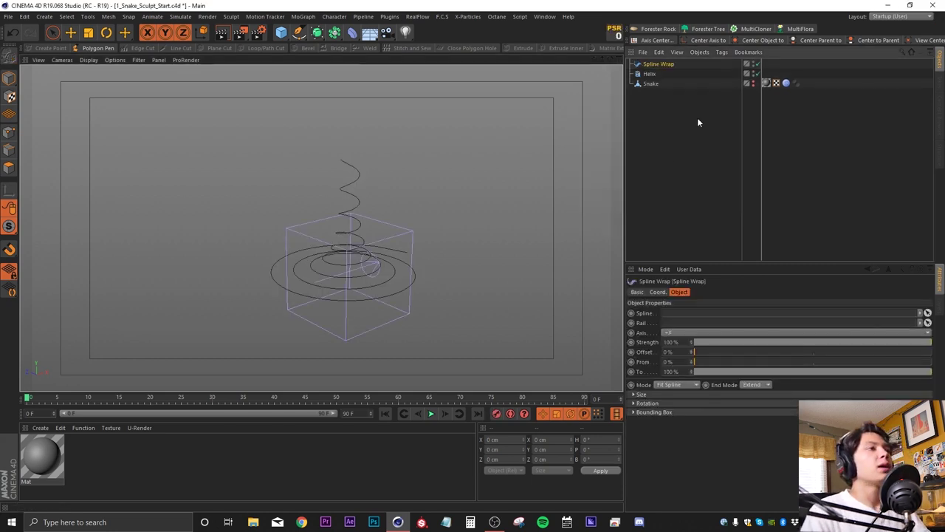
- Make the Spline Wrap a child of the Snake object and assign the Helix as its spline
{"action": "left_click", "coordinate": [643, 84]}
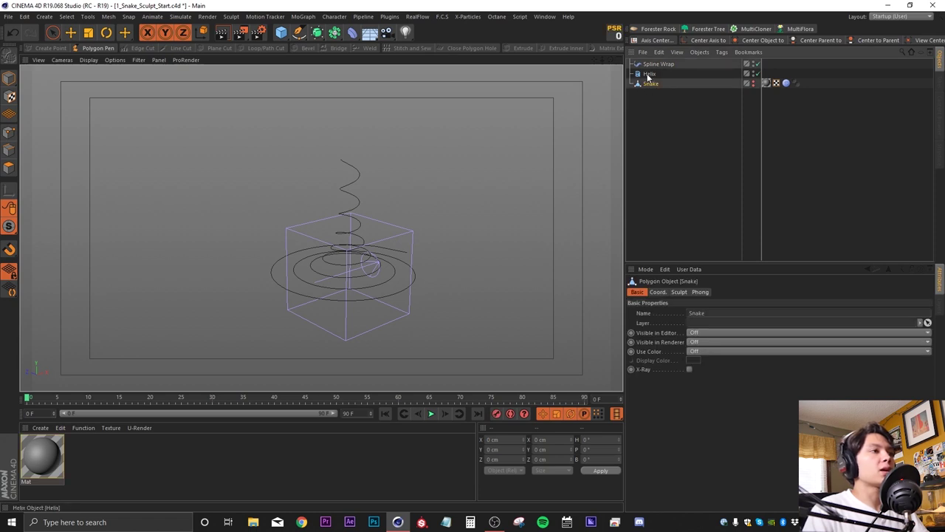
{"action": "left_click", "coordinate": [654, 67]}
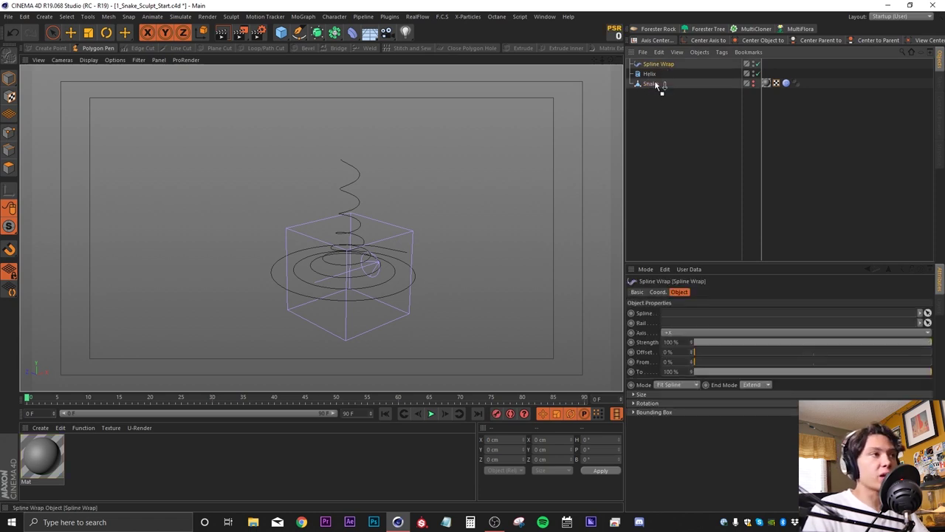
{"action": "left_click_drag", "start_coordinate": [653, 87], "coordinate": [653, 84]}
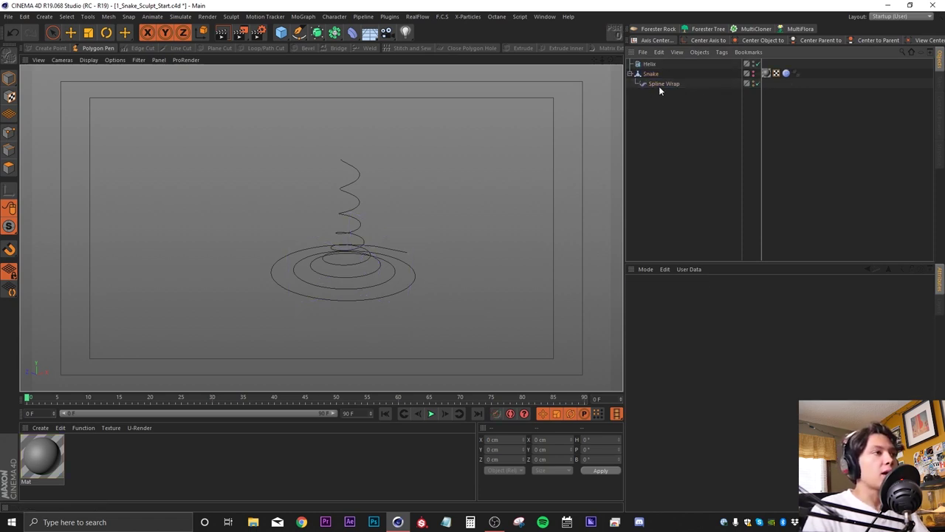
{"action": "left_click", "coordinate": [928, 313]}
{"action": "left_click", "coordinate": [643, 64]}
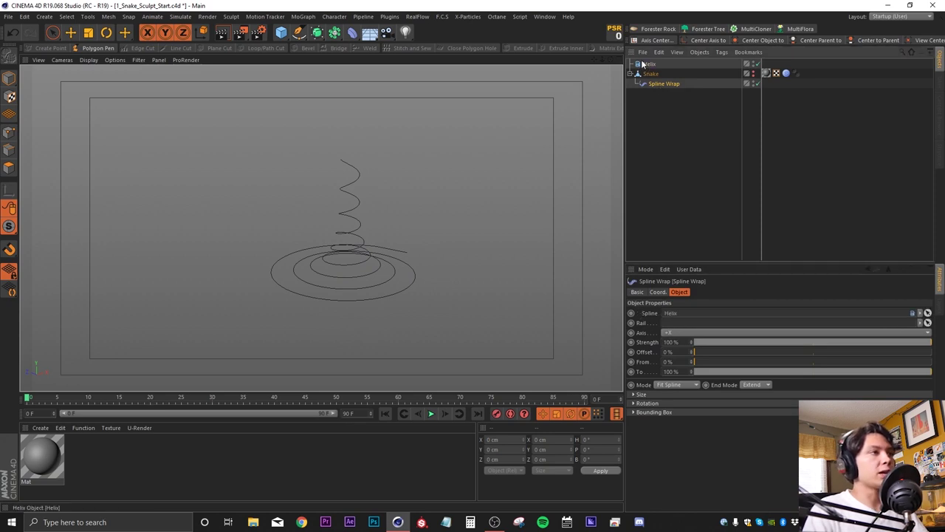
- Make the Snake visible, freeze its Sculpt tag and allow deformations on it
{"action": "left_click", "coordinate": [755, 76]}
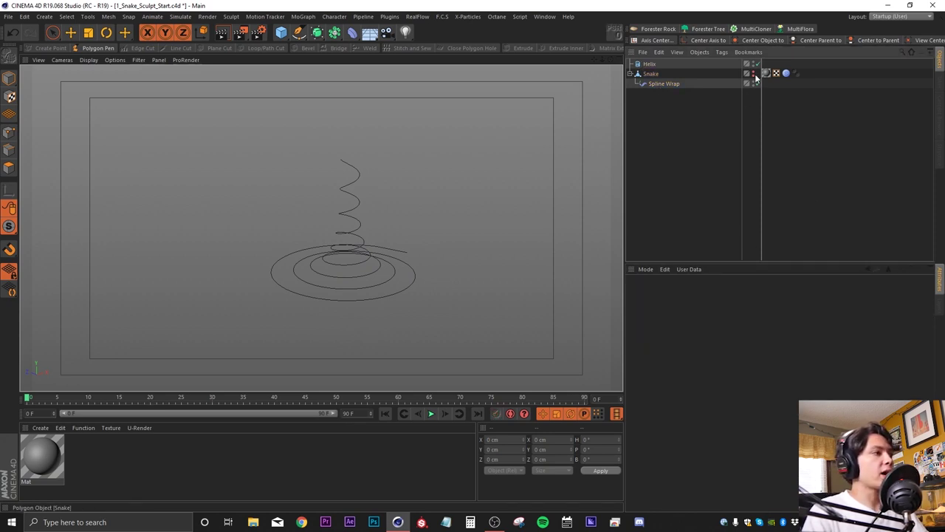
{"action": "left_click", "coordinate": [753, 75]}
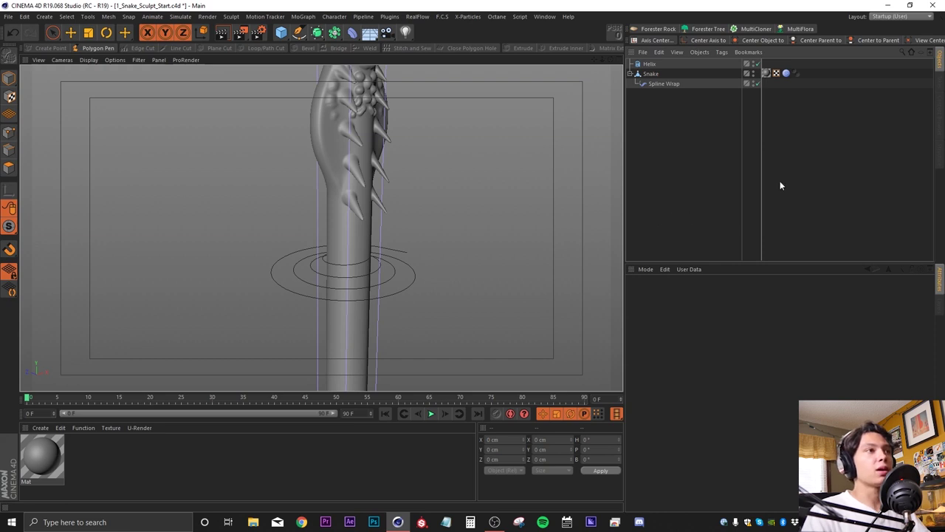
{"action": "left_click", "coordinate": [785, 73]}
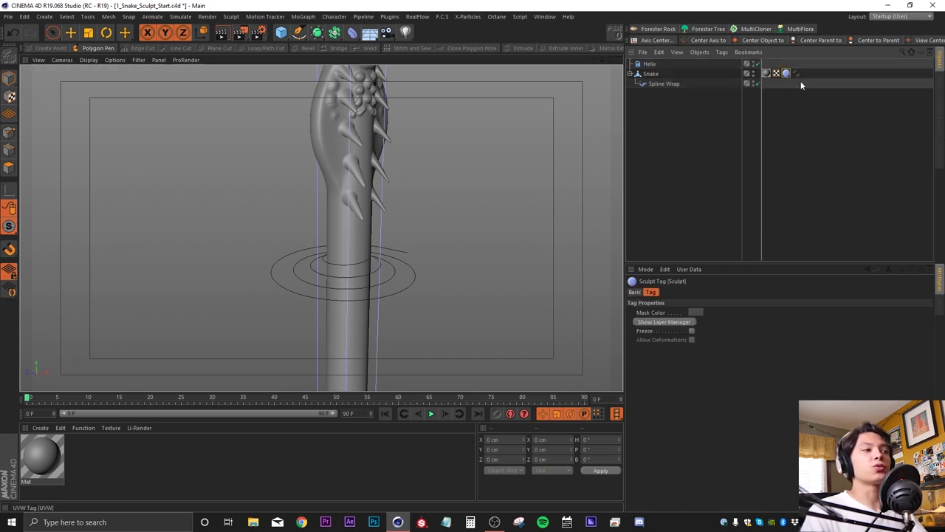
{"action": "left_click", "coordinate": [691, 331]}
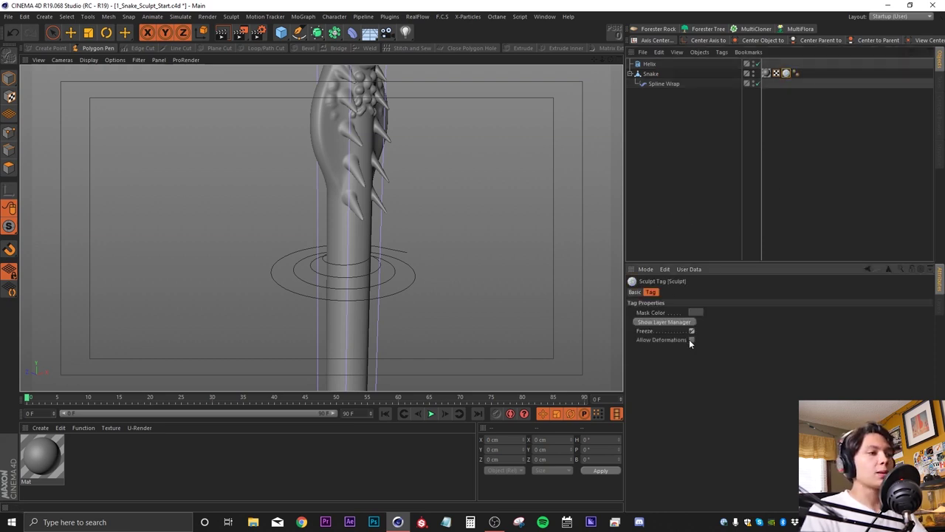
{"action": "left_click", "coordinate": [692, 340]}
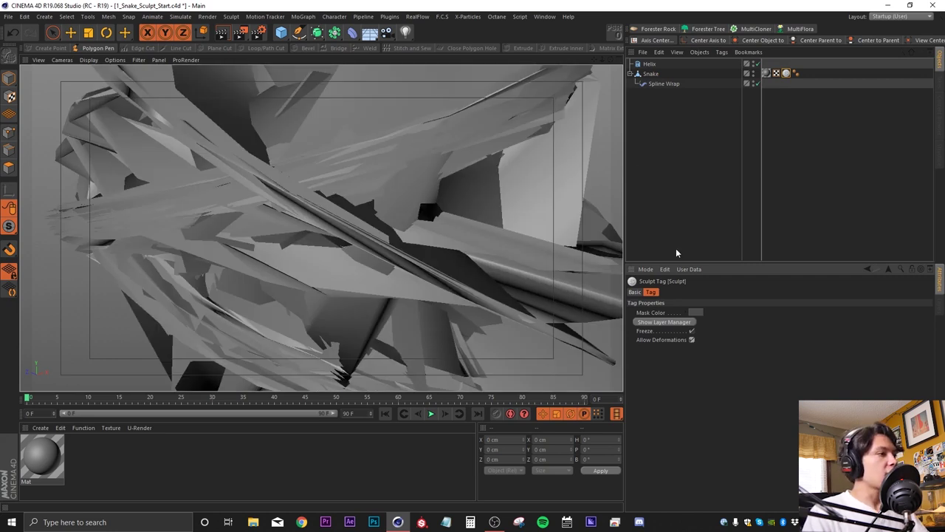
- Set the Spline Wrap's axis to +Y so the snake follows the helix along its length
{"action": "left_click", "coordinate": [665, 84]}
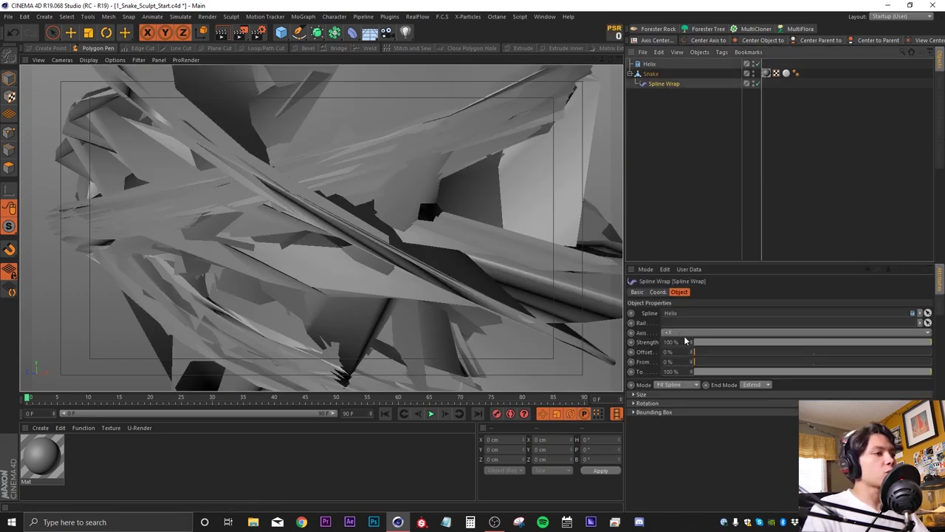
{"action": "left_click", "coordinate": [675, 333]}
{"action": "left_click", "coordinate": [674, 362]}
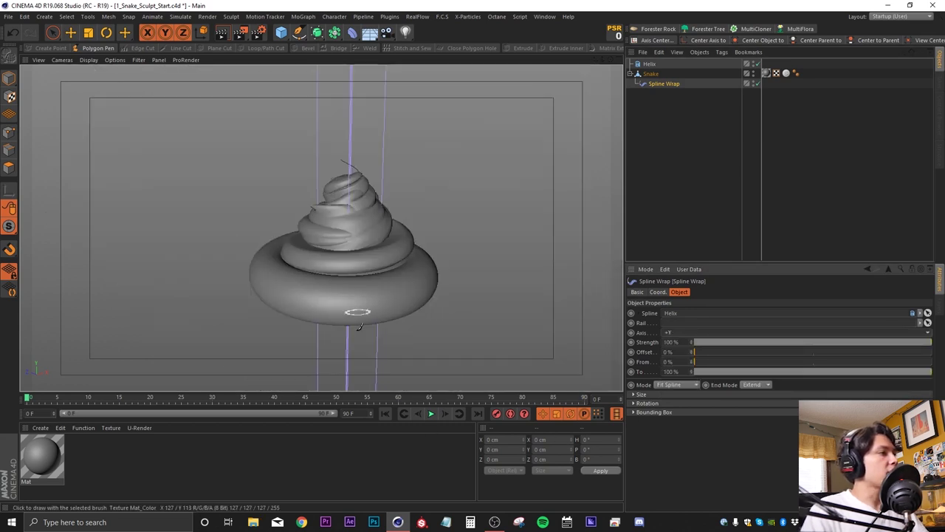
{"action": "middle_click_drag", "start_coordinate": [357, 287], "coordinate": [320, 281], "text": "alt"}
{"action": "mouse_move", "coordinate": [287, 232]}
{"action": "left_mouse_down", "text": "alt"}
{"action": "mouse_move", "coordinate": [424, 239]}
{"action": "mouse_move", "coordinate": [310, 231]}
{"action": "mouse_move", "coordinate": [291, 246]}
{"action": "left_mouse_up", "text": "alt"}
{"action": "right_click_drag", "start_coordinate": [291, 246], "coordinate": [307, 243], "text": "alt"}
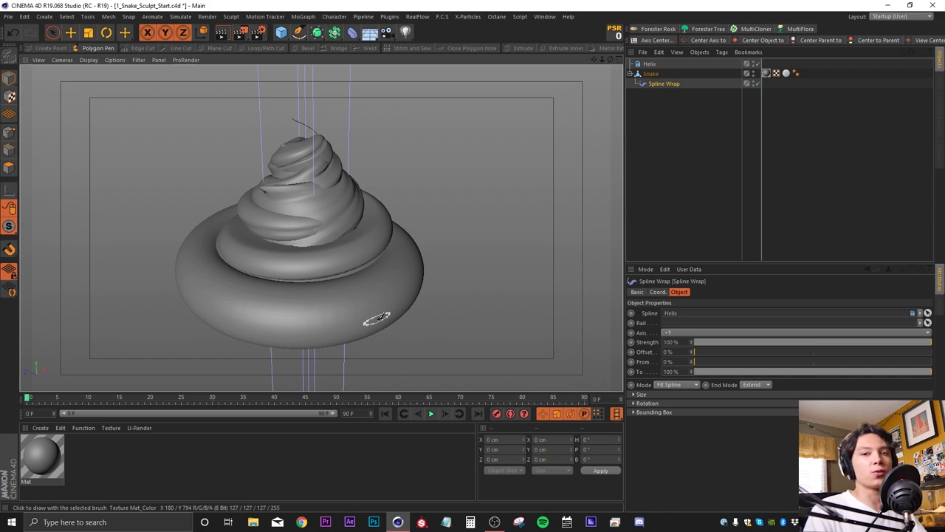
- Change the Spline Wrap's mode from Fit Spline to Keep Length
{"action": "left_click", "coordinate": [663, 385]}
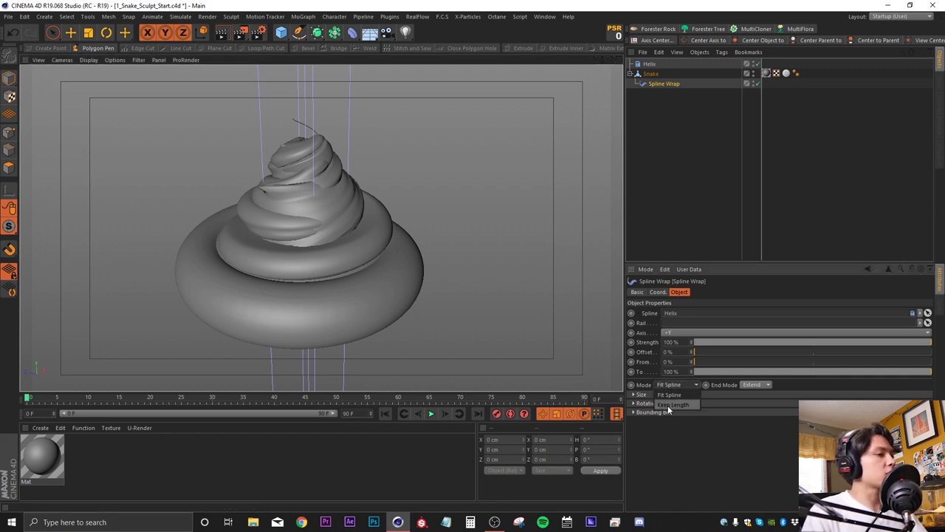
{"action": "left_click", "coordinate": [669, 406]}
{"action": "left_click_drag", "start_coordinate": [328, 242], "coordinate": [479, 79], "text": "alt"}
- Raise the Spline Wrap's flat Rotation curve to about halfway so the snake's head and spikes turn upright
{"action": "left_click", "coordinate": [633, 403]}
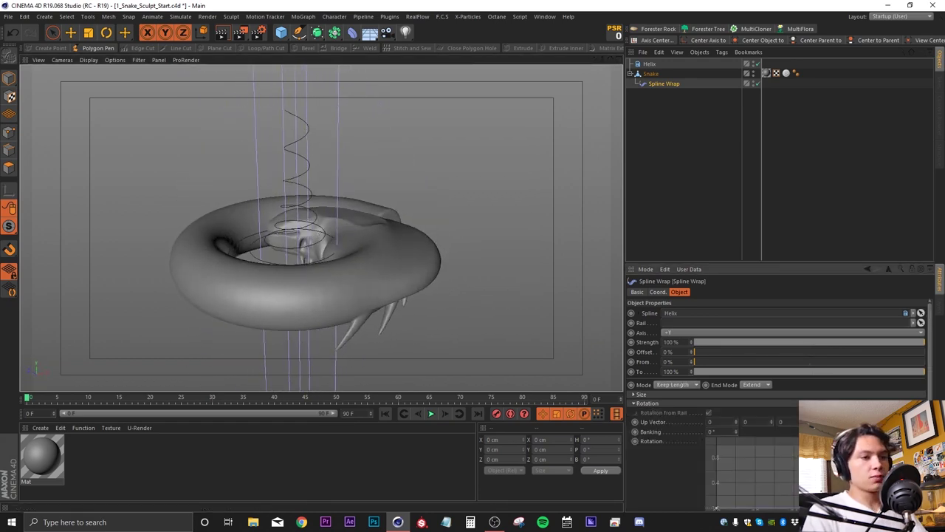
{"action": "scroll", "coordinate": [671, 396], "scroll_direction": "down", "scroll_amount": 3}
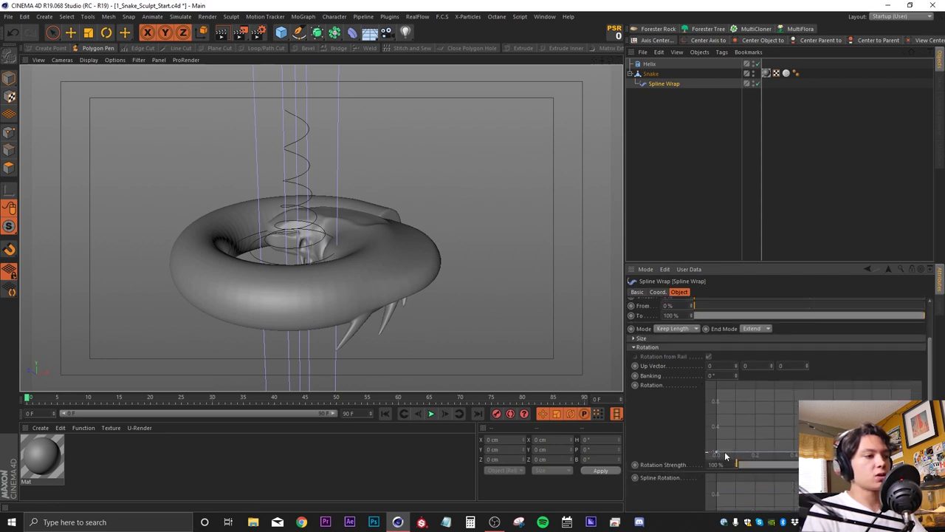
{"action": "left_click_drag", "start_coordinate": [726, 456], "coordinate": [718, 426]}
{"action": "left_click_drag", "start_coordinate": [388, 304], "coordinate": [418, 310], "text": "alt"}
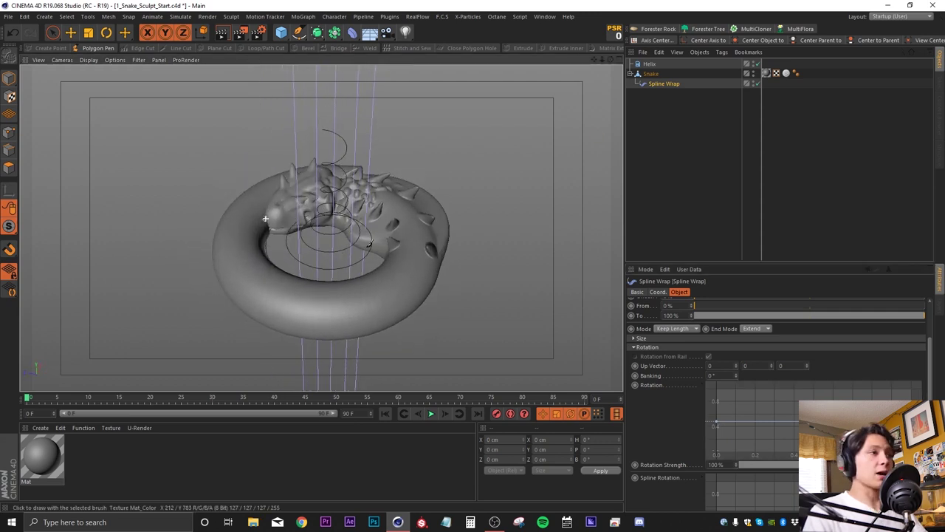
- Increase the Spline Wrap's offset to slide the snake up the helix until its head extends beyond the upper end
{"action": "left_click", "coordinate": [643, 127]}
{"action": "left_click", "coordinate": [670, 84]}
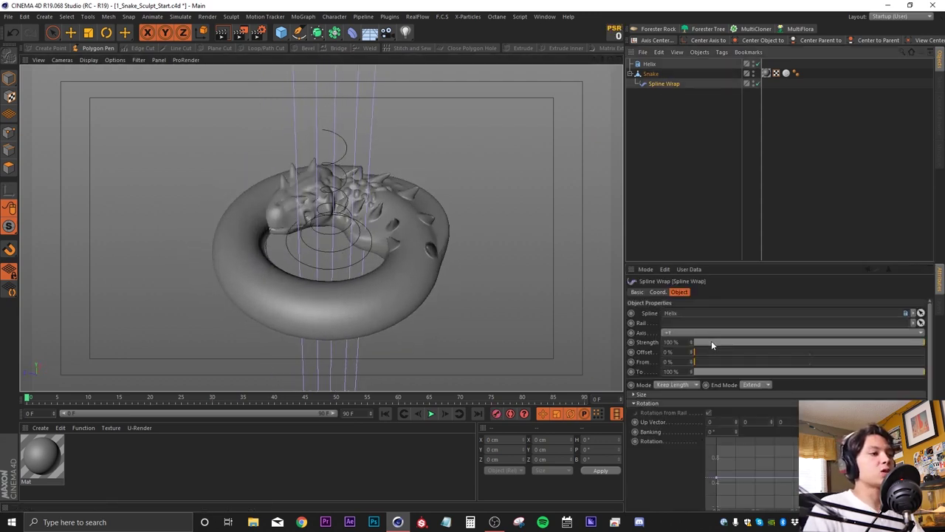
{"action": "mouse_move", "coordinate": [705, 351]}
{"action": "left_mouse_down"}
{"action": "mouse_move", "coordinate": [850, 344]}
{"action": "mouse_move", "coordinate": [870, 326]}
{"action": "left_mouse_up"}
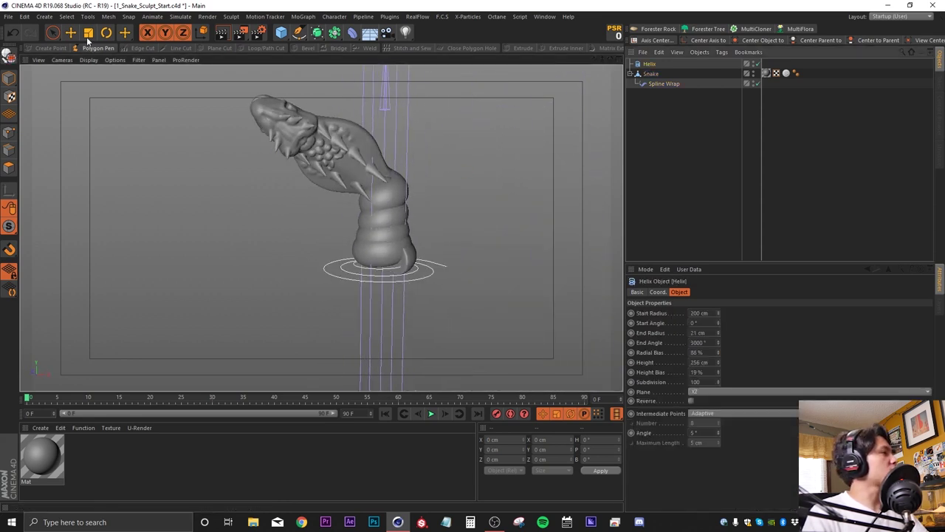
- Try scaling the Helix up uniformly, and undo the scaling
{"action": "left_click", "coordinate": [88, 33]}
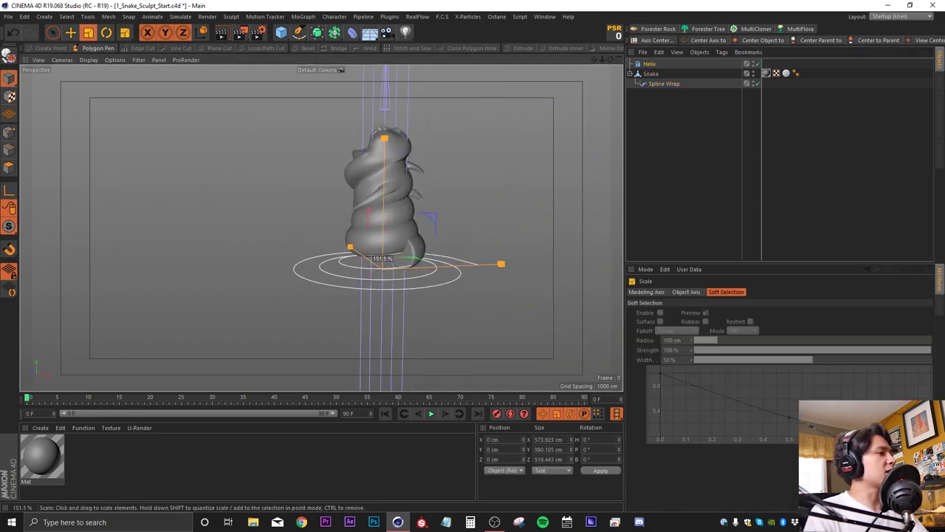
{"action": "left_click_drag", "start_coordinate": [206, 209], "coordinate": [264, 209]}
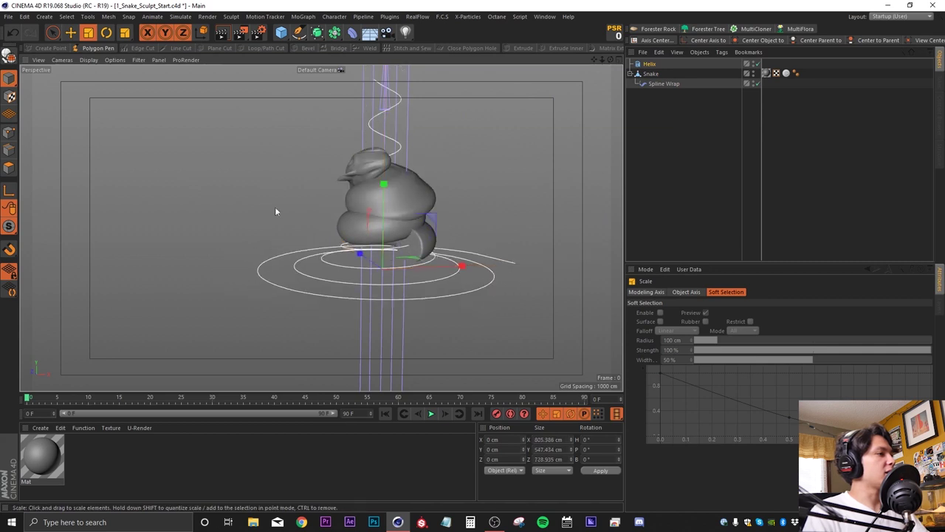
{"action": "key", "text": "ctrl+z"}
{"action": "middle_click_drag", "start_coordinate": [353, 185], "coordinate": [323, 235], "text": "alt"}
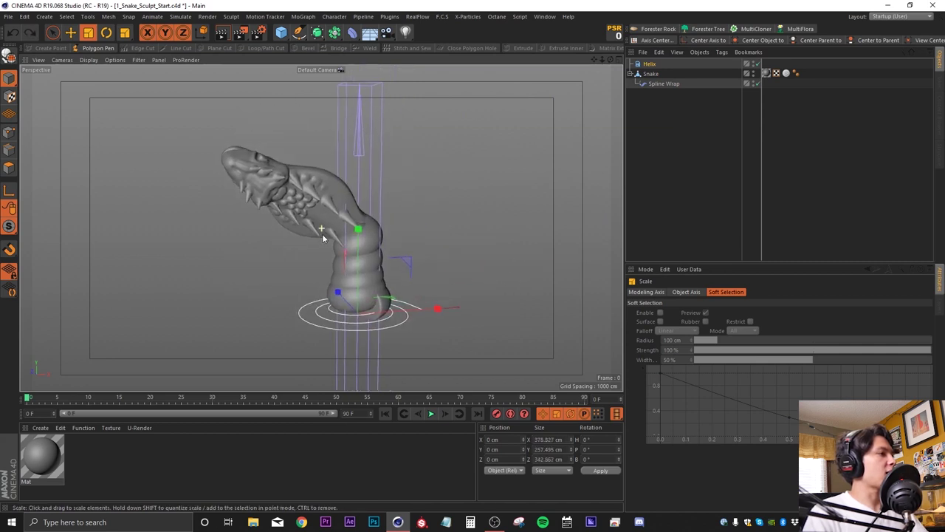
- Switch to the open 2_Snake_Animation_Start.c4d project and enlarge the object list to show the whole hierarchy
{"action": "left_click", "coordinate": [672, 131]}
{"action": "left_click", "coordinate": [545, 16]}
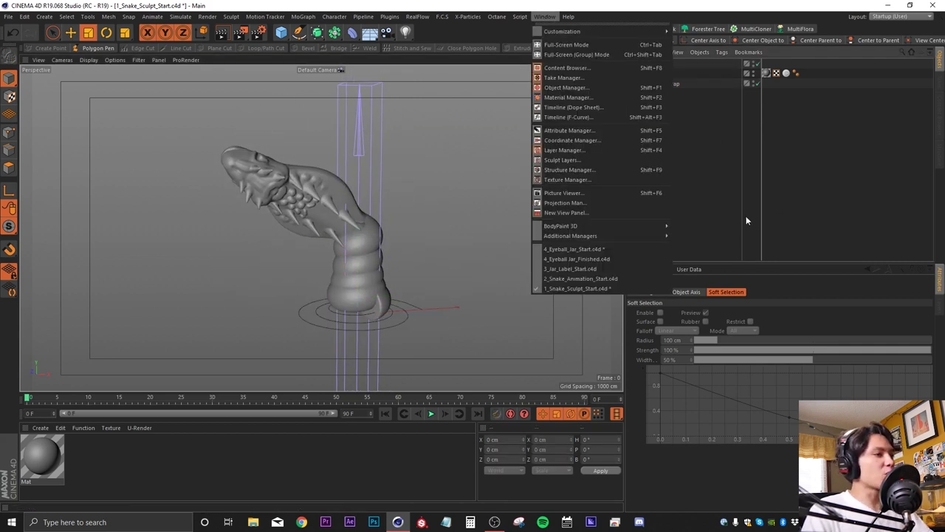
{"action": "left_click", "coordinate": [579, 279]}
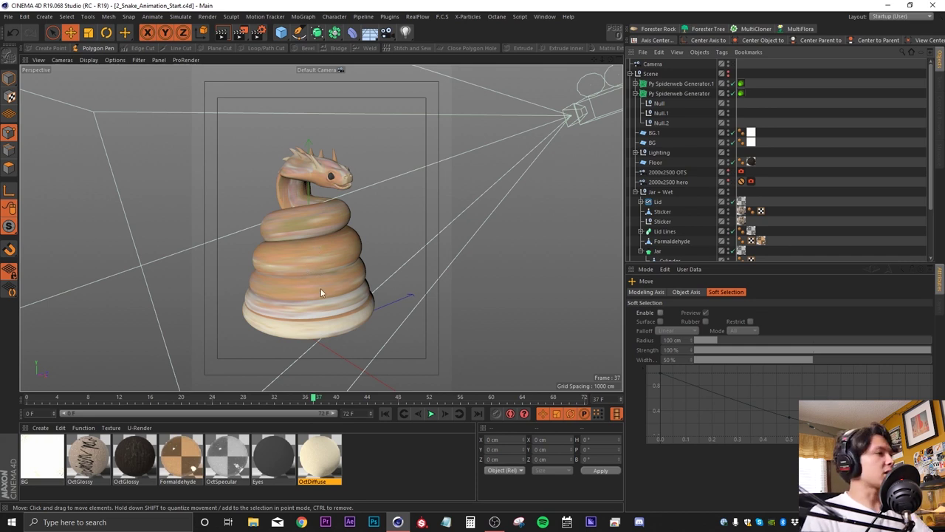
{"action": "left_click_drag", "start_coordinate": [722, 262], "coordinate": [723, 382]}
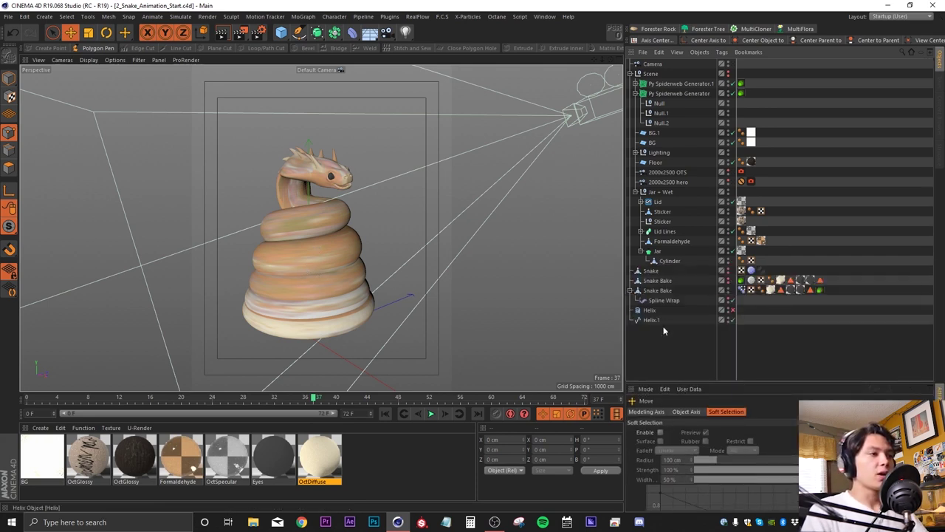
- Hide the Snake Bake that holds the Spline Wrap and enable Helix in place of Helix.1, viewed through the scene Camera
{"action": "left_click", "coordinate": [727, 292]}
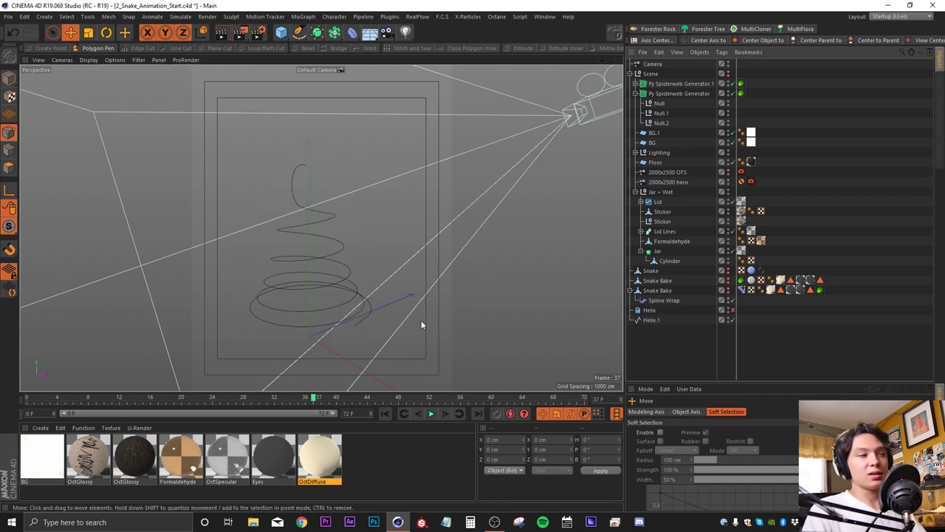
{"action": "left_click", "coordinate": [732, 320]}
{"action": "left_click", "coordinate": [732, 310]}
{"action": "left_click_drag", "start_coordinate": [294, 195], "coordinate": [248, 220], "text": "alt"}
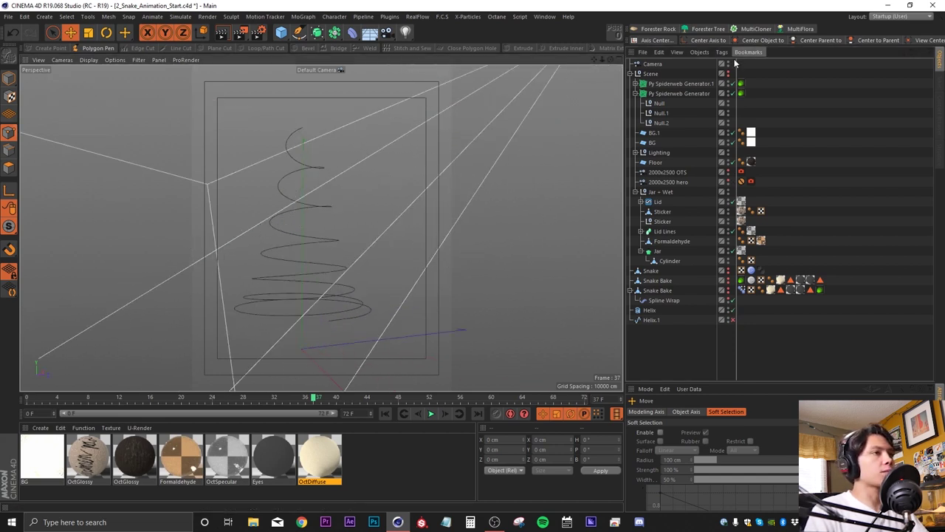
{"action": "left_click", "coordinate": [734, 64]}
{"action": "left_click", "coordinate": [734, 65]}
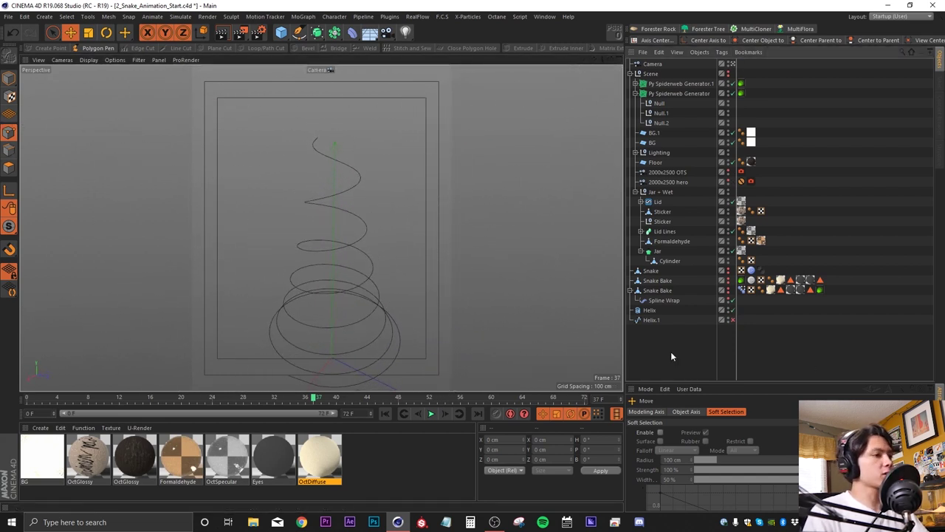
- Make the Helix an editable spline and delete the points at its upper tip with Live Selection
{"action": "left_click", "coordinate": [650, 310]}
{"action": "key", "text": "c"}
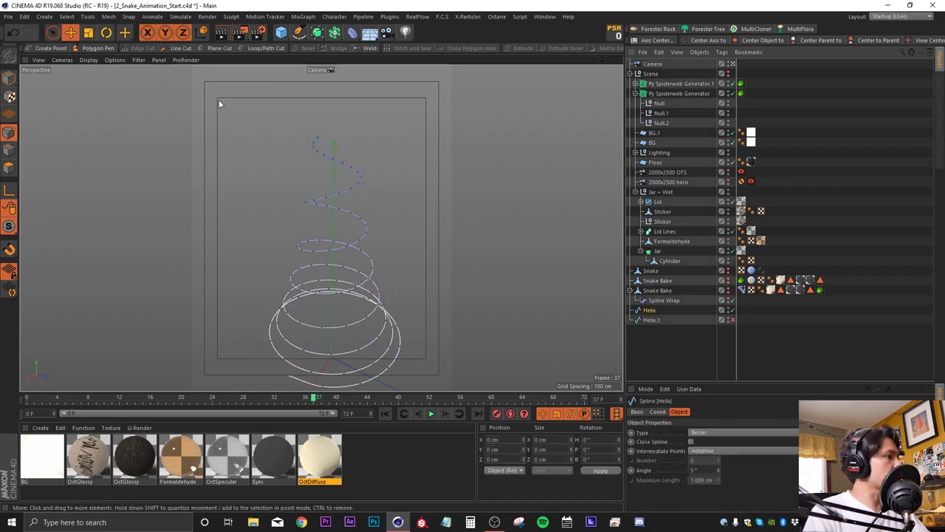
{"action": "left_click", "coordinate": [53, 31]}
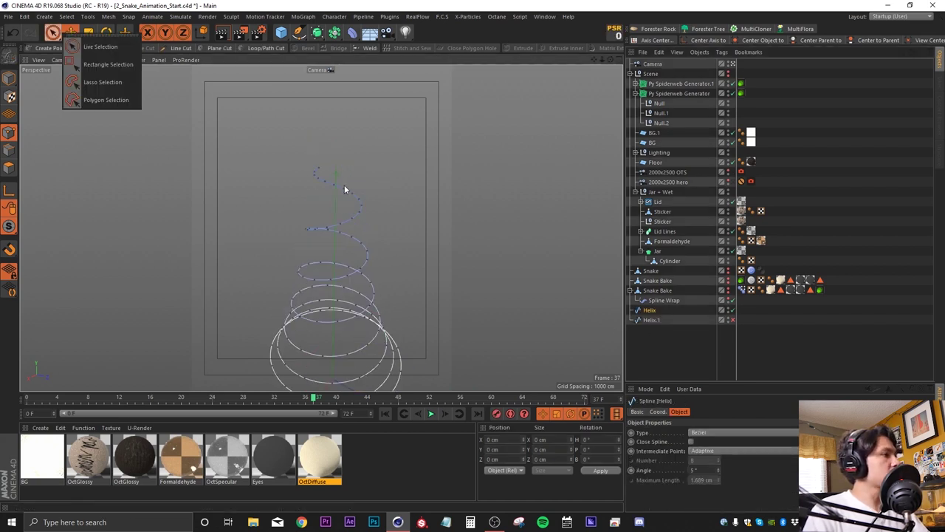
{"action": "left_click", "coordinate": [113, 43]}
{"action": "left_click_drag", "start_coordinate": [317, 182], "coordinate": [335, 187]}
{"action": "key", "text": "Delete"}
{"action": "scroll", "coordinate": [334, 208], "scroll_direction": "up", "scroll_amount": 5}
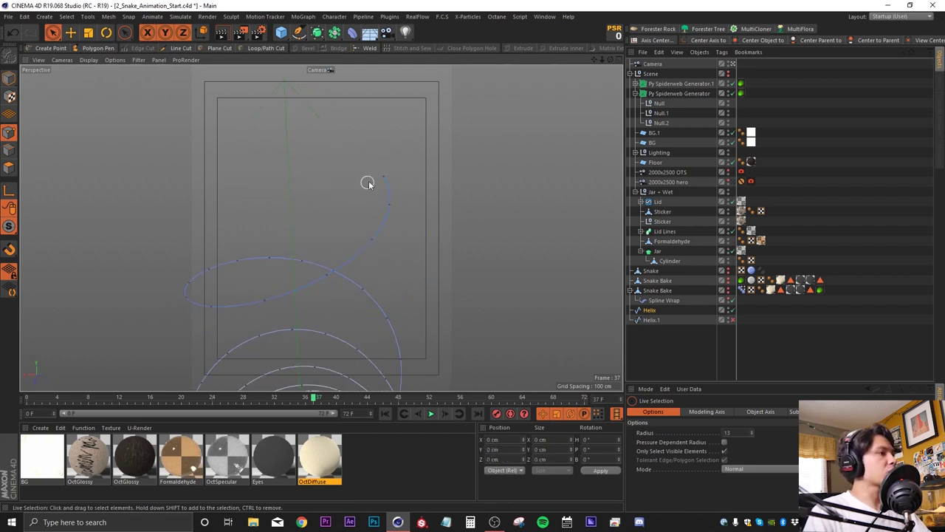
- Reshape the shortened Helix's upper end by raising its end point to about Y 264 cm and shifting it to Z 9.4 cm
{"action": "left_click", "coordinate": [372, 177]}
{"action": "scroll", "coordinate": [323, 221], "scroll_direction": "down", "scroll_amount": 5}
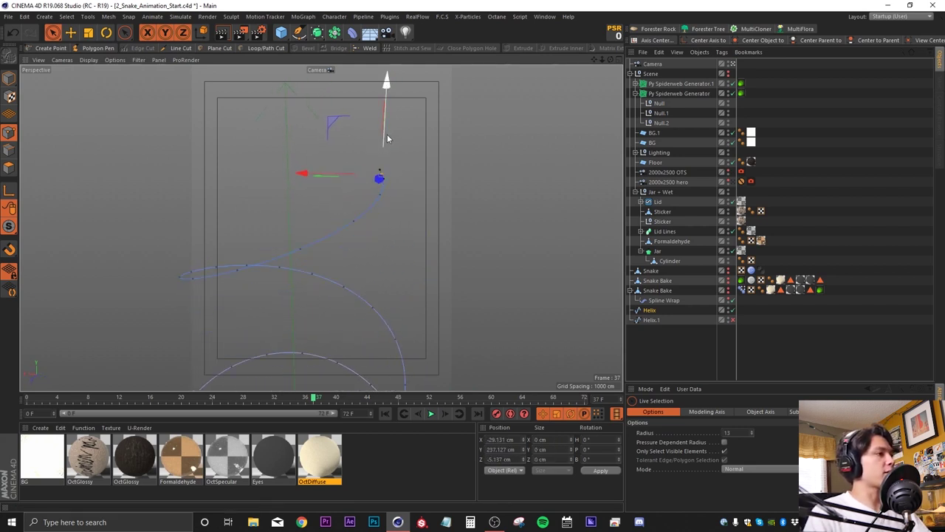
{"action": "left_click_drag", "start_coordinate": [384, 139], "coordinate": [385, 109]}
{"action": "scroll", "coordinate": [367, 158], "scroll_direction": "down", "scroll_amount": 5}
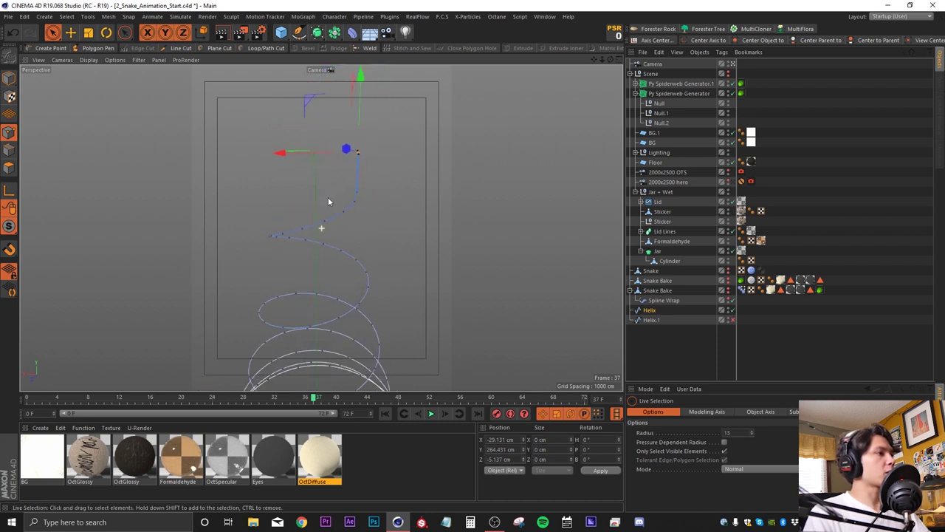
{"action": "left_click_drag", "start_coordinate": [373, 215], "coordinate": [171, 193], "text": "alt"}
{"action": "left_click_drag", "start_coordinate": [240, 135], "coordinate": [239, 91]}
{"action": "left_click_drag", "start_coordinate": [343, 172], "coordinate": [404, 149], "text": "alt"}
{"action": "left_click", "coordinate": [336, 167]}
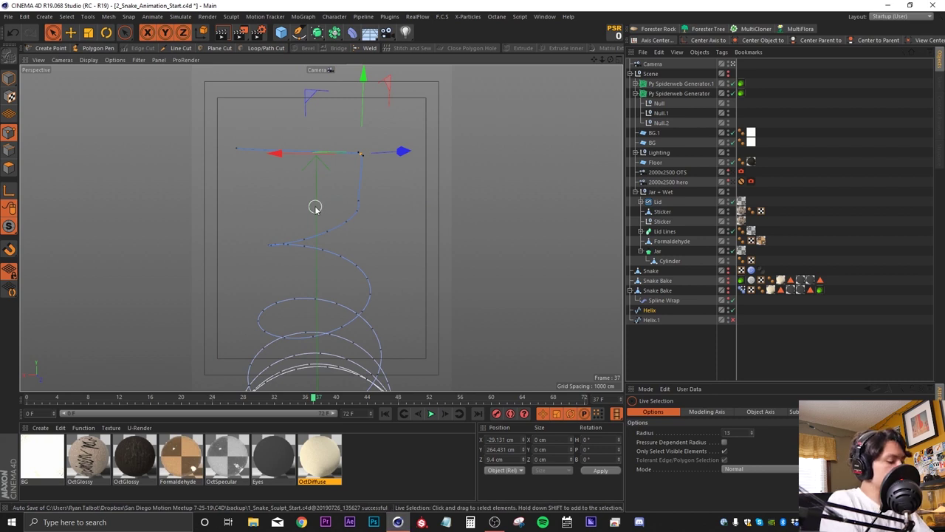
- Smooth the sharp bend near the Helix's upper end with the Spline Smooth brush
{"action": "key", "text": "shift+c"}
{"action": "type", "text": "spline smoo"}
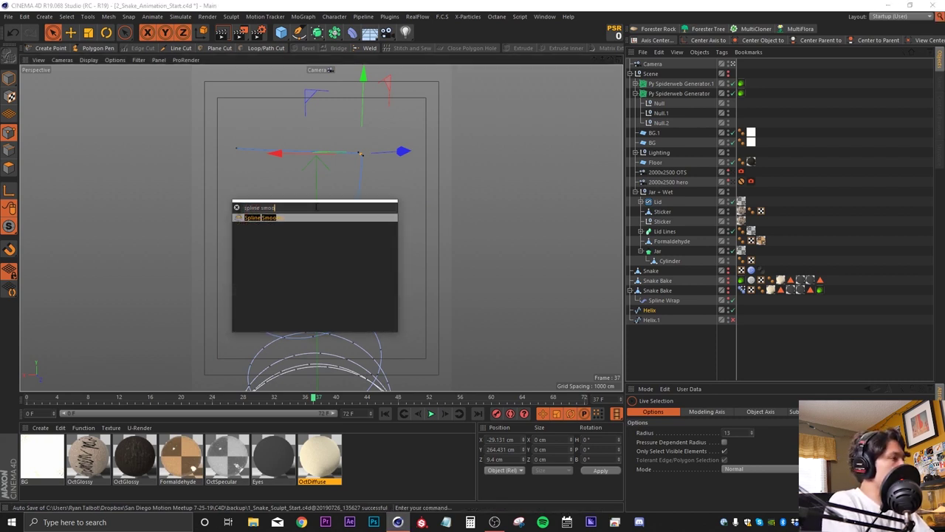
{"action": "key", "text": "Return"}
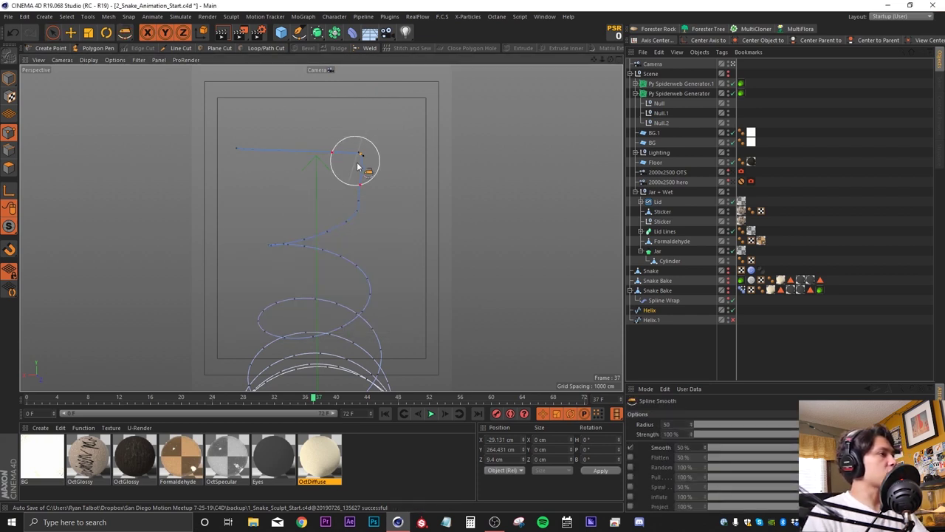
{"action": "left_click_drag", "start_coordinate": [355, 162], "coordinate": [333, 136]}
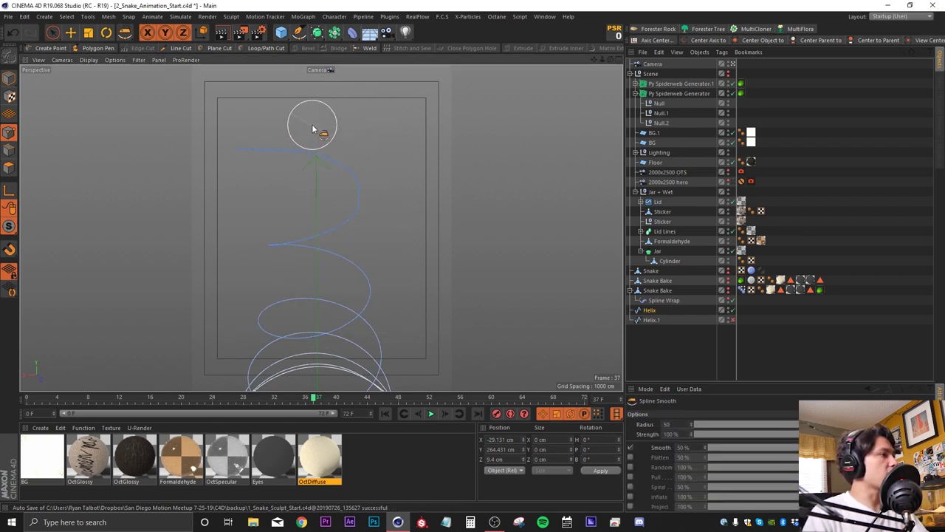
{"action": "left_click_drag", "start_coordinate": [371, 169], "coordinate": [379, 211]}
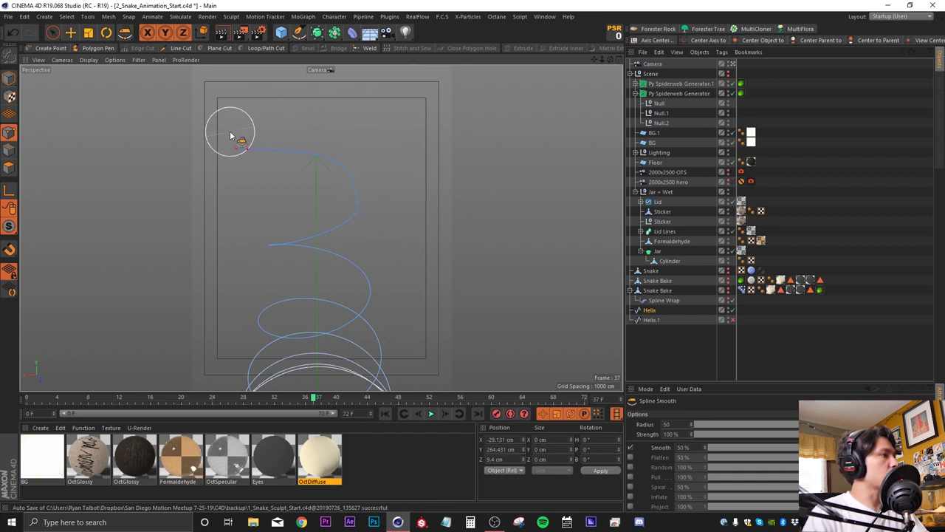
{"action": "left_click_drag", "start_coordinate": [320, 227], "coordinate": [369, 200], "text": "alt"}
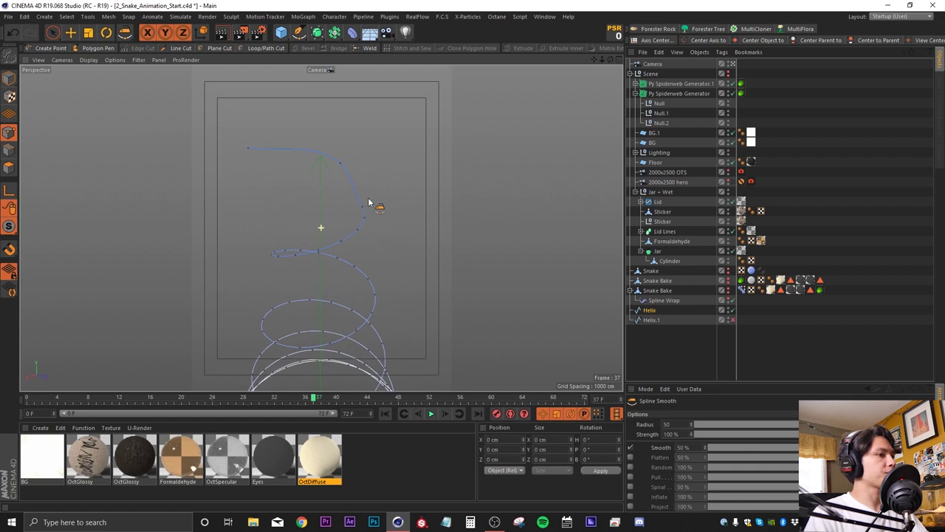
- Disable Helix, enable Helix.1, and unhide the Snake Bake that holds the Spline Wrap
{"action": "left_click", "coordinate": [732, 309]}
{"action": "left_click", "coordinate": [732, 320]}
{"action": "left_click_drag", "start_coordinate": [282, 308], "coordinate": [314, 325], "text": "alt"}
{"action": "middle_click_drag", "start_coordinate": [313, 327], "coordinate": [362, 251], "text": "alt"}
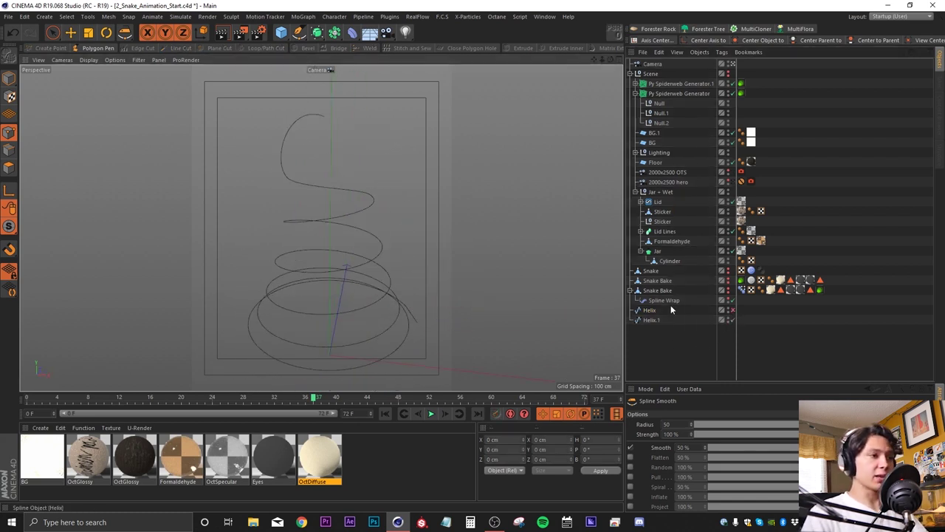
{"action": "left_click", "coordinate": [727, 291]}
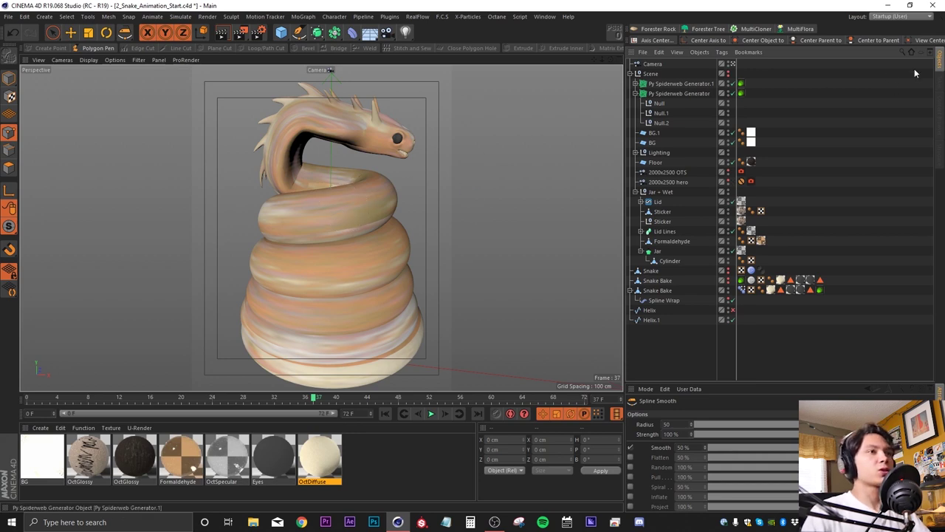
- Switch to the Octane (User) layout and undock the Live Viewer into its own window
{"action": "left_click", "coordinate": [913, 16]}
{"action": "left_click", "coordinate": [891, 76]}
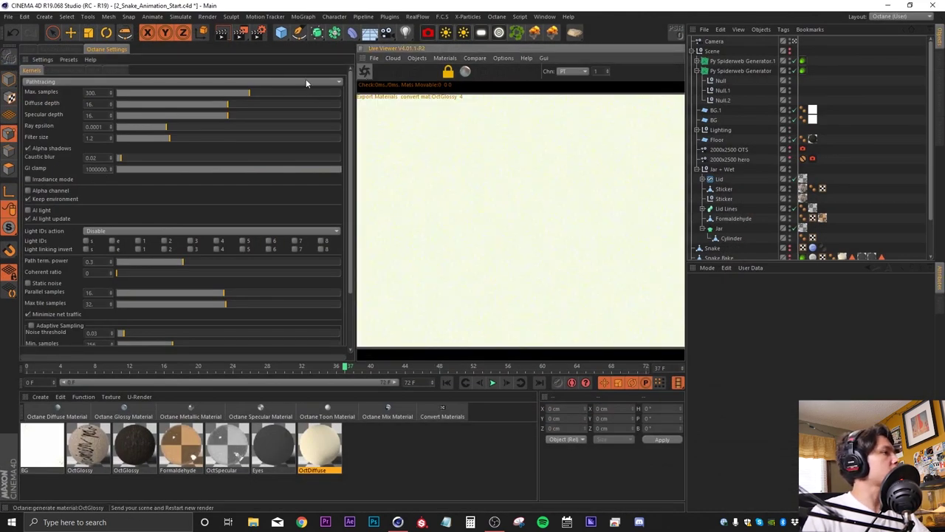
{"action": "left_click", "coordinate": [361, 48]}
{"action": "left_click", "coordinate": [385, 63]}
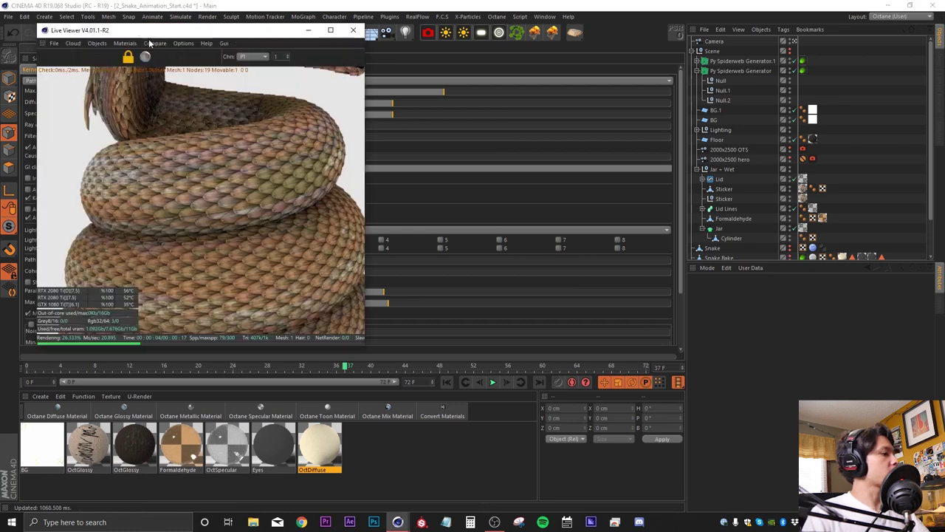
- Open the OctDiffuse material in the Octane Node Editor and arrange it beside an enlarged Live Viewer
{"action": "left_click", "coordinate": [319, 445]}
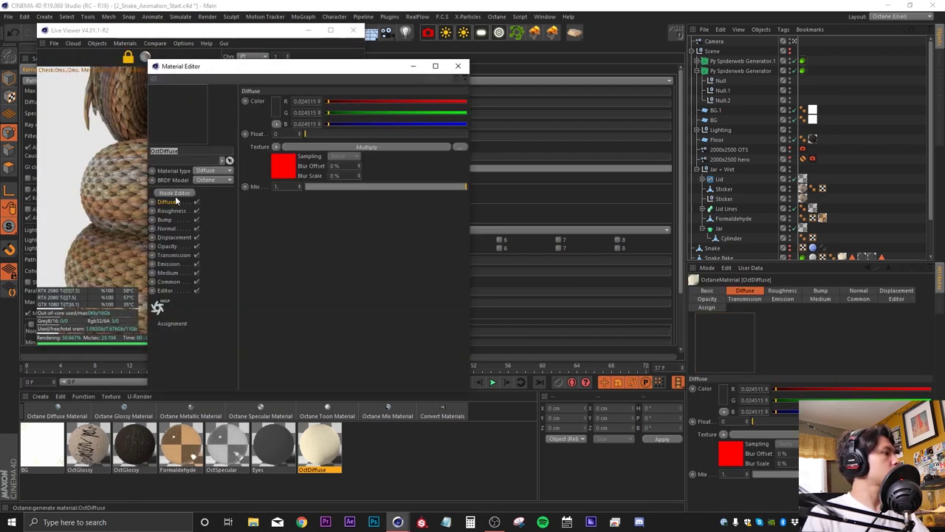
{"action": "left_click", "coordinate": [175, 196]}
{"action": "left_click_drag", "start_coordinate": [128, 10], "coordinate": [646, 86]}
{"action": "left_click", "coordinate": [457, 66]}
{"action": "left_click_drag", "start_coordinate": [528, 96], "coordinate": [359, 100]}
{"action": "double_click", "coordinate": [350, 28]}
- Set the Live Viewer's render scale to 0.7 and frame the whole coiled snake
{"action": "left_click_drag", "start_coordinate": [270, 126], "coordinate": [238, 138]}
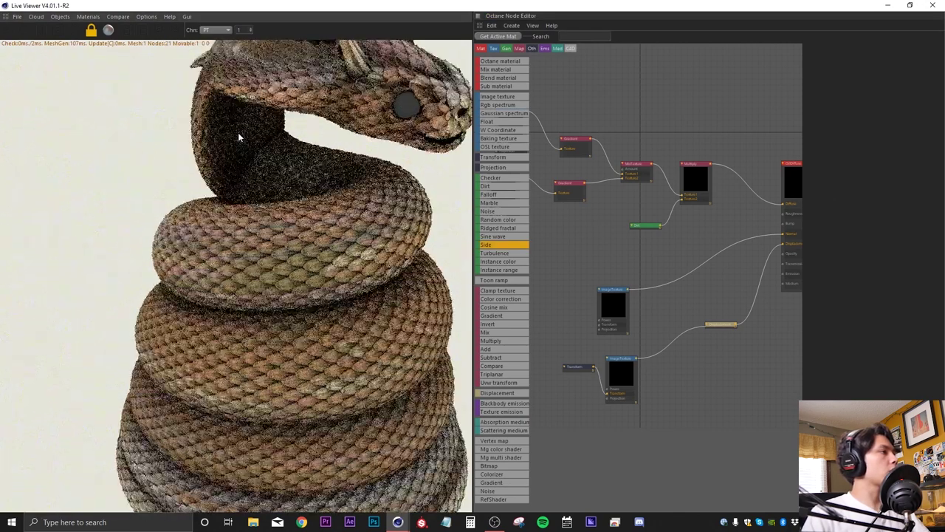
{"action": "type", "text": "0.7"}
{"action": "key", "text": "Return"}
{"action": "left_click_drag", "start_coordinate": [256, 204], "coordinate": [280, 131]}
{"action": "middle_click_drag", "start_coordinate": [265, 204], "coordinate": [221, 212]}
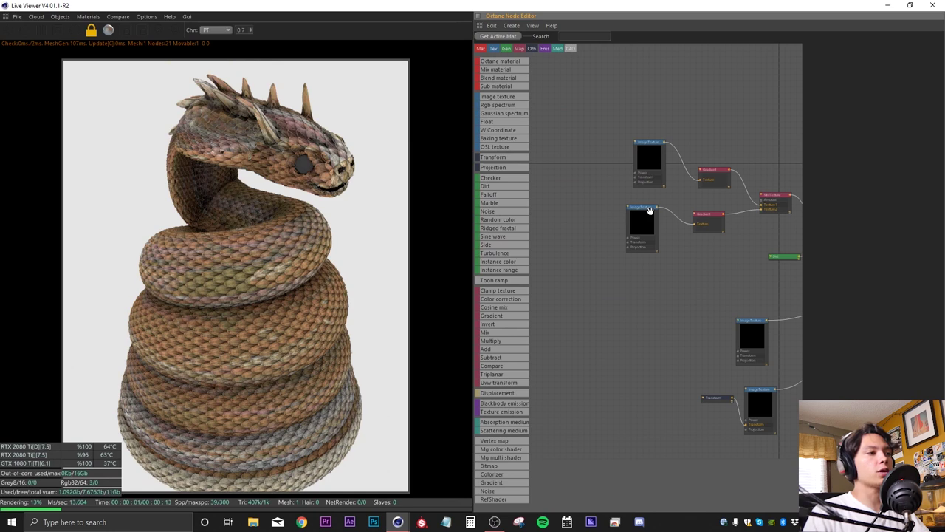
- Solo the lower ImageTexture node to preview its dirt map on the snake
{"action": "scroll", "coordinate": [643, 217], "scroll_direction": "up", "scroll_amount": 5}
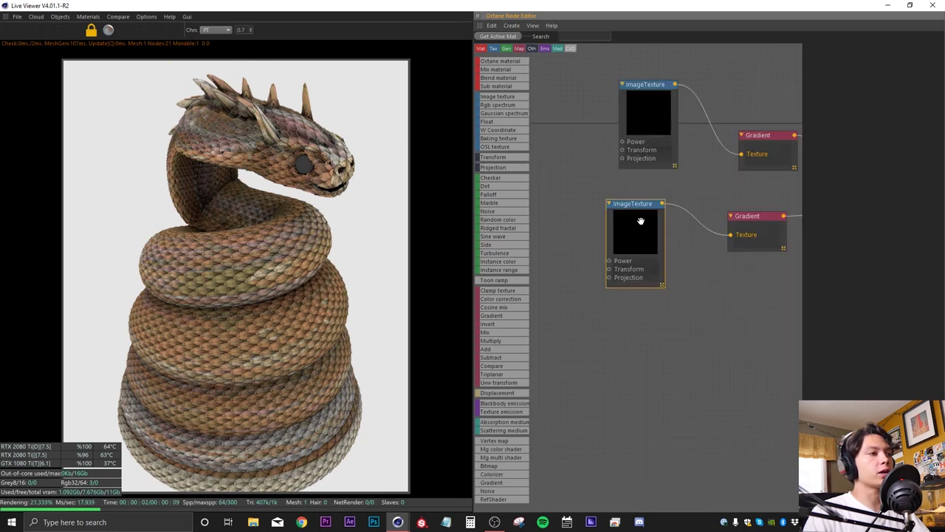
{"action": "left_click", "coordinate": [640, 220]}
{"action": "right_click", "coordinate": [641, 223]}
{"action": "left_click", "coordinate": [653, 227]}
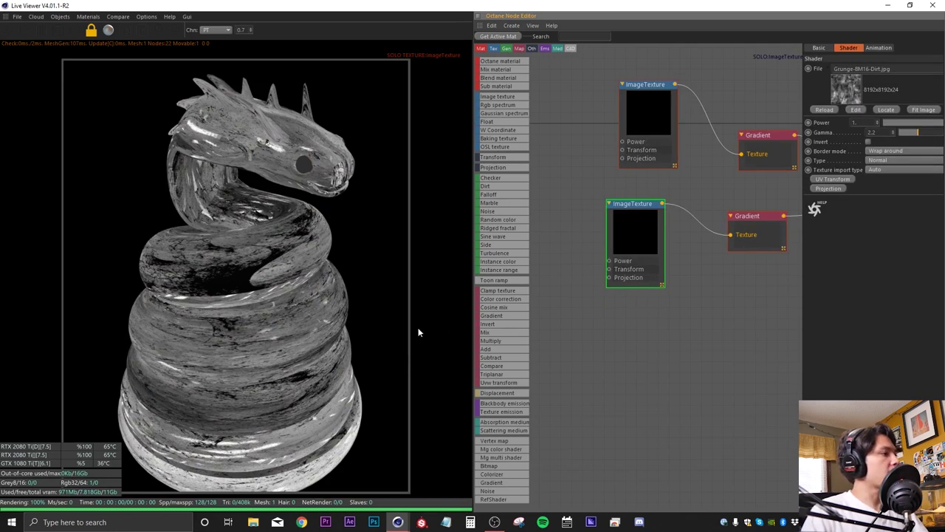
- Locate Grunge-BM16-Dirt.jpg in the tex folder and view the full image, closing the viewer and folder when done
{"action": "left_click", "coordinate": [886, 110]}
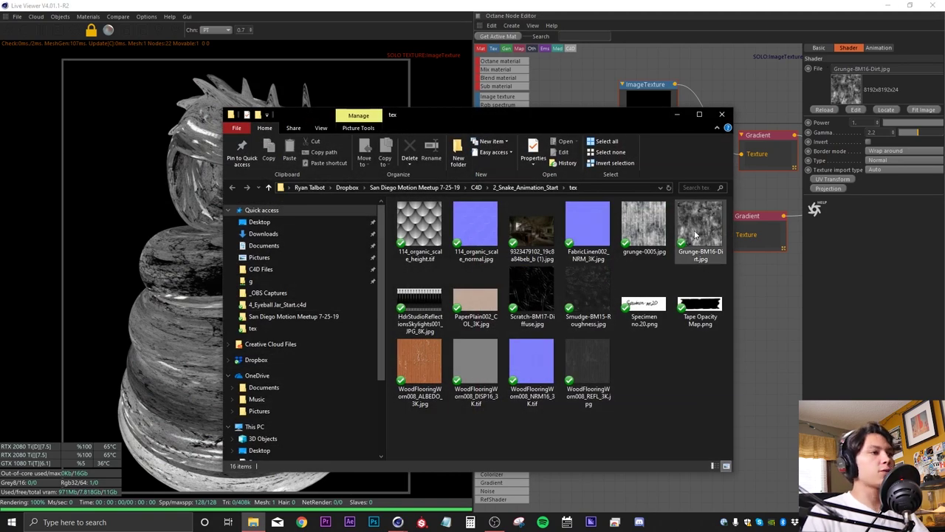
{"action": "double_click", "coordinate": [694, 235]}
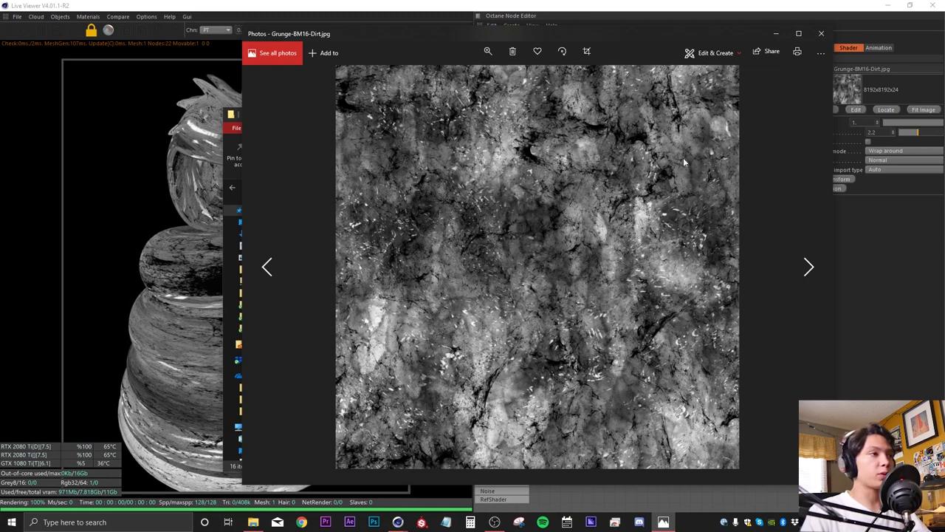
{"action": "left_click", "coordinate": [821, 33]}
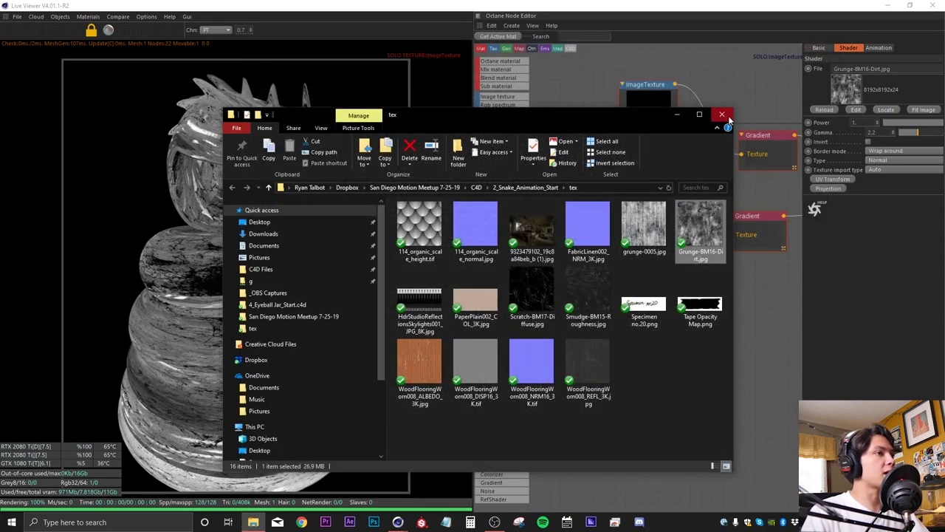
{"action": "left_click", "coordinate": [723, 115]}
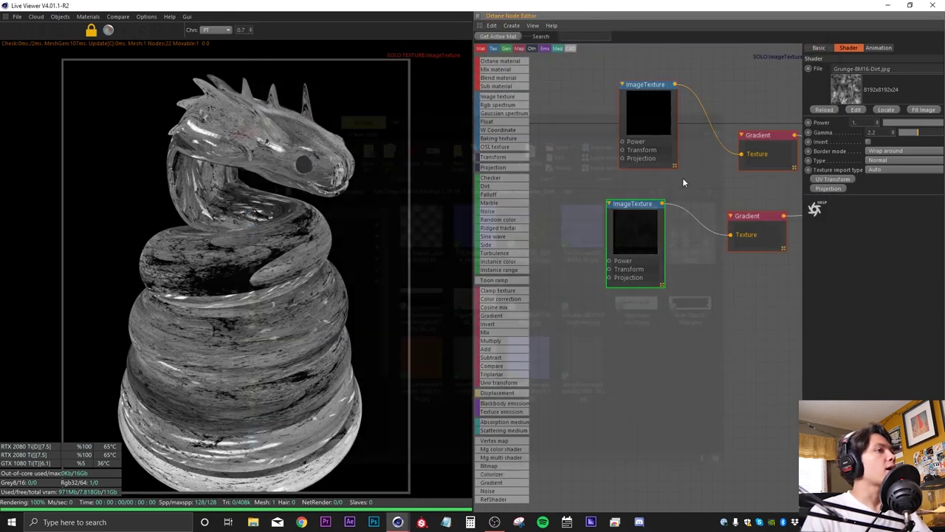
- Solo the Gradient fed by the dirt map, followed by the upper ImageTexture holding grunge-0005.jpg
{"action": "right_click", "coordinate": [747, 226]}
{"action": "left_click", "coordinate": [766, 240]}
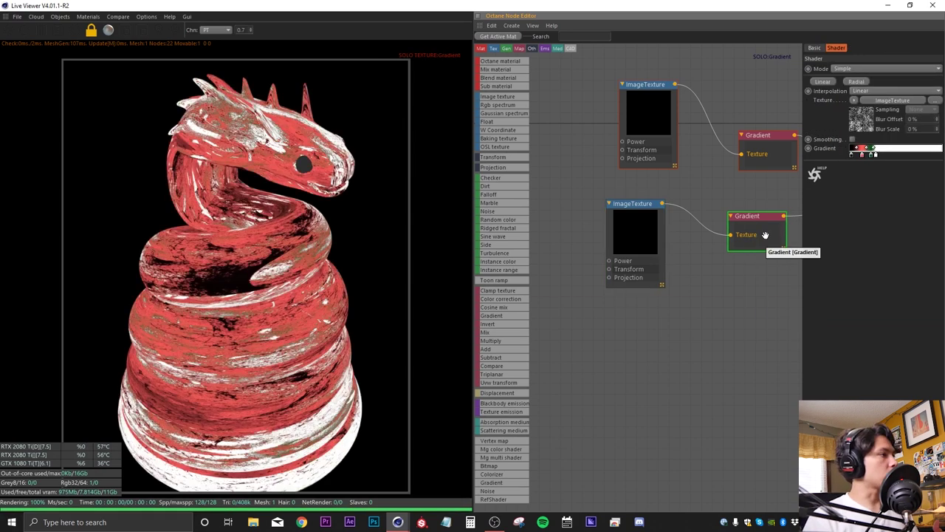
{"action": "middle_click_drag", "start_coordinate": [705, 334], "coordinate": [639, 373]}
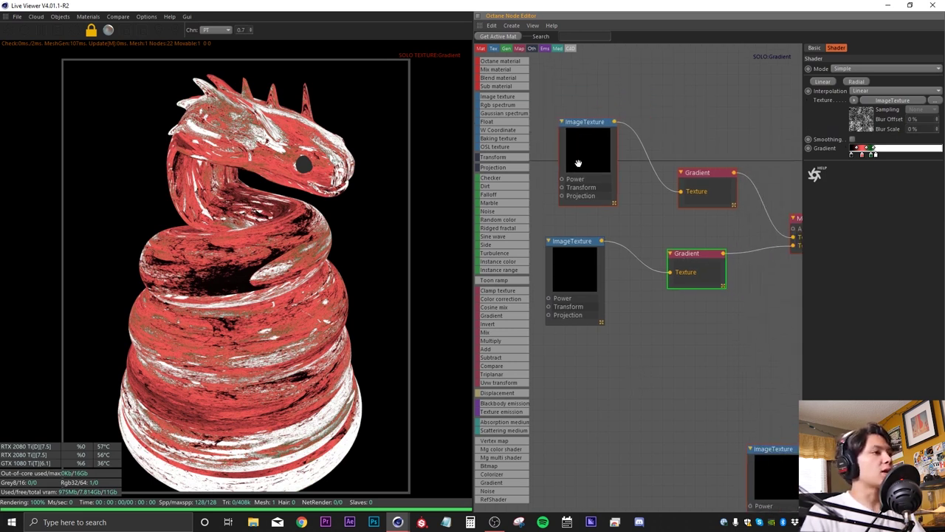
{"action": "right_click", "coordinate": [579, 138]}
{"action": "left_click", "coordinate": [603, 143]}
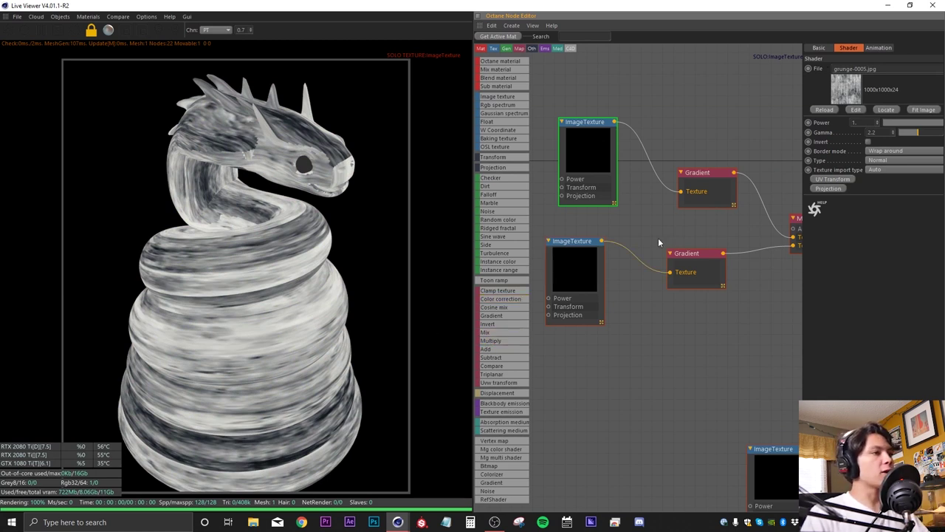
- Solo the Gradient that colors the grunge-0005.jpg texture
{"action": "middle_click_drag", "start_coordinate": [658, 239], "coordinate": [632, 241]}
{"action": "left_click_drag", "start_coordinate": [677, 178], "coordinate": [660, 177]}
{"action": "right_click", "coordinate": [660, 178]}
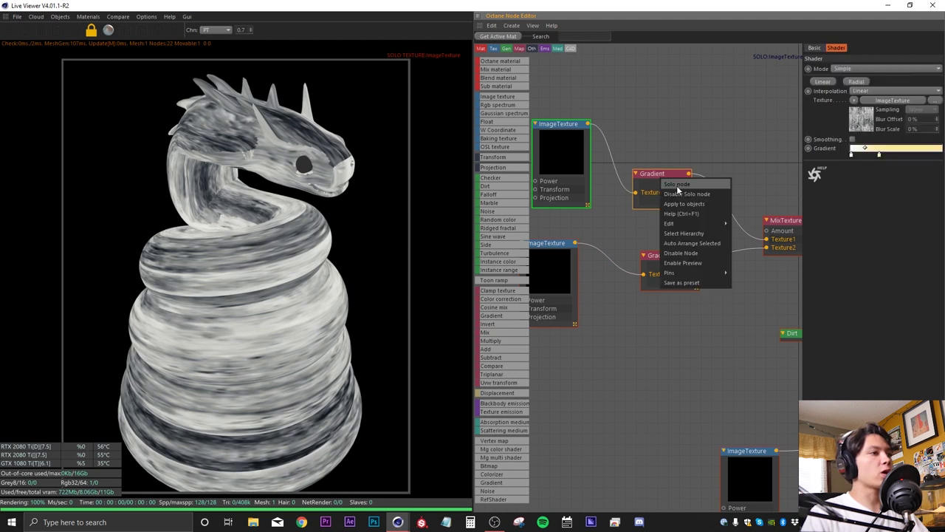
{"action": "left_click", "coordinate": [677, 184]}
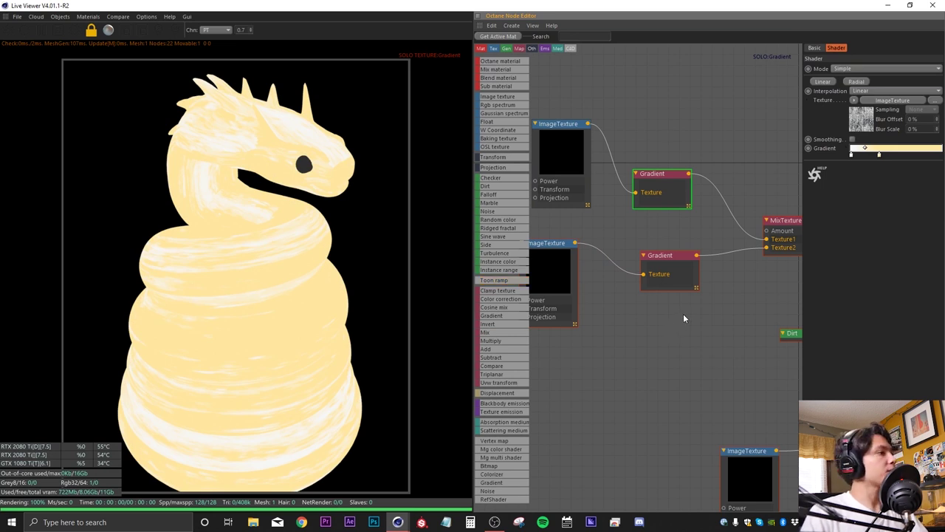
- Solo the MixTexture node to preview the two gradients blended on the snake
{"action": "left_click_drag", "start_coordinate": [684, 319], "coordinate": [626, 300]}
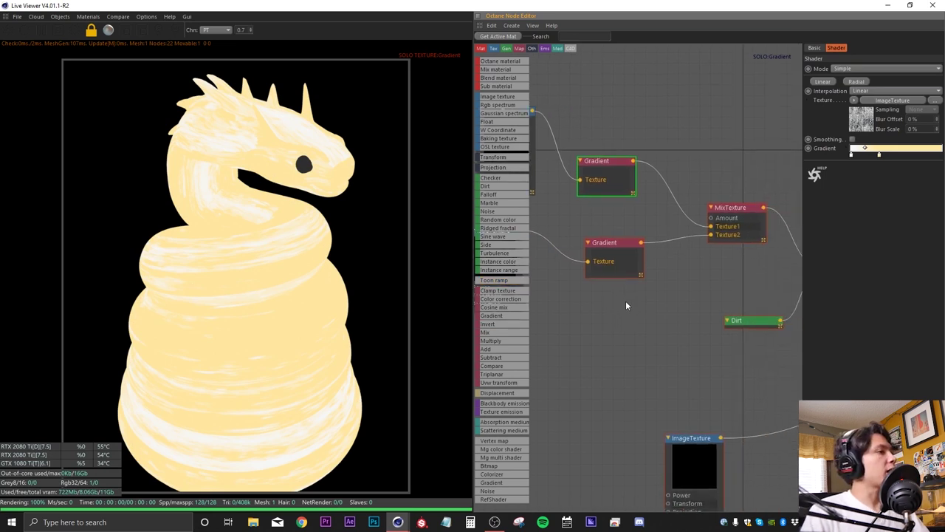
{"action": "right_click", "coordinate": [721, 211]}
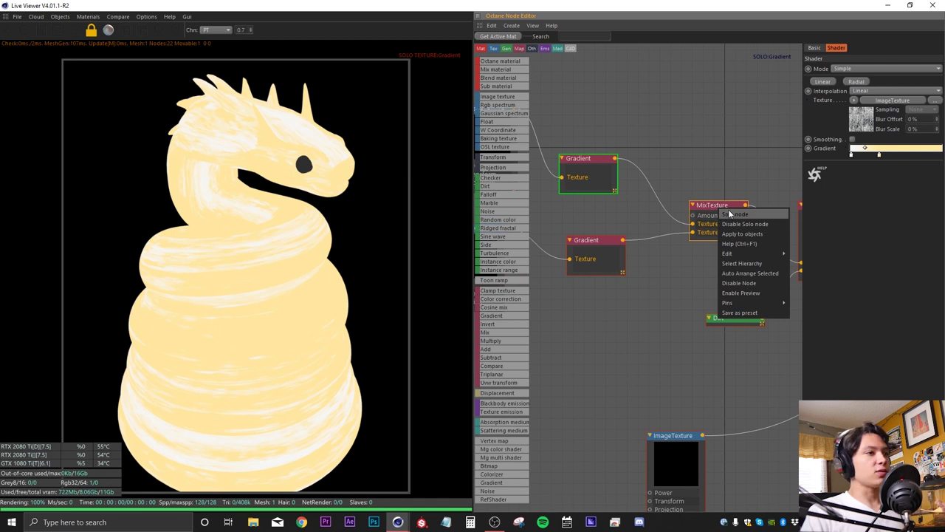
{"action": "left_click", "coordinate": [735, 213]}
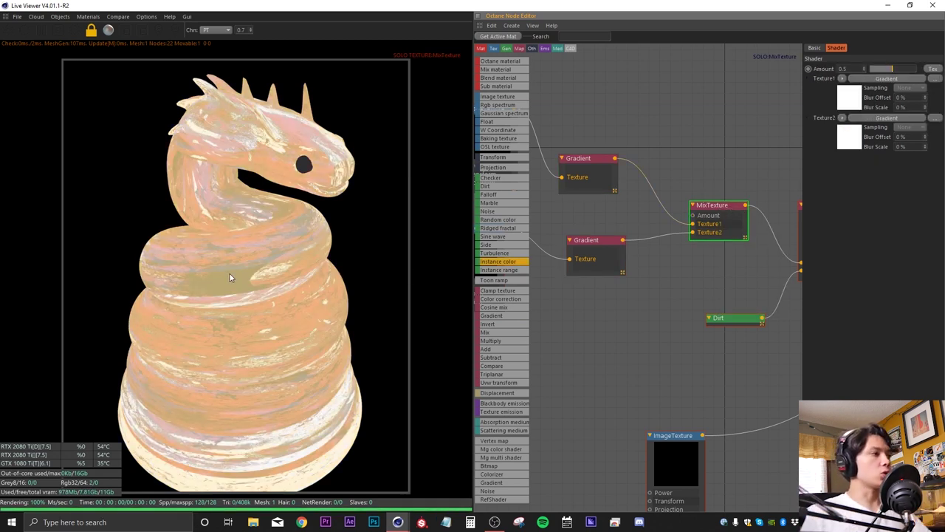
- Solo the Dirt node feeding the Multiply and inspect its shading around the snake's head from a higher angle
{"action": "middle_click_drag", "start_coordinate": [680, 273], "coordinate": [609, 254]}
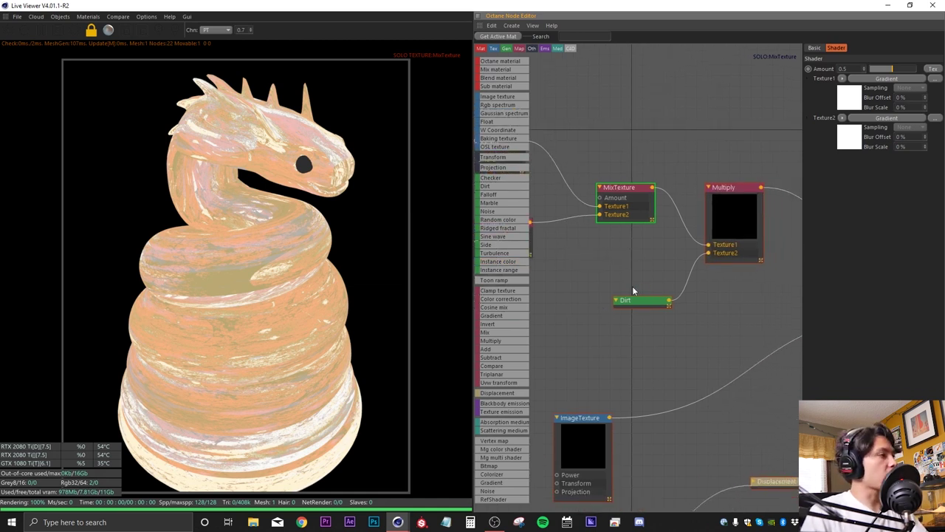
{"action": "left_click", "coordinate": [628, 255]}
{"action": "middle_click_drag", "start_coordinate": [636, 297], "coordinate": [618, 267]}
{"action": "left_click_drag", "start_coordinate": [617, 273], "coordinate": [603, 256]}
{"action": "right_click", "coordinate": [603, 255]}
{"action": "left_click", "coordinate": [607, 279]}
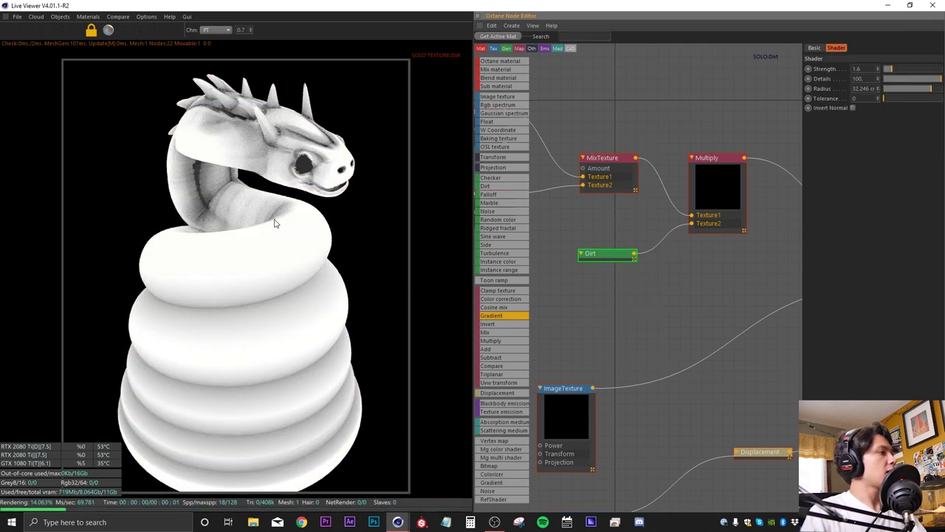
{"action": "left_click_drag", "start_coordinate": [247, 115], "coordinate": [256, 157]}
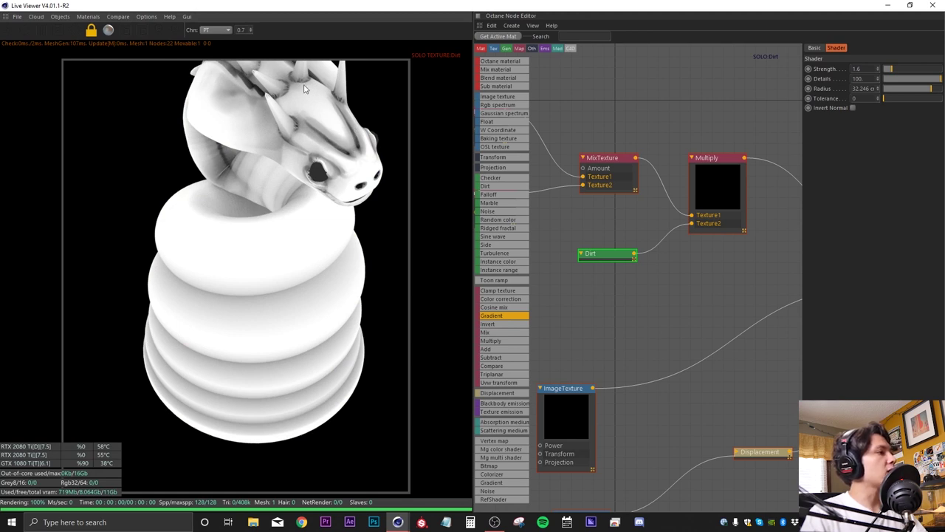
- Turn off the Dirt node's solo to view the complete snake material from a lower angle
{"action": "left_click_drag", "start_coordinate": [269, 273], "coordinate": [296, 170]}
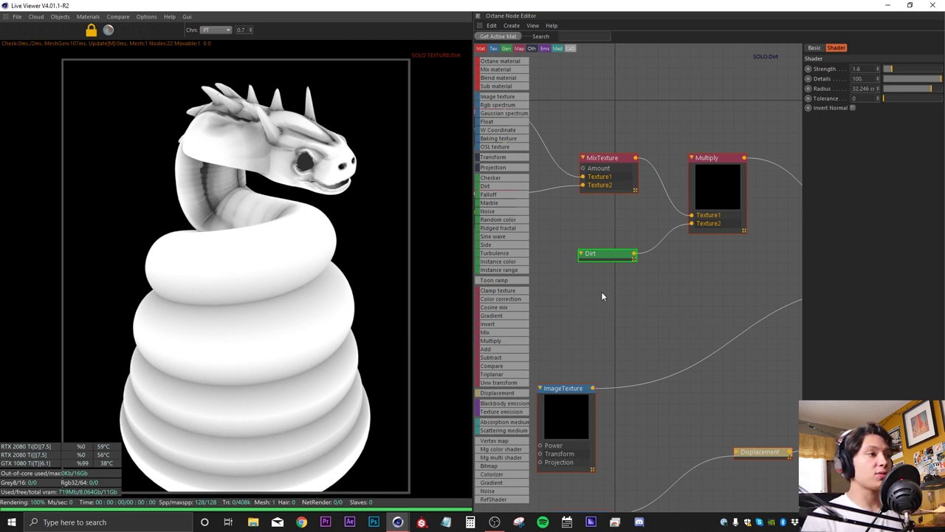
{"action": "right_click", "coordinate": [602, 253]}
{"action": "left_click", "coordinate": [639, 258]}
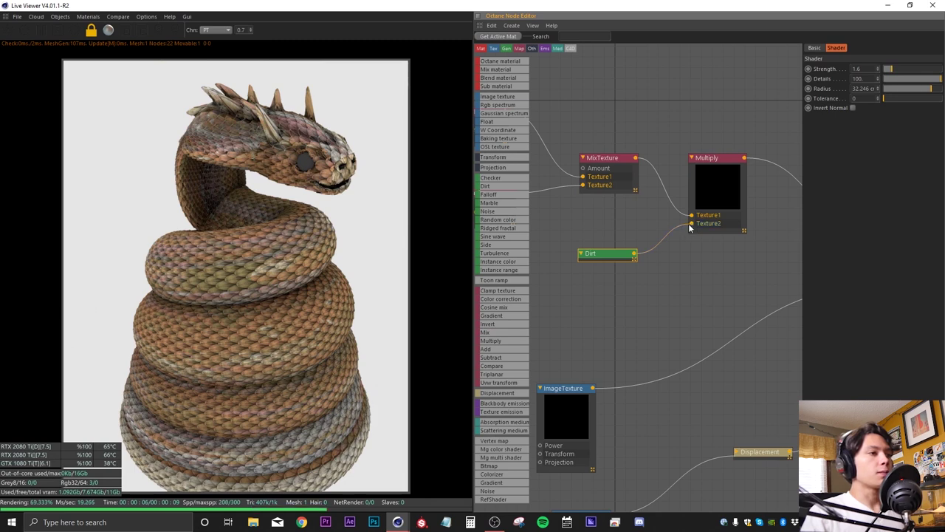
- Disconnect the Dirt node from the Multiply's Texture2 input to compare the render, and reconnect it
{"action": "left_click_drag", "start_coordinate": [690, 226], "coordinate": [654, 239]}
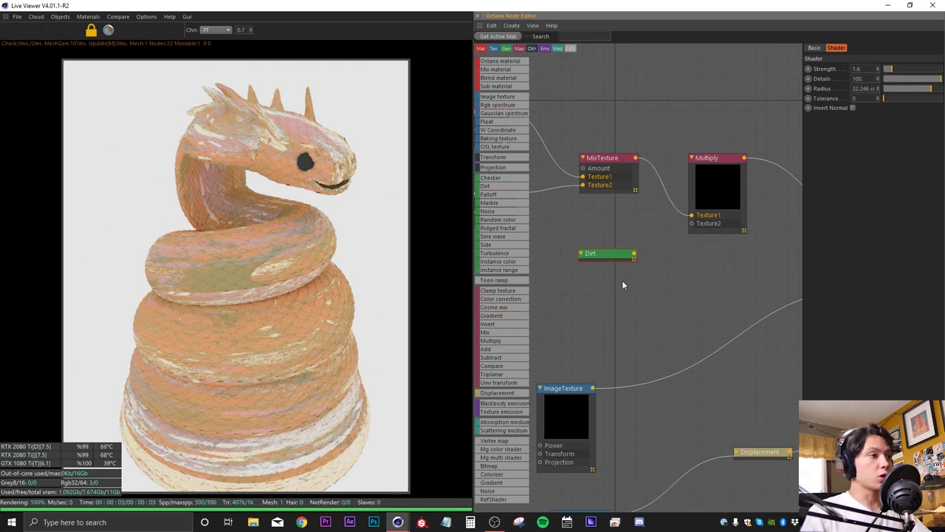
{"action": "left_click_drag", "start_coordinate": [633, 255], "coordinate": [691, 223]}
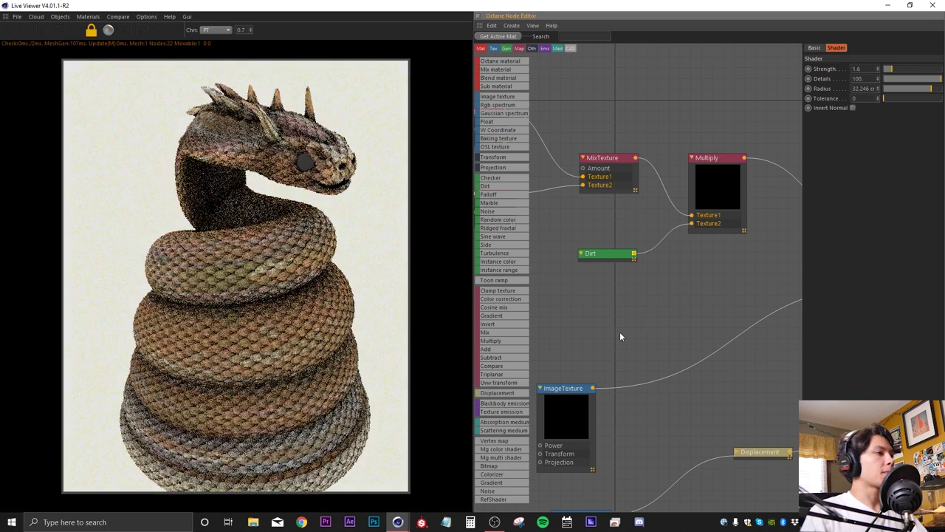
- Solo the lower ImageTexture, holding 114_organic_scale_height.tif, that feeds the Displacement node
{"action": "middle_click_drag", "start_coordinate": [619, 334], "coordinate": [621, 320]}
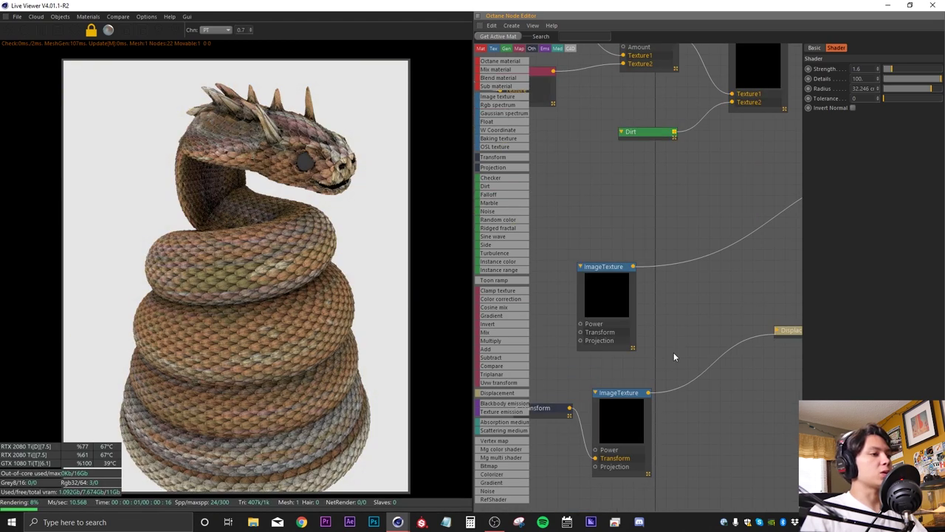
{"action": "middle_click_drag", "start_coordinate": [674, 352], "coordinate": [700, 289]}
{"action": "right_click", "coordinate": [635, 360]}
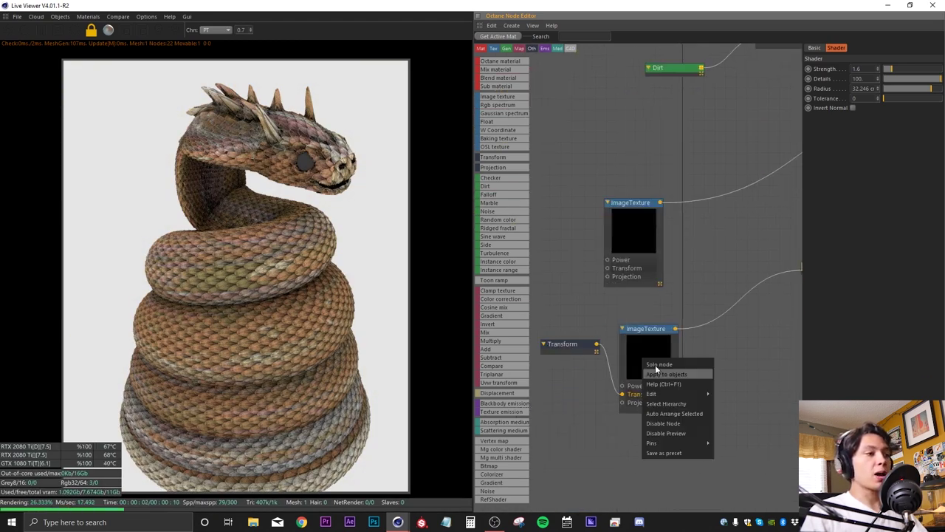
{"action": "left_click", "coordinate": [648, 369]}
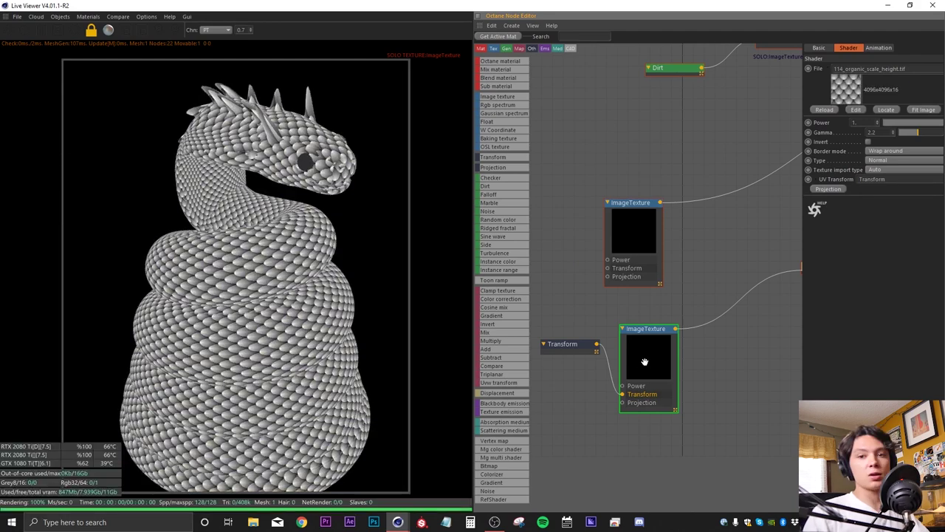
- Locate 114_organic_scale_height.tif in its tex folder and view the scale pattern full size, closing the image and folder
{"action": "left_click", "coordinate": [886, 109]}
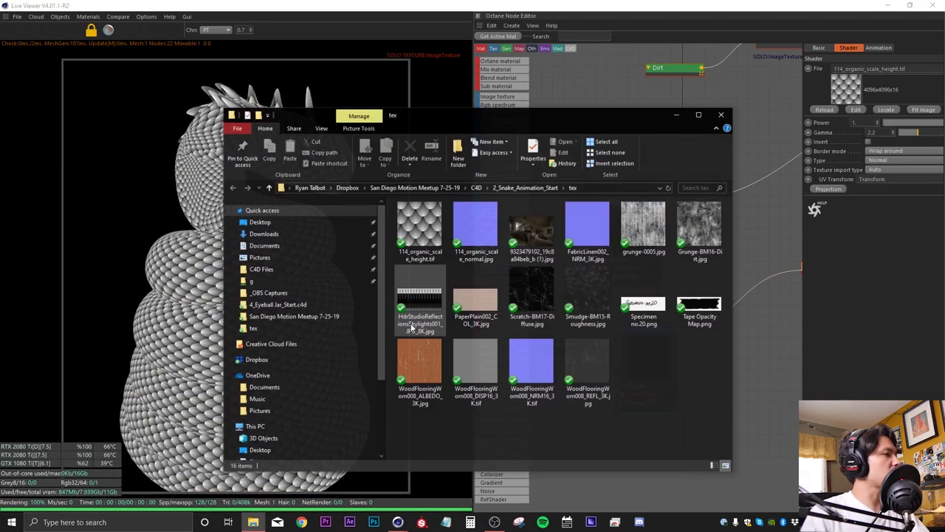
{"action": "double_click", "coordinate": [416, 221]}
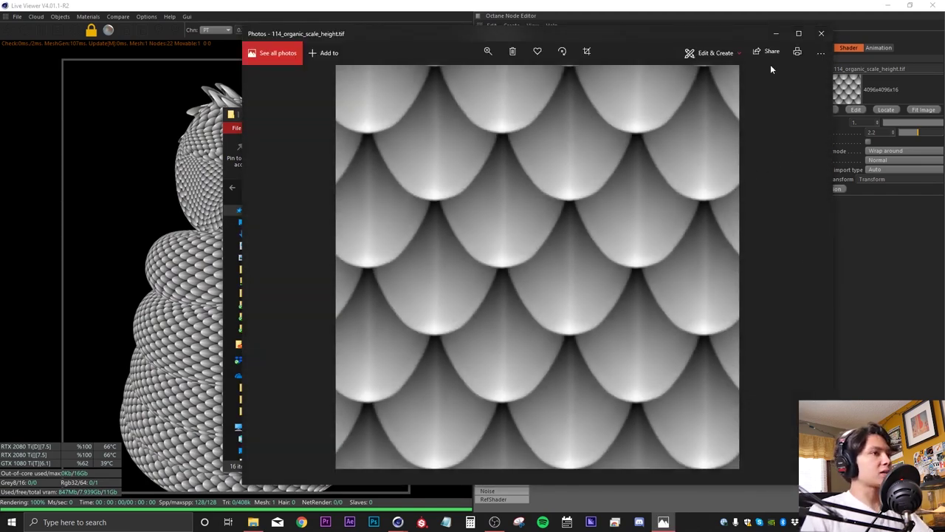
{"action": "left_click", "coordinate": [821, 33]}
{"action": "left_click", "coordinate": [730, 113]}
- Turn off the height texture's solo and reconnect the Displacement node to the Displacement input of the OctDiffuse material
{"action": "middle_click_drag", "start_coordinate": [692, 172], "coordinate": [667, 131]}
{"action": "right_click", "coordinate": [612, 350]}
{"action": "left_click", "coordinate": [640, 354]}
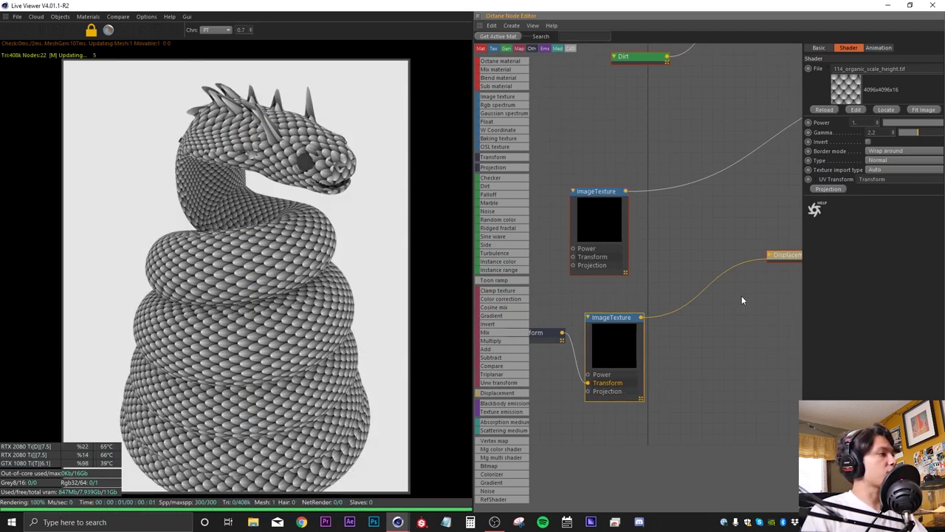
{"action": "scroll", "coordinate": [741, 287], "scroll_direction": "down", "scroll_amount": 3}
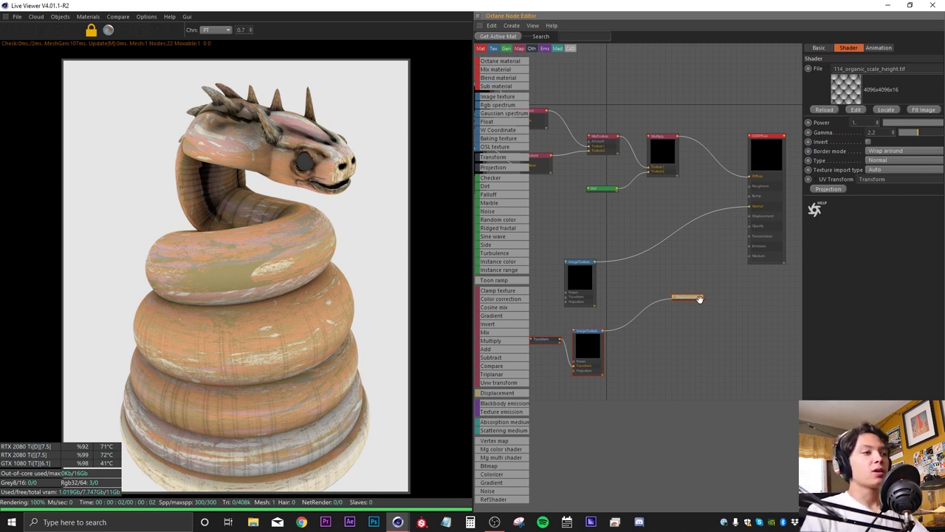
{"action": "left_click_drag", "start_coordinate": [700, 297], "coordinate": [748, 216]}
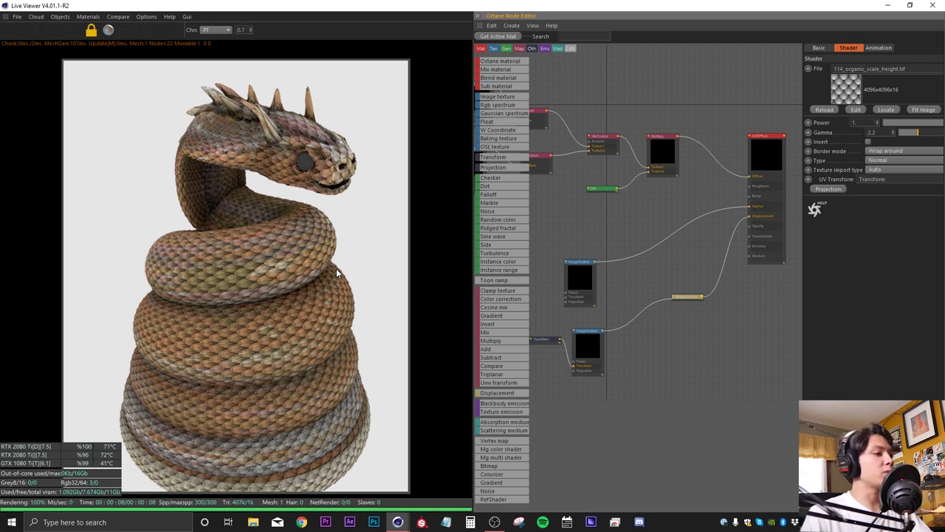
- Play 2_Specimen Jar Dailies.mp4 from the San Diego Motion Meetup 7-25-19 folder to review the finished jars, and put the player away
{"action": "left_click", "coordinate": [253, 522]}
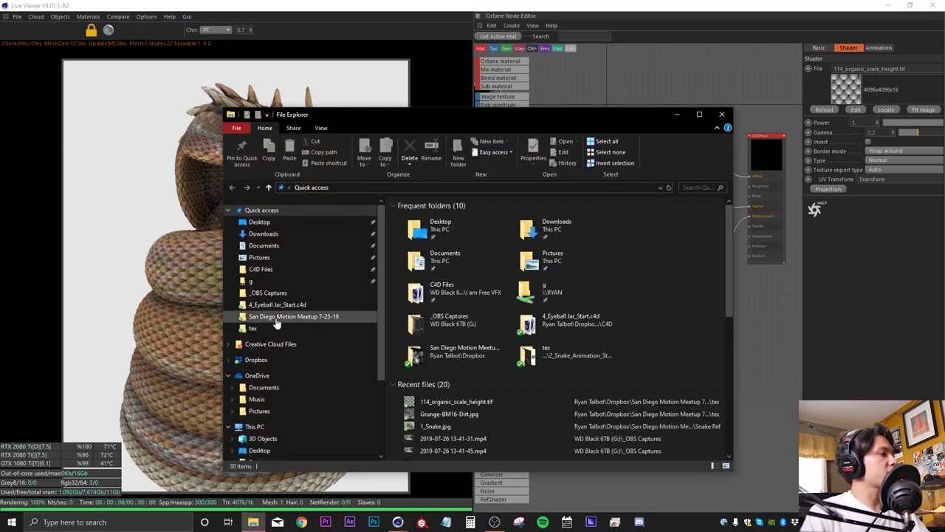
{"action": "left_click", "coordinate": [277, 318]}
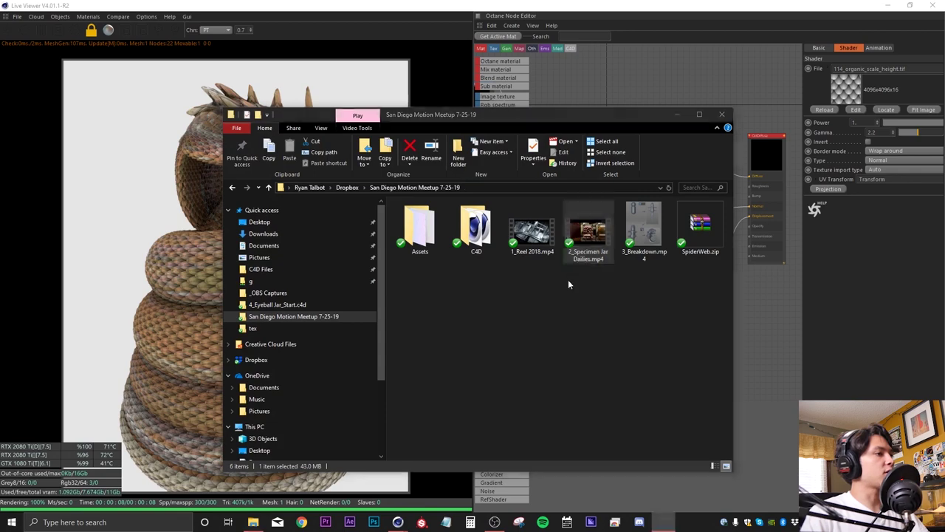
{"action": "double_click", "coordinate": [572, 247]}
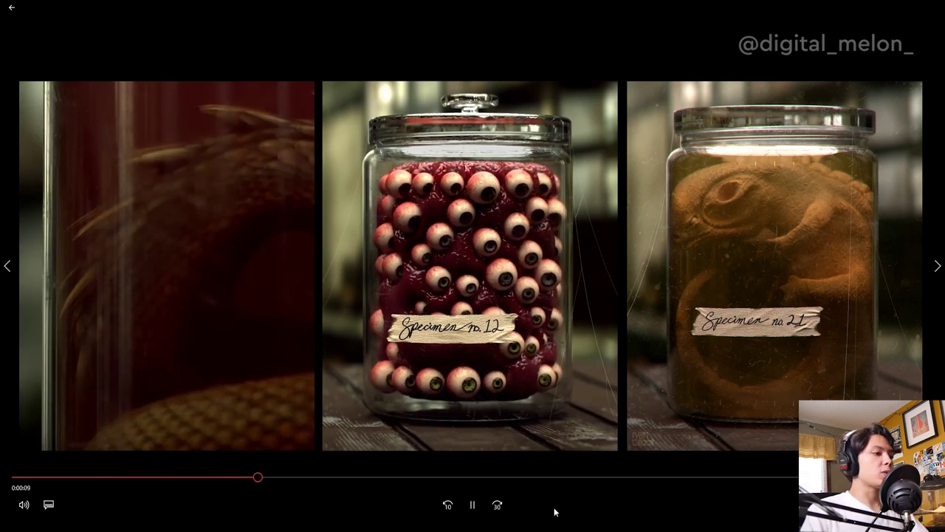
{"action": "left_click", "coordinate": [473, 505]}
{"action": "left_click", "coordinate": [919, 6]}
{"action": "left_click", "coordinate": [888, 7]}
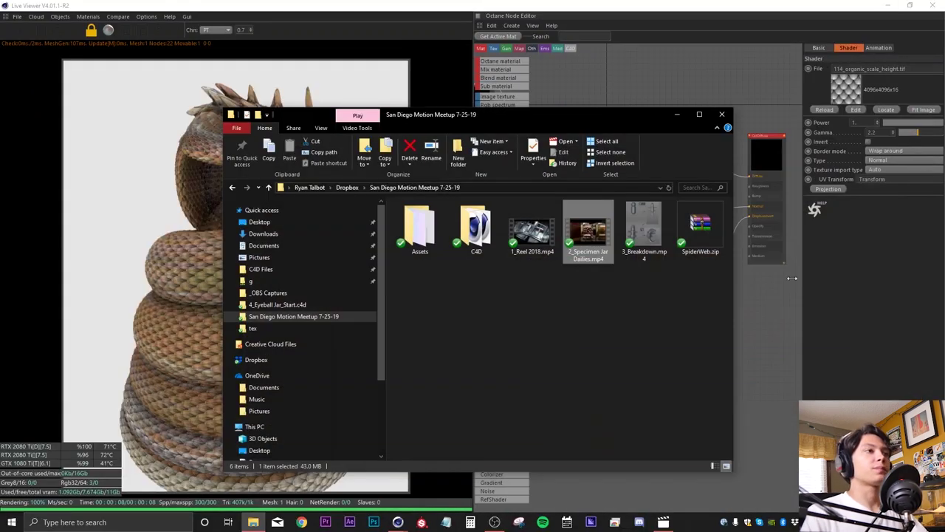
- Return to the main Cinema 4D window, switch to the open 3_Jar_Label_Start.c4d project and show its 3D viewport
{"action": "left_click", "coordinate": [815, 254]}
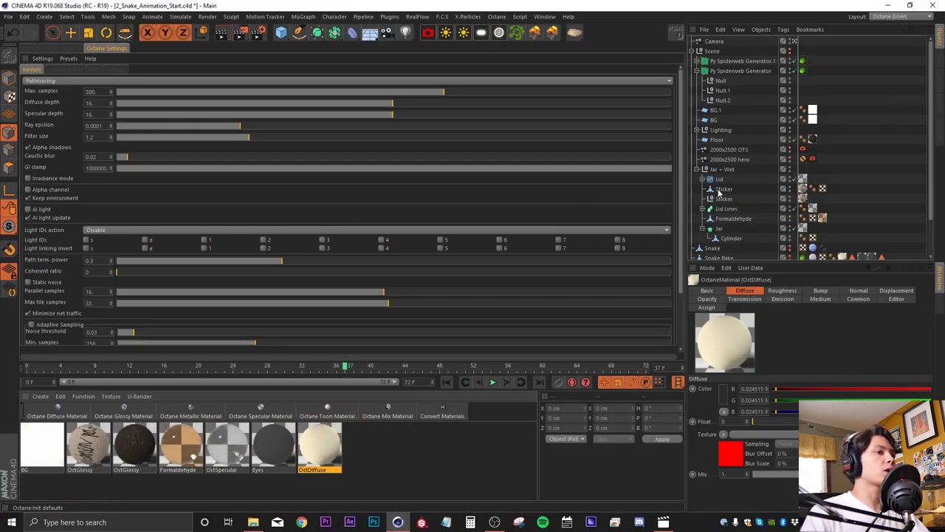
{"action": "left_click", "coordinate": [546, 17]}
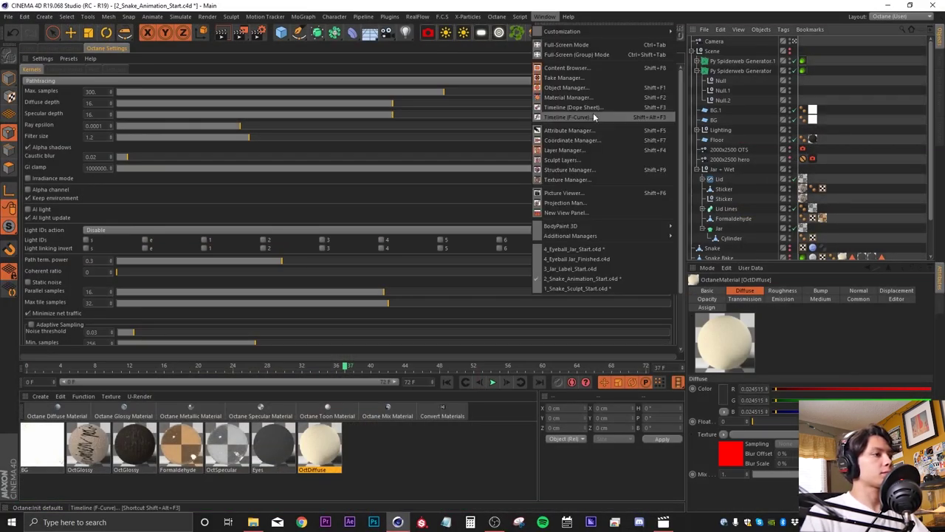
{"action": "left_click", "coordinate": [568, 269]}
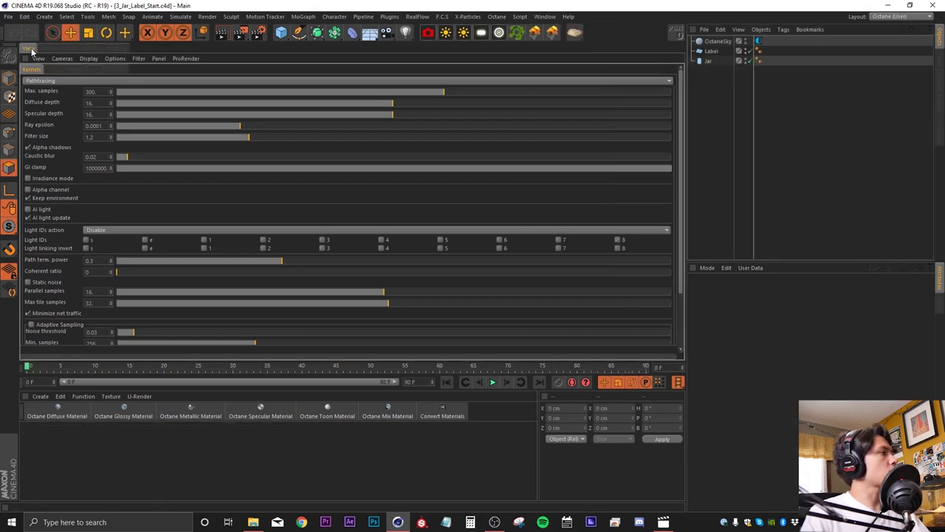
{"action": "left_click", "coordinate": [31, 50]}
- Select the Label plane beside the jar and set its width segments to 34
{"action": "middle_click_drag", "start_coordinate": [469, 220], "coordinate": [422, 302], "text": "alt"}
{"action": "scroll", "coordinate": [369, 295], "scroll_direction": "up", "scroll_amount": 3}
{"action": "left_click_drag", "start_coordinate": [358, 267], "coordinate": [285, 232], "text": "alt"}
{"action": "left_click", "coordinate": [280, 216]}
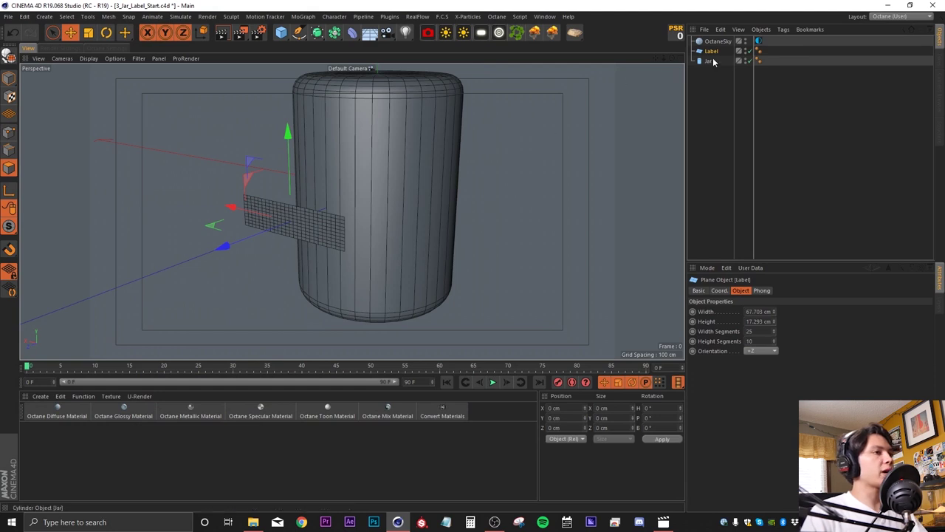
{"action": "scroll", "coordinate": [332, 237], "scroll_direction": "up", "scroll_amount": 8}
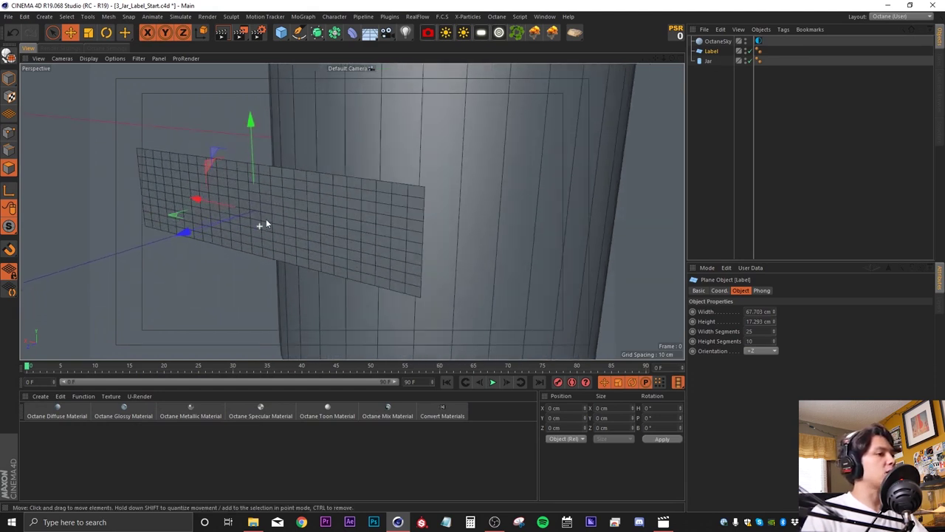
{"action": "left_click_drag", "start_coordinate": [266, 224], "coordinate": [263, 211], "text": "alt"}
{"action": "left_click_drag", "start_coordinate": [774, 332], "coordinate": [790, 331]}
{"action": "left_click_drag", "start_coordinate": [123, 204], "coordinate": [236, 239], "text": "alt"}
- Add a Collision deformer as a child of the Label and assign the Jar as its collider object
{"action": "key", "text": "shift+c"}
{"action": "type", "text": "collision"}
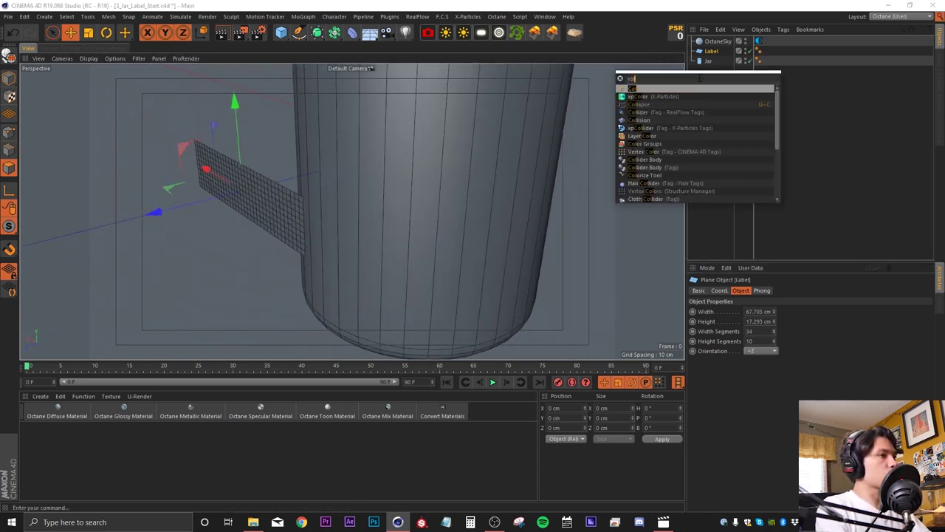
{"action": "key", "text": "Return"}
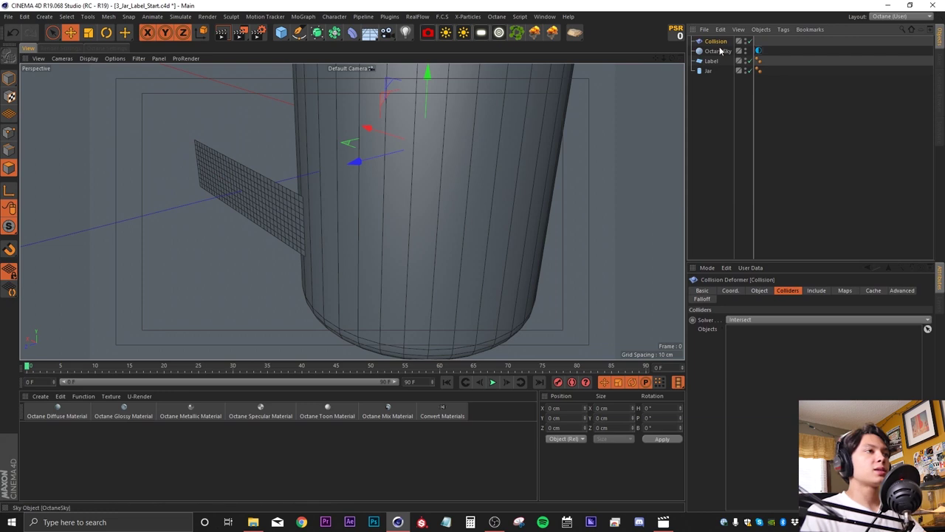
{"action": "left_click_drag", "start_coordinate": [711, 43], "coordinate": [703, 67]}
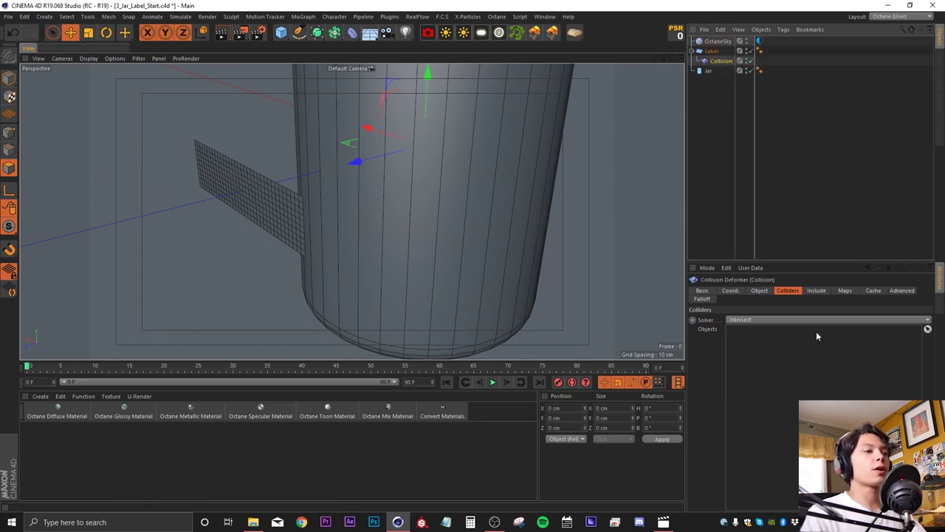
{"action": "left_click", "coordinate": [927, 329]}
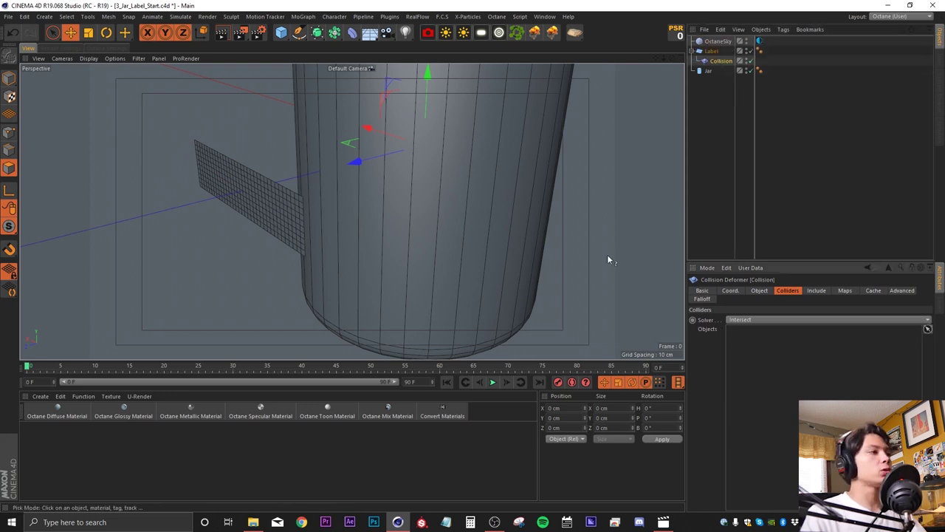
{"action": "left_click", "coordinate": [709, 71]}
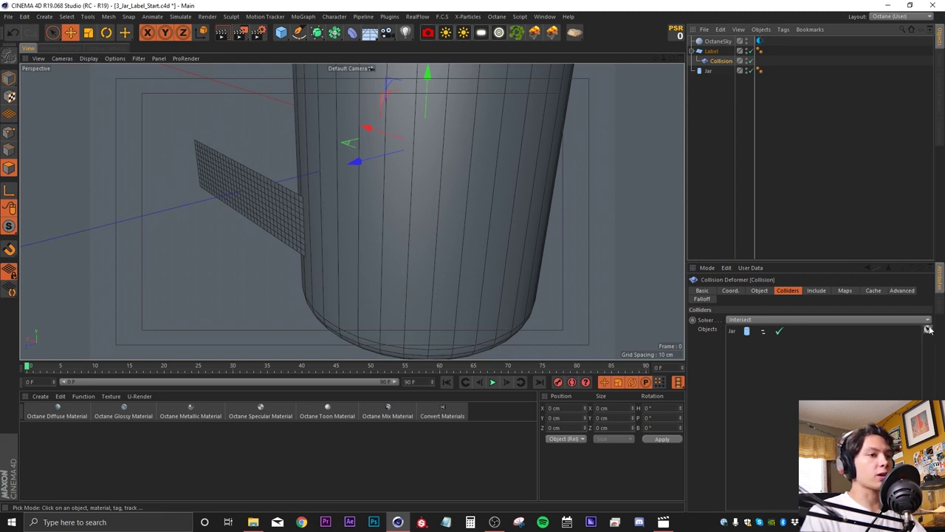
- Move the Label along its Z axis into the Jar until it bends around the jar's surface
{"action": "left_click", "coordinate": [711, 51]}
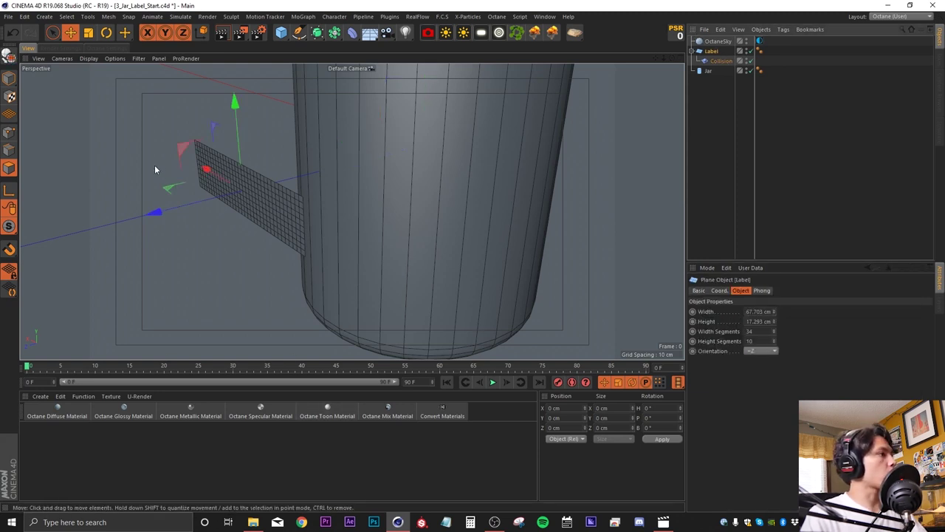
{"action": "left_click_drag", "start_coordinate": [153, 212], "coordinate": [311, 203]}
{"action": "middle_click_drag", "start_coordinate": [373, 209], "coordinate": [366, 284], "text": "alt"}
{"action": "left_click_drag", "start_coordinate": [333, 290], "coordinate": [385, 267], "text": "alt"}
{"action": "middle_click_drag", "start_coordinate": [336, 295], "coordinate": [401, 254], "text": "alt"}
- Bake the Label together with its Collision deformer into a separate polygon object using Current State to Object
{"action": "middle_click", "coordinate": [711, 52]}
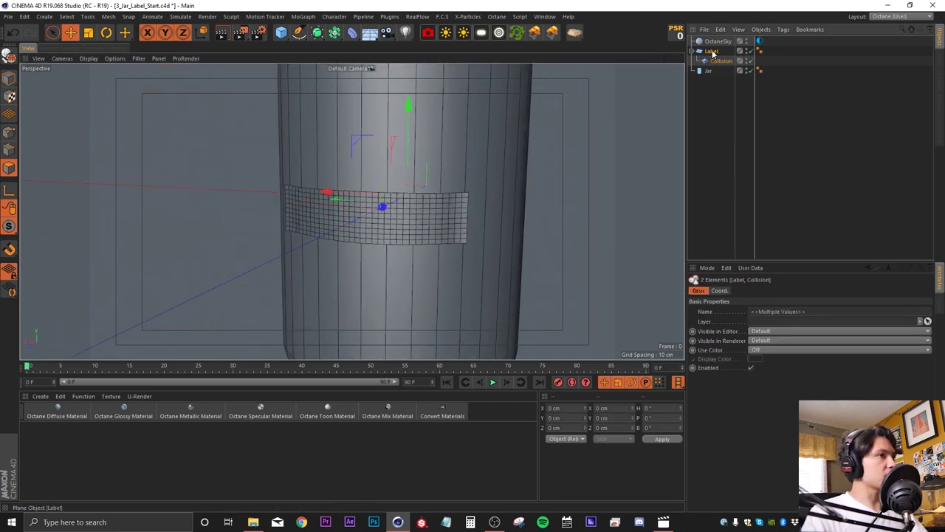
{"action": "right_click", "coordinate": [712, 54]}
{"action": "left_click", "coordinate": [734, 353]}
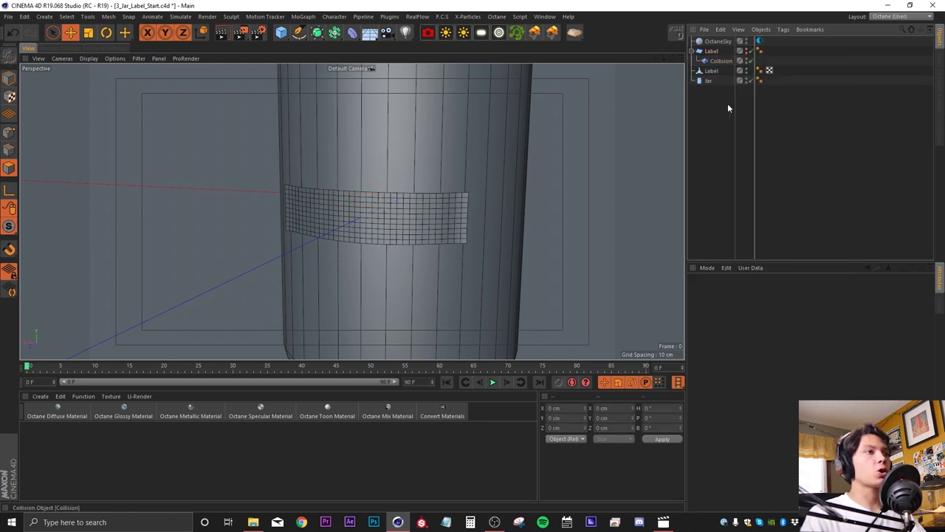
- Select the baked polygon Label and switch the interface to the Sculpt layout
{"action": "left_click", "coordinate": [710, 71]}
{"action": "left_click_drag", "start_coordinate": [202, 259], "coordinate": [417, 232], "text": "alt"}
{"action": "left_click", "coordinate": [893, 18]}
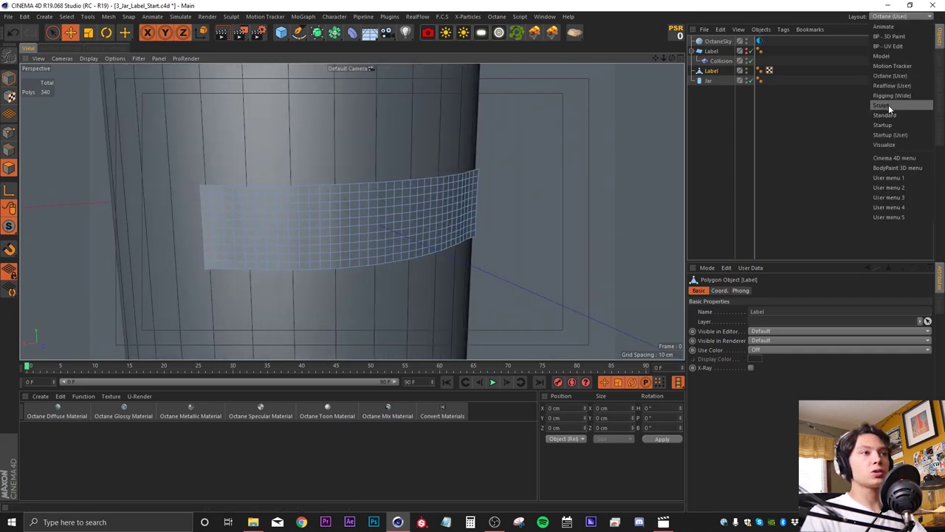
{"action": "left_click", "coordinate": [897, 107]}
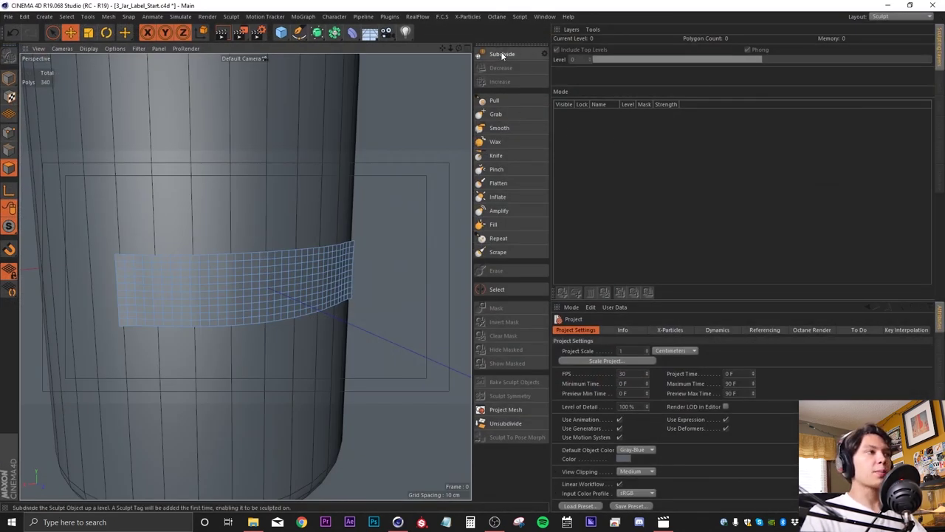
- Give the polygon Label a Sculpt tag with Subdivide, and enter Model mode with that tag selected
{"action": "left_click", "coordinate": [502, 54]}
{"action": "left_click", "coordinate": [941, 90]}
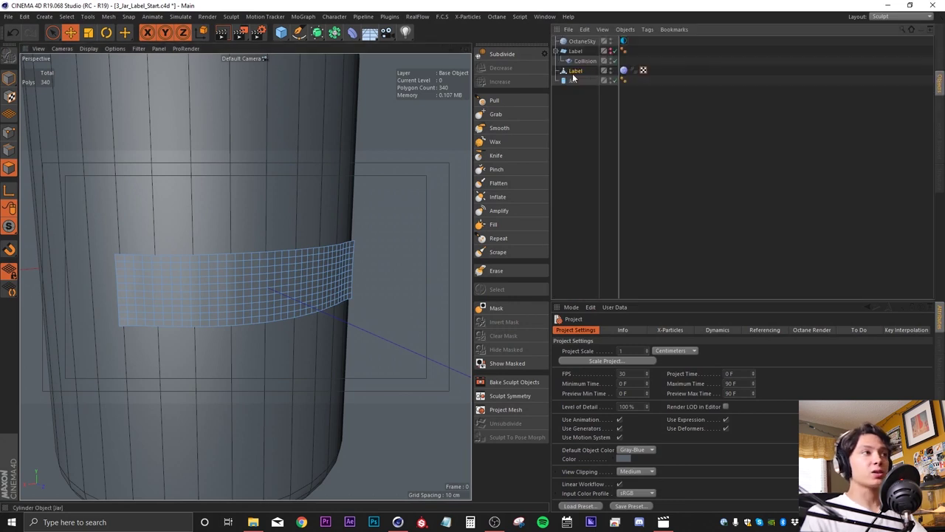
{"action": "left_click", "coordinate": [623, 70]}
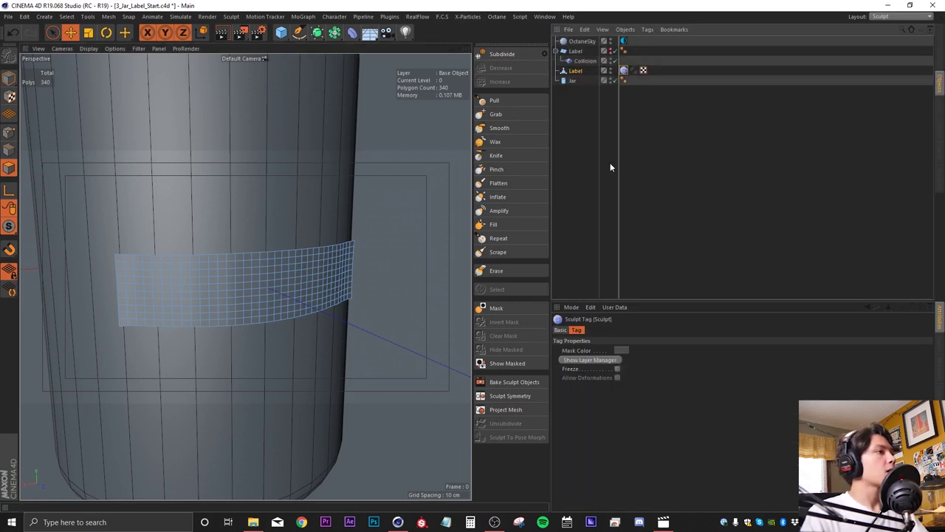
{"action": "left_click", "coordinate": [9, 78]}
{"action": "middle_click_drag", "start_coordinate": [156, 154], "coordinate": [173, 140], "text": "alt"}
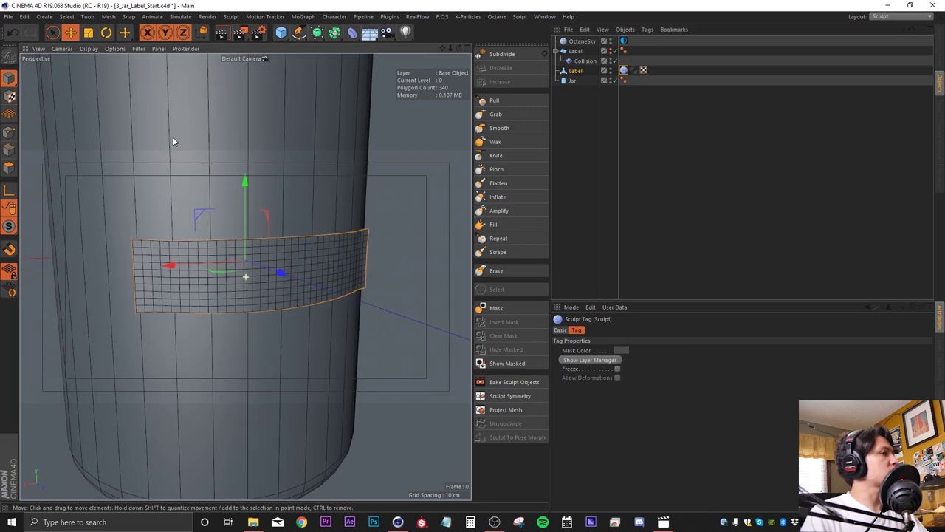
- Subdivide the polygon Label up to sculpt level 3
{"action": "left_click", "coordinate": [504, 54]}
{"action": "left_click", "coordinate": [502, 54]}
{"action": "left_click", "coordinate": [502, 54]}
{"action": "left_click", "coordinate": [502, 53]}
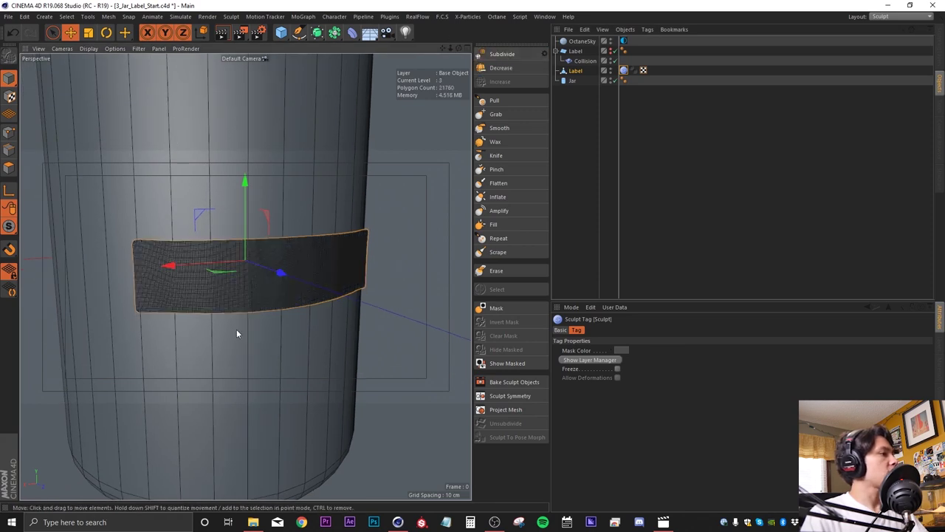
- Activate the Grab sculpt brush for the polygon Label and enable Use Stamp in its stamp settings
{"action": "scroll", "coordinate": [227, 236], "scroll_direction": "up", "scroll_amount": 5}
{"action": "scroll", "coordinate": [227, 217], "scroll_direction": "up", "scroll_amount": 2}
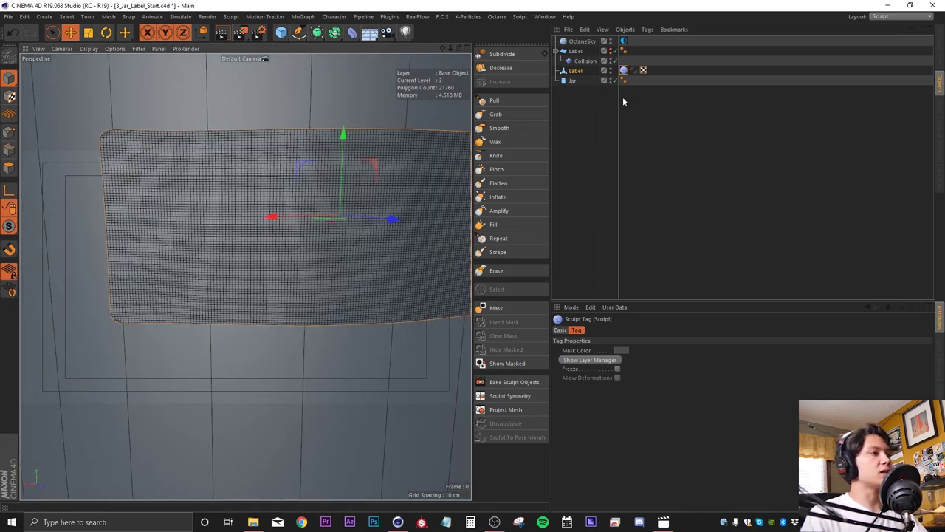
{"action": "left_click", "coordinate": [500, 115]}
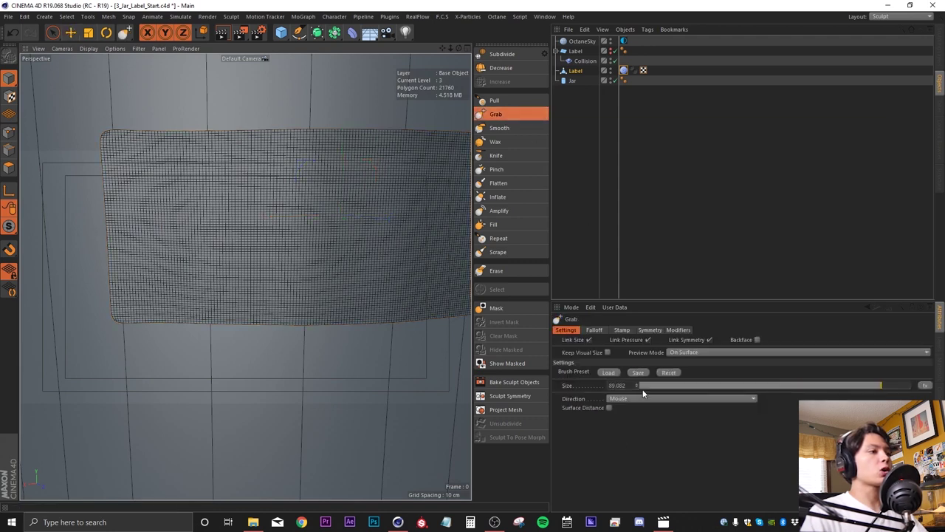
{"action": "left_click", "coordinate": [622, 330]}
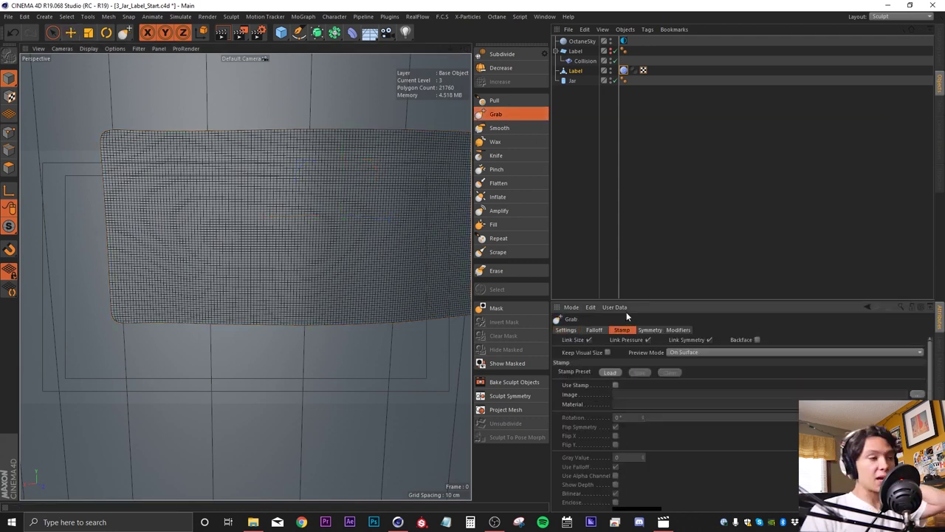
{"action": "left_click_drag", "start_coordinate": [619, 299], "coordinate": [616, 264]}
{"action": "left_click", "coordinate": [616, 348]}
- Load BrushFabricWrinklesBedSheet07_ALPHA_4K.psd from the REGULAR 4K subfolder of BrushFabricWrinklesBedSheet07 as the Grab brush's stamp image
{"action": "left_click", "coordinate": [917, 359]}
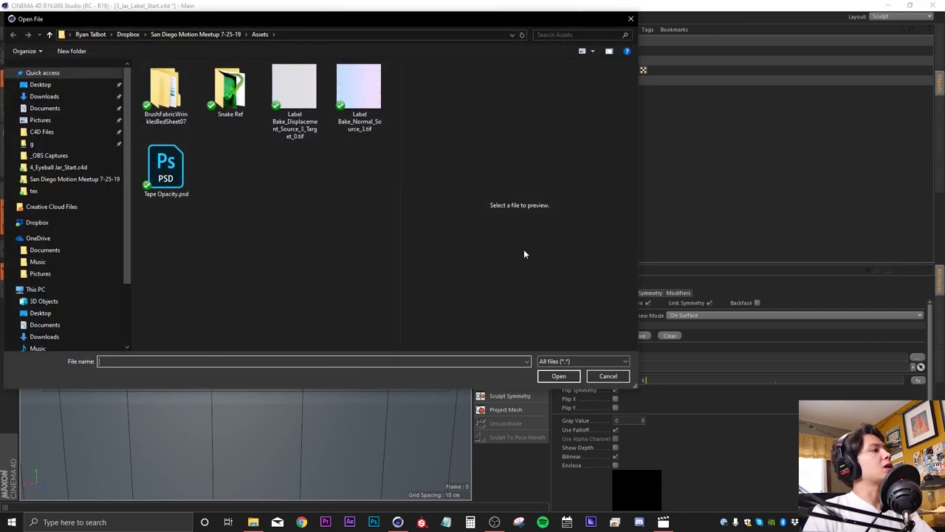
{"action": "double_click", "coordinate": [164, 88]}
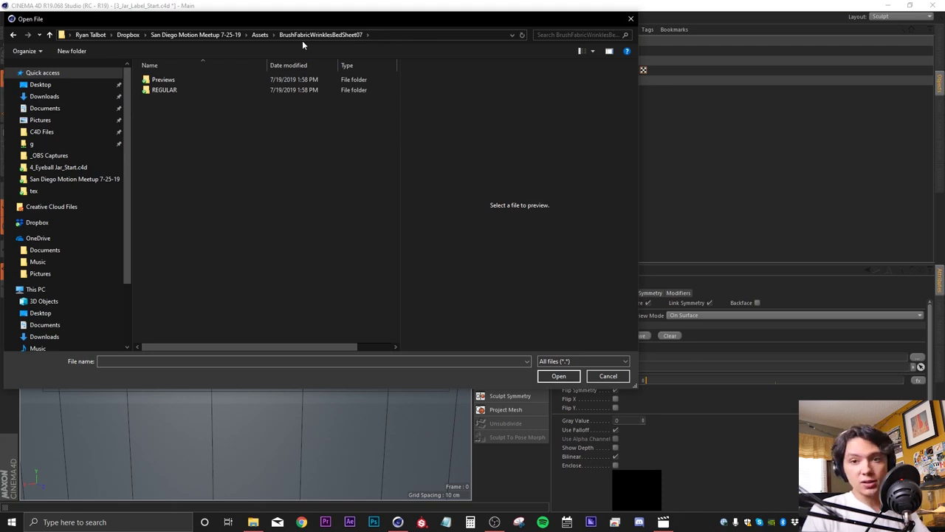
{"action": "double_click", "coordinate": [165, 79]}
{"action": "left_click", "coordinate": [231, 87]}
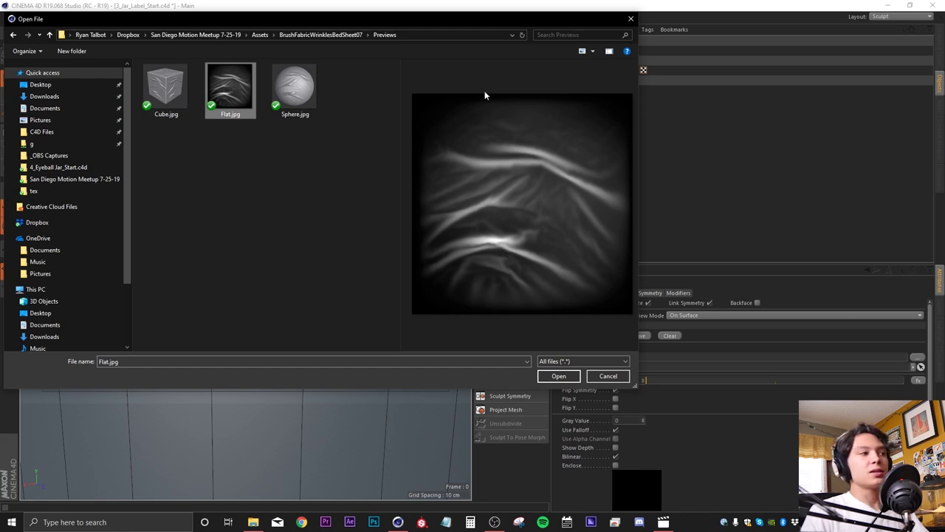
{"action": "left_click", "coordinate": [344, 34]}
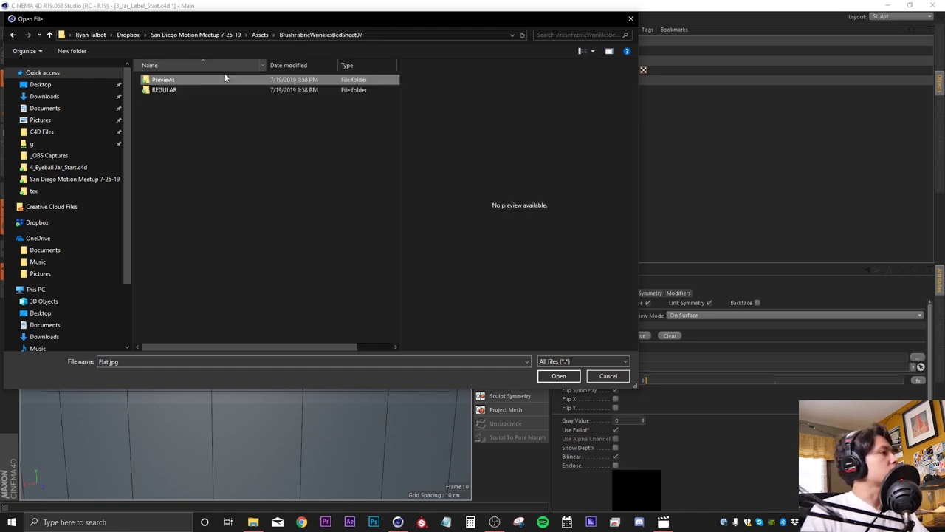
{"action": "double_click", "coordinate": [182, 87]}
{"action": "double_click", "coordinate": [156, 111]}
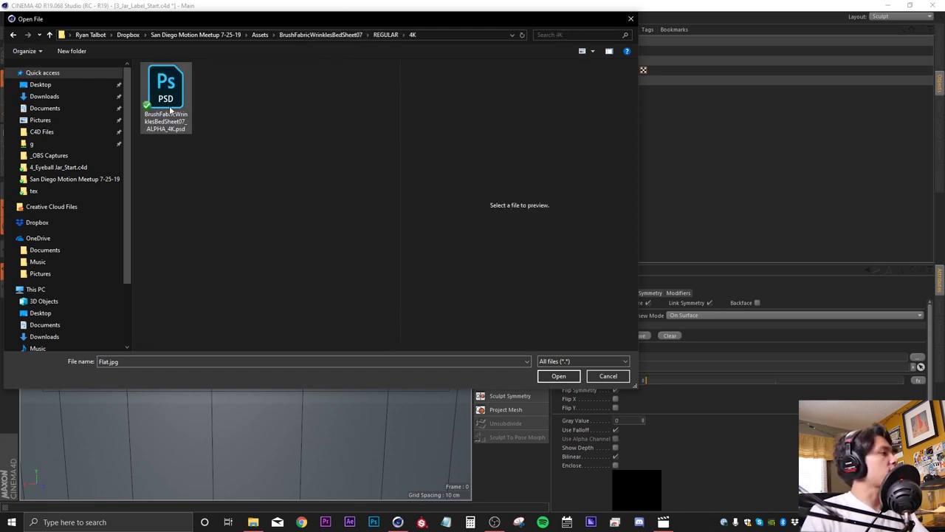
{"action": "left_click", "coordinate": [165, 93]}
{"action": "left_click", "coordinate": [558, 376]}
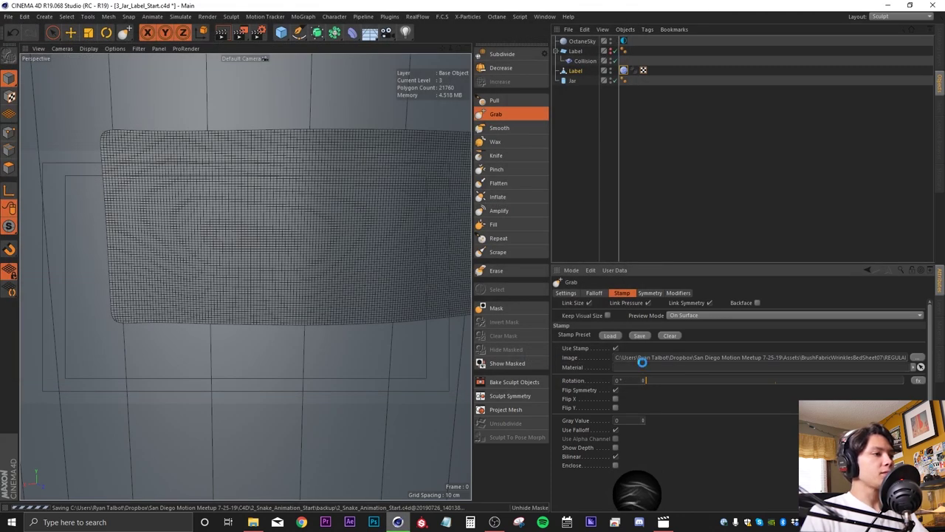
- Check the Grab brush's symmetry settings and display the viewport shaded without wireframe lines
{"action": "scroll", "coordinate": [328, 230], "scroll_direction": "down", "scroll_amount": 5}
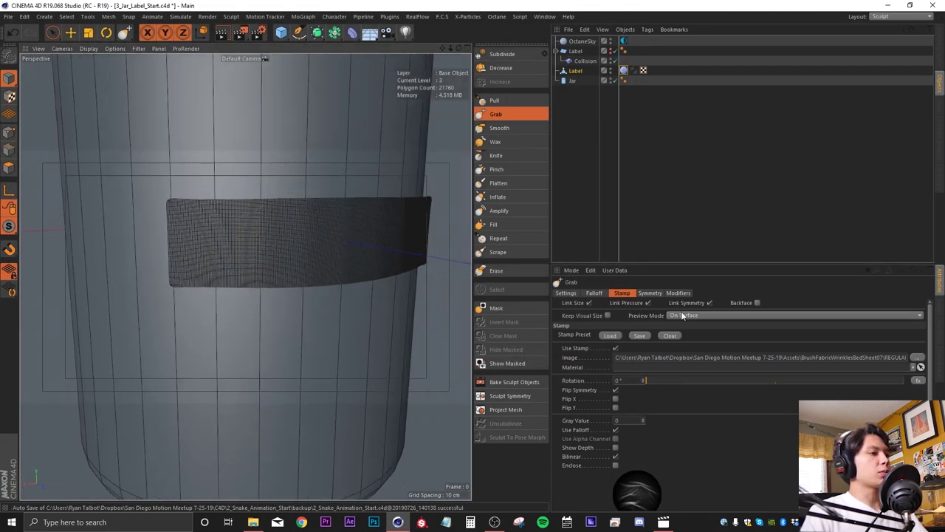
{"action": "left_click", "coordinate": [650, 293]}
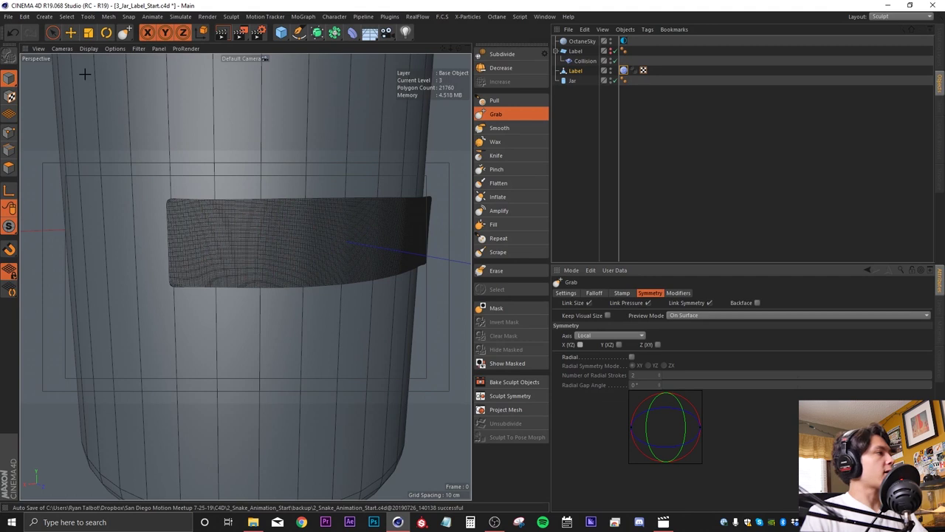
{"action": "left_click", "coordinate": [89, 48]}
{"action": "left_click", "coordinate": [111, 64]}
{"action": "mouse_move", "coordinate": [271, 243]}
{"action": "left_mouse_down", "text": "alt"}
{"action": "mouse_move", "coordinate": [214, 196]}
{"action": "mouse_move", "coordinate": [185, 215]}
{"action": "mouse_move", "coordinate": [207, 214]}
{"action": "left_mouse_up", "text": "alt"}
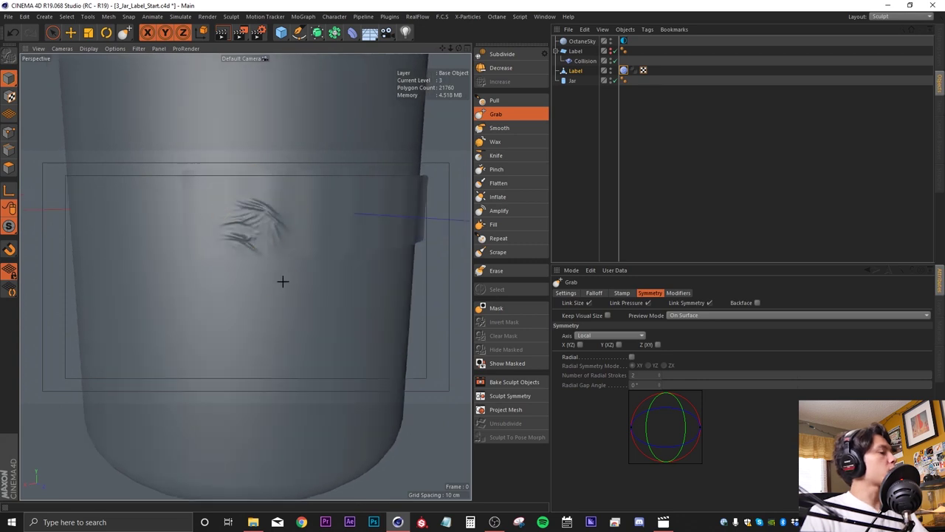
{"action": "scroll", "coordinate": [244, 218], "scroll_direction": "up", "scroll_amount": 5}
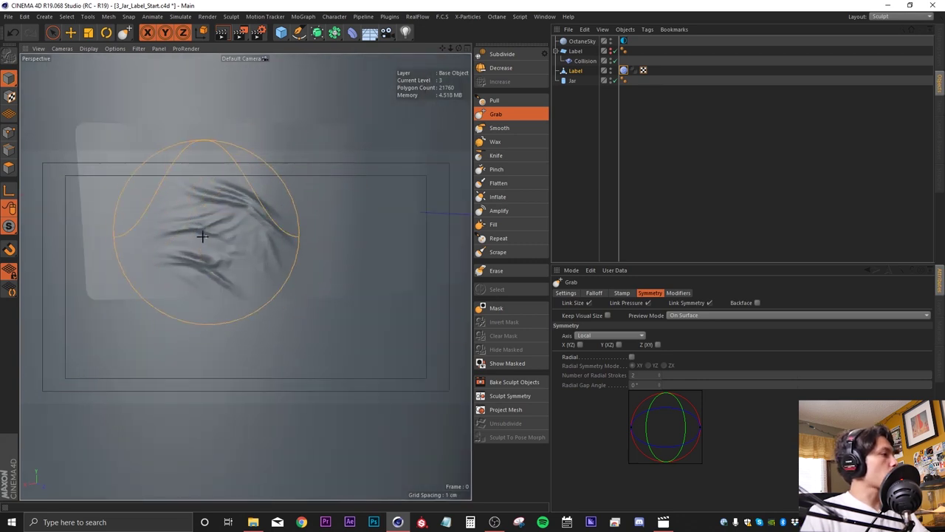
{"action": "scroll", "coordinate": [222, 225], "scroll_direction": "down", "scroll_amount": 5}
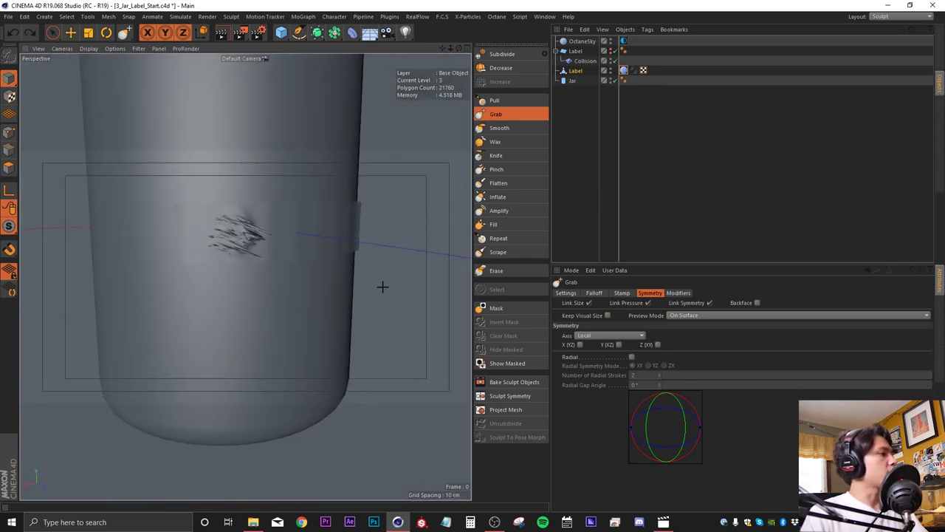
{"action": "mouse_move", "coordinate": [383, 286]}
{"action": "left_mouse_down"}
{"action": "mouse_move", "coordinate": [413, 160]}
{"action": "mouse_move", "coordinate": [116, 194]}
{"action": "mouse_move", "coordinate": [380, 345]}
{"action": "mouse_move", "coordinate": [246, 57]}
{"action": "mouse_move", "coordinate": [59, 280]}
{"action": "mouse_move", "coordinate": [525, 247]}
{"action": "mouse_move", "coordinate": [72, 22]}
{"action": "mouse_move", "coordinate": [147, 432]}
{"action": "left_mouse_up"}
{"action": "key", "text": "ctrl+z"}
{"action": "key", "text": "ctrl+z"}
{"action": "key", "text": "ctrl+z"}
{"action": "key", "text": "ctrl+z"}
{"action": "key", "text": "ctrl+z"}
{"action": "key", "text": "ctrl+z"}
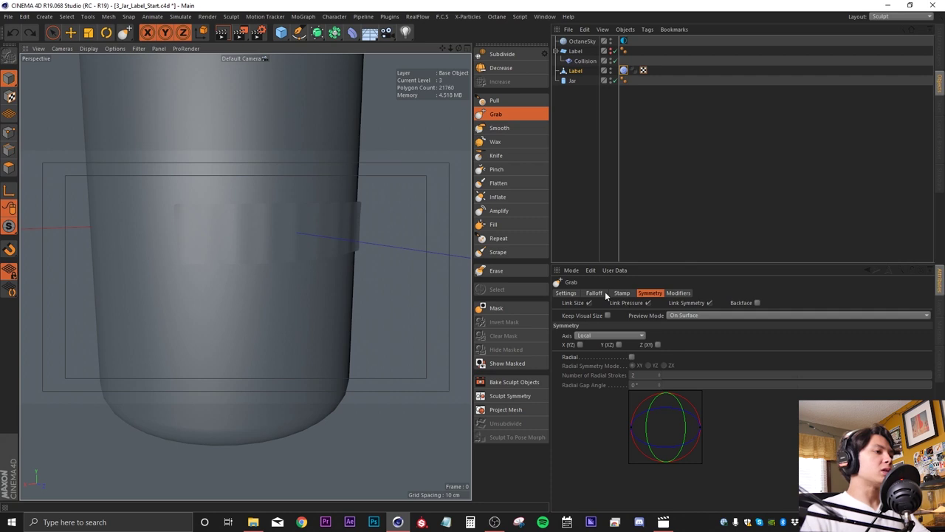
- Set the Grab brush direction to Normal and sculpt stamped fabric wrinkles into the left end of the Label
{"action": "left_click", "coordinate": [567, 293]}
{"action": "left_click", "coordinate": [627, 361]}
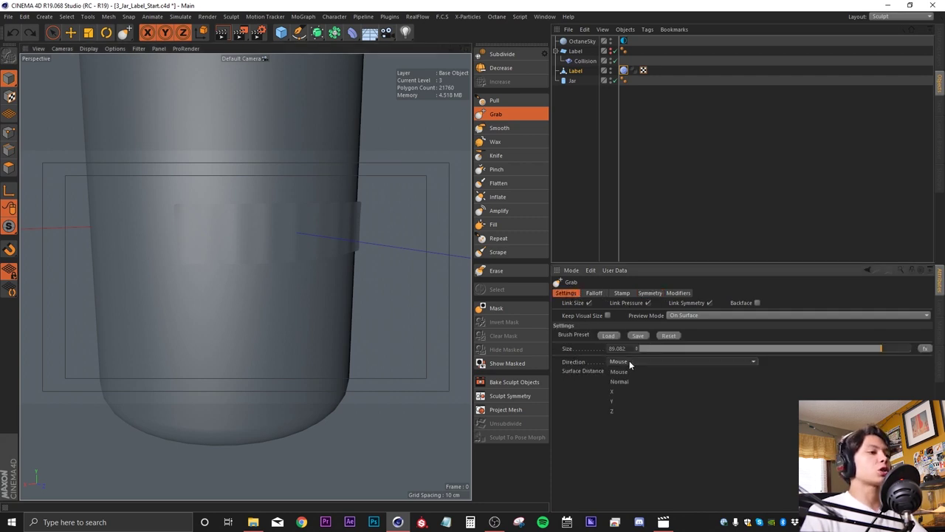
{"action": "left_click", "coordinate": [624, 382]}
{"action": "mouse_move", "coordinate": [150, 271]}
{"action": "left_mouse_down", "text": "alt"}
{"action": "mouse_move", "coordinate": [266, 261]}
{"action": "mouse_move", "coordinate": [200, 226]}
{"action": "mouse_move", "coordinate": [239, 227]}
{"action": "mouse_move", "coordinate": [133, 204]}
{"action": "mouse_move", "coordinate": [173, 207]}
{"action": "left_mouse_up", "text": "alt"}
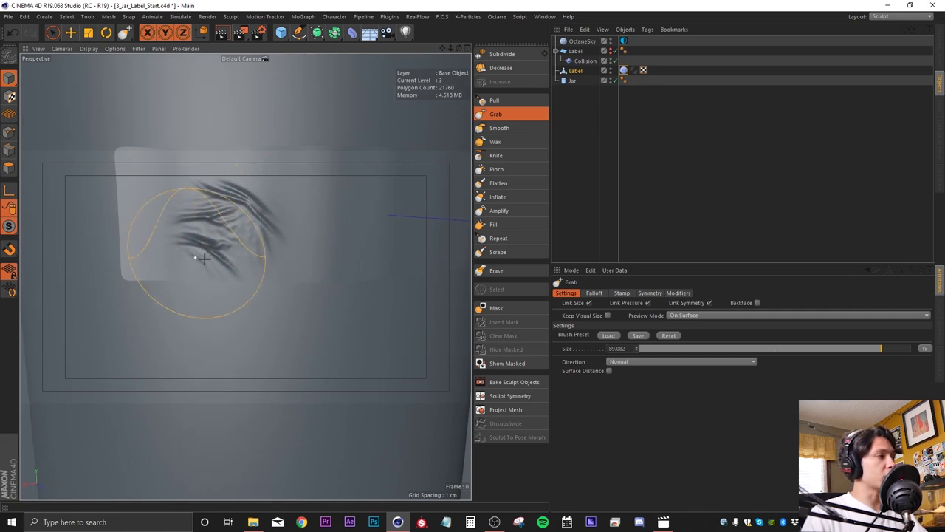
{"action": "mouse_move", "coordinate": [223, 257]}
{"action": "left_mouse_down"}
{"action": "mouse_move", "coordinate": [255, 270]}
{"action": "mouse_move", "coordinate": [213, 192]}
{"action": "mouse_move", "coordinate": [239, 226]}
{"action": "mouse_move", "coordinate": [248, 209]}
{"action": "left_mouse_up"}
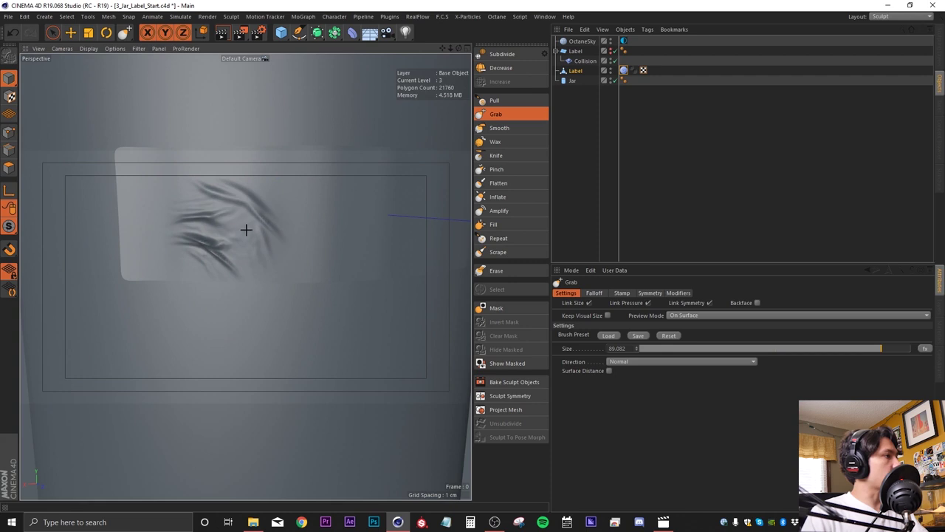
{"action": "left_click_drag", "start_coordinate": [200, 239], "coordinate": [240, 222], "text": "alt"}
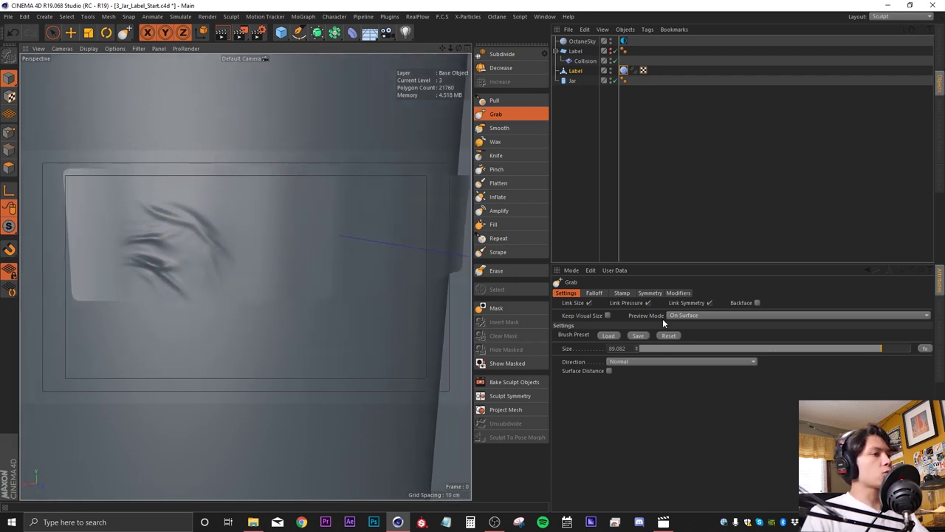
- Rotate the stamp to 167° and sculpt more wrinkles into both ends of the Label
{"action": "left_click", "coordinate": [623, 293]}
{"action": "left_click_drag", "start_coordinate": [656, 379], "coordinate": [765, 380]}
{"action": "left_click_drag", "start_coordinate": [296, 270], "coordinate": [353, 290], "text": "alt"}
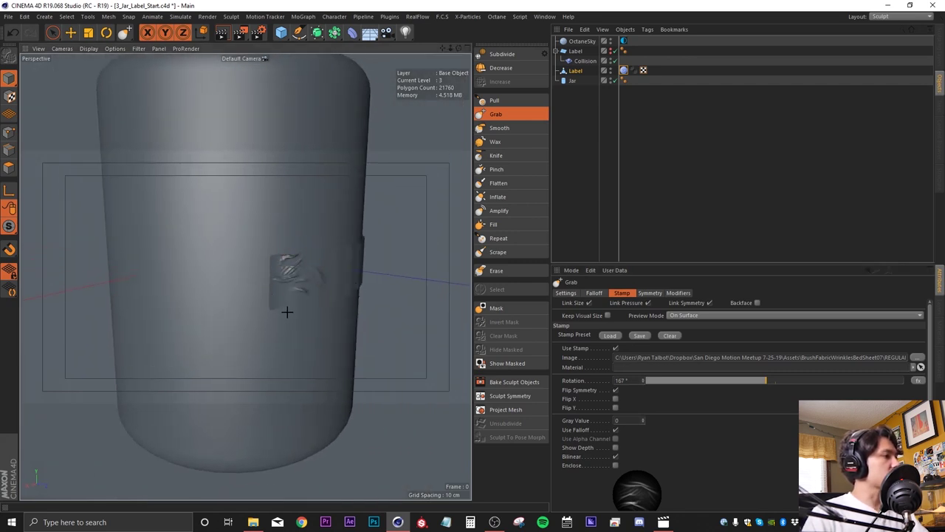
{"action": "scroll", "coordinate": [288, 312], "scroll_direction": "up", "scroll_amount": 5}
{"action": "left_click_drag", "start_coordinate": [331, 287], "coordinate": [283, 285], "text": "alt"}
{"action": "mouse_move", "coordinate": [368, 275]}
{"action": "left_mouse_down", "text": "alt"}
{"action": "mouse_move", "coordinate": [256, 277]}
{"action": "mouse_move", "coordinate": [327, 281]}
{"action": "mouse_move", "coordinate": [299, 303]}
{"action": "mouse_move", "coordinate": [318, 317]}
{"action": "left_mouse_up", "text": "alt"}
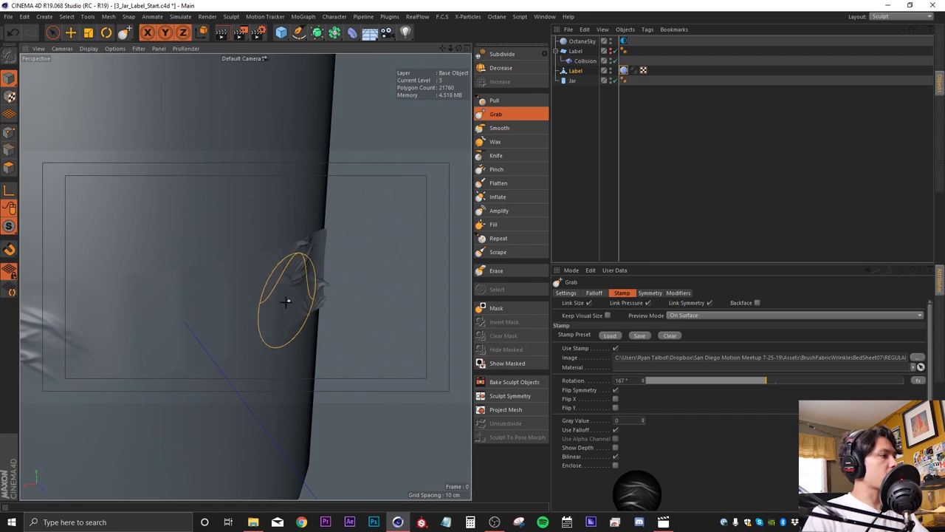
- Set the stamp rotation to 19° and add differently angled wrinkles to the right end of the Label
{"action": "left_click_drag", "start_coordinate": [745, 383], "coordinate": [656, 381]}
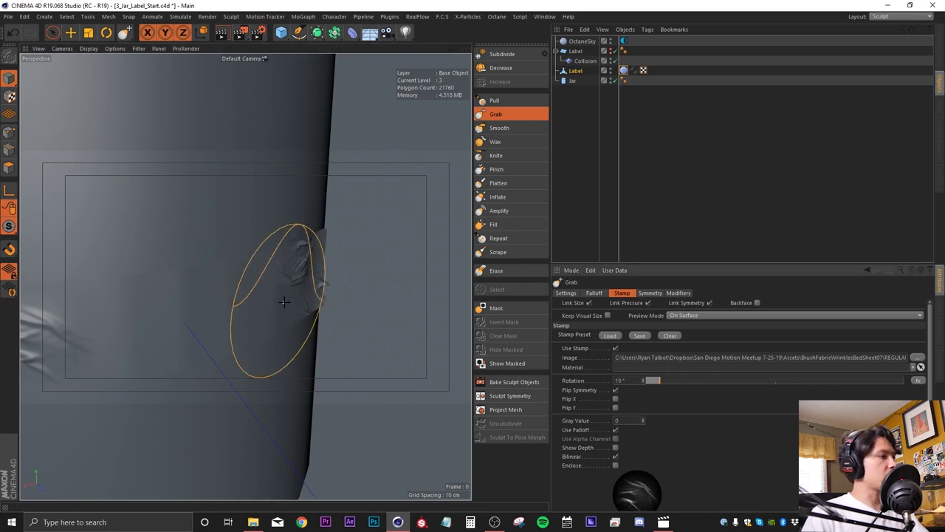
{"action": "left_click_drag", "start_coordinate": [304, 297], "coordinate": [281, 269], "text": "alt"}
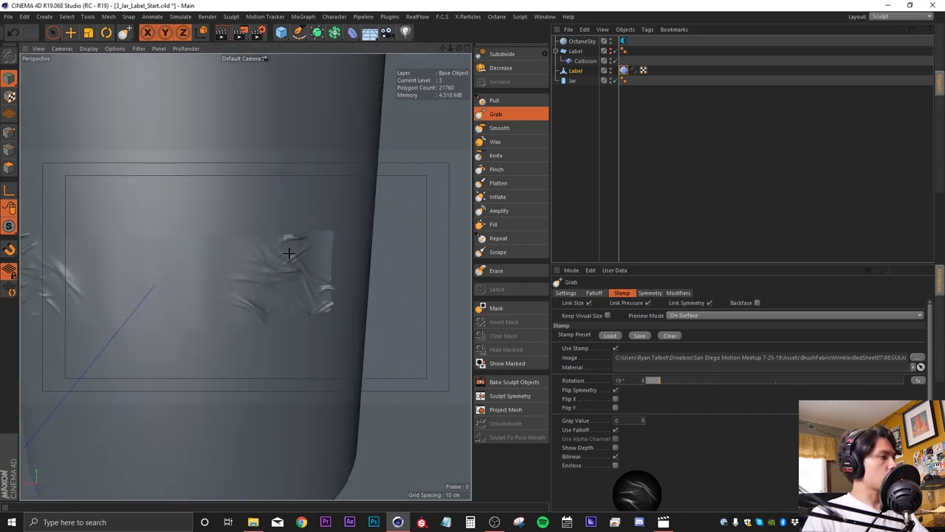
{"action": "left_click_drag", "start_coordinate": [311, 271], "coordinate": [327, 313]}
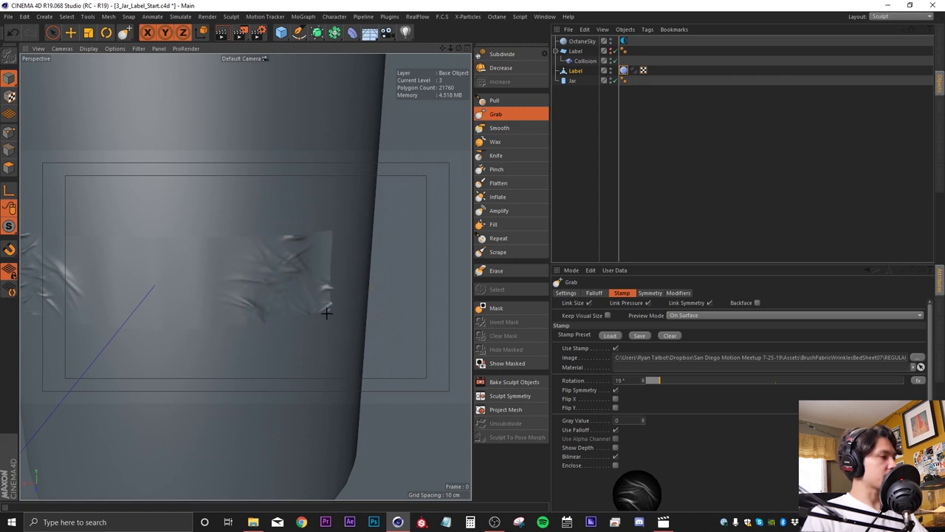
- Sculpt large stamped folds across the middle of the Label to link the wrinkled ends
{"action": "left_click_drag", "start_coordinate": [148, 310], "coordinate": [203, 282], "text": "alt"}
{"action": "scroll", "coordinate": [211, 280], "scroll_direction": "down", "scroll_amount": 6}
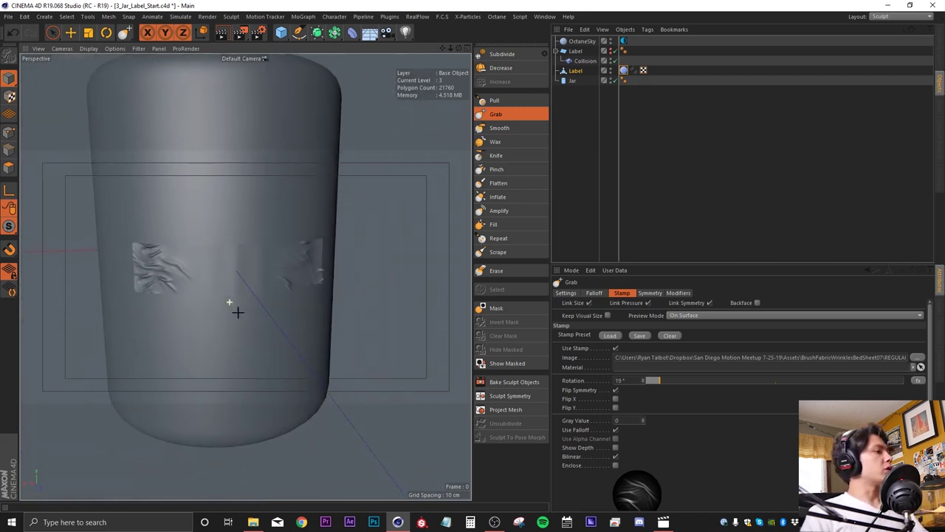
{"action": "mouse_move", "coordinate": [225, 272]}
{"action": "left_mouse_down"}
{"action": "mouse_move", "coordinate": [238, 270]}
{"action": "mouse_move", "coordinate": [245, 300]}
{"action": "mouse_move", "coordinate": [238, 270]}
{"action": "mouse_move", "coordinate": [202, 269]}
{"action": "left_mouse_up"}
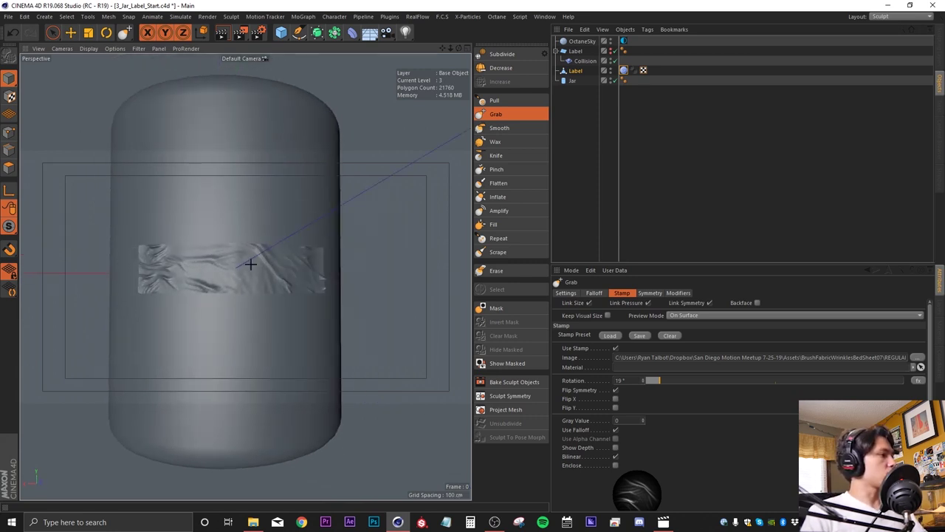
{"action": "left_click_drag", "start_coordinate": [189, 299], "coordinate": [221, 289], "text": "alt"}
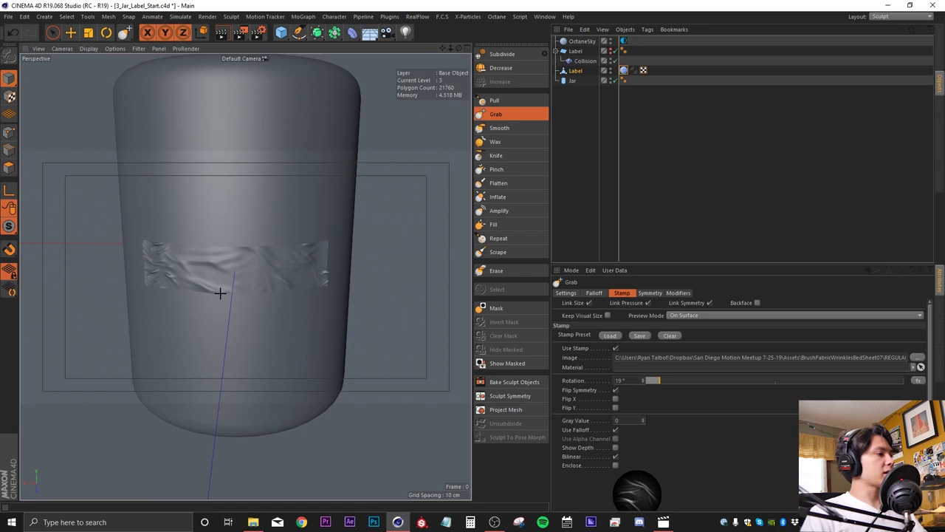
{"action": "scroll", "coordinate": [238, 279], "scroll_direction": "up", "scroll_amount": 4}
{"action": "left_click_drag", "start_coordinate": [293, 274], "coordinate": [356, 316], "text": "alt"}
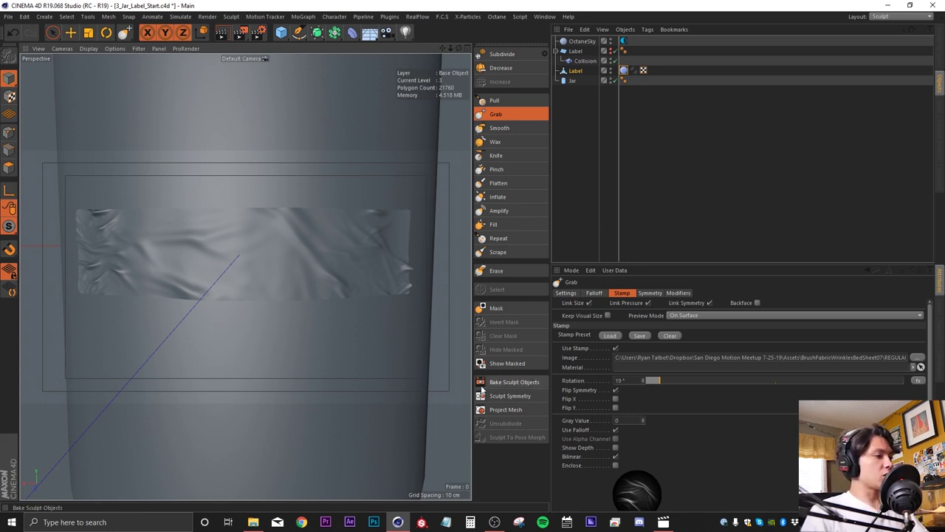
- Start Bake Sculpt Objects and set its output file to Label Bake in the Assets folder
{"action": "left_click", "coordinate": [515, 382]}
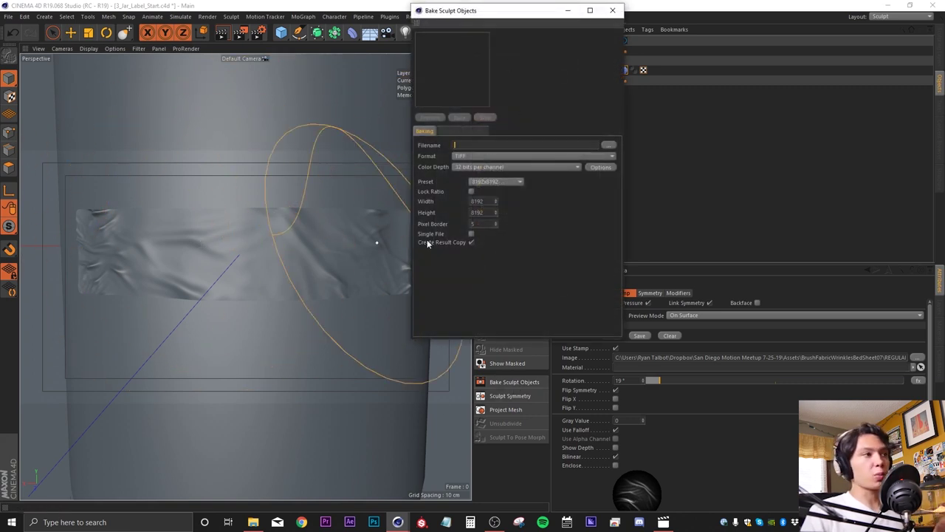
{"action": "left_click", "coordinate": [605, 144]}
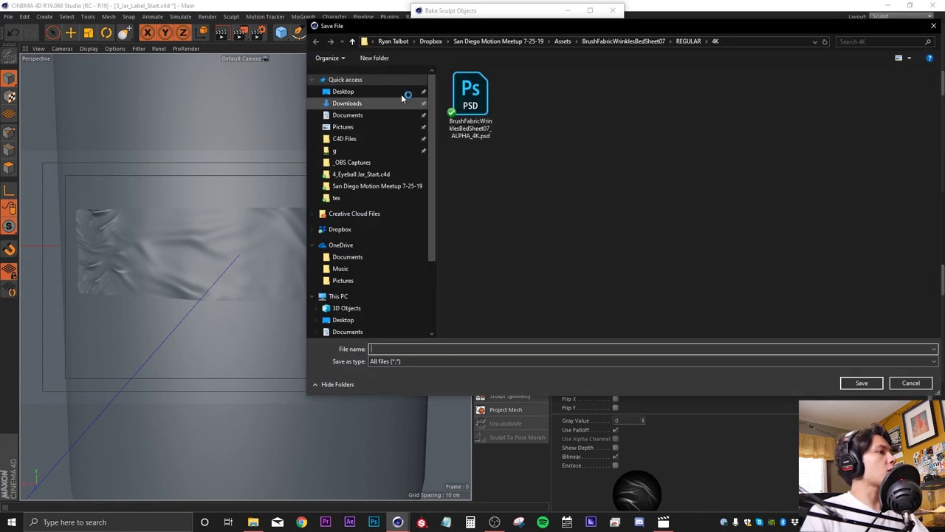
{"action": "left_click", "coordinate": [634, 42]}
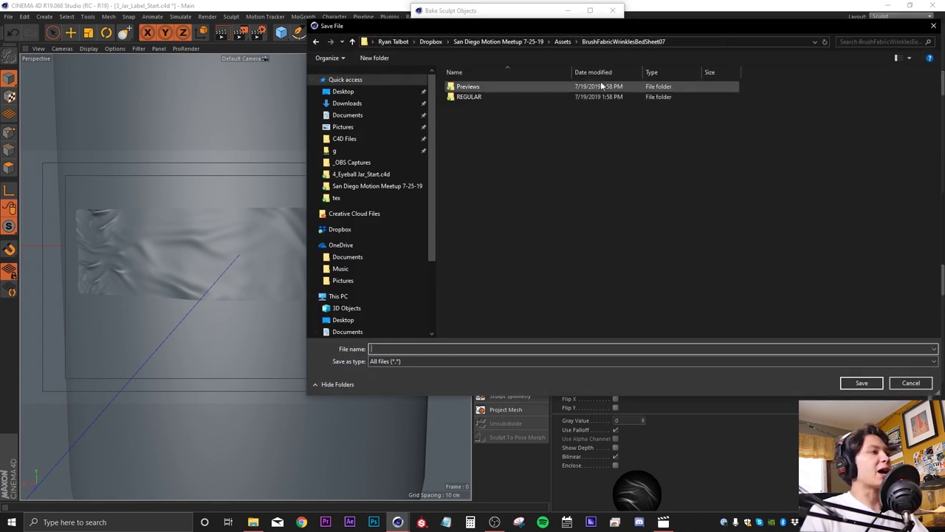
{"action": "left_click", "coordinate": [563, 42]}
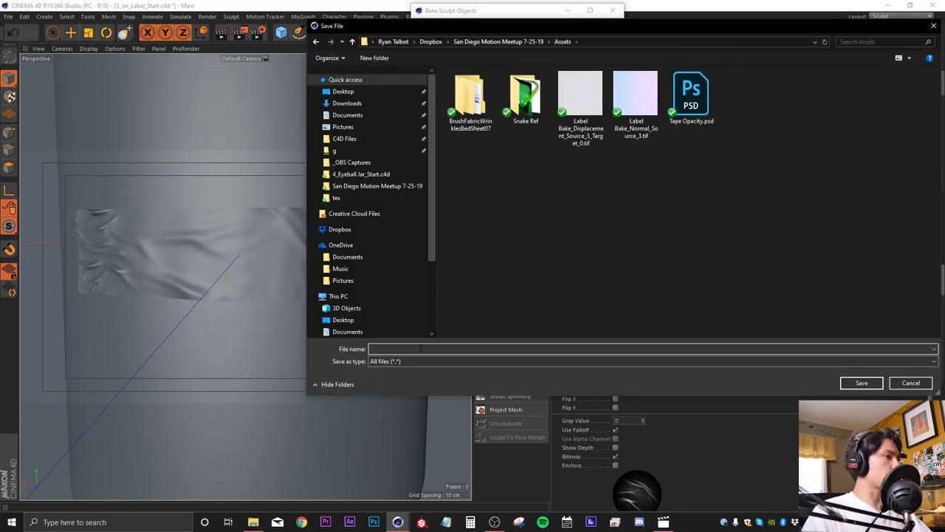
{"action": "type", "text": "Labe"}
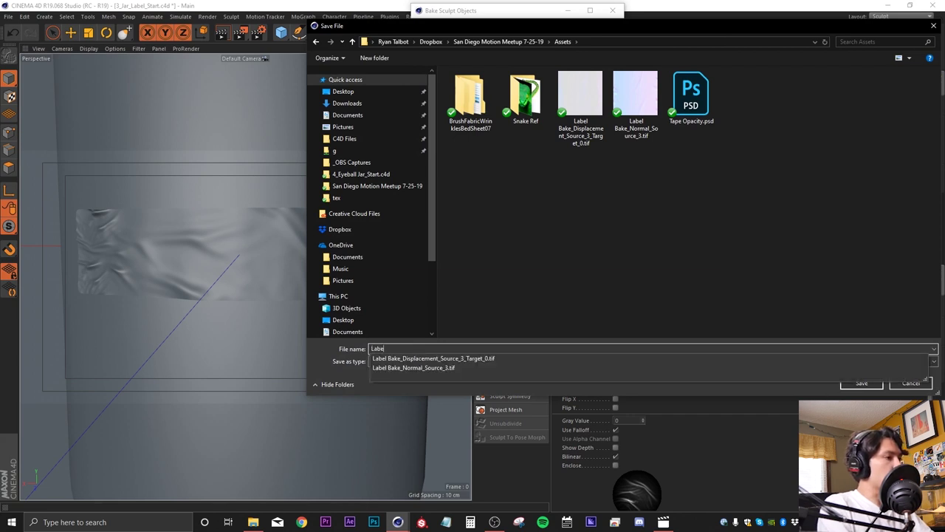
{"action": "type", "text": "l Bak"}
{"action": "key", "text": "Return"}
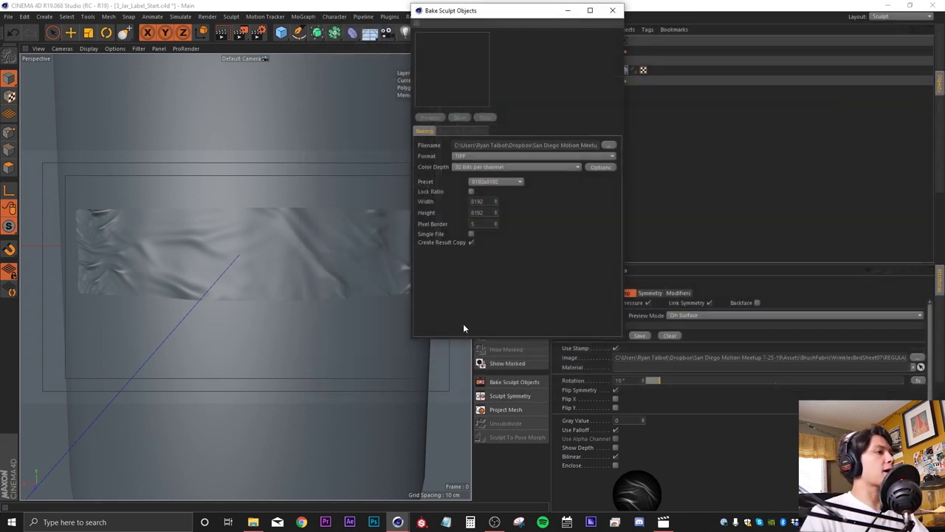
- Preview the Label bake with Displacement and Normal enabled, and preview it again with only the normal map
{"action": "left_click", "coordinate": [504, 182]}
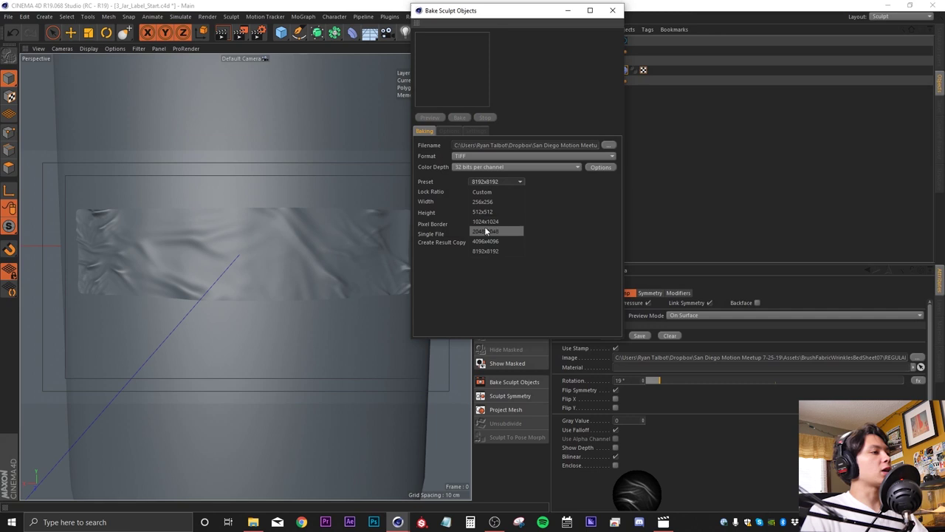
{"action": "left_click", "coordinate": [455, 131]}
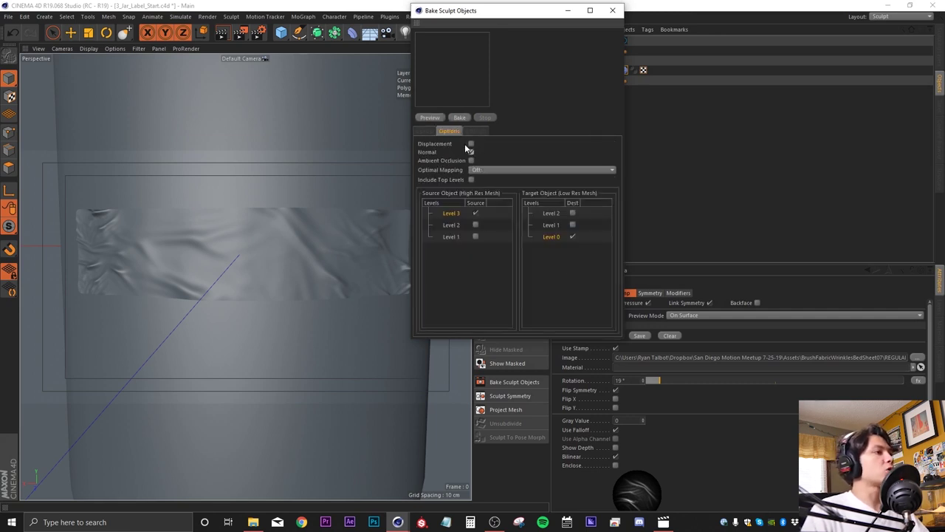
{"action": "left_click", "coordinate": [432, 118]}
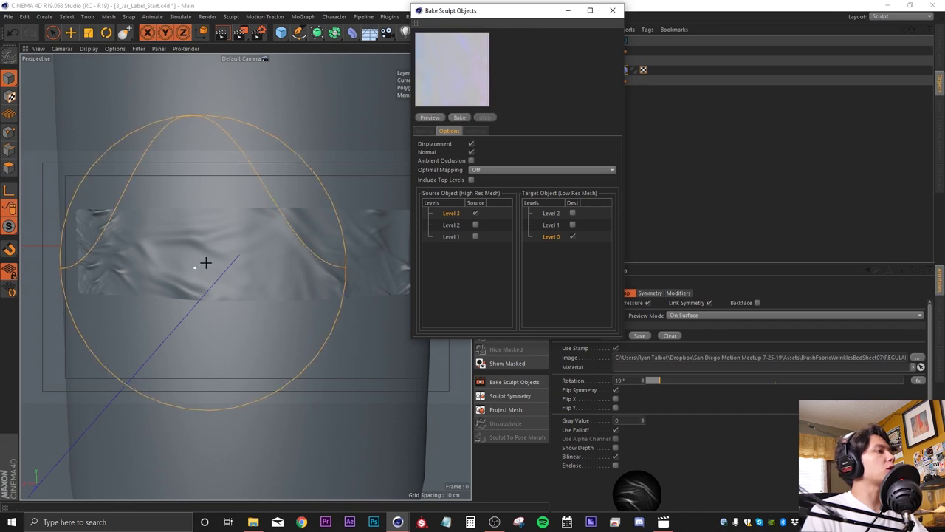
{"action": "left_click_drag", "start_coordinate": [236, 253], "coordinate": [281, 268], "text": "alt"}
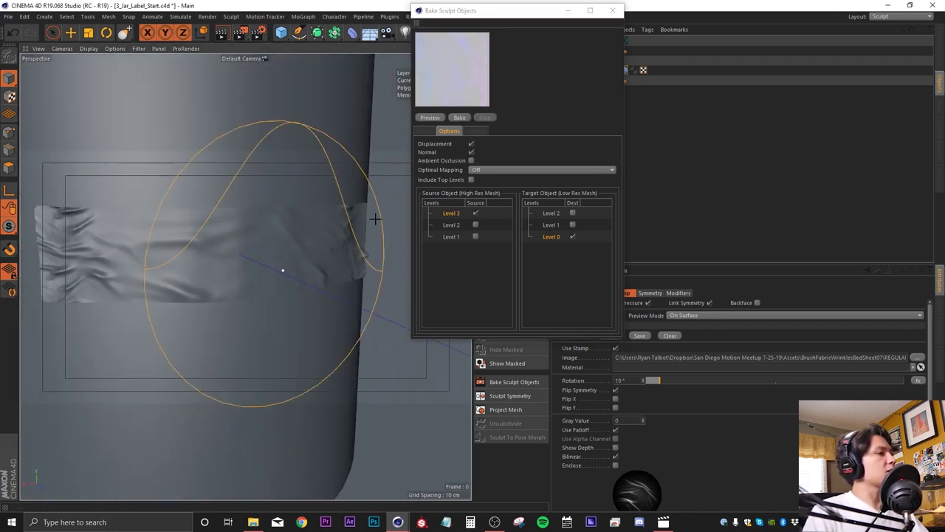
{"action": "left_click", "coordinate": [471, 144]}
{"action": "left_click", "coordinate": [435, 118]}
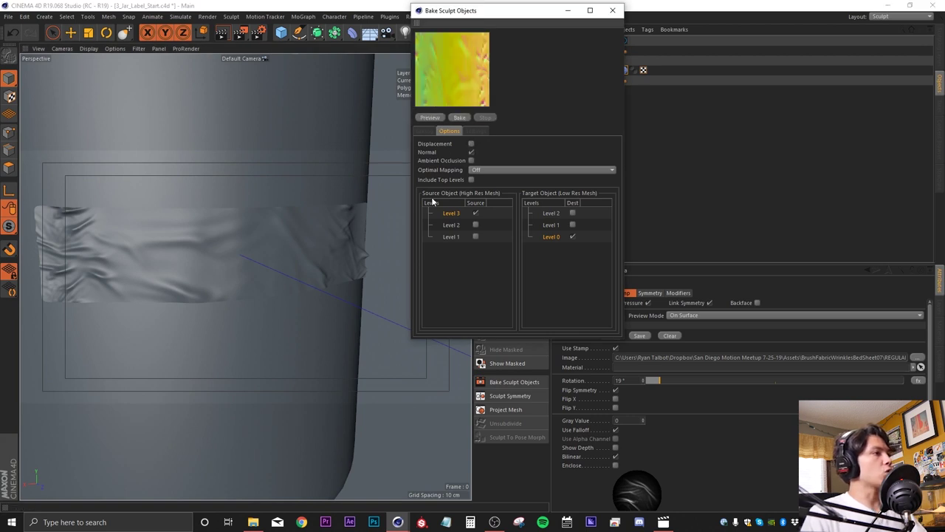
{"action": "left_click_drag", "start_coordinate": [455, 14], "coordinate": [516, 112]}
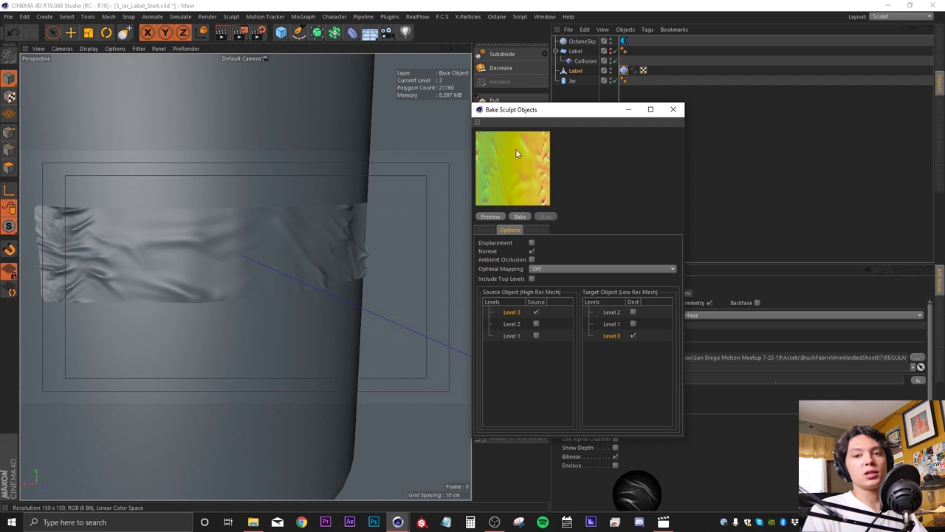
{"action": "left_click_drag", "start_coordinate": [548, 111], "coordinate": [537, 91]}
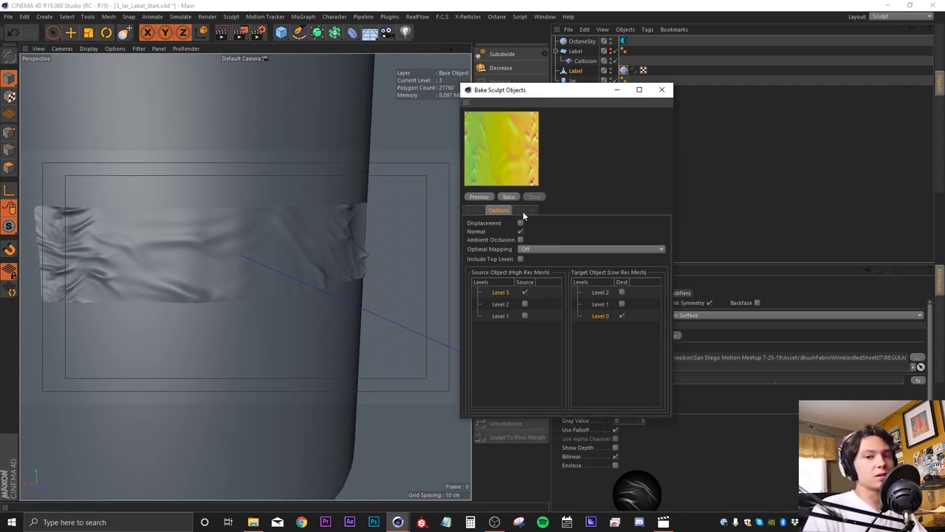
- Enable Flip Z for the baked normal map and preview the result
{"action": "left_click", "coordinate": [523, 211]}
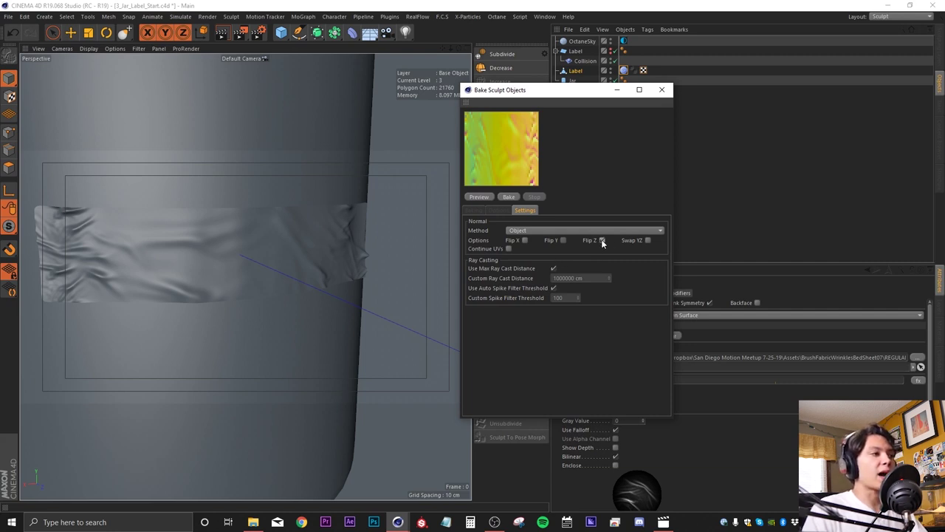
{"action": "left_click", "coordinate": [480, 197]}
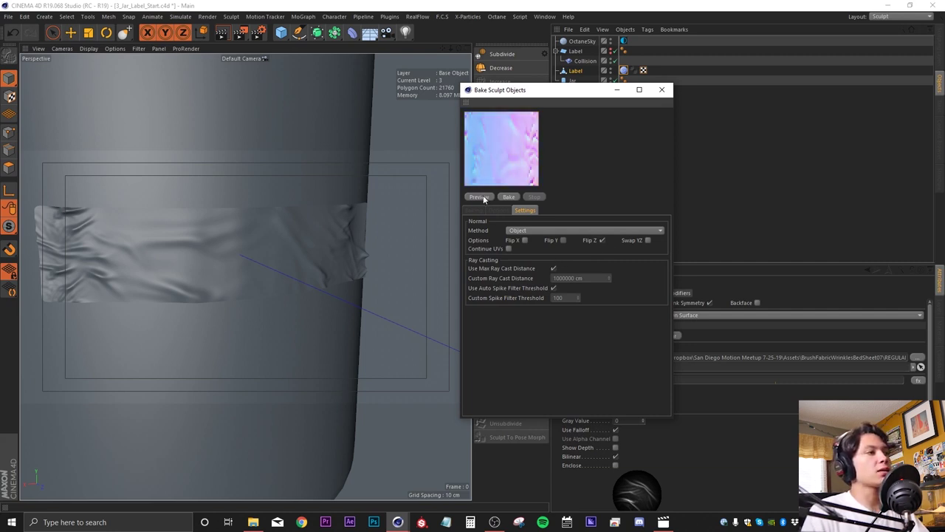
{"action": "left_click_drag", "start_coordinate": [529, 95], "coordinate": [535, 81]}
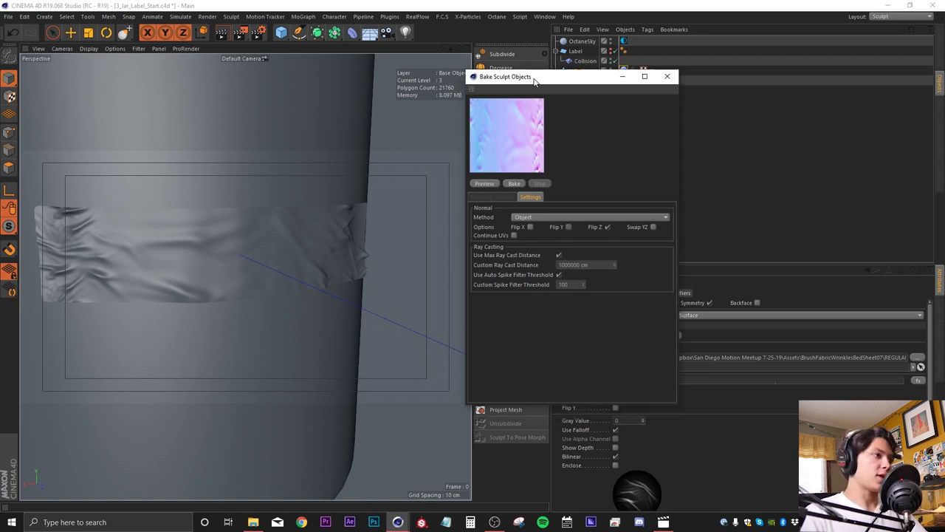
- Enable Displacement alongside Normal and bake the Label from Level 3 to Level 0, overwriting the existing files
{"action": "left_click", "coordinate": [505, 197]}
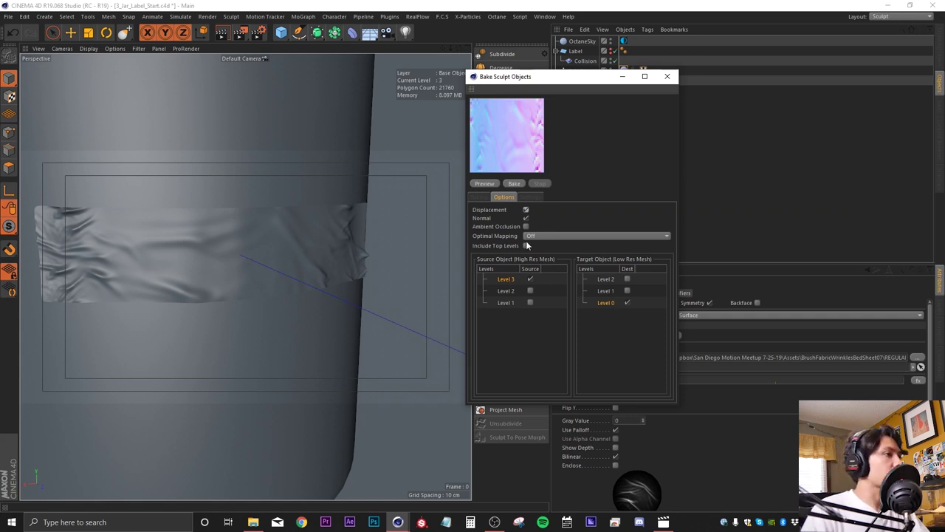
{"action": "left_click", "coordinate": [514, 184]}
{"action": "left_click", "coordinate": [519, 315]}
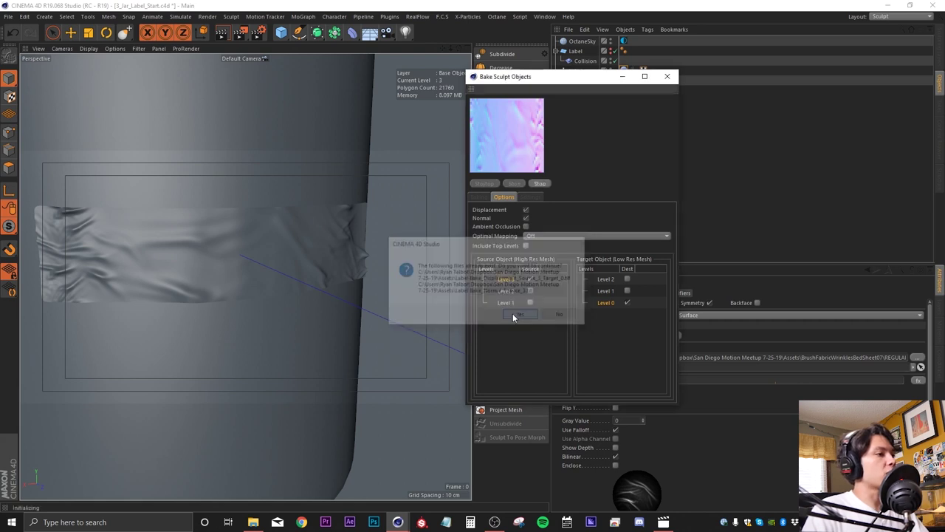
{"action": "left_click", "coordinate": [666, 76]}
- Examine the baked Label copy on the jar from several angles and test-render the view
{"action": "middle_click_drag", "start_coordinate": [157, 183], "coordinate": [227, 206], "text": "alt"}
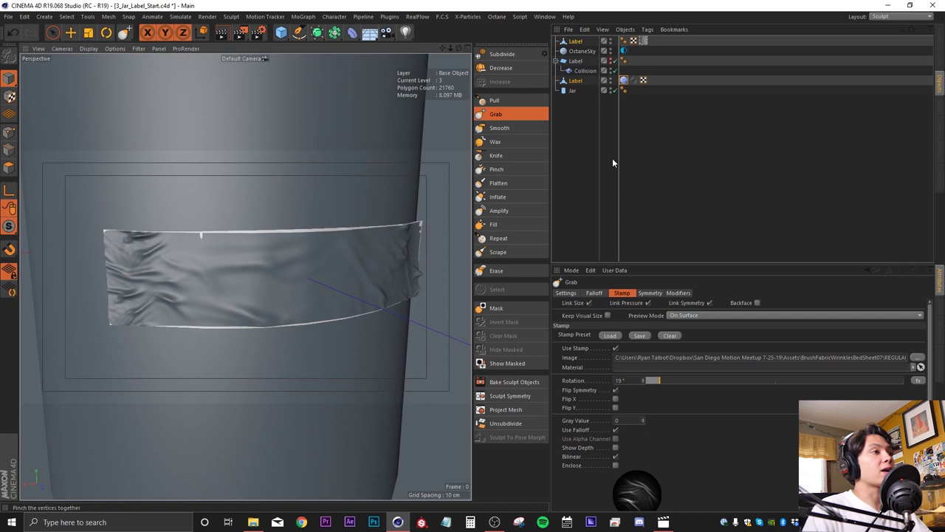
{"action": "left_click", "coordinate": [579, 159]}
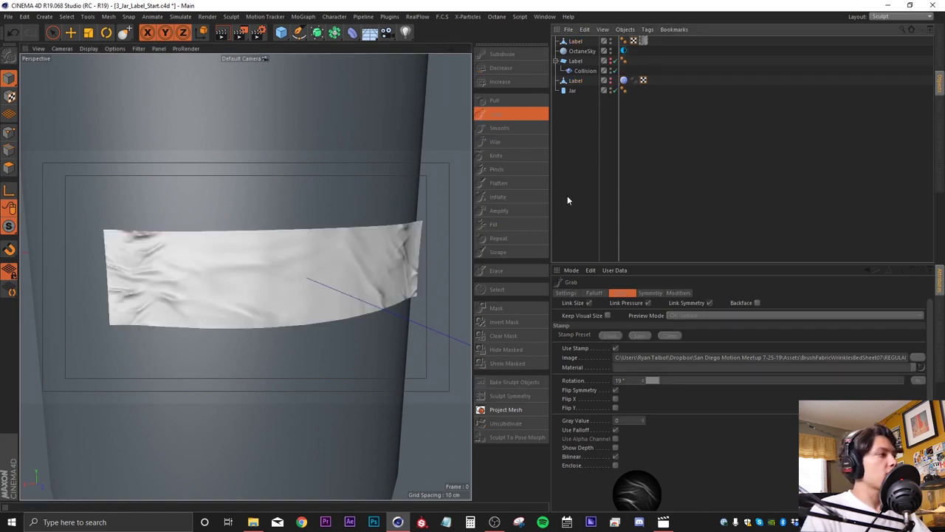
{"action": "left_click_drag", "start_coordinate": [174, 261], "coordinate": [234, 257], "text": "alt"}
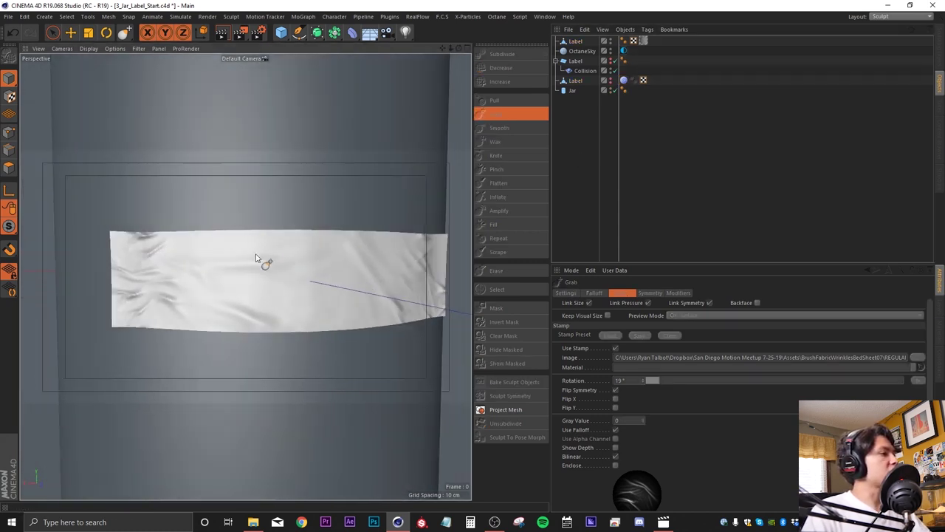
{"action": "middle_click_drag", "start_coordinate": [234, 230], "coordinate": [206, 205], "text": "alt"}
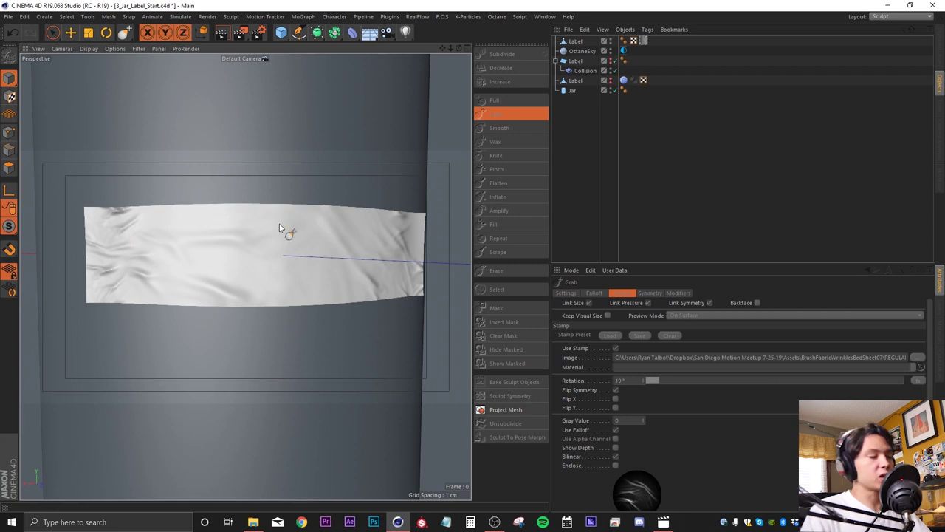
{"action": "left_click_drag", "start_coordinate": [152, 247], "coordinate": [197, 267], "text": "alt"}
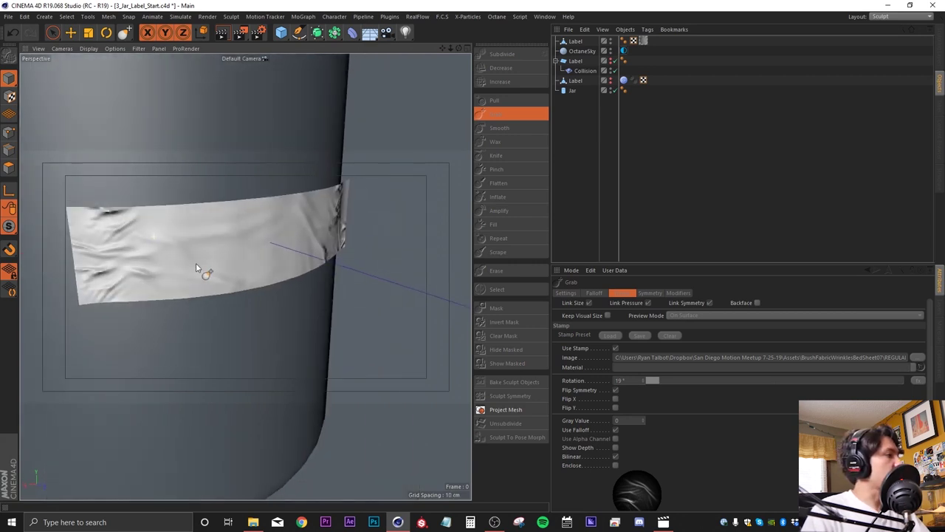
{"action": "left_click", "coordinate": [575, 42]}
{"action": "left_click_drag", "start_coordinate": [270, 207], "coordinate": [220, 219], "text": "alt"}
{"action": "left_click", "coordinate": [222, 33]}
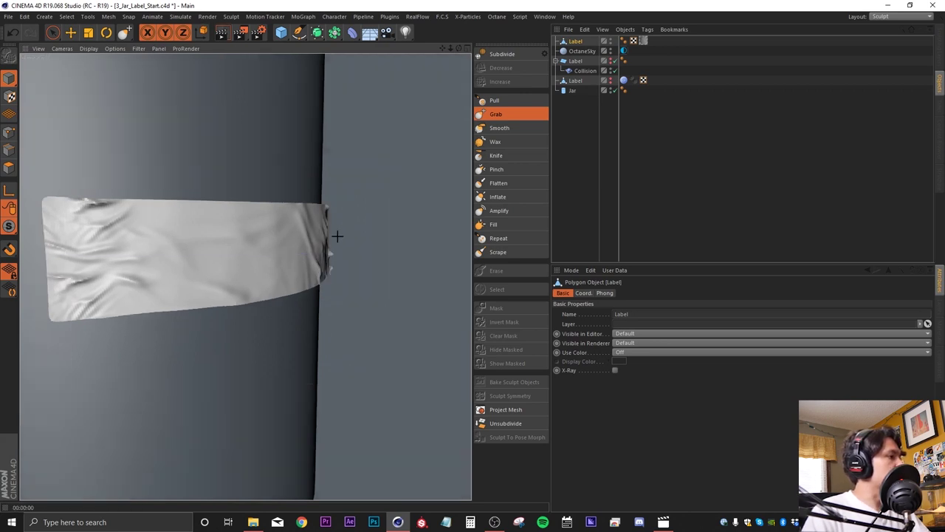
{"action": "left_click", "coordinate": [600, 152]}
{"action": "scroll", "coordinate": [195, 255], "scroll_direction": "down", "scroll_amount": 3}
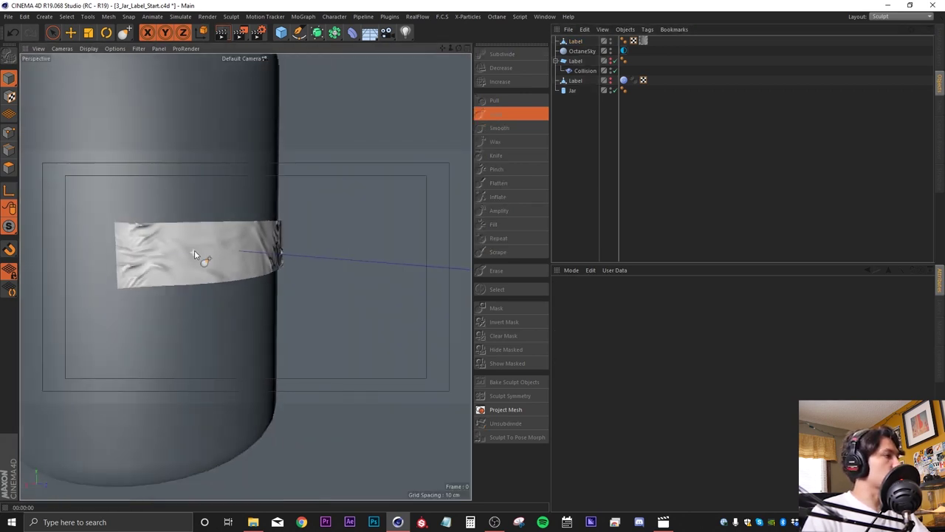
{"action": "left_click_drag", "start_coordinate": [194, 251], "coordinate": [175, 263], "text": "alt"}
{"action": "middle_click_drag", "start_coordinate": [248, 295], "coordinate": [245, 276], "text": "alt"}
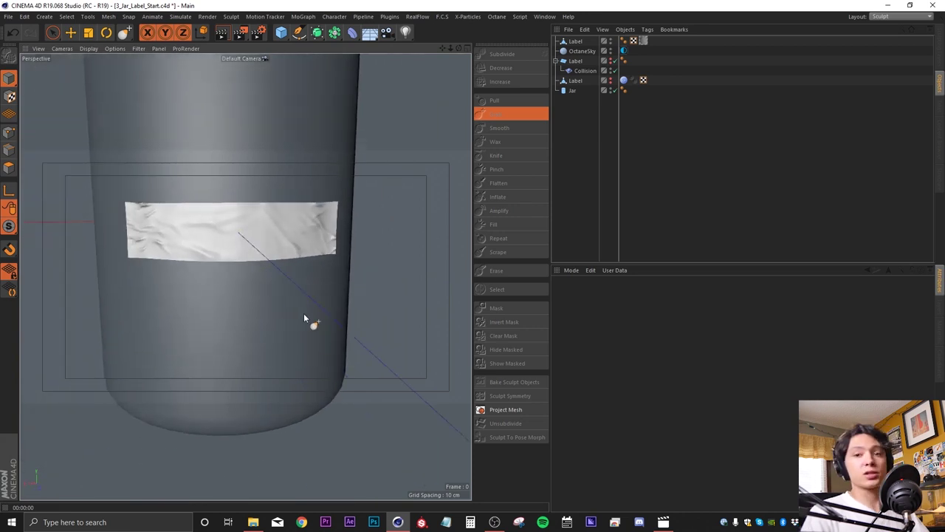
- Switch to Tape Opacity.psd in Photoshop, duplicate the strip-clipart-ripped-tape-9 layer and hide the original
{"action": "left_click", "coordinate": [374, 522]}
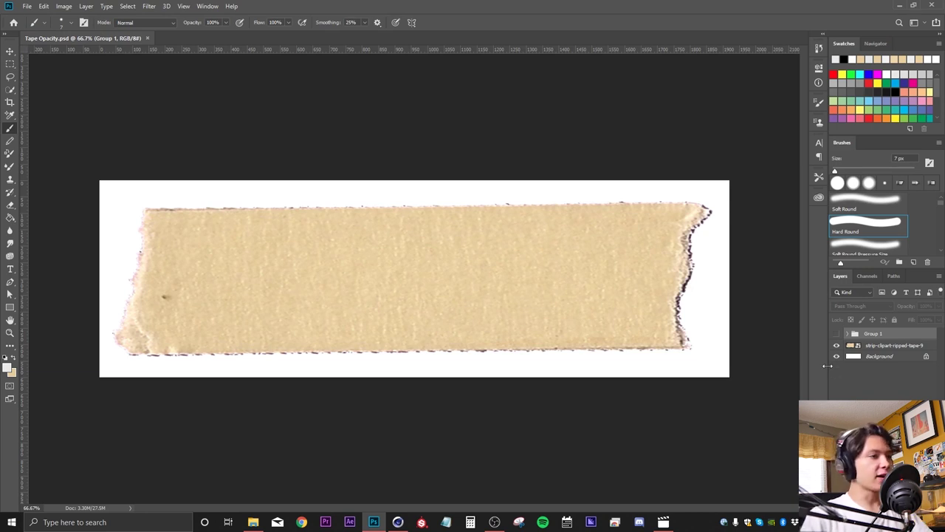
{"action": "left_click", "coordinate": [869, 348]}
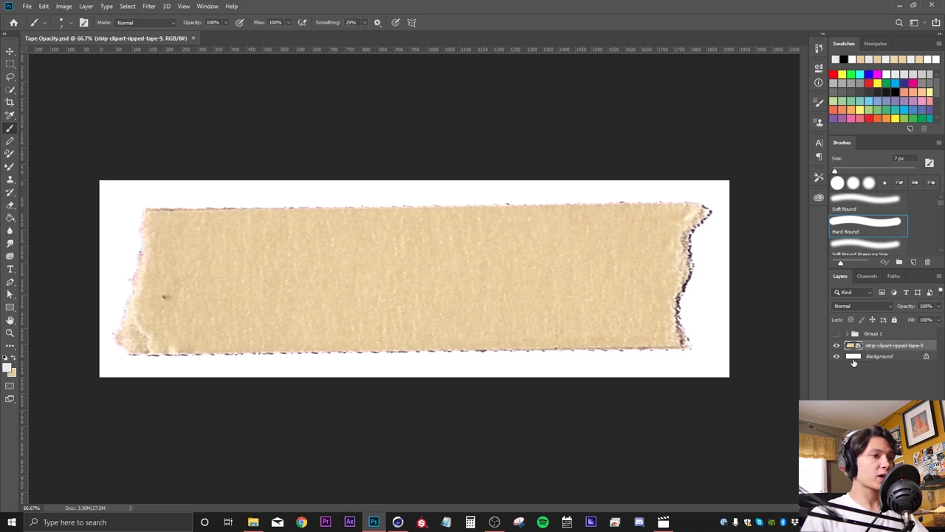
{"action": "key", "text": "ctrl+j"}
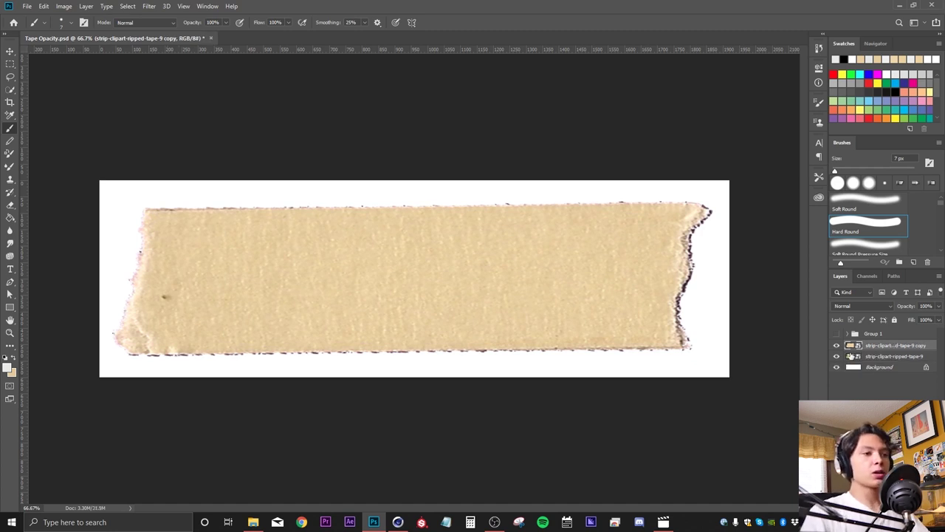
{"action": "left_click", "coordinate": [836, 356]}
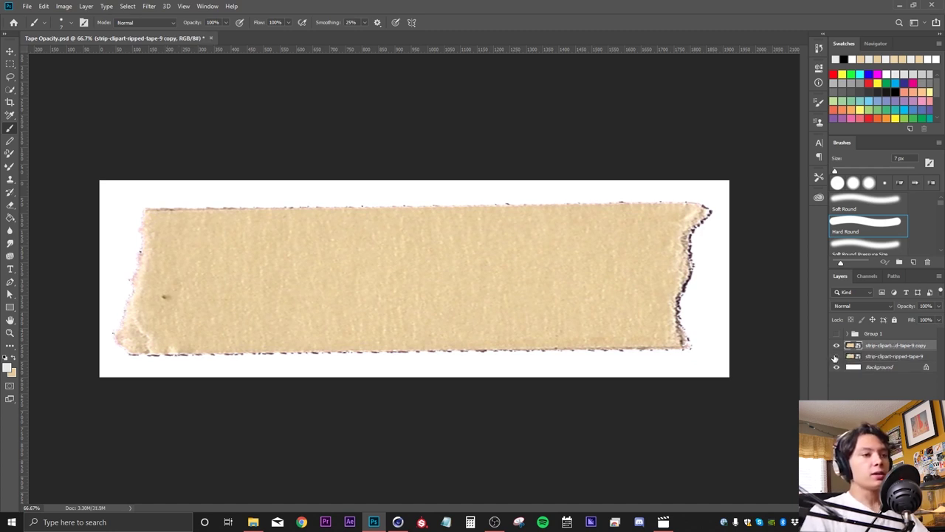
- Select the tape by its beige colour with Color Range at a Fuzziness of 71
{"action": "left_click", "coordinate": [128, 6]}
{"action": "left_click", "coordinate": [144, 100]}
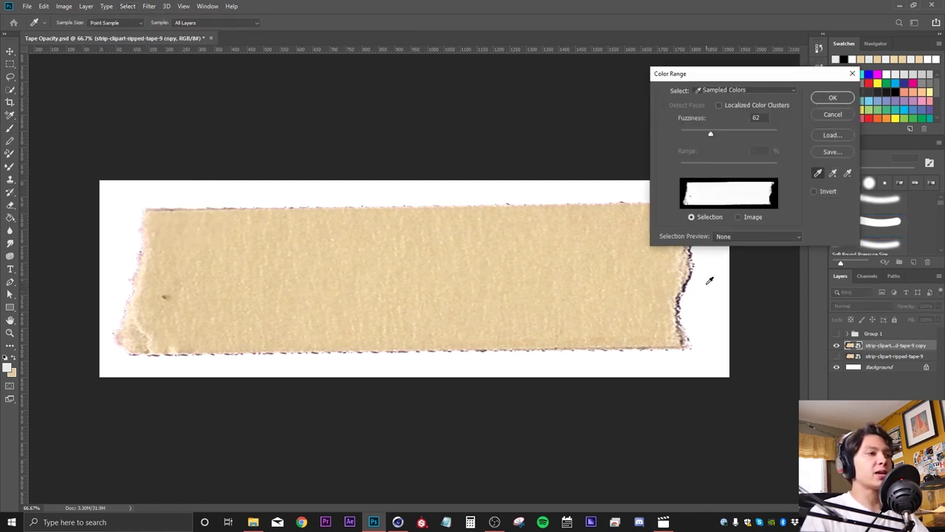
{"action": "left_click", "coordinate": [712, 284]}
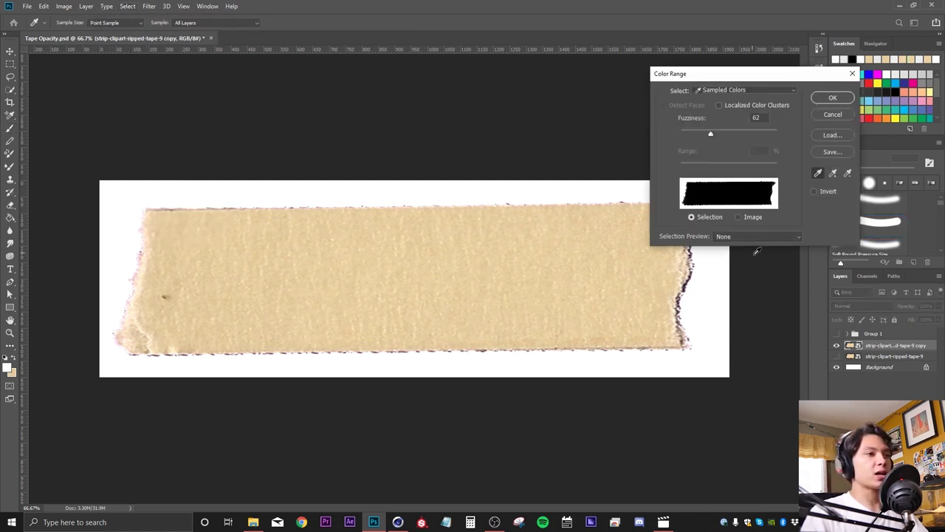
{"action": "left_click", "coordinate": [752, 251]}
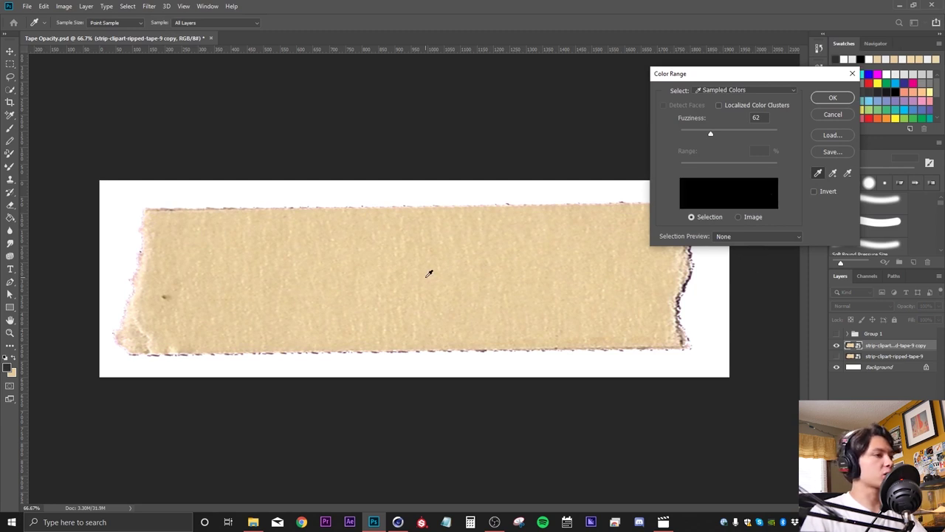
{"action": "left_click", "coordinate": [430, 274]}
{"action": "mouse_move", "coordinate": [714, 137]}
{"action": "left_mouse_down"}
{"action": "mouse_move", "coordinate": [694, 134]}
{"action": "mouse_move", "coordinate": [782, 140]}
{"action": "mouse_move", "coordinate": [714, 151]}
{"action": "left_mouse_up"}
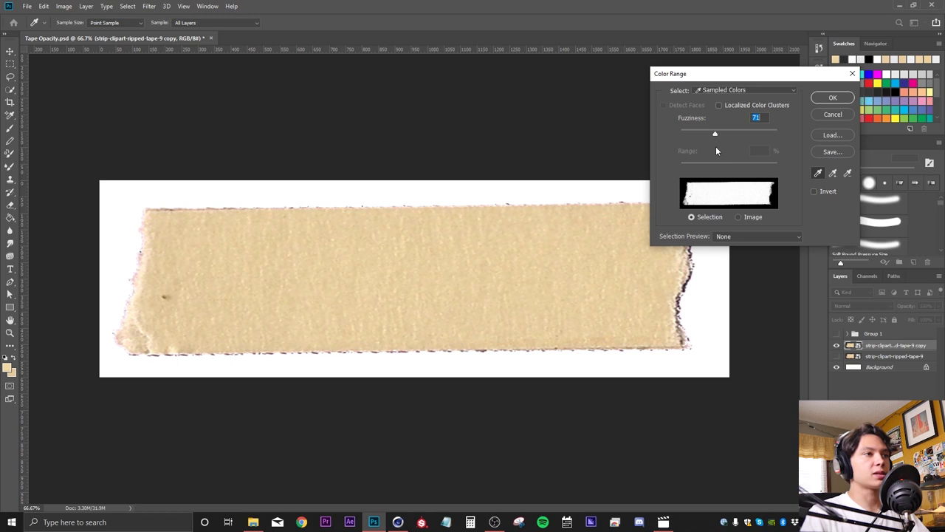
{"action": "left_click", "coordinate": [833, 98]}
- Turn the tape selection into a layer mask on the copied layer and hide the Background
{"action": "key", "text": "b"}
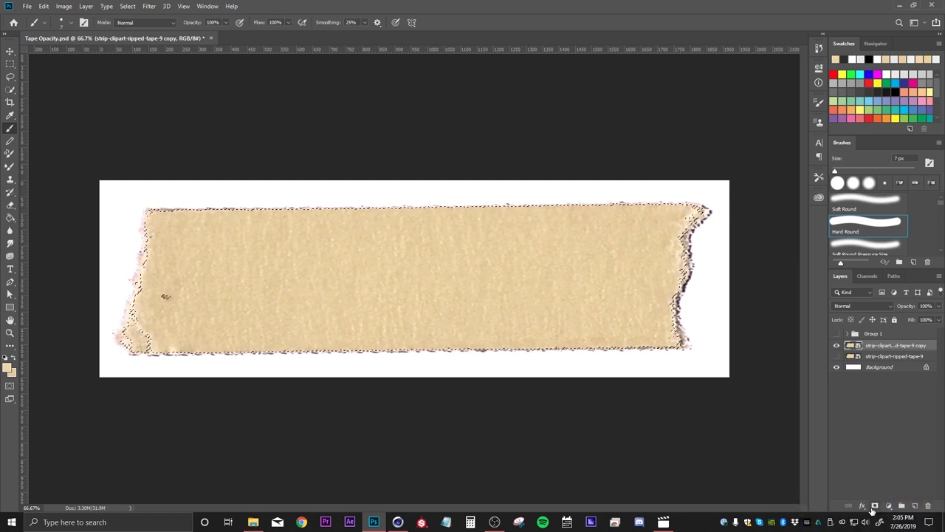
{"action": "left_click", "coordinate": [874, 505]}
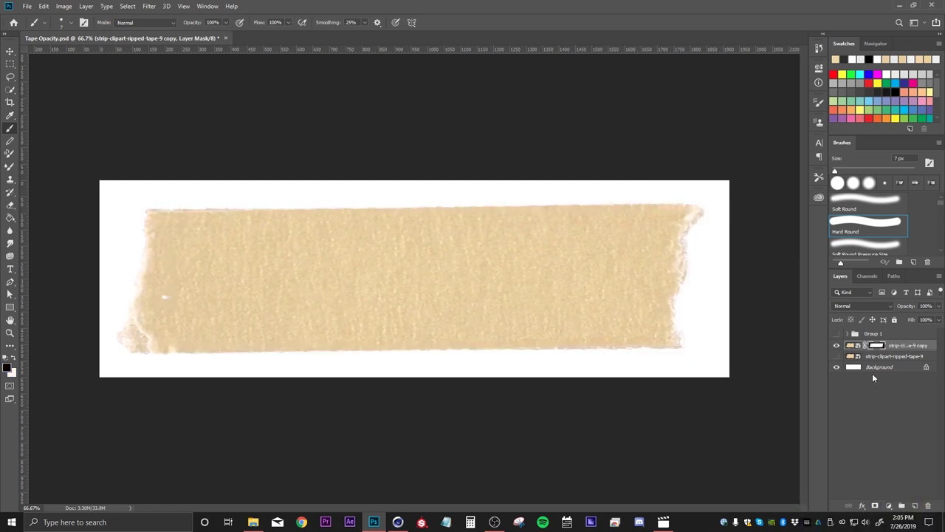
{"action": "left_click", "coordinate": [837, 367]}
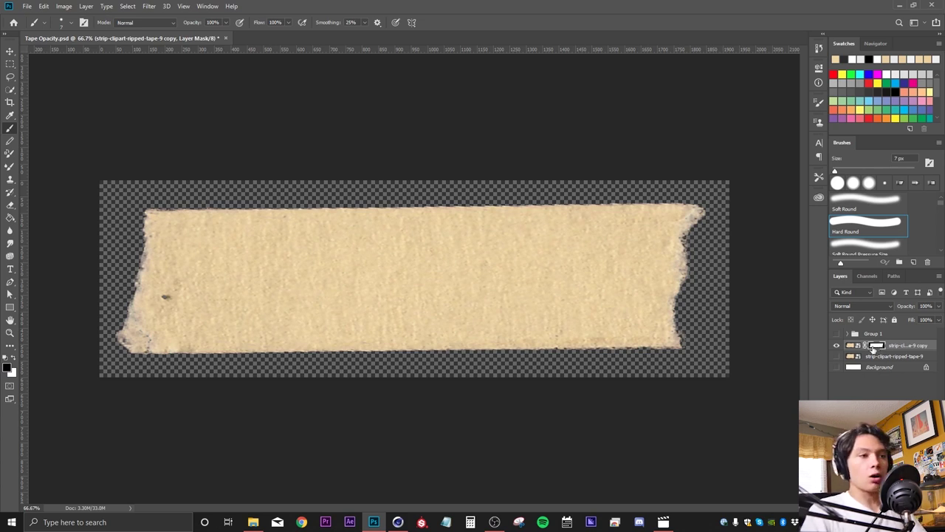
- Display the tape copy's layer mask and paint straight 50 px white strokes along the tape's upper and lower edges
{"action": "left_click", "coordinate": [875, 350]}
{"action": "left_click", "coordinate": [875, 345], "text": "alt"}
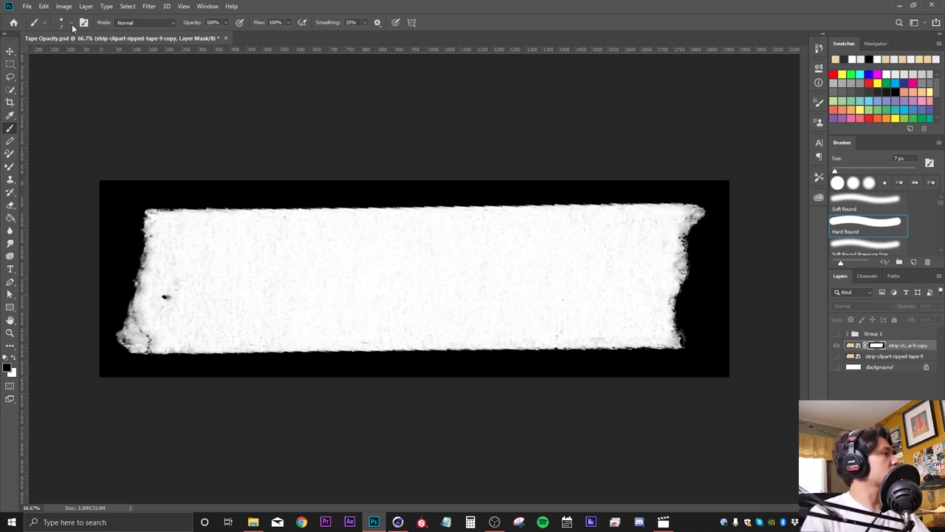
{"action": "key", "text": "x"}
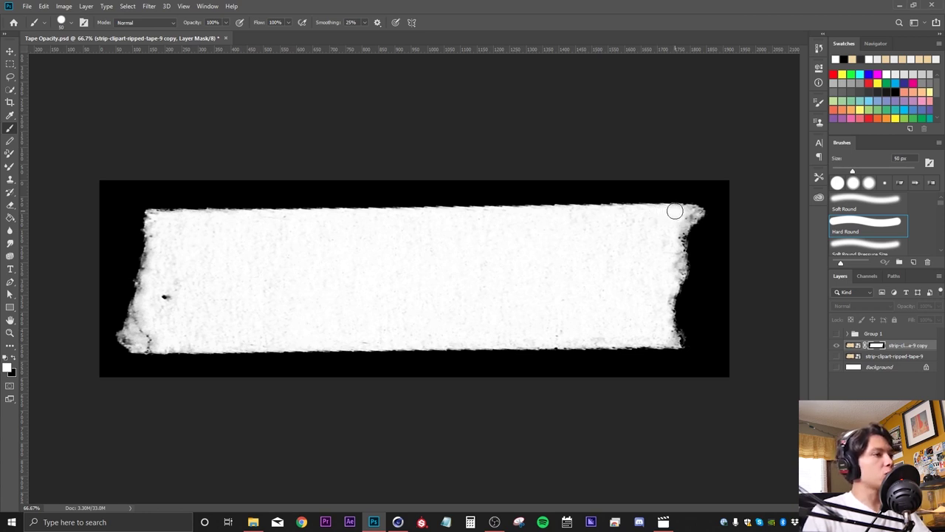
{"action": "left_click", "coordinate": [155, 217], "text": "shift"}
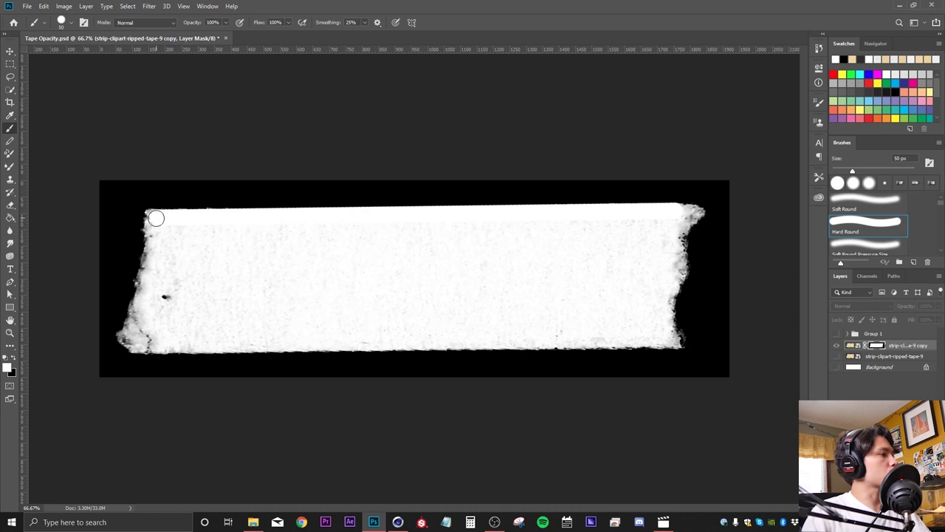
{"action": "left_click", "coordinate": [159, 345]}
{"action": "left_click", "coordinate": [659, 338], "text": "shift"}
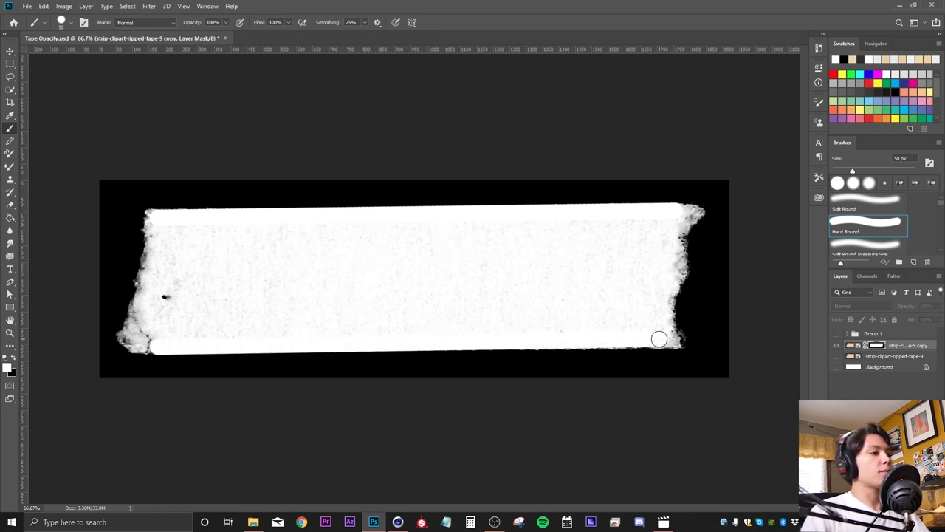
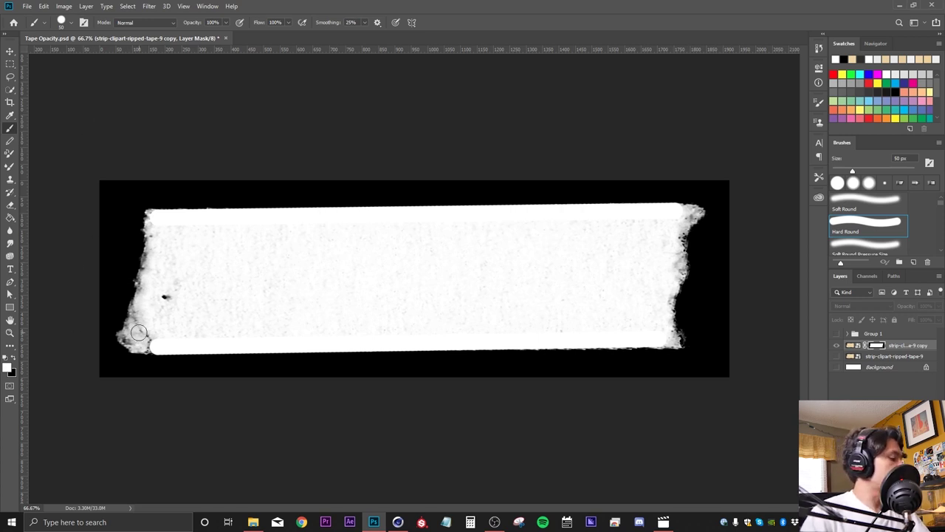
- Stamp black 80 px test dabs across the middle of the tape mask at 10%, 30%, 60% and 100% brush opacity
{"action": "key", "text": "x"}
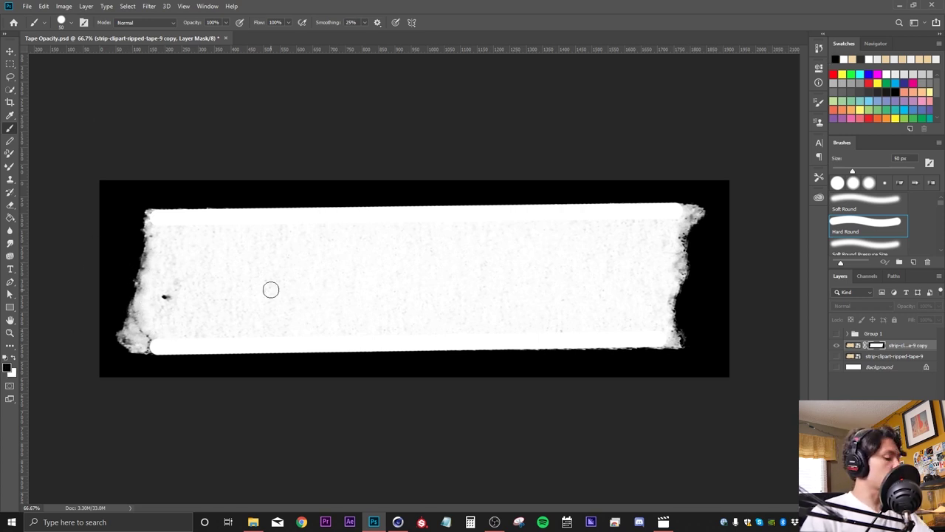
{"action": "key", "text": "bracketright"}
{"action": "key", "text": "bracketright"}
{"action": "key", "text": "bracketright"}
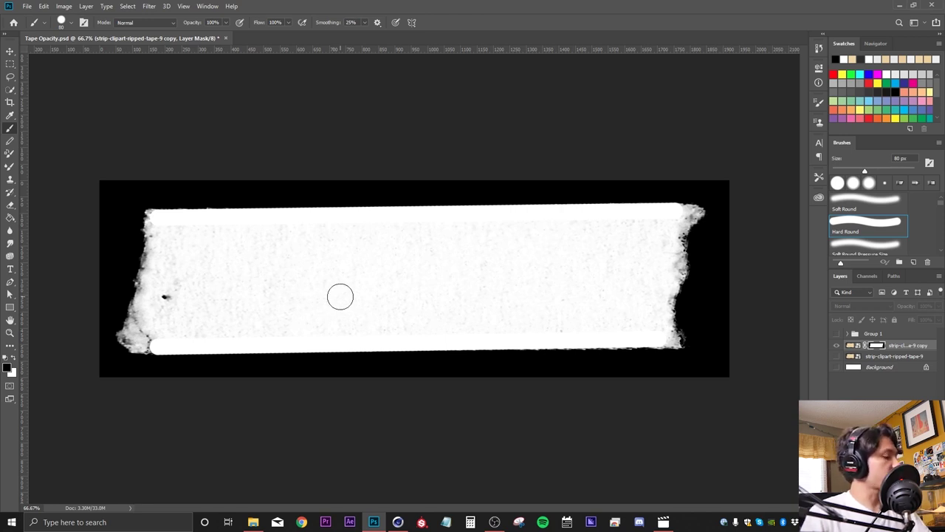
{"action": "left_click", "coordinate": [329, 277]}
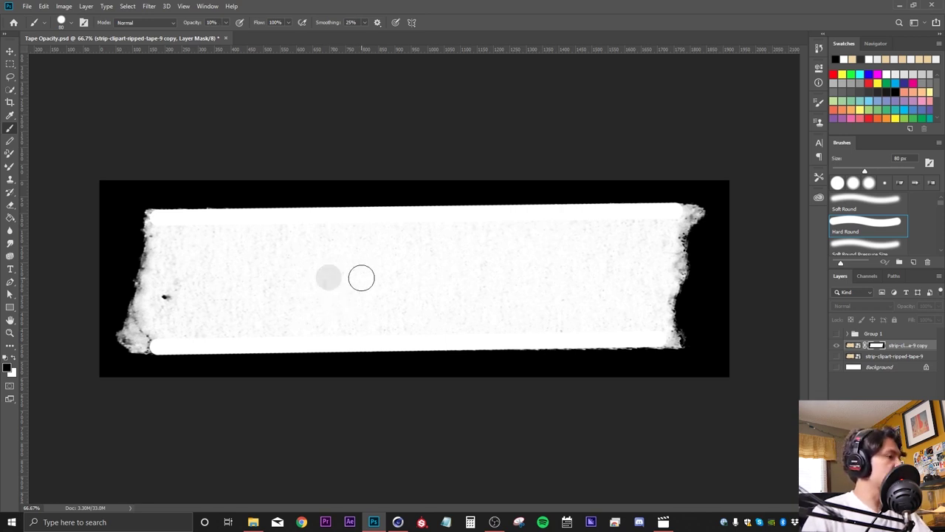
{"action": "left_click", "coordinate": [361, 278]}
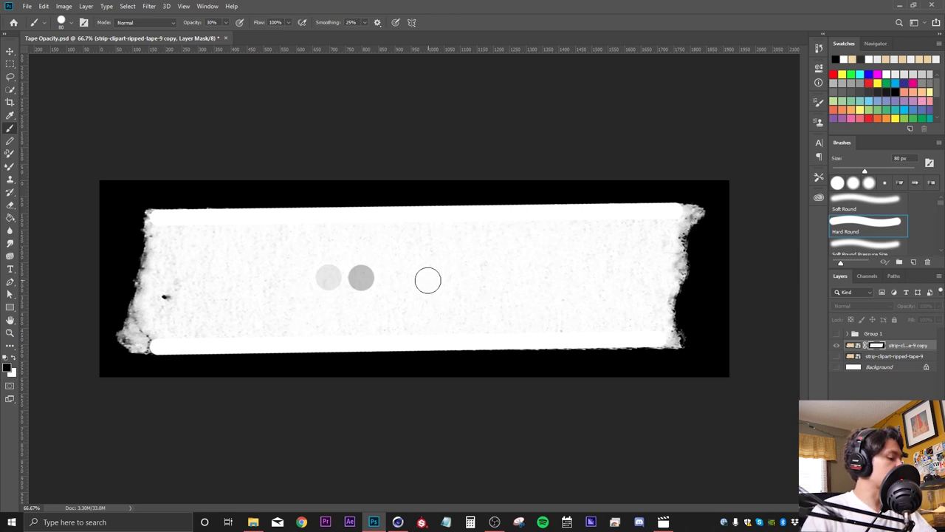
{"action": "key", "text": "6"}
{"action": "left_click", "coordinate": [392, 277]}
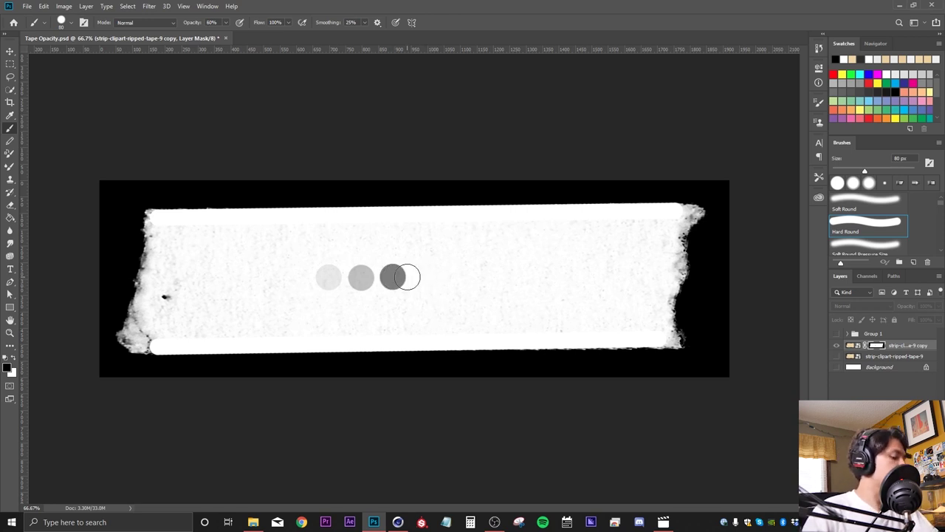
{"action": "left_click", "coordinate": [425, 277]}
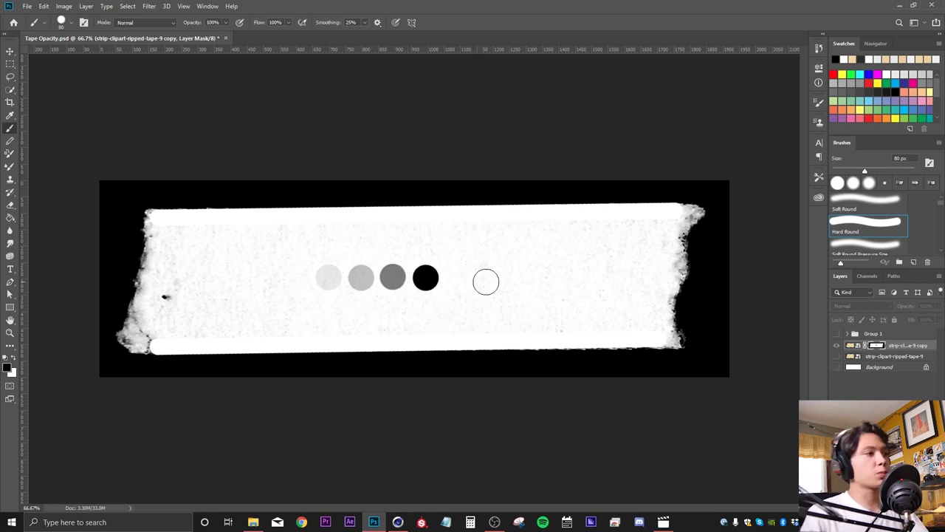
- Undo the four black test dabs on the tape mask
{"action": "key", "text": "ctrl+z"}
{"action": "key", "text": "ctrl+z"}
{"action": "key", "text": "ctrl+z"}
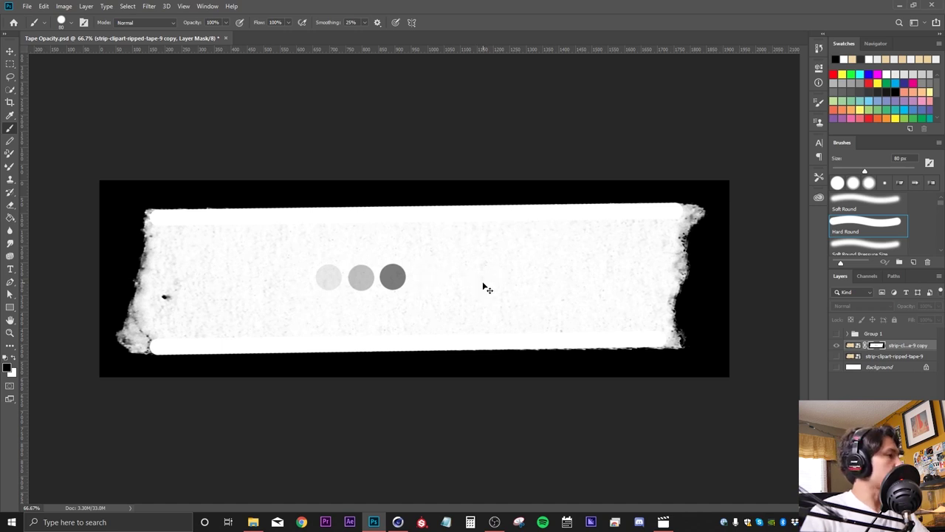
{"action": "key", "text": "ctrl+z"}
- Darken the tape mask's left torn edge, near its upper and lower corners, with a 40 px black brush at 30% opacity
{"action": "key", "text": "3"}
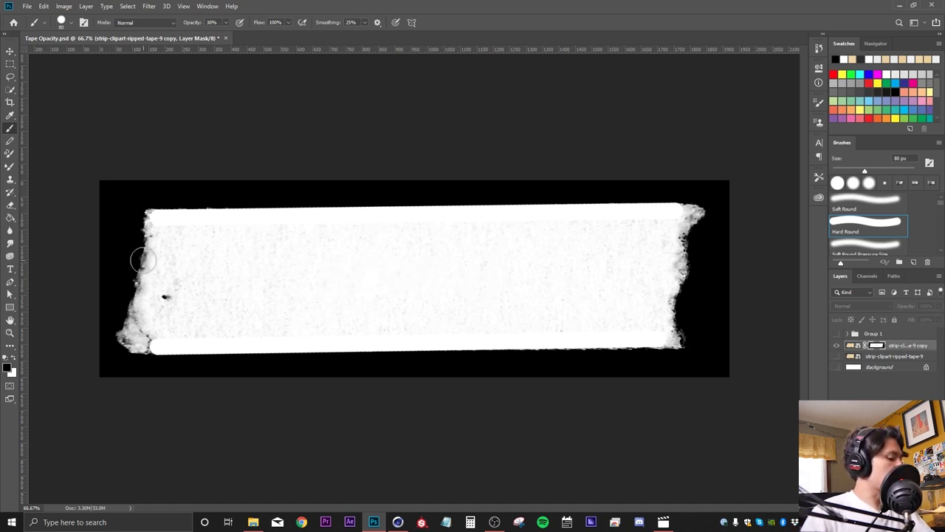
{"action": "key", "text": "bracketleft"}
{"action": "key", "text": "bracketleft"}
{"action": "key", "text": "bracketleft"}
{"action": "key", "text": "bracketleft"}
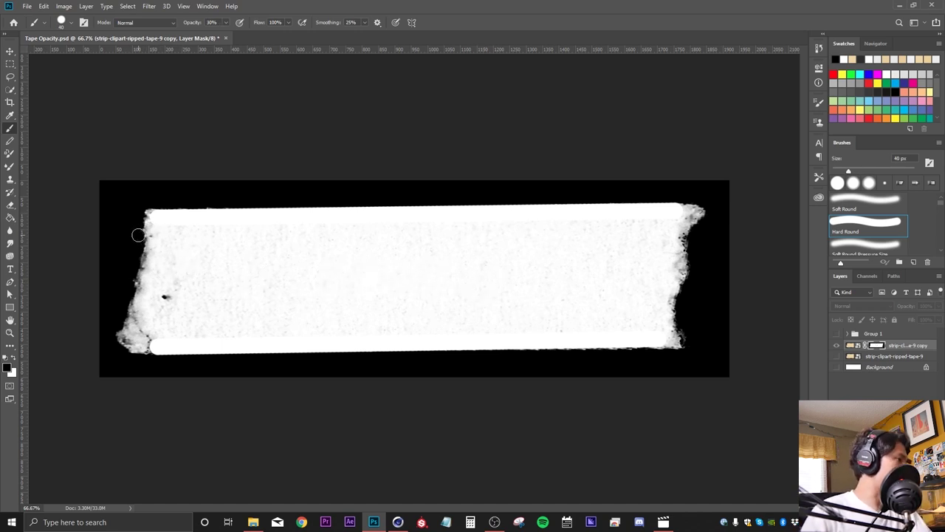
{"action": "mouse_move", "coordinate": [140, 237]}
{"action": "left_mouse_down"}
{"action": "mouse_move", "coordinate": [148, 265]}
{"action": "mouse_move", "coordinate": [149, 251]}
{"action": "mouse_move", "coordinate": [156, 257]}
{"action": "mouse_move", "coordinate": [141, 273]}
{"action": "mouse_move", "coordinate": [157, 258]}
{"action": "left_mouse_up"}
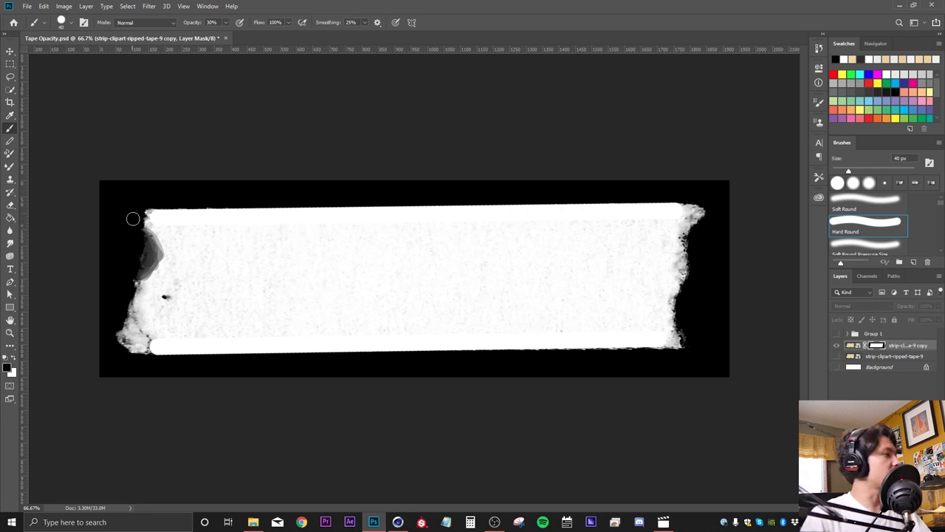
{"action": "left_click_drag", "start_coordinate": [126, 367], "coordinate": [127, 341]}
- Soften the brush to 61% hardness, darken the lower part of the left torn edge at 80 px, and reduce the size to 50 px
{"action": "key", "text": "]"}
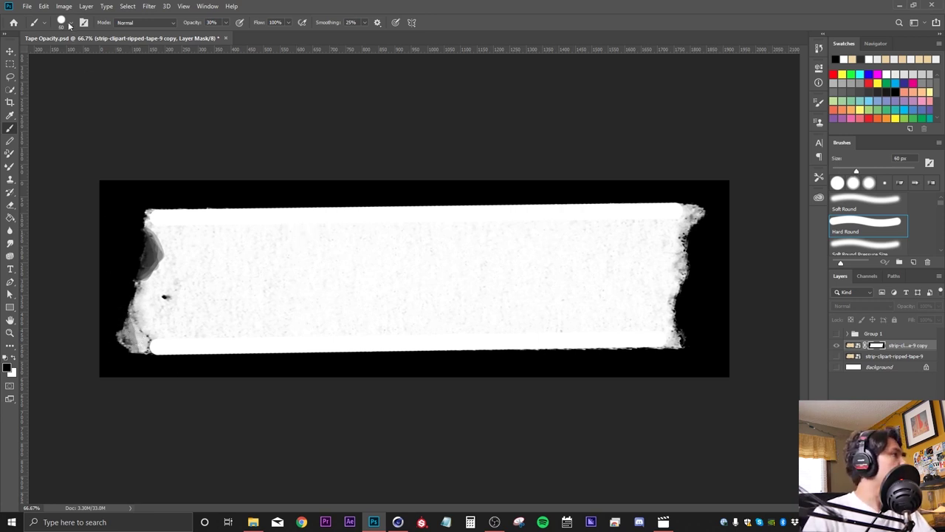
{"action": "left_click", "coordinate": [68, 24]}
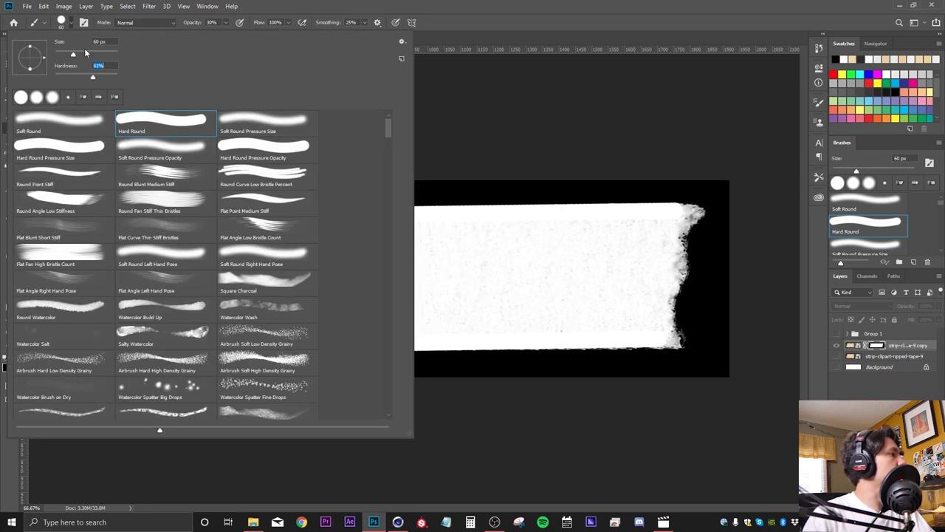
{"action": "left_click", "coordinate": [71, 25]}
{"action": "mouse_move", "coordinate": [123, 327]}
{"action": "left_mouse_down"}
{"action": "mouse_move", "coordinate": [137, 359]}
{"action": "mouse_move", "coordinate": [110, 320]}
{"action": "mouse_move", "coordinate": [129, 268]}
{"action": "mouse_move", "coordinate": [137, 271]}
{"action": "left_mouse_up"}
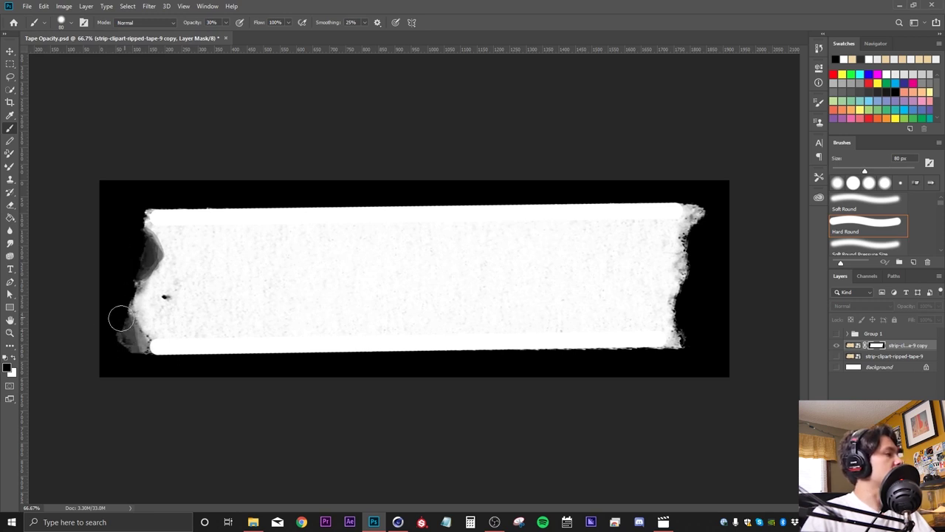
{"action": "key", "text": "bracketleft"}
{"action": "key", "text": "bracketleft"}
{"action": "key", "text": "bracketleft"}
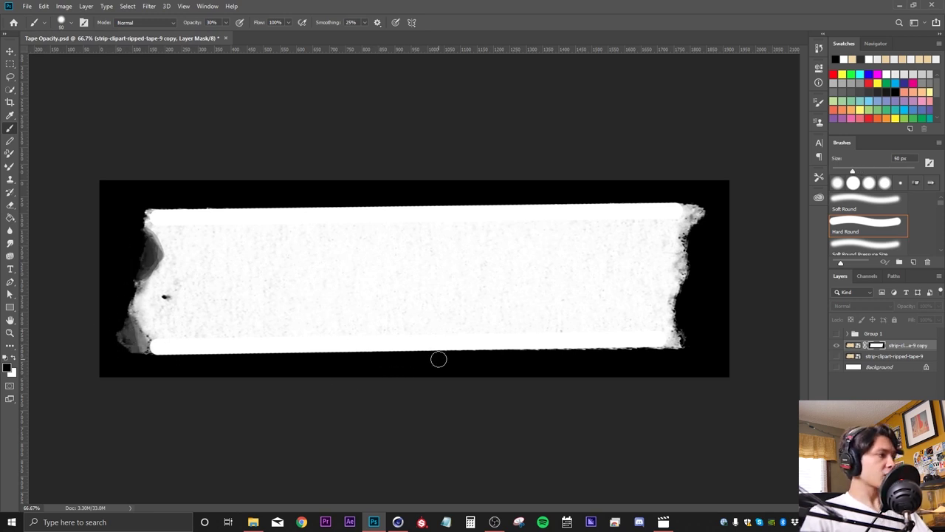
- Leave the mask view, show Group 1 and the Background, and hide the masked tape copy
{"action": "left_click", "coordinate": [838, 347], "text": "alt"}
{"action": "left_click", "coordinate": [837, 334]}
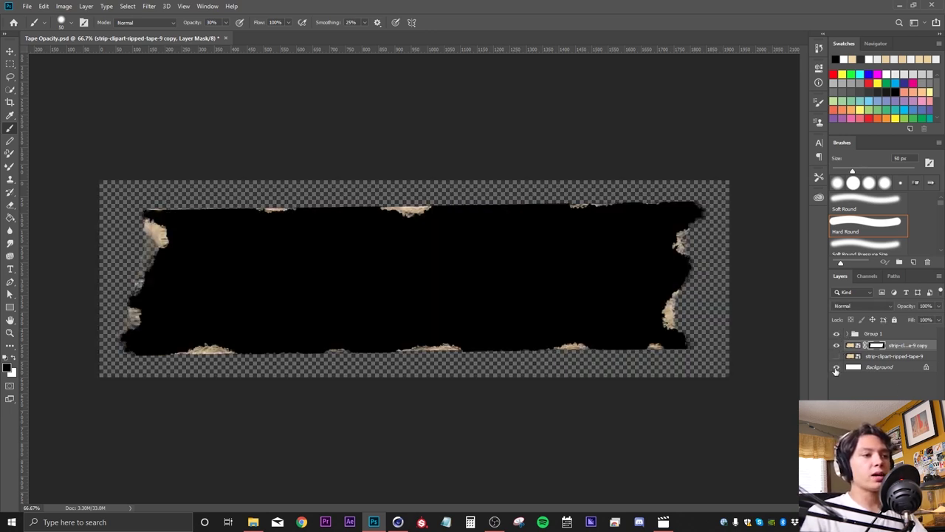
{"action": "left_click", "coordinate": [836, 369]}
{"action": "left_click", "coordinate": [835, 347]}
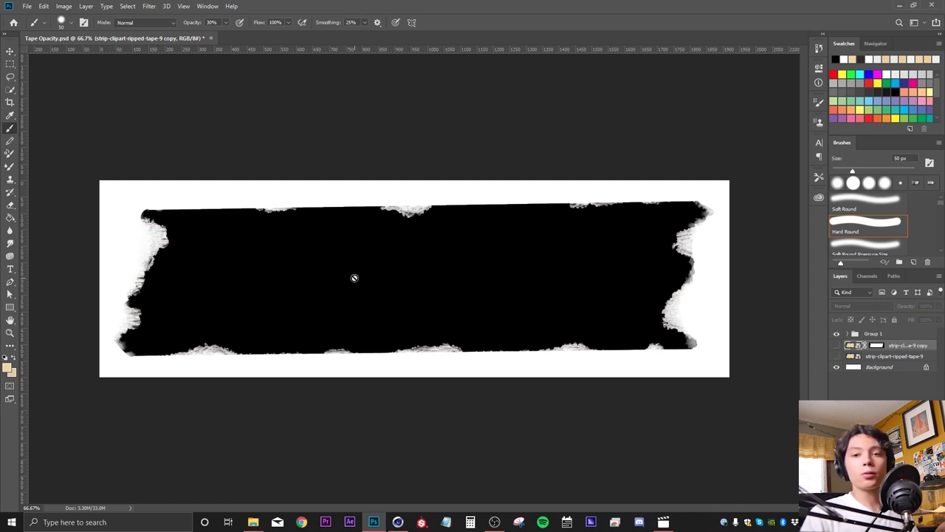
{"action": "left_click", "coordinate": [26, 6]}
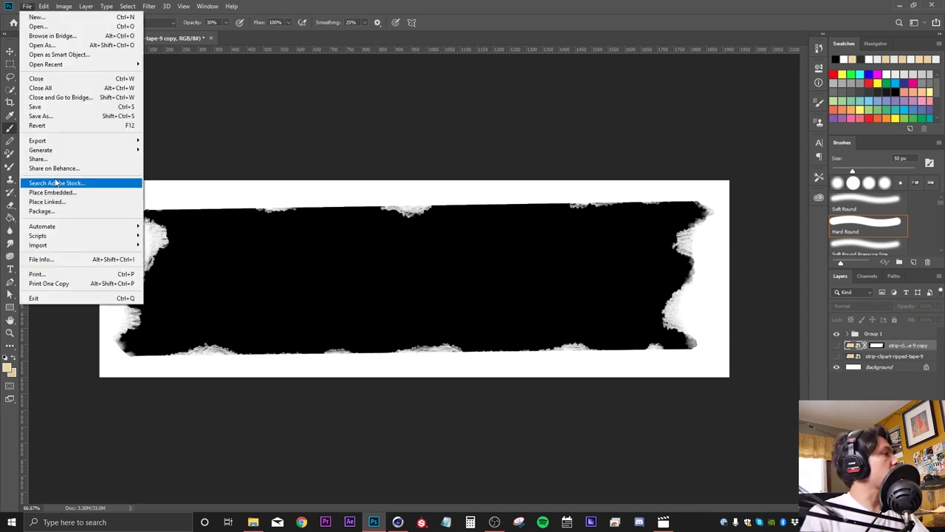
{"action": "mouse_move", "coordinate": [109, 142]}
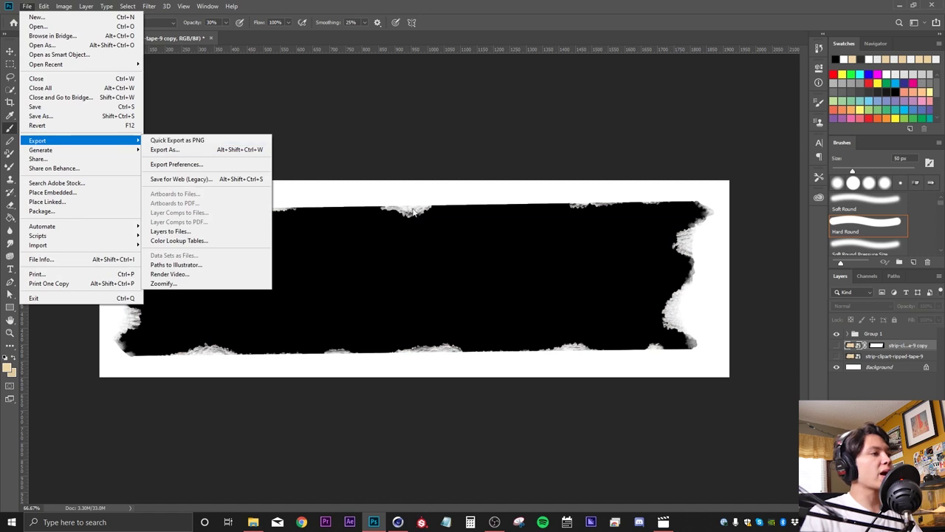
- Add a new layer above Group 1 and set the foreground colour to light grey efefef for the Brush tool
{"action": "left_click", "coordinate": [875, 384]}
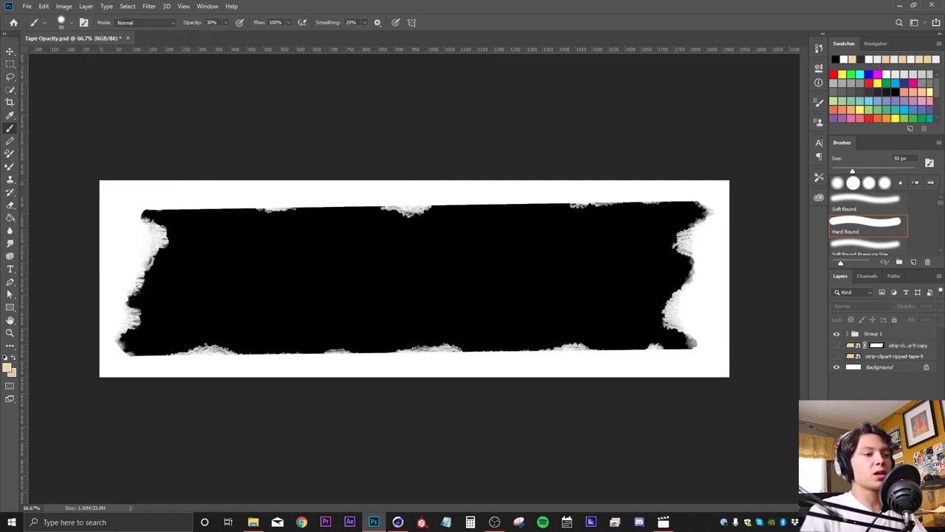
{"action": "key", "text": "ctrl+shift+alt+n"}
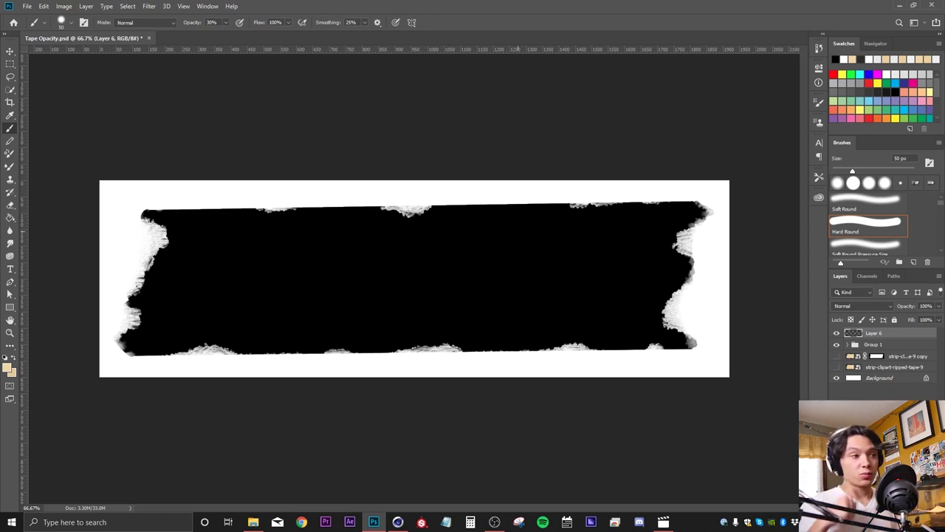
{"action": "left_click", "coordinate": [10, 369]}
{"action": "left_click", "coordinate": [589, 360]}
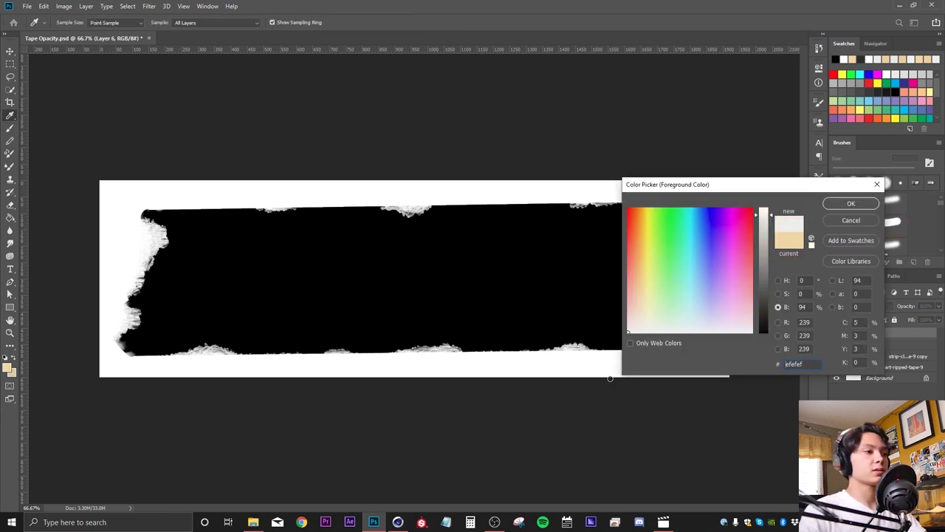
{"action": "left_click", "coordinate": [850, 203]}
{"action": "key", "text": "b"}
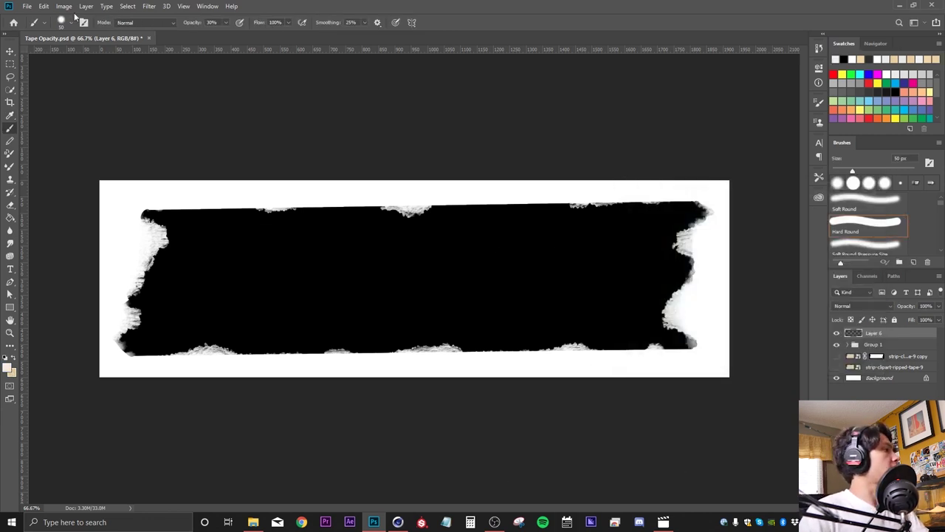
- Set the round brush to 100% hardness and a size of 9 px
{"action": "left_click", "coordinate": [72, 23]}
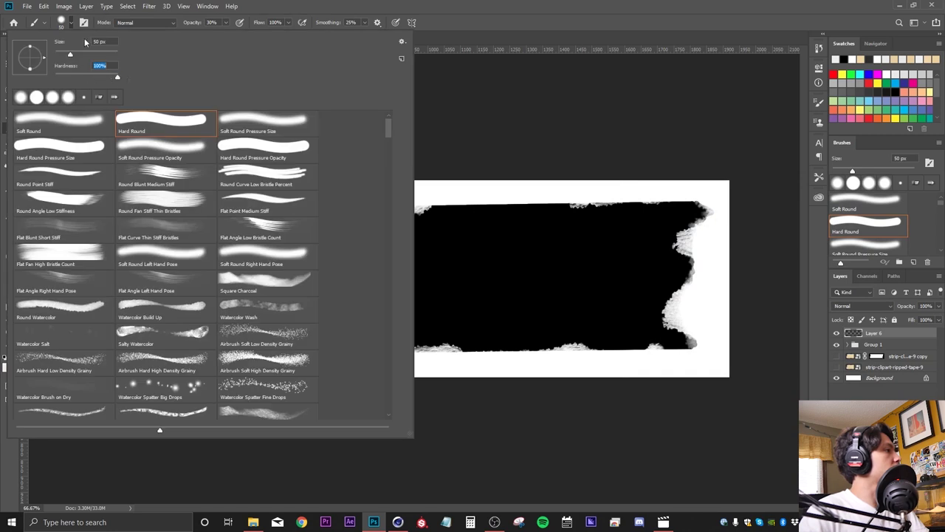
{"action": "left_click", "coordinate": [72, 26]}
{"action": "key", "text": "bracketleft"}
{"action": "key", "text": "bracketleft"}
{"action": "key", "text": "bracketleft"}
{"action": "key", "text": "bracketleft"}
{"action": "key", "text": "bracketleft"}
{"action": "key", "text": "bracketleft"}
{"action": "key", "text": "bracketleft"}
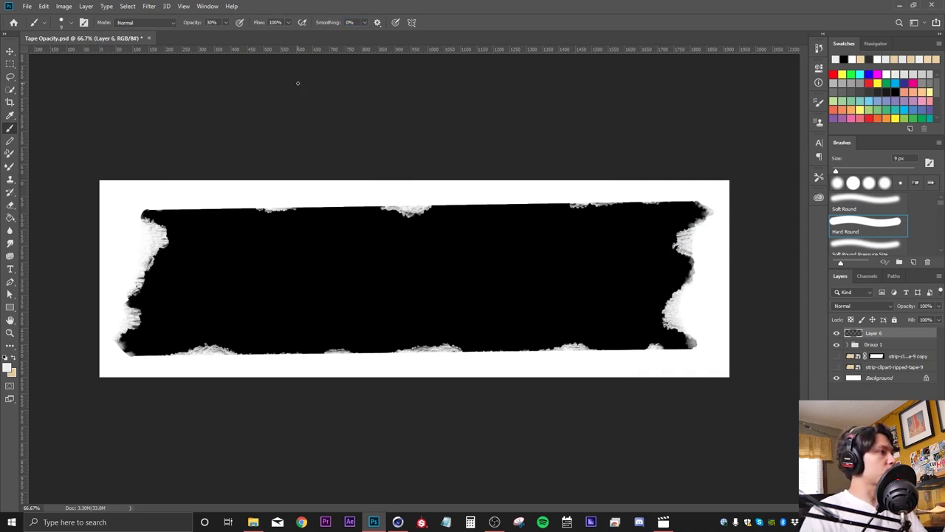
- Compare freehand test strokes across the tape using 0% and 75% brush smoothing
{"action": "left_click_drag", "start_coordinate": [292, 238], "coordinate": [298, 239]}
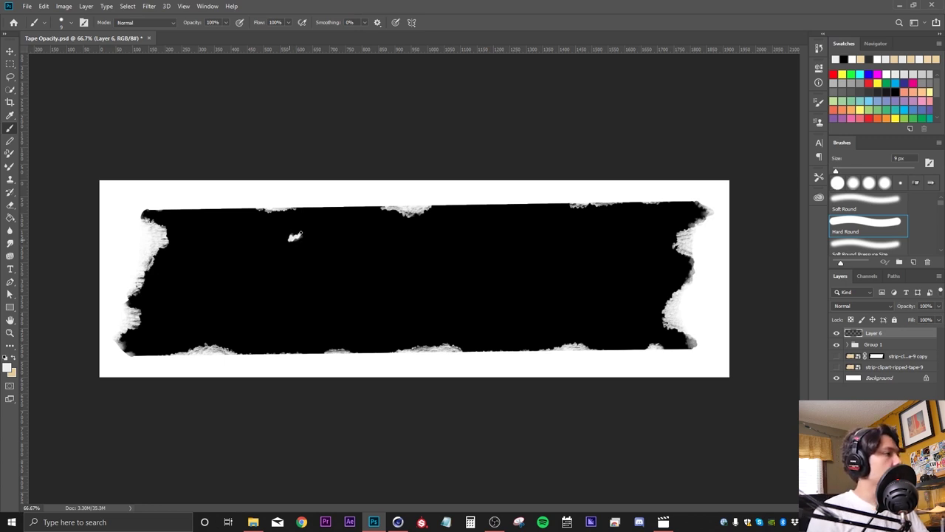
{"action": "left_click_drag", "start_coordinate": [383, 234], "coordinate": [561, 223]}
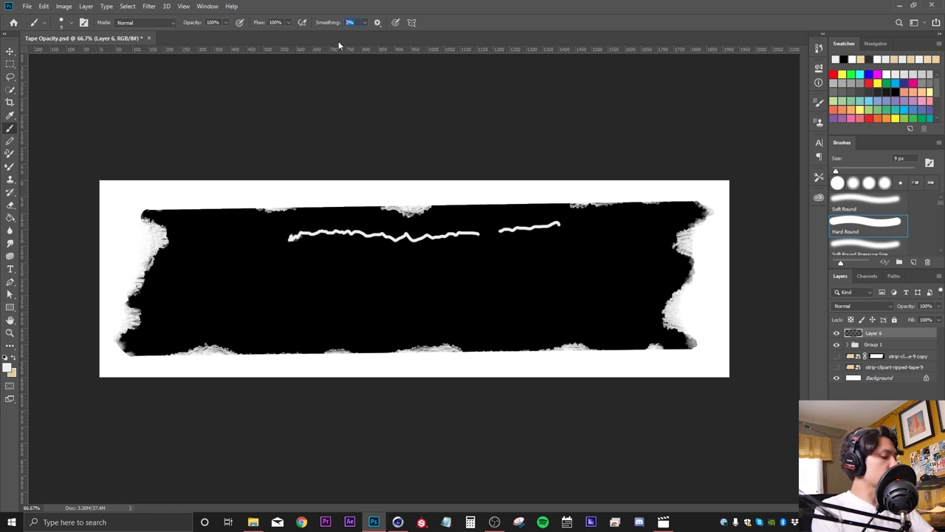
{"action": "type", "text": "75"}
{"action": "key", "text": "Return"}
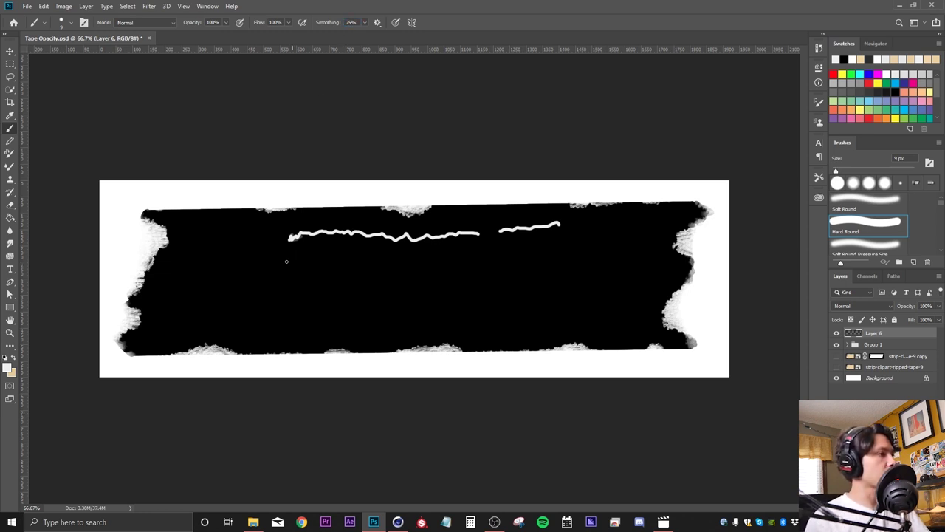
{"action": "mouse_move", "coordinate": [302, 252]}
{"action": "left_mouse_down"}
{"action": "mouse_move", "coordinate": [390, 261]}
{"action": "mouse_move", "coordinate": [476, 248]}
{"action": "mouse_move", "coordinate": [489, 260]}
{"action": "mouse_move", "coordinate": [543, 257]}
{"action": "mouse_move", "coordinate": [527, 306]}
{"action": "mouse_move", "coordinate": [502, 281]}
{"action": "mouse_move", "coordinate": [426, 293]}
{"action": "left_mouse_up"}
{"action": "left_click_drag", "start_coordinate": [418, 261], "coordinate": [452, 239]}
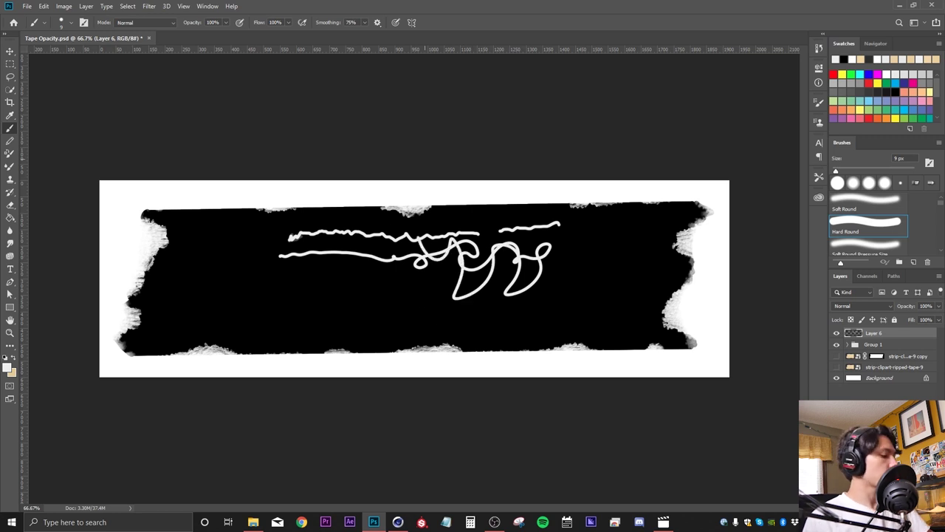
- Undo all the test strokes on the new layer and set the brush smoothing to 25%
{"action": "key", "text": "ctrl+z"}
{"action": "key", "text": "ctrl+z"}
{"action": "key", "text": "ctrl+z"}
{"action": "key", "text": "ctrl+z"}
{"action": "key", "text": "ctrl+z"}
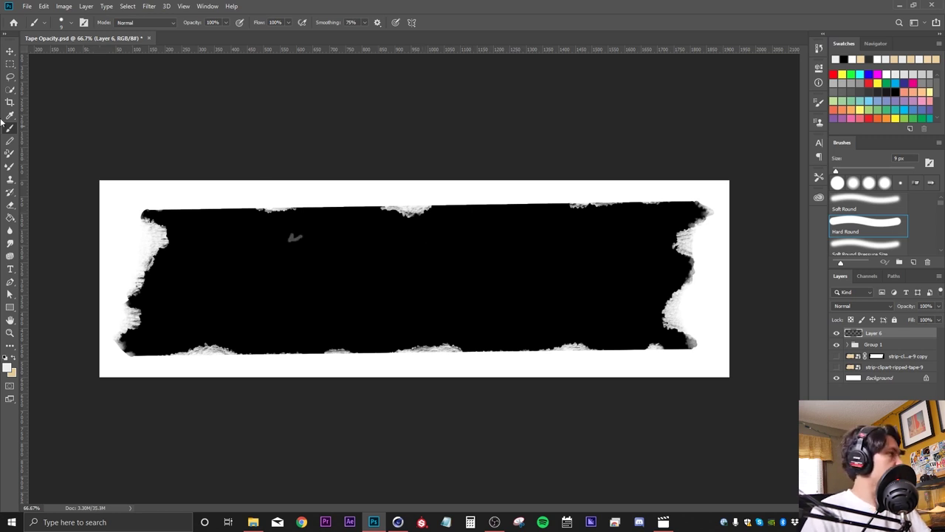
{"action": "left_click", "coordinate": [334, 22]}
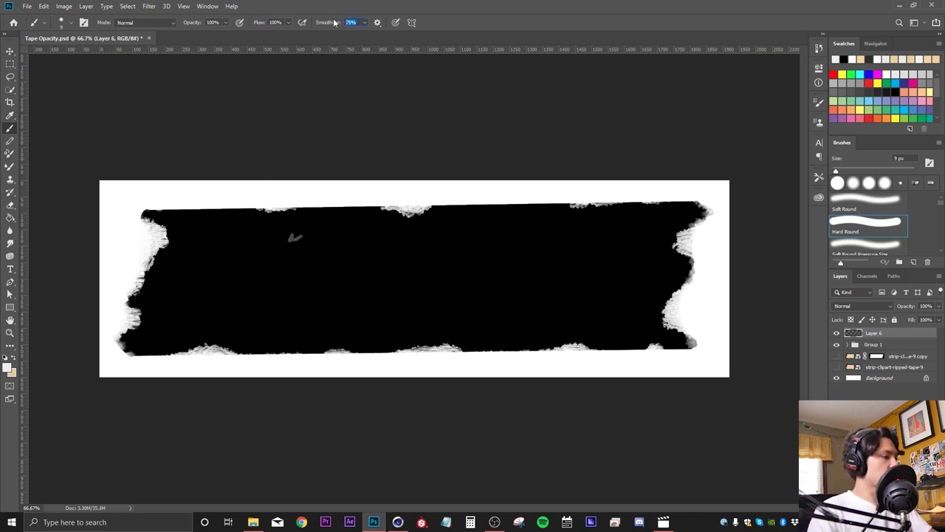
{"action": "key", "text": "ctrl+z"}
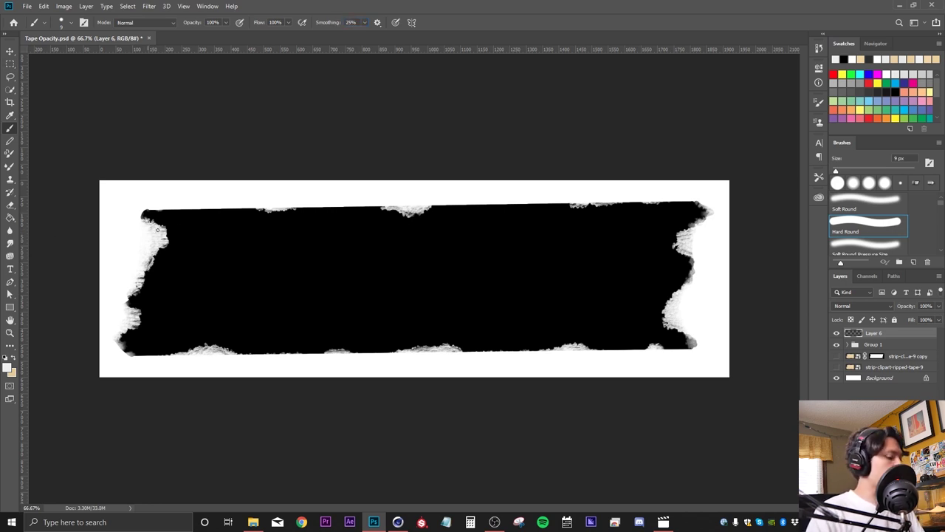
- Handwrite "Specimen #21" in light grey across the black tape shape at 100% opacity, reducing the brush to 7 px
{"action": "mouse_move", "coordinate": [263, 255]}
{"action": "left_mouse_down"}
{"action": "mouse_move", "coordinate": [237, 310]}
{"action": "mouse_move", "coordinate": [303, 255]}
{"action": "mouse_move", "coordinate": [279, 326]}
{"action": "left_mouse_up"}
{"action": "mouse_move", "coordinate": [320, 239]}
{"action": "left_mouse_down"}
{"action": "mouse_move", "coordinate": [303, 286]}
{"action": "mouse_move", "coordinate": [341, 255]}
{"action": "mouse_move", "coordinate": [358, 258]}
{"action": "mouse_move", "coordinate": [361, 281]}
{"action": "mouse_move", "coordinate": [385, 257]}
{"action": "mouse_move", "coordinate": [416, 277]}
{"action": "mouse_move", "coordinate": [491, 262]}
{"action": "left_mouse_up"}
{"action": "left_click_drag", "start_coordinate": [517, 231], "coordinate": [512, 255]}
{"action": "left_click_drag", "start_coordinate": [526, 228], "coordinate": [519, 252]}
{"action": "mouse_move", "coordinate": [501, 245]}
{"action": "left_mouse_down"}
{"action": "mouse_move", "coordinate": [533, 235]}
{"action": "mouse_move", "coordinate": [543, 247]}
{"action": "left_mouse_up"}
{"action": "left_click_drag", "start_coordinate": [548, 280], "coordinate": [573, 274]}
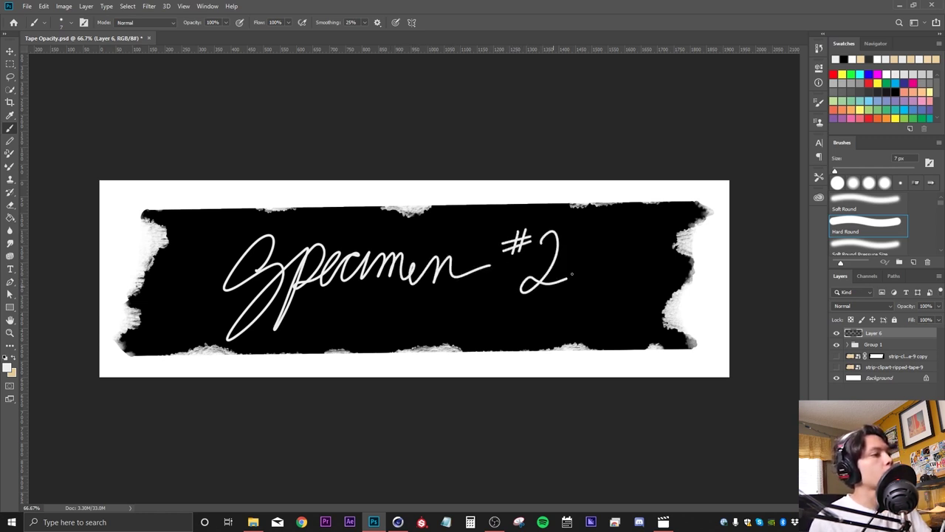
{"action": "mouse_move", "coordinate": [601, 229]}
{"action": "left_mouse_down"}
{"action": "mouse_move", "coordinate": [590, 282]}
{"action": "mouse_move", "coordinate": [627, 274]}
{"action": "left_mouse_up"}
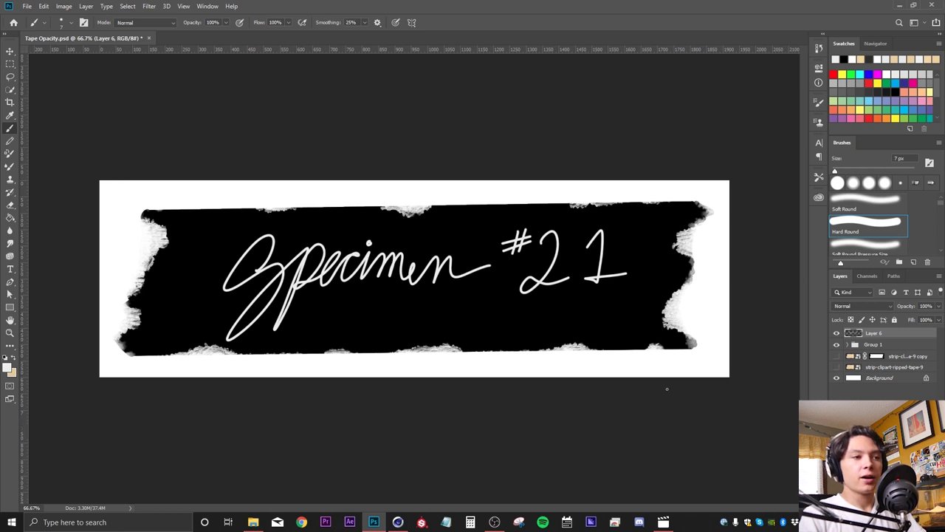
- Hide Group 1 and turn the handwritten "Specimen #21" layer black with a Color Overlay effect
{"action": "left_click", "coordinate": [838, 345]}
{"action": "right_click", "coordinate": [880, 338]}
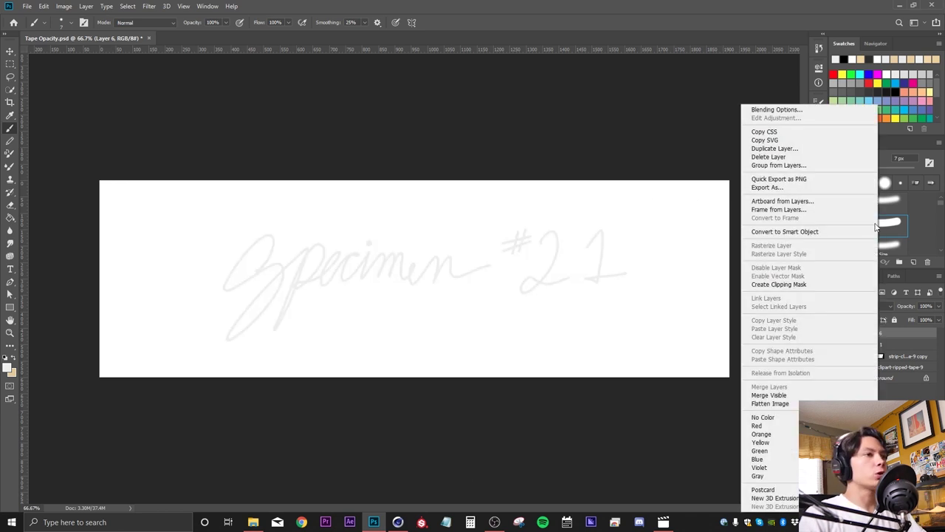
{"action": "left_click", "coordinate": [799, 110]}
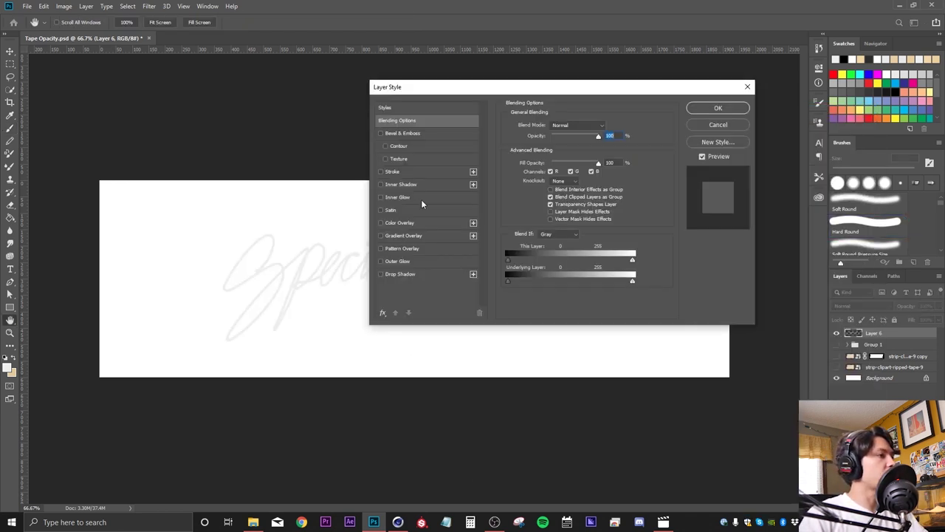
{"action": "left_click", "coordinate": [381, 222]}
{"action": "left_click_drag", "start_coordinate": [447, 89], "coordinate": [551, 74]}
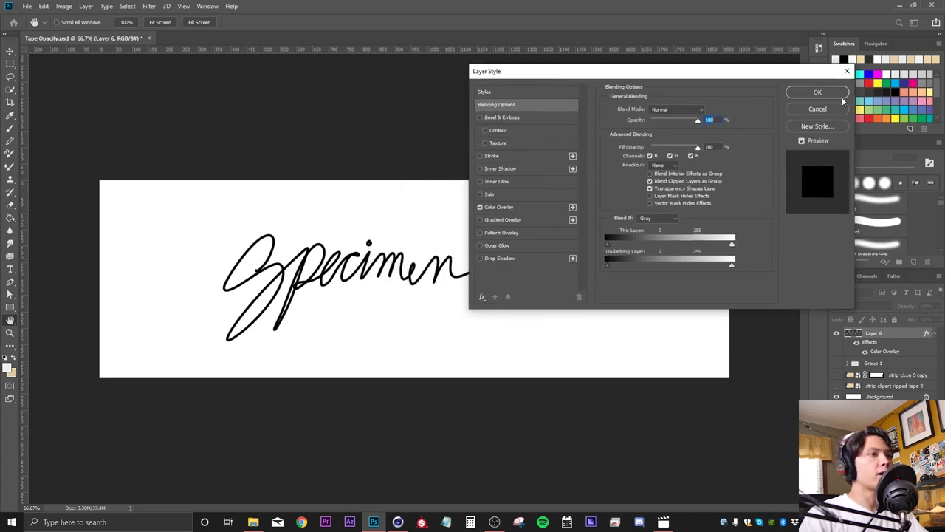
{"action": "left_click", "coordinate": [813, 94]}
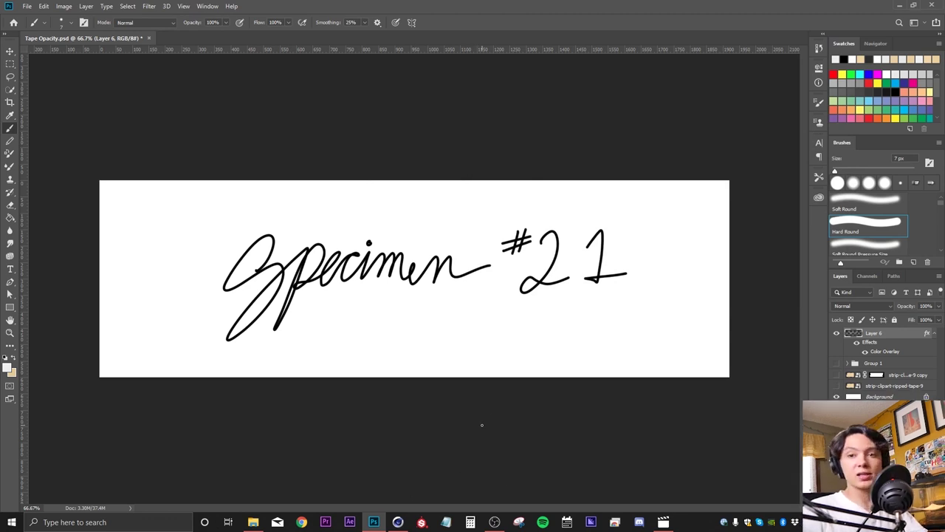
- Switch to Cinema 4D and load the Octane (User) layout
{"action": "left_click", "coordinate": [397, 521]}
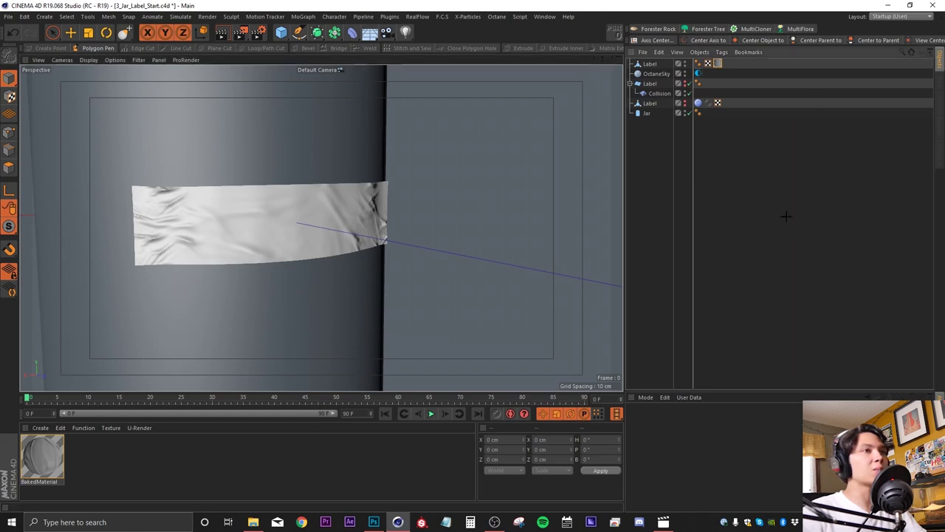
{"action": "left_click", "coordinate": [889, 16]}
{"action": "left_click", "coordinate": [879, 77]}
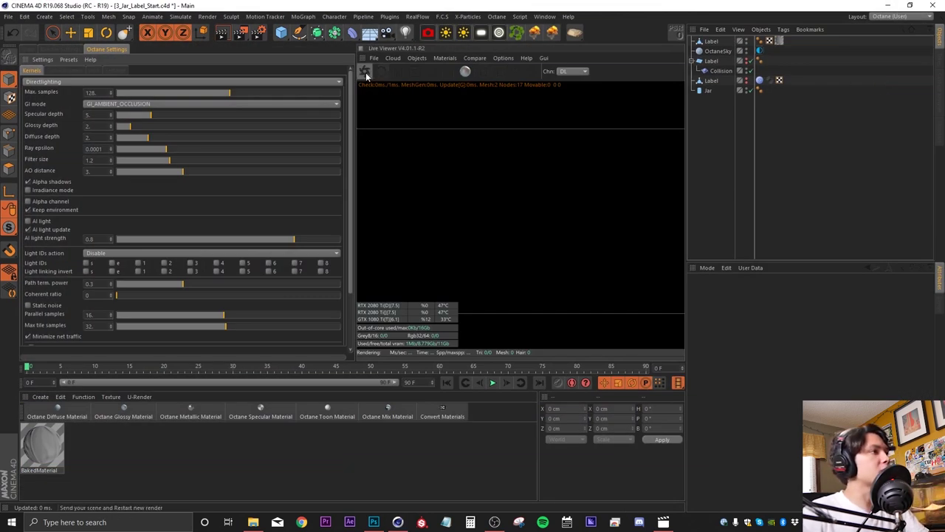
- Start the Octane live render and undock the Live Viewer as a floating window
{"action": "left_click", "coordinate": [364, 71]}
{"action": "left_click", "coordinate": [361, 49]}
{"action": "left_click", "coordinate": [376, 65]}
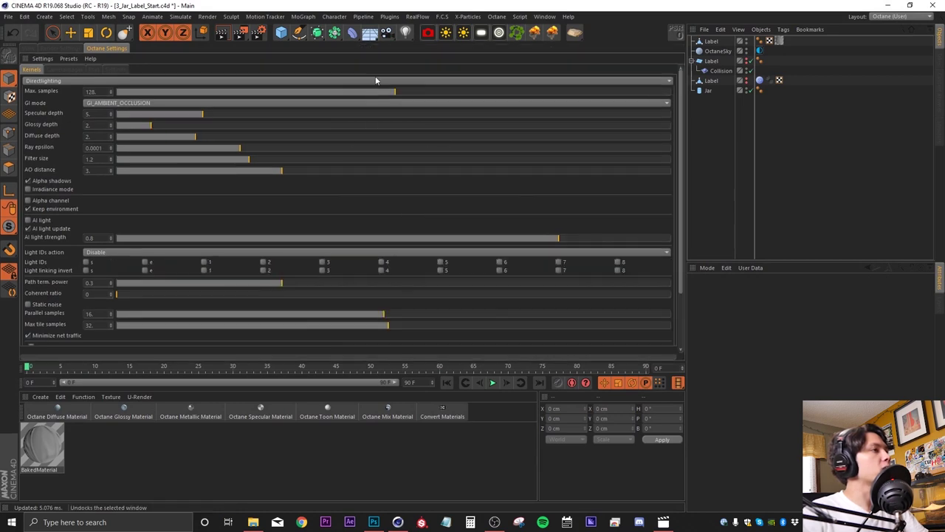
{"action": "left_click_drag", "start_coordinate": [389, 42], "coordinate": [129, 48]}
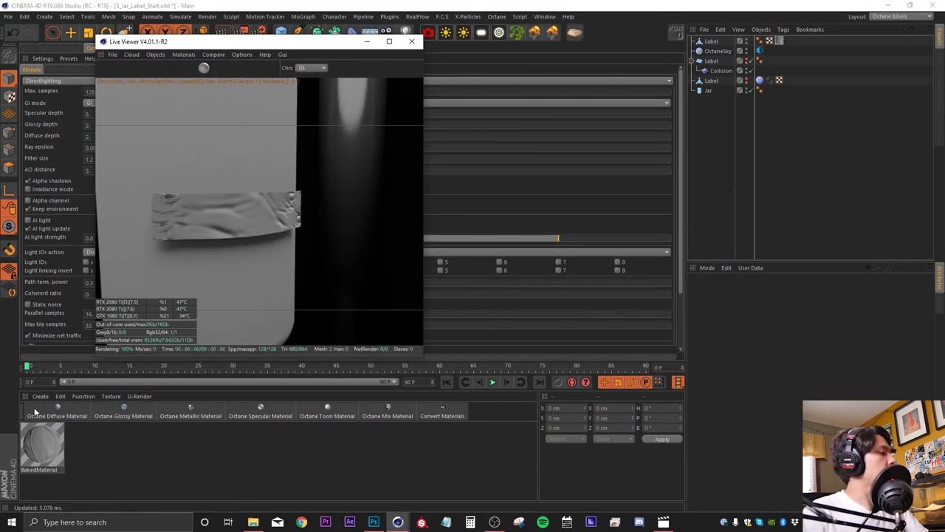
- Convert the BakedMaterial to an Octane material and remove the unused original material
{"action": "left_click", "coordinate": [56, 440]}
{"action": "left_click", "coordinate": [439, 416]}
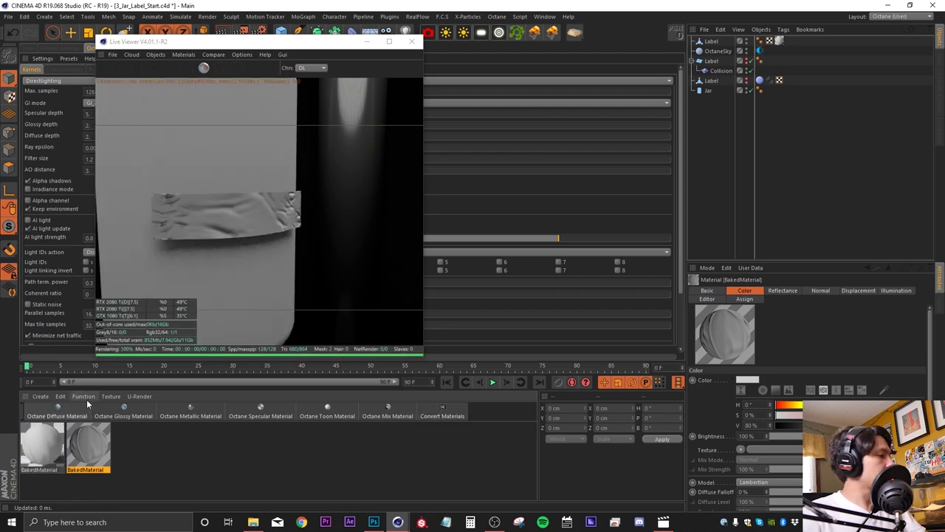
{"action": "left_click", "coordinate": [86, 397]}
{"action": "left_click", "coordinate": [83, 396]}
{"action": "left_click", "coordinate": [83, 397]}
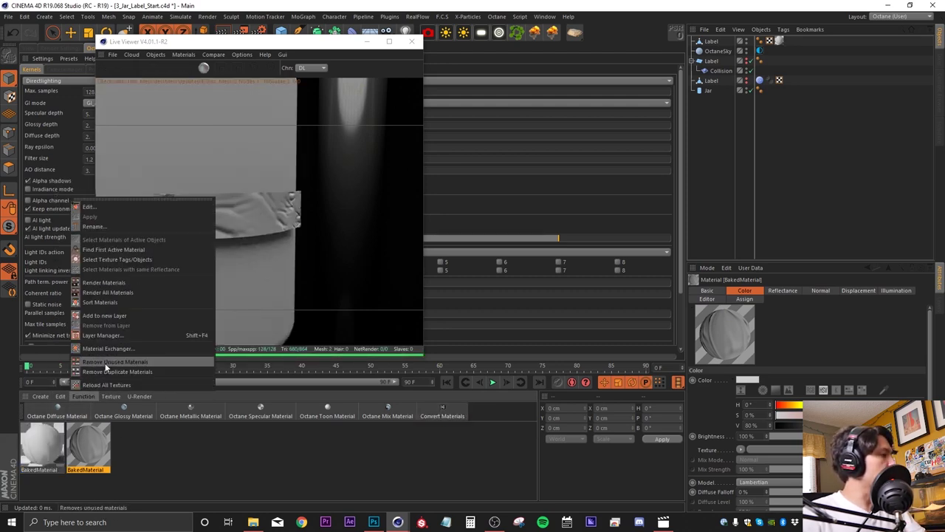
{"action": "left_click", "coordinate": [105, 362]}
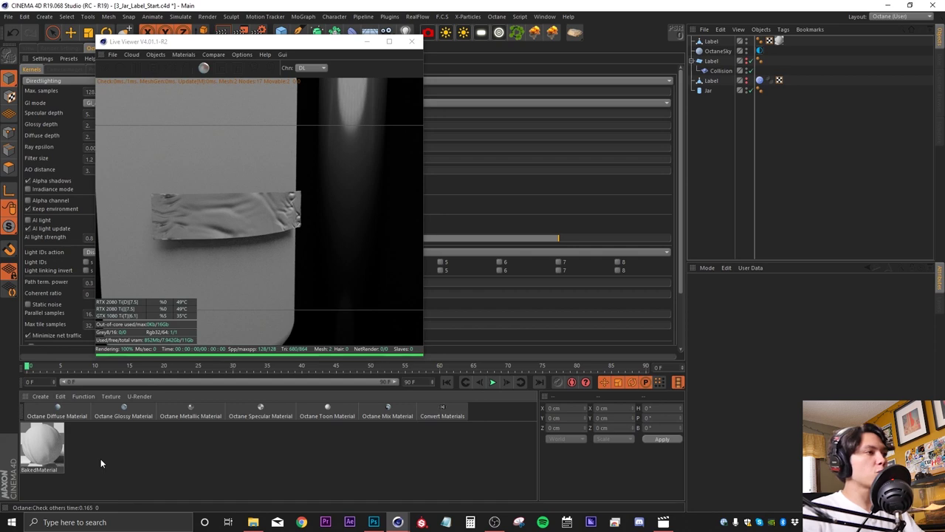
- Open the converted BakedMaterial in the Octane Node Editor
{"action": "double_click", "coordinate": [45, 447]}
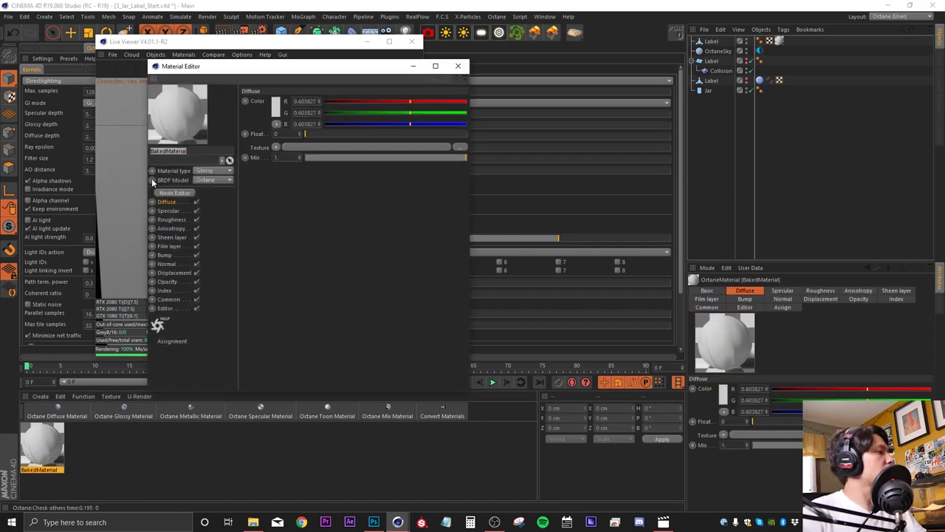
{"action": "left_click", "coordinate": [170, 192]}
{"action": "double_click", "coordinate": [193, 10]}
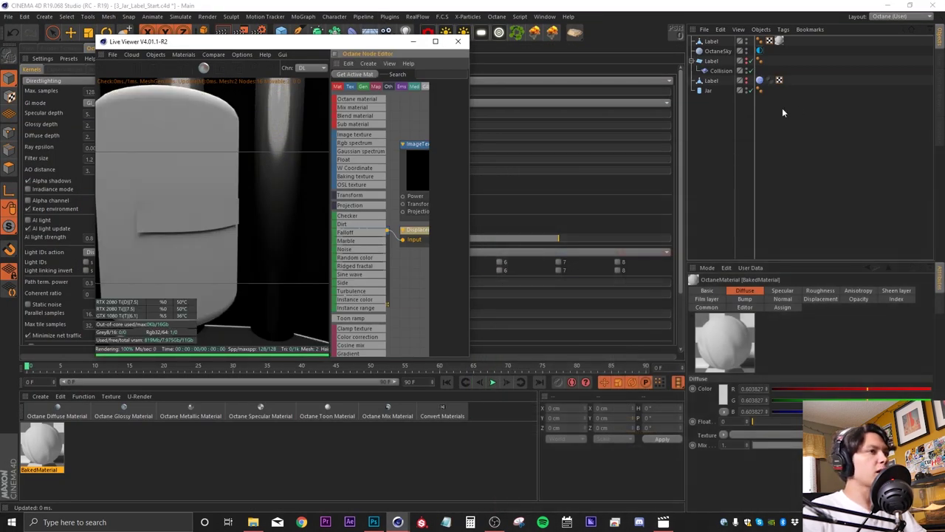
- Disable the Jar object so only the label renders, and bring back the perspective viewport behind the Live Viewer
{"action": "left_click", "coordinate": [751, 91]}
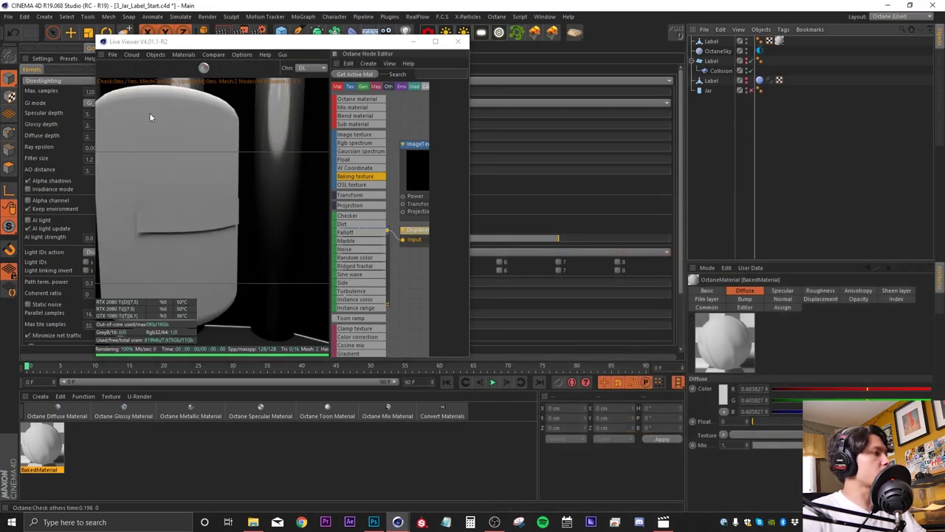
{"action": "left_click_drag", "start_coordinate": [315, 41], "coordinate": [359, 0]}
{"action": "middle_click_drag", "start_coordinate": [578, 253], "coordinate": [638, 279]}
{"action": "left_click_drag", "start_coordinate": [626, 303], "coordinate": [576, 137]}
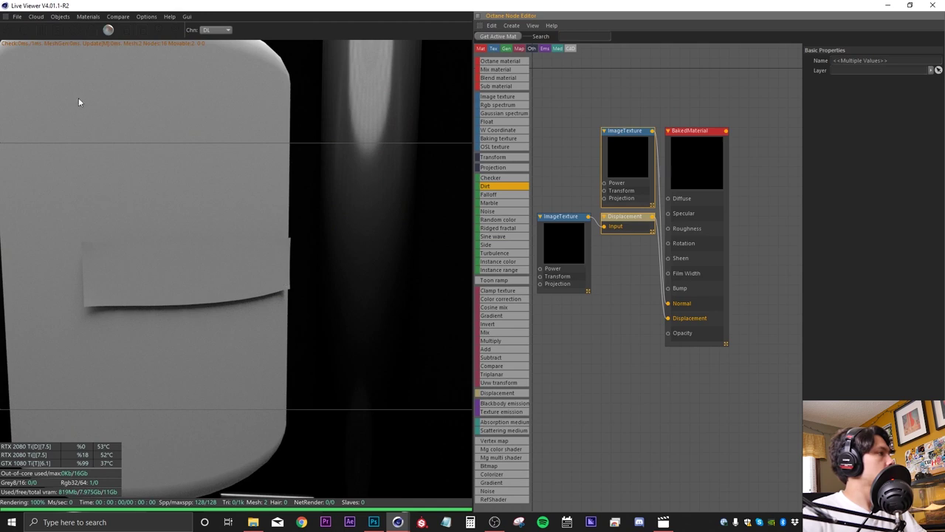
{"action": "left_click", "coordinate": [185, 170]}
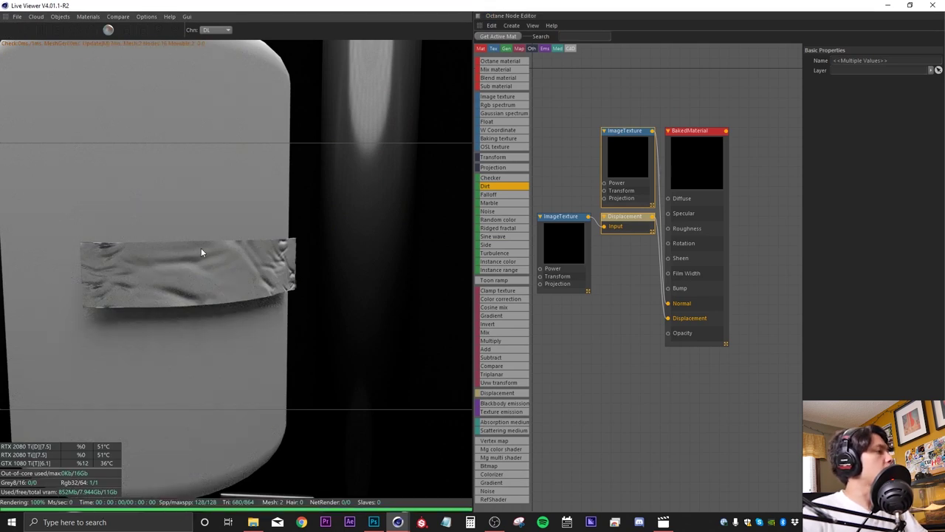
{"action": "left_click_drag", "start_coordinate": [597, 4], "coordinate": [591, 240]}
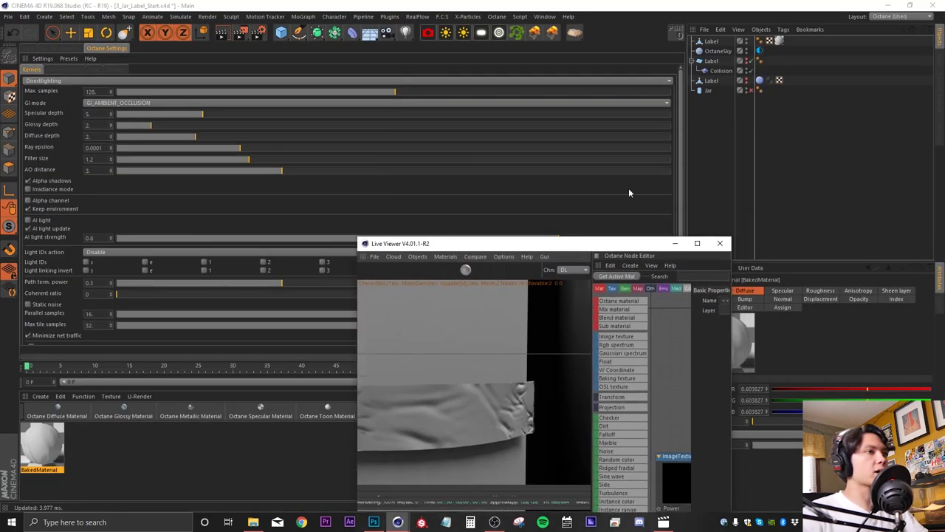
{"action": "left_click", "coordinate": [30, 49]}
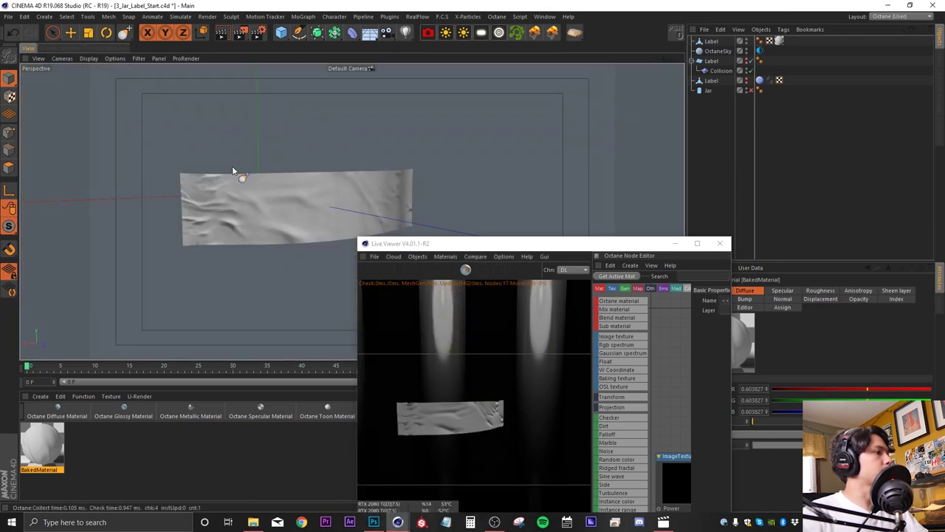
- Maximize the Live Viewer and move the image texture and displacement nodes beside the BakedMaterial node
{"action": "double_click", "coordinate": [422, 244]}
{"action": "middle_click_drag", "start_coordinate": [620, 326], "coordinate": [655, 302]}
{"action": "left_click_drag", "start_coordinate": [665, 337], "coordinate": [620, 118]}
{"action": "left_click_drag", "start_coordinate": [662, 196], "coordinate": [657, 227]}
{"action": "left_click", "coordinate": [665, 287]}
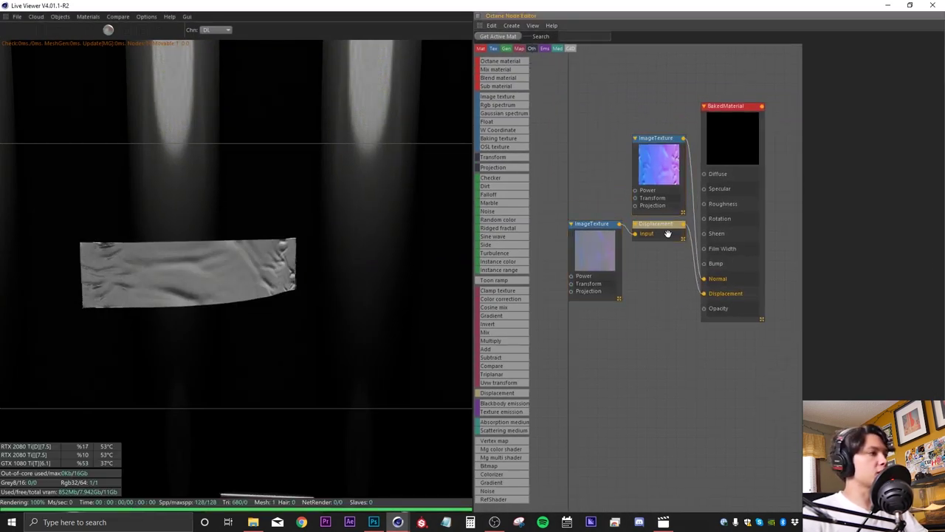
- Set the label material's displacement to a 2048x2048 level of detail and an amount of 1 cm
{"action": "left_click", "coordinate": [666, 227]}
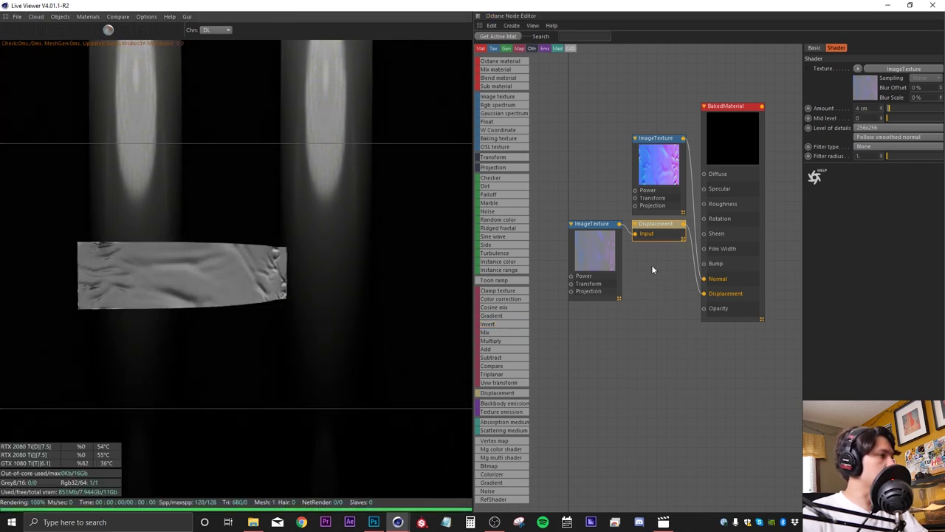
{"action": "left_click", "coordinate": [604, 242]}
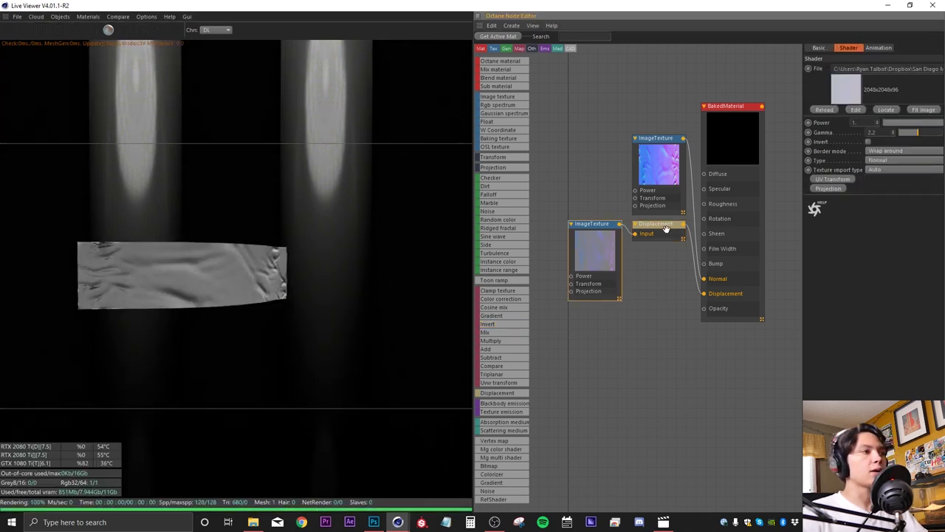
{"action": "left_click", "coordinate": [868, 143]}
{"action": "left_click", "coordinate": [652, 226]}
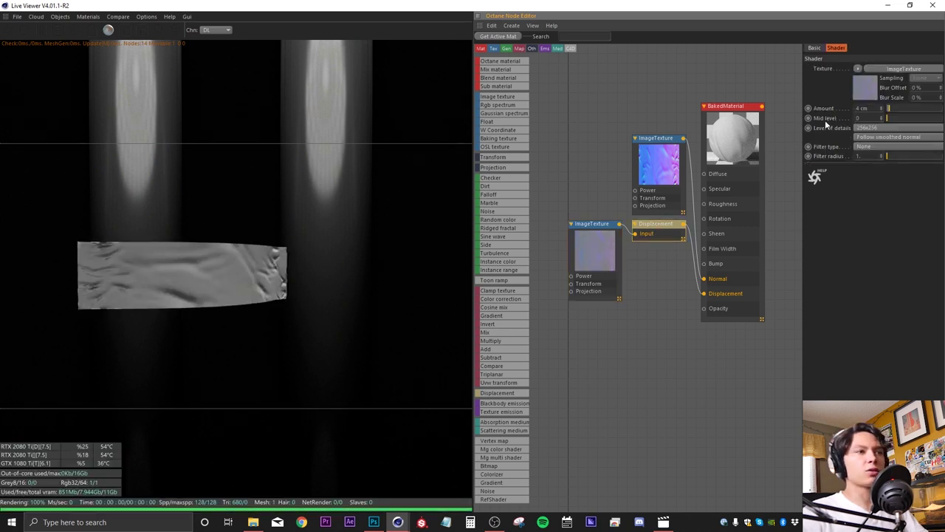
{"action": "left_click", "coordinate": [866, 128]}
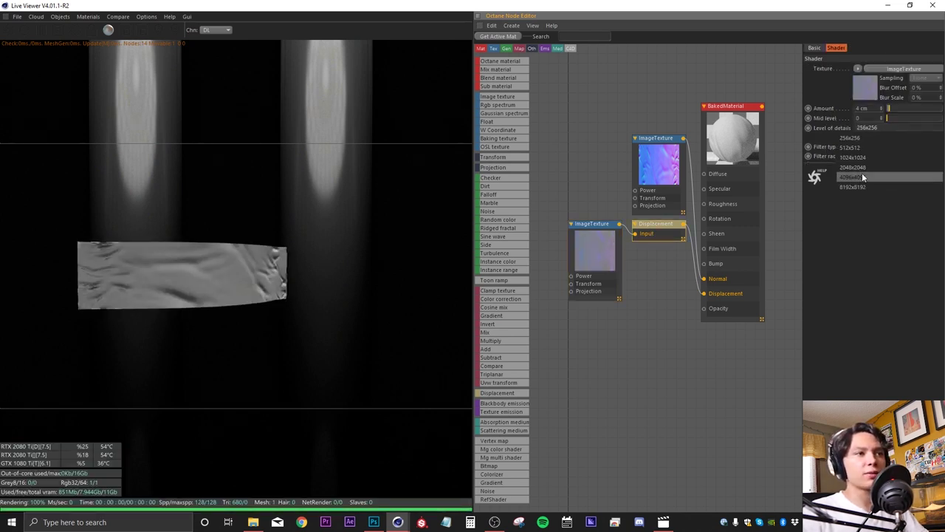
{"action": "left_click", "coordinate": [856, 167]}
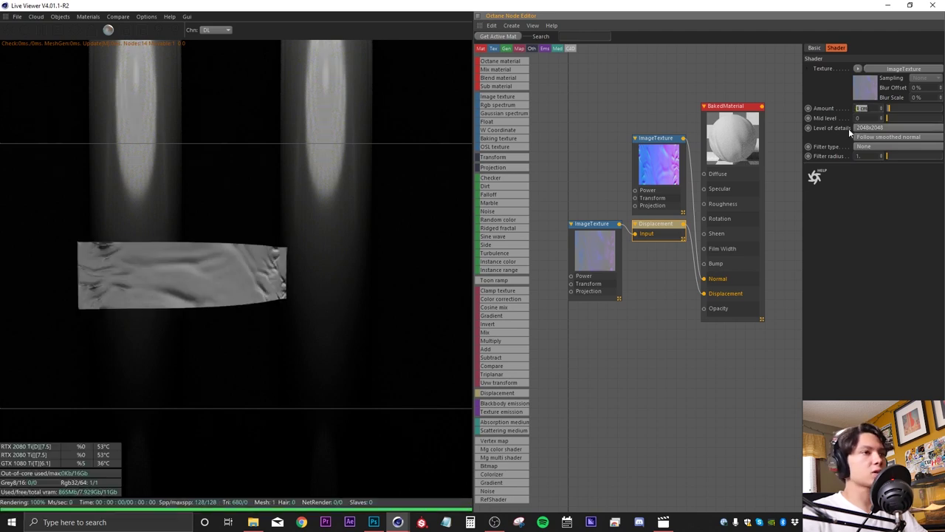
{"action": "key", "text": "Return"}
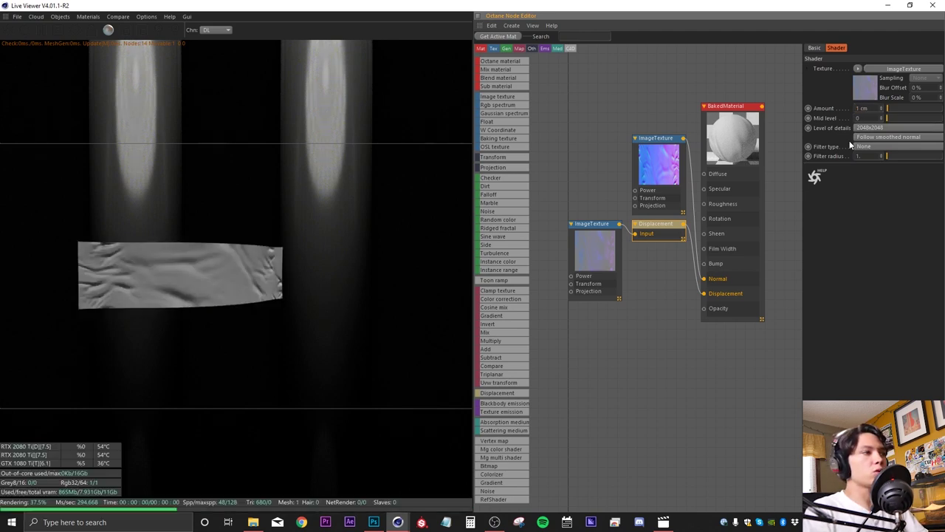
- Invert the image texture feeding the Normal channel and inspect the label's wrinkles from different angles
{"action": "left_click_drag", "start_coordinate": [133, 320], "coordinate": [177, 299]}
{"action": "left_click", "coordinate": [660, 161]}
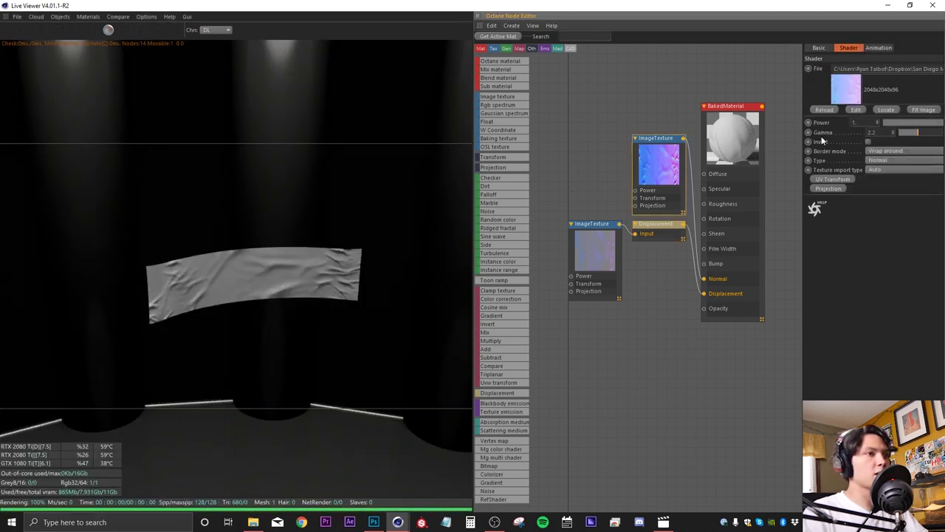
{"action": "left_click", "coordinate": [868, 141]}
{"action": "left_click_drag", "start_coordinate": [220, 302], "coordinate": [221, 270]}
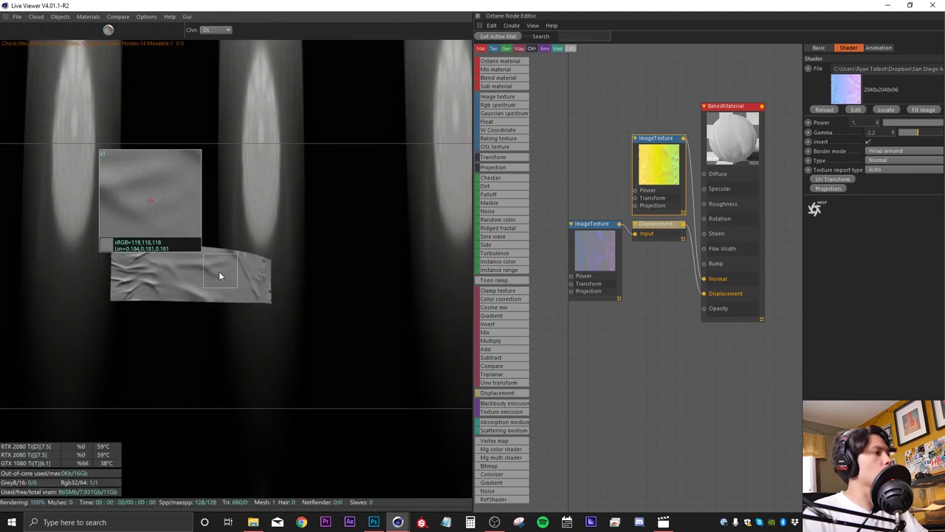
{"action": "mouse_move", "coordinate": [217, 281]}
{"action": "left_mouse_down"}
{"action": "mouse_move", "coordinate": [200, 297]}
{"action": "mouse_move", "coordinate": [215, 290]}
{"action": "left_mouse_up"}
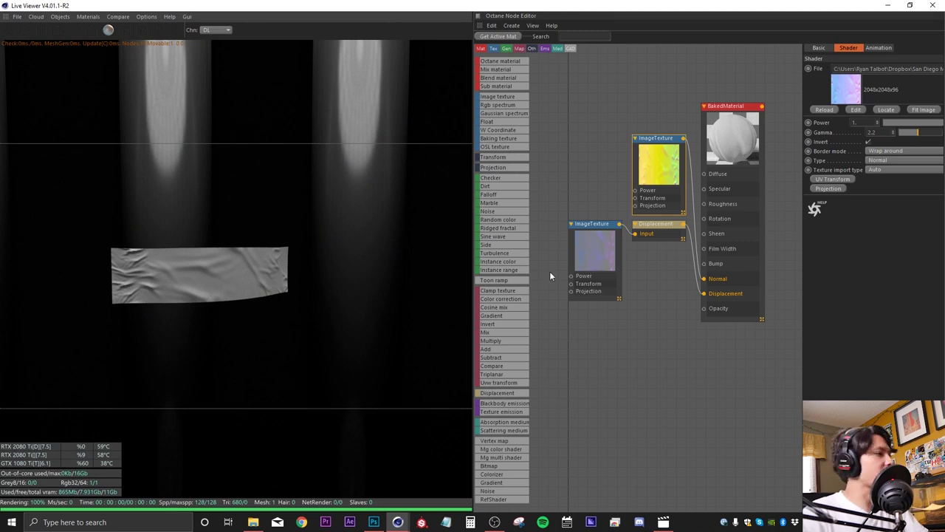
- Move the normal and displacement nodes lower, add a new image texture node above them, and widen its settings area
{"action": "left_click_drag", "start_coordinate": [666, 339], "coordinate": [575, 145]}
{"action": "left_click_drag", "start_coordinate": [665, 155], "coordinate": [646, 253]}
{"action": "left_click", "coordinate": [602, 118]}
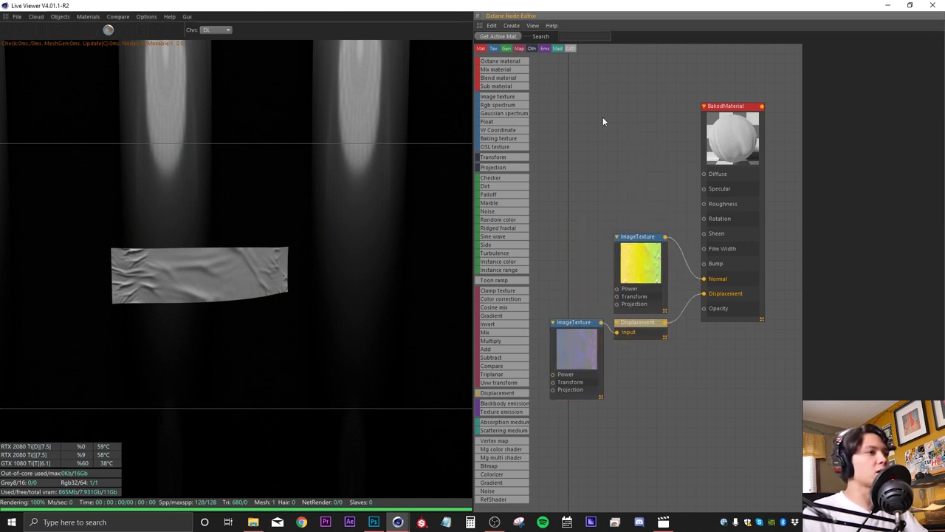
{"action": "right_click", "coordinate": [600, 126]}
{"action": "mouse_move", "coordinate": [619, 147]}
{"action": "left_click", "coordinate": [673, 142]}
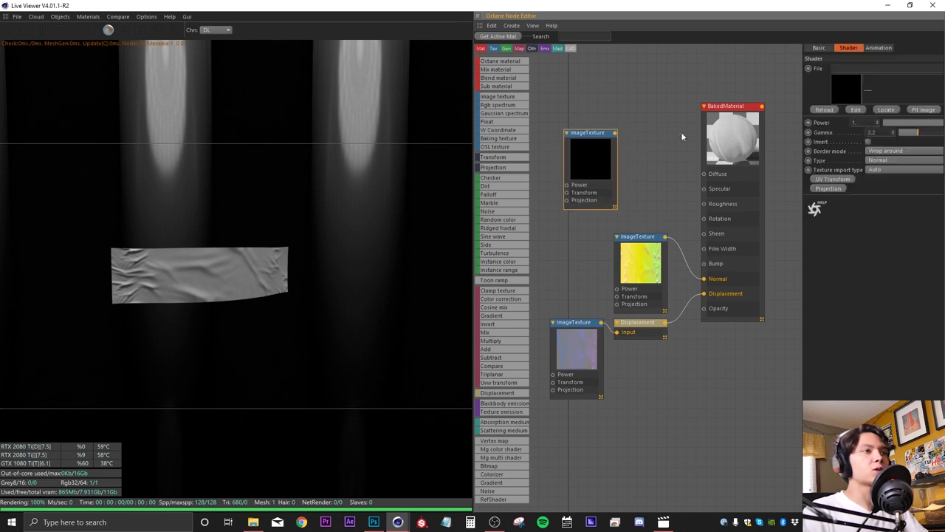
{"action": "left_click_drag", "start_coordinate": [802, 225], "coordinate": [763, 224]}
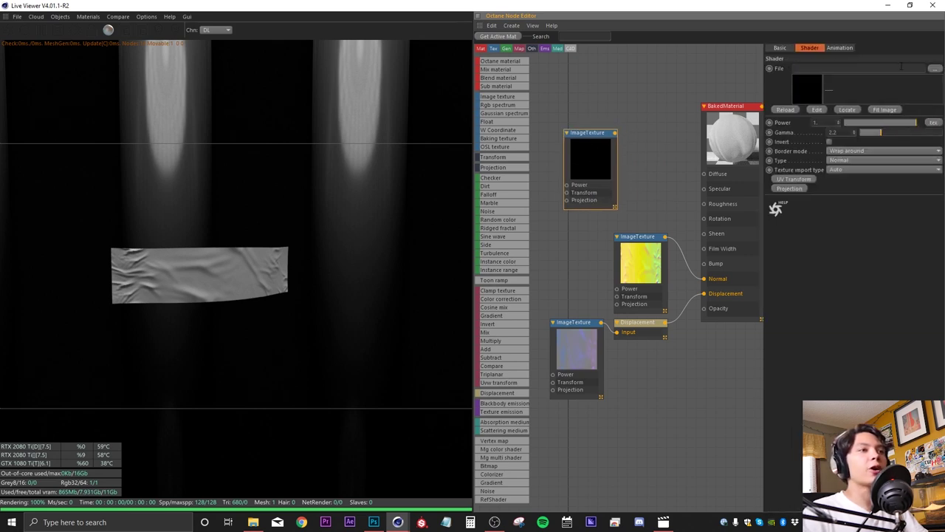
- Load Tape Opacity Map.png into the new image texture and connect it to the material's Opacity channel
{"action": "left_click", "coordinate": [934, 69]}
{"action": "left_click", "coordinate": [359, 234]}
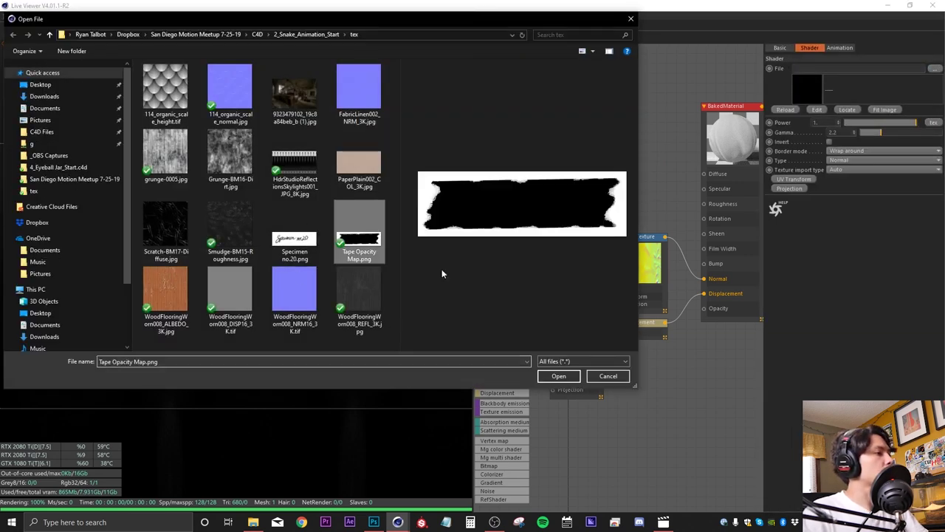
{"action": "key", "text": "Return"}
{"action": "left_click", "coordinate": [498, 305]}
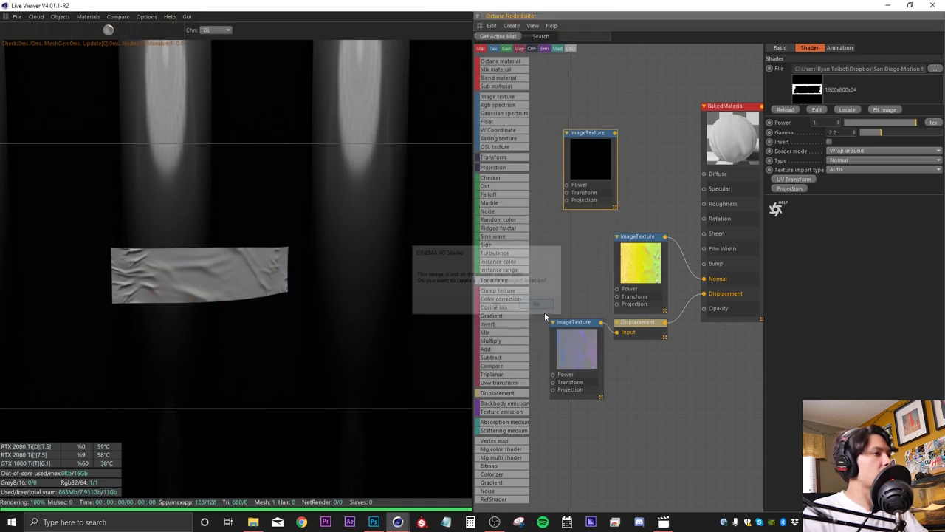
{"action": "left_click_drag", "start_coordinate": [589, 155], "coordinate": [704, 309]}
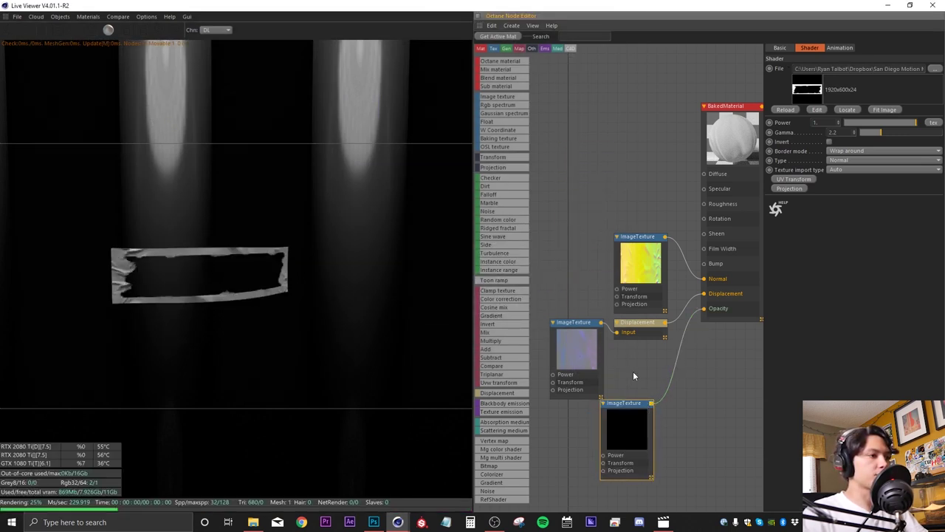
- Rearrange the nodes so the normal and displacement group sits higher, with the opacity texture just below it
{"action": "left_click_drag", "start_coordinate": [621, 368], "coordinate": [601, 248]}
{"action": "left_click_drag", "start_coordinate": [637, 287], "coordinate": [621, 232]}
{"action": "left_click_drag", "start_coordinate": [624, 403], "coordinate": [636, 340]}
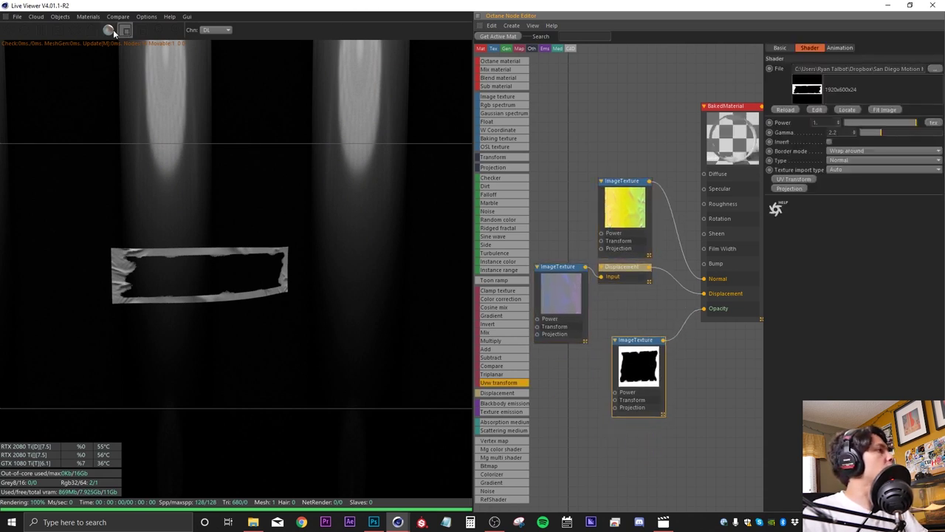
- Lock the live render's resolution at a scale of 1.2 and invert the image texture feeding the Opacity channel
{"action": "left_click", "coordinate": [91, 30]}
{"action": "type", "text": "1.2"}
{"action": "key", "text": "Return"}
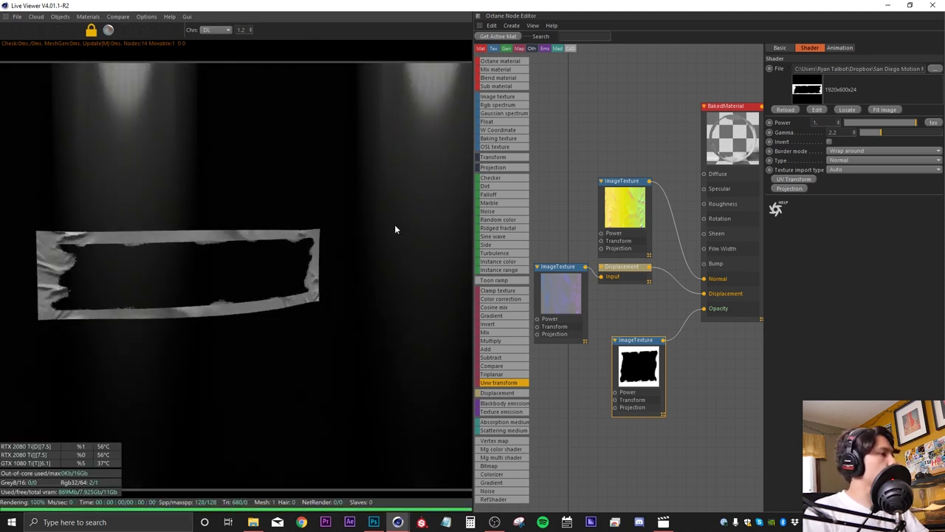
{"action": "left_click", "coordinate": [828, 142]}
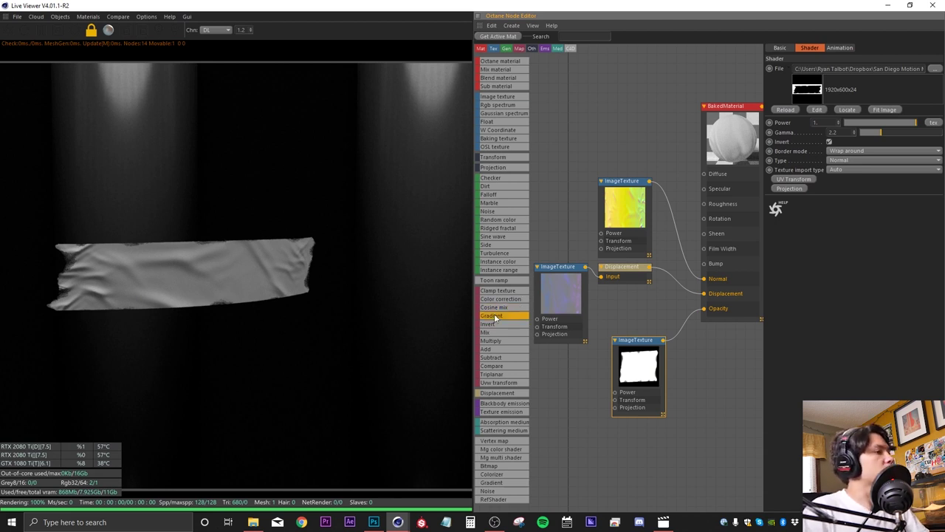
- Add an image texture, load Specimen no.20.png without copying it to the project, and connect it to the material's Diffuse channel
{"action": "right_click", "coordinate": [638, 122]}
{"action": "mouse_move", "coordinate": [659, 138]}
{"action": "left_click", "coordinate": [704, 136]}
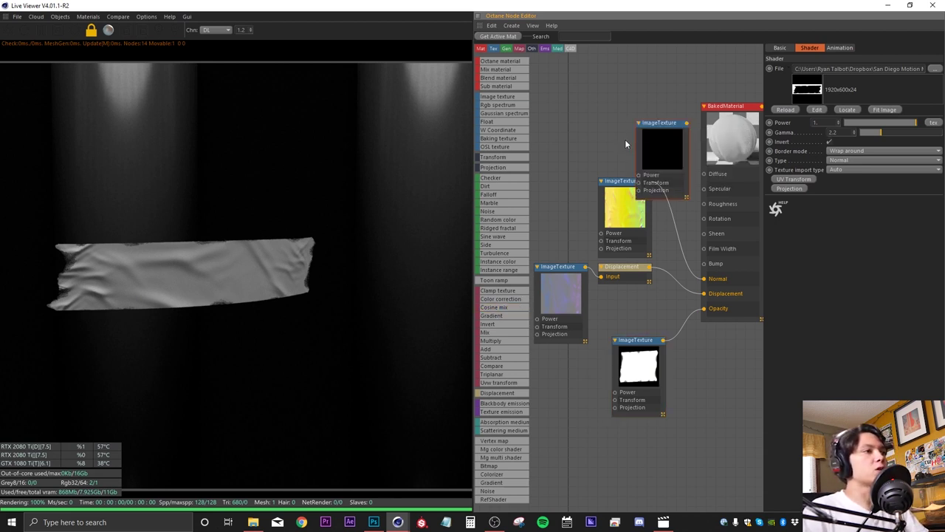
{"action": "left_click", "coordinate": [935, 70]}
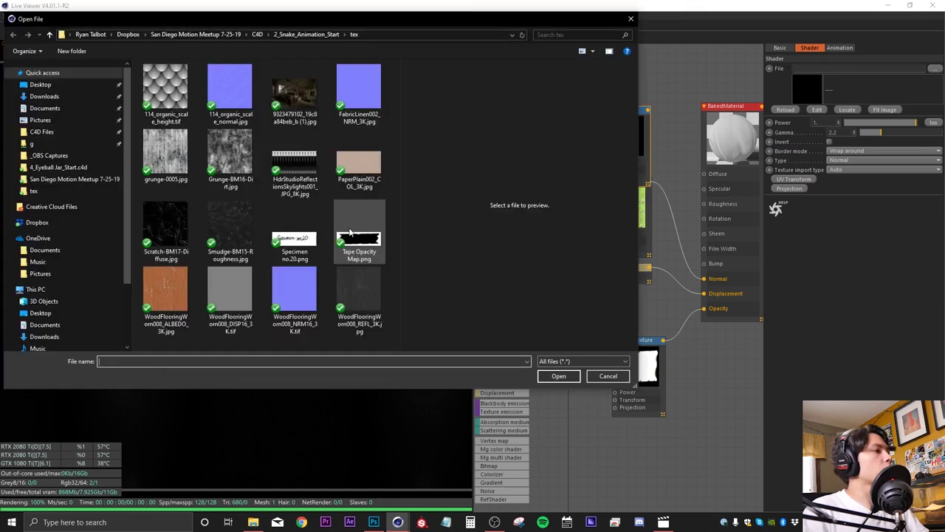
{"action": "left_click", "coordinate": [303, 237]}
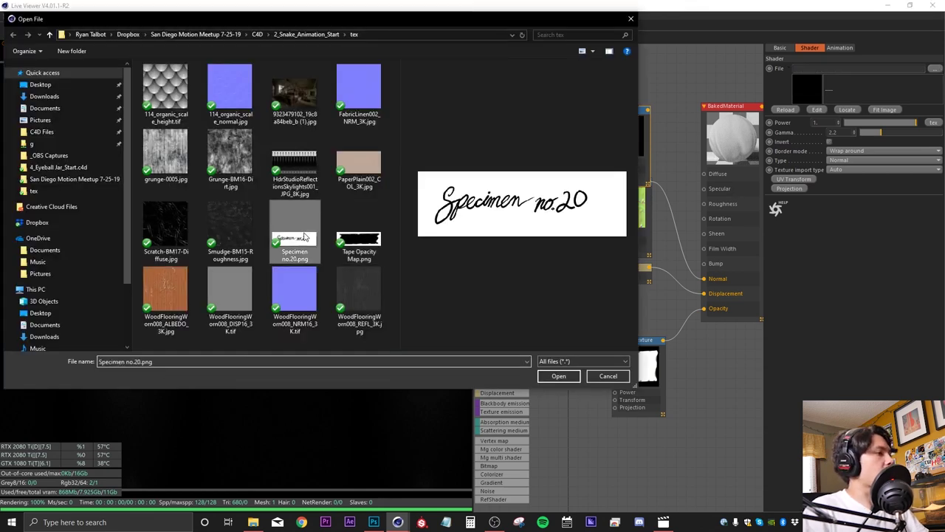
{"action": "left_click", "coordinate": [559, 376]}
{"action": "left_click", "coordinate": [538, 305]}
{"action": "left_click_drag", "start_coordinate": [646, 112], "coordinate": [704, 174]}
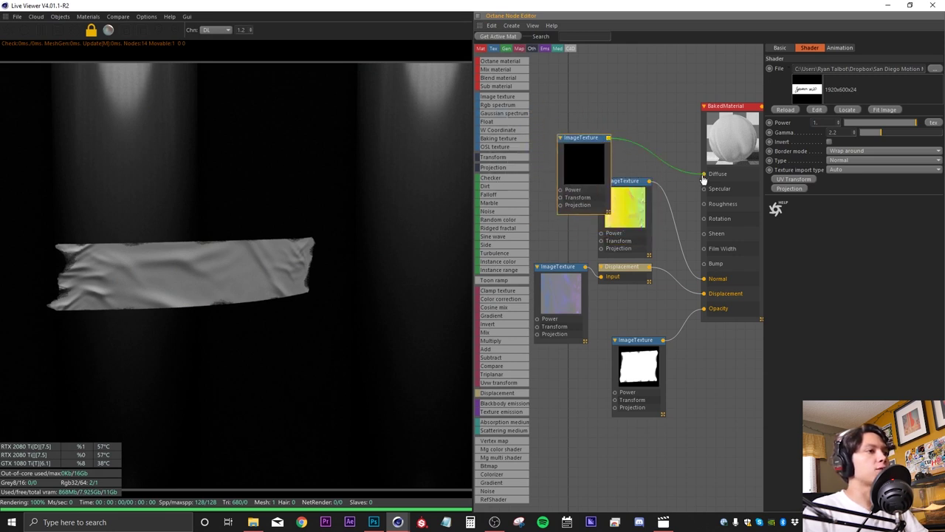
{"action": "left_click_drag", "start_coordinate": [602, 152], "coordinate": [592, 143]}
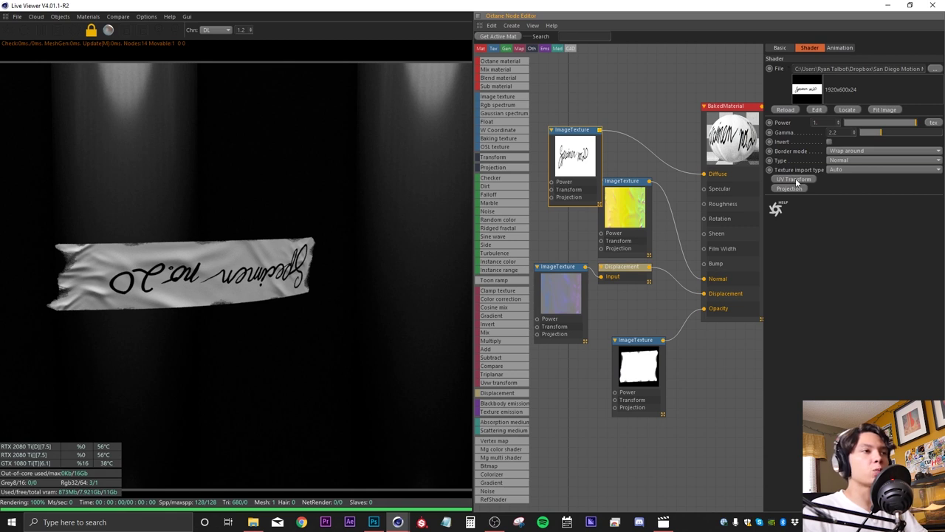
- Add a UV transform to the lettering texture with a Z rotation of 180, and move the Transform node left of the texture
{"action": "left_click", "coordinate": [794, 180]}
{"action": "left_click", "coordinate": [777, 181]}
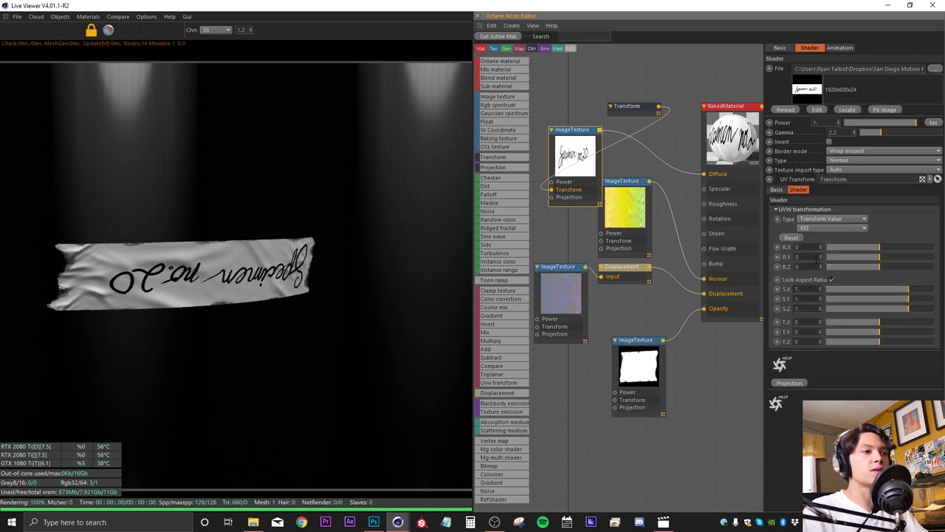
{"action": "key", "text": "Return"}
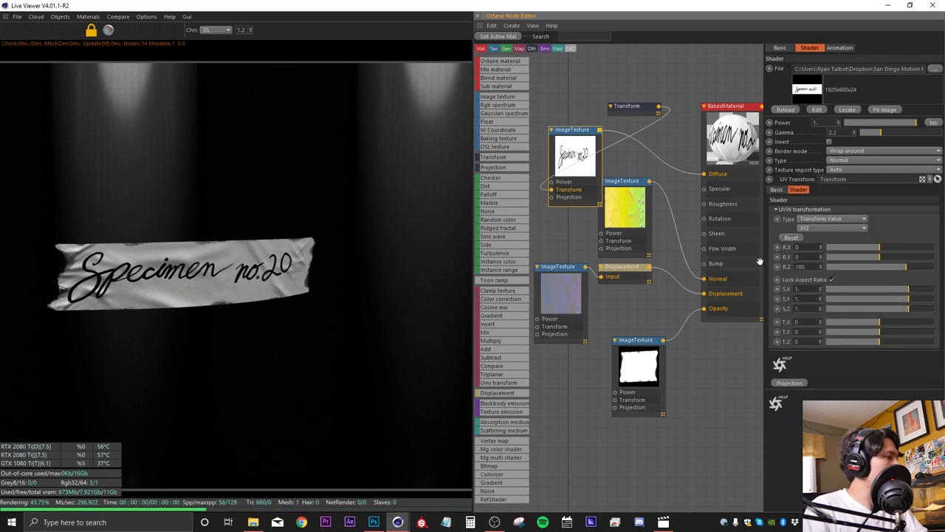
{"action": "left_click", "coordinate": [489, 141]}
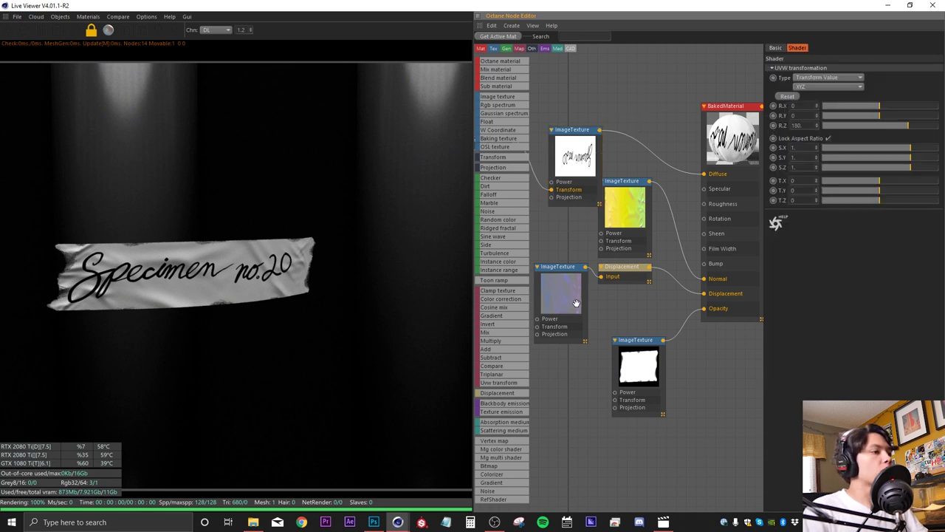
- Add an empty image texture node below the lettering texture's Transform node
{"action": "middle_click_drag", "start_coordinate": [550, 402], "coordinate": [662, 286]}
{"action": "middle_click_drag", "start_coordinate": [588, 187], "coordinate": [556, 257]}
{"action": "middle_click_drag", "start_coordinate": [585, 226], "coordinate": [583, 245]}
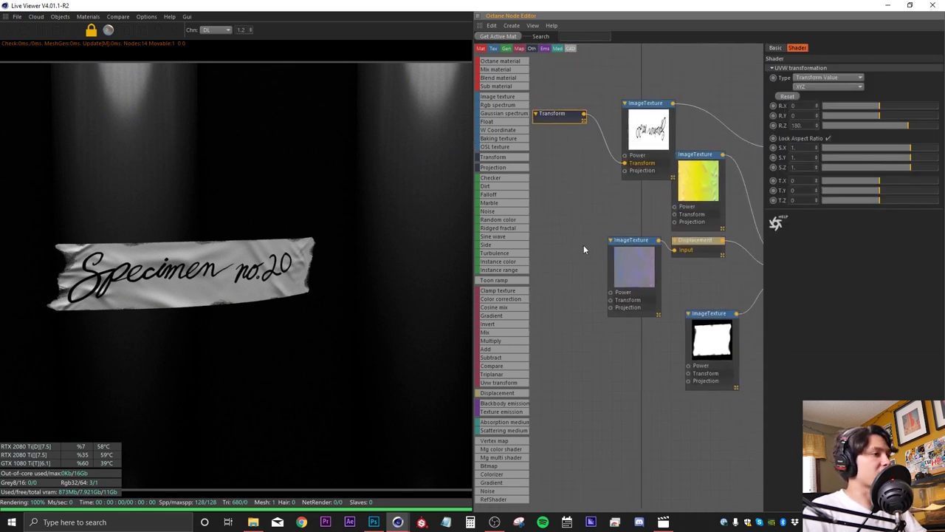
{"action": "right_click", "coordinate": [569, 195]}
{"action": "mouse_move", "coordinate": [579, 210]}
{"action": "left_click", "coordinate": [634, 209]}
{"action": "left_click_drag", "start_coordinate": [583, 213], "coordinate": [556, 214]}
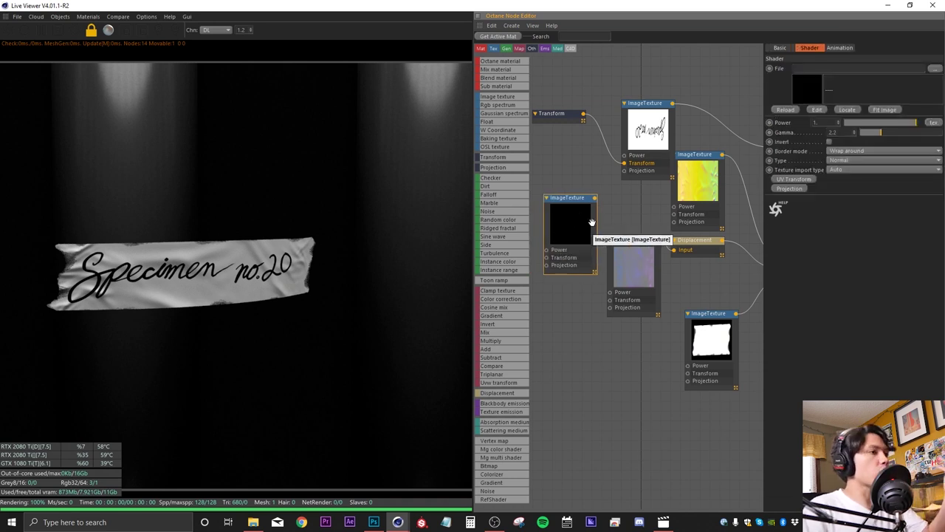
{"action": "left_click_drag", "start_coordinate": [561, 263], "coordinate": [561, 235]}
- Add a Multiply node between the lettering texture and the material, and move the normal, displacement and opacity nodes lower
{"action": "left_click_drag", "start_coordinate": [492, 341], "coordinate": [712, 129]}
{"action": "middle_click_drag", "start_coordinate": [694, 240], "coordinate": [644, 283]}
{"action": "left_click_drag", "start_coordinate": [703, 463], "coordinate": [582, 240]}
{"action": "left_click_drag", "start_coordinate": [643, 234], "coordinate": [657, 392]}
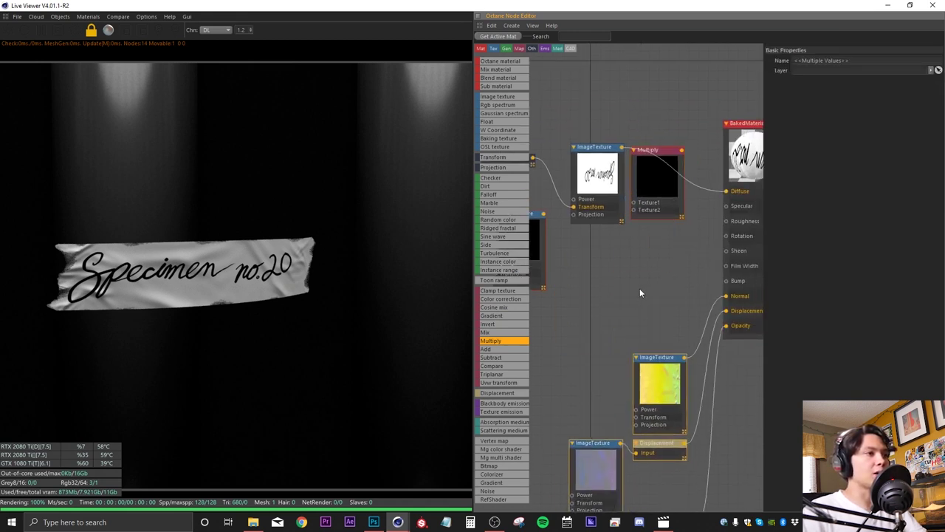
{"action": "left_click", "coordinate": [639, 288]}
{"action": "left_click_drag", "start_coordinate": [653, 185], "coordinate": [670, 207]}
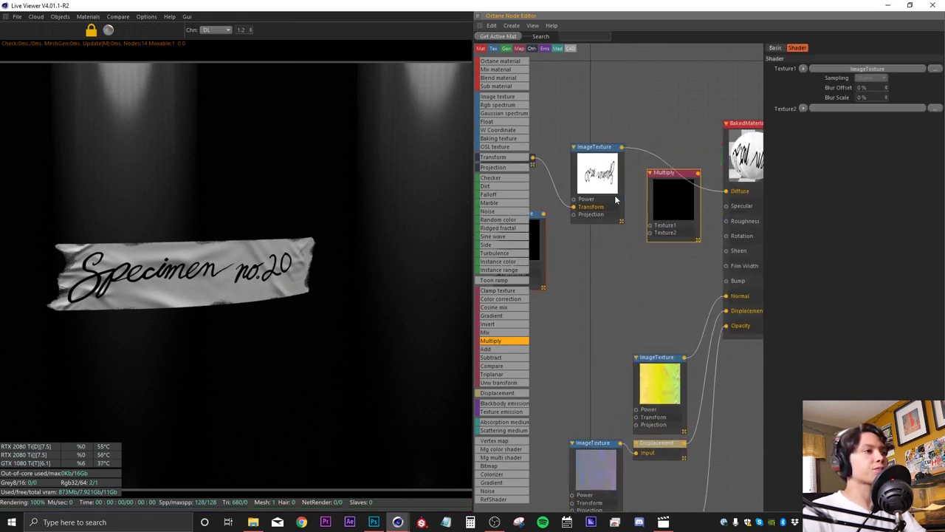
- Wire the lettering and empty image textures into Multiply's Texture1 and Texture2 inputs, with Multiply feeding the Diffuse channel
{"action": "middle_click_drag", "start_coordinate": [622, 248], "coordinate": [670, 208]}
{"action": "left_click_drag", "start_coordinate": [565, 222], "coordinate": [588, 260]}
{"action": "left_click_drag", "start_coordinate": [608, 225], "coordinate": [692, 205]}
{"action": "left_click_drag", "start_coordinate": [601, 240], "coordinate": [622, 240]}
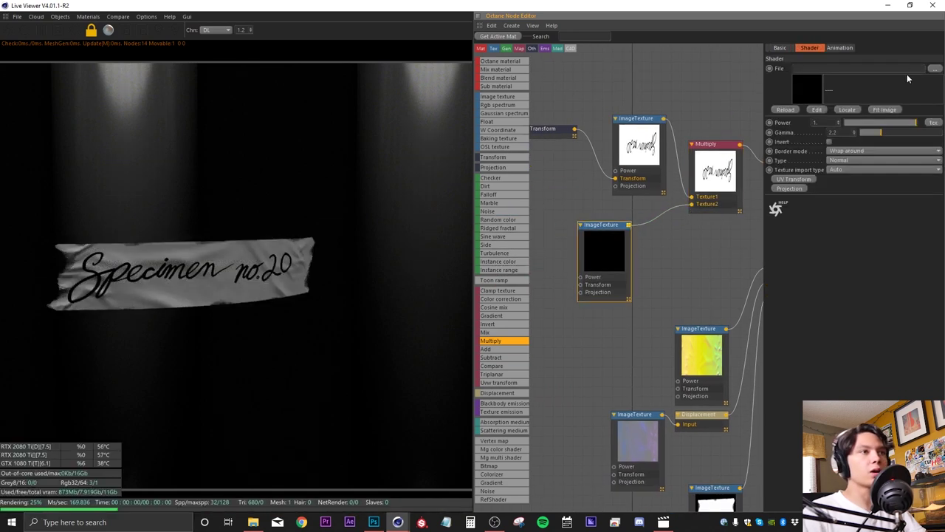
- Load PaperPlain002_COL_3K.jpg into the empty image texture without copying it to the project
{"action": "left_click", "coordinate": [934, 69]}
{"action": "left_click", "coordinate": [359, 161]}
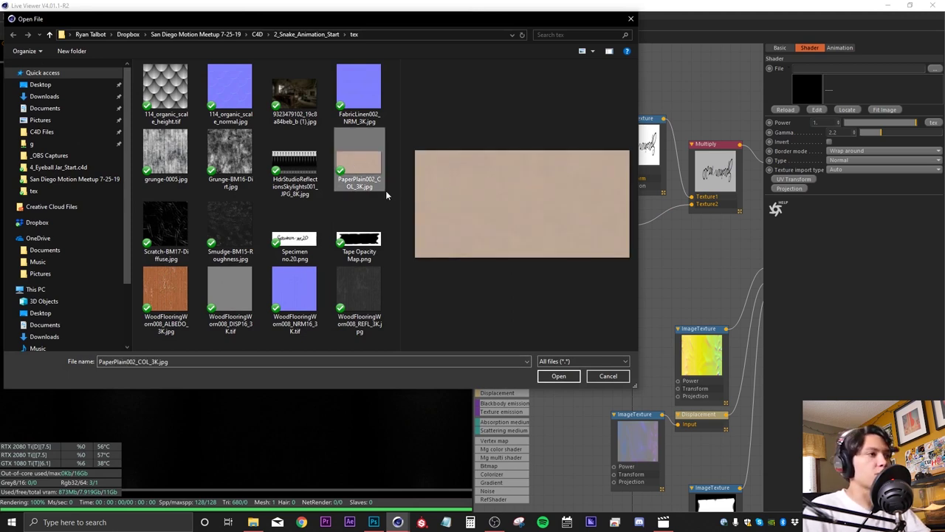
{"action": "left_click", "coordinate": [559, 375]}
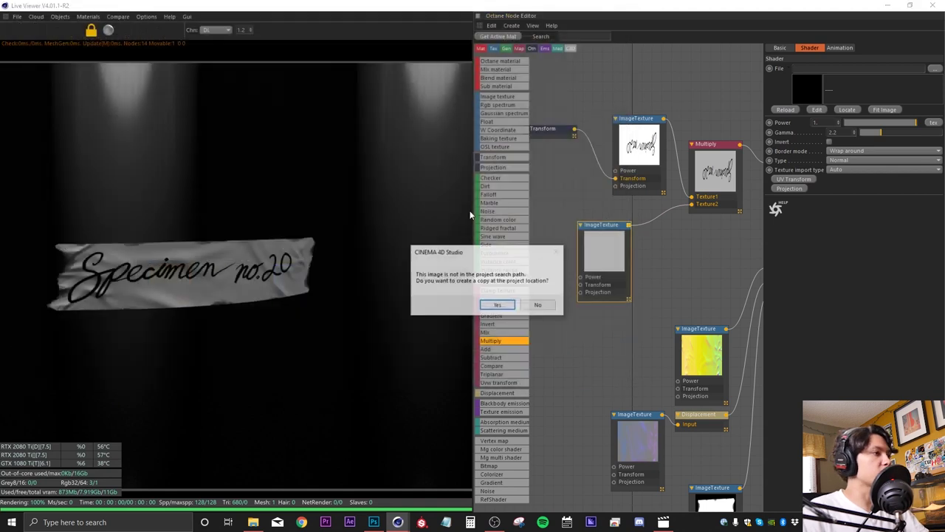
{"action": "left_click", "coordinate": [538, 305]}
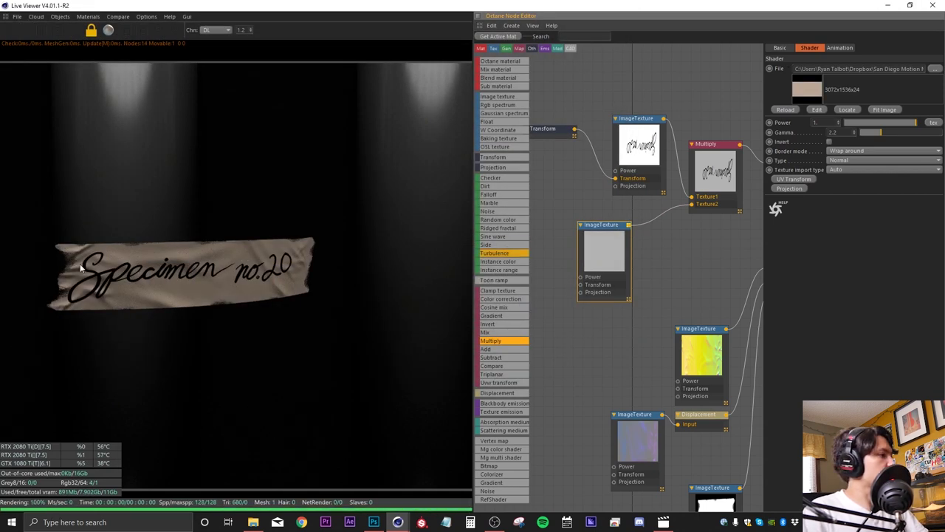
- Add a UV transform to the paper texture and set its scale to 5 on all axes, checking the label from another angle
{"action": "left_click", "coordinate": [787, 181]}
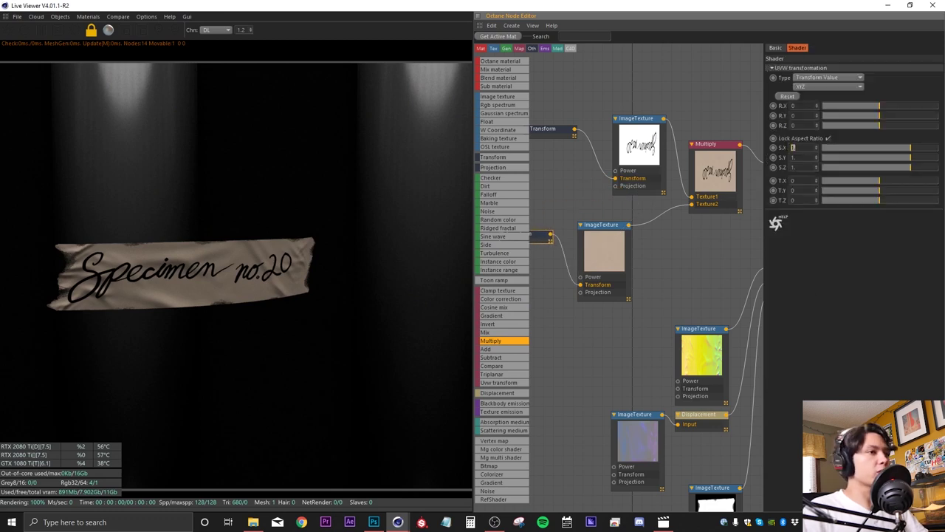
{"action": "type", "text": "5"}
{"action": "key", "text": "Return"}
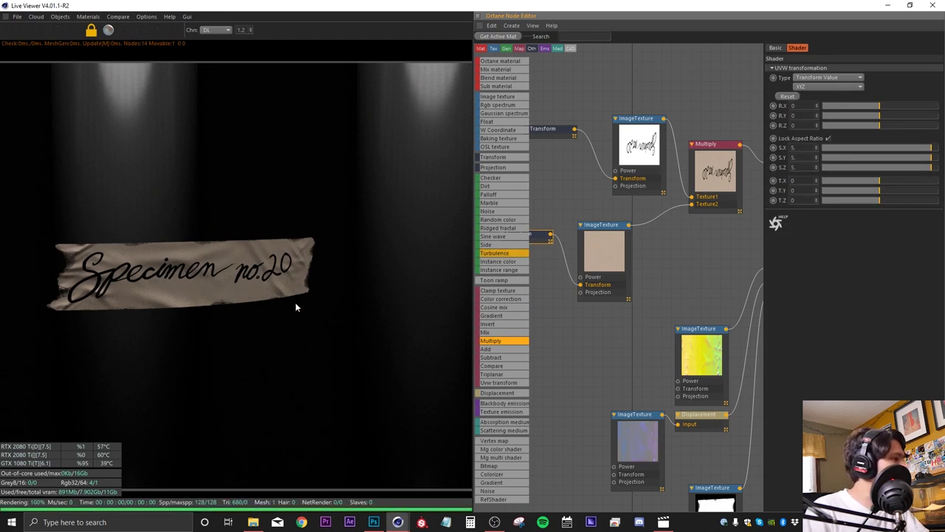
{"action": "left_click_drag", "start_coordinate": [135, 272], "coordinate": [167, 280]}
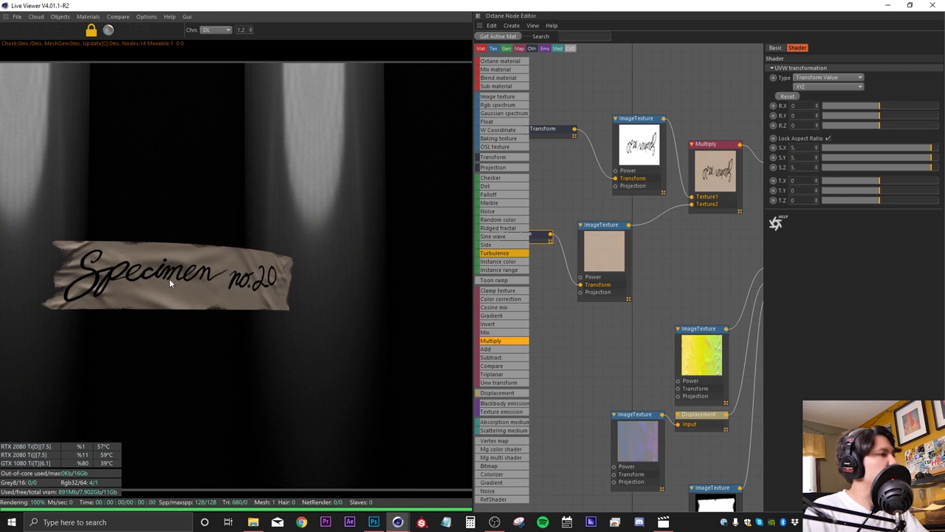
- Move the normal texture closer to the paper texture and shift the displacement and opacity nodes lower to free space between them
{"action": "middle_click_drag", "start_coordinate": [578, 345], "coordinate": [585, 276]}
{"action": "scroll", "coordinate": [577, 243], "scroll_direction": "down", "scroll_amount": 2}
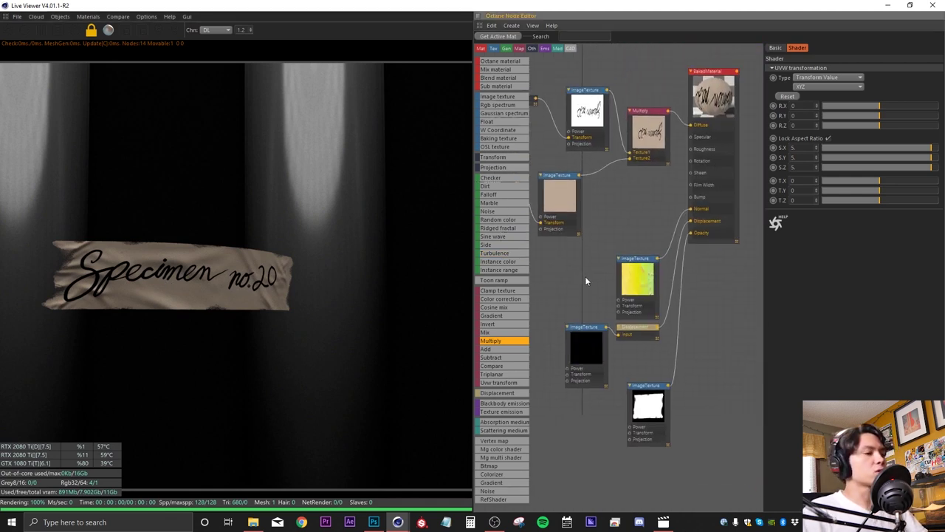
{"action": "left_click_drag", "start_coordinate": [637, 279], "coordinate": [619, 225]}
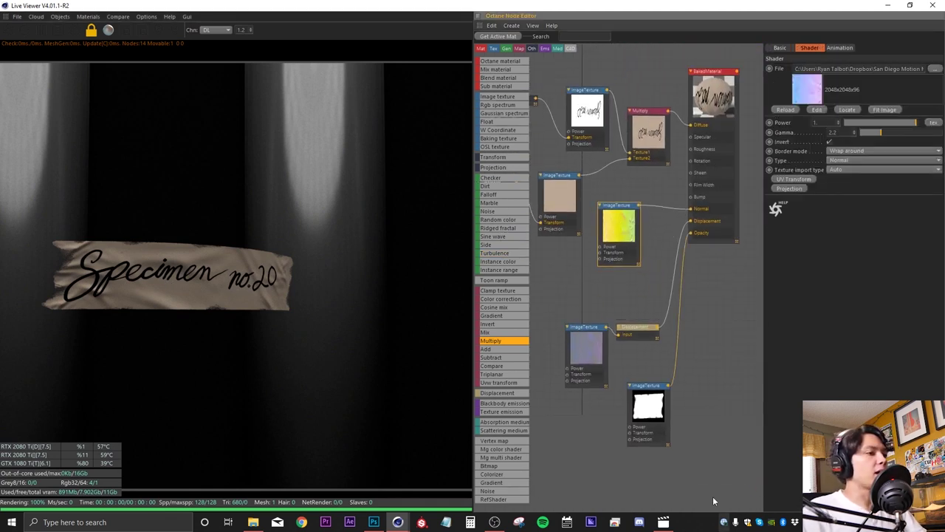
{"action": "left_click_drag", "start_coordinate": [563, 325], "coordinate": [591, 373]}
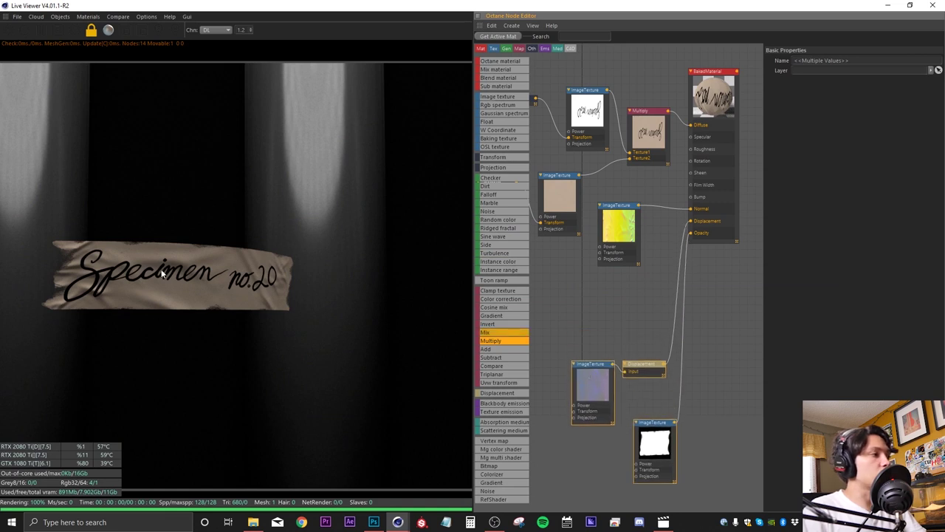
- Add an image texture below the normal texture and load FabricLinen002_NRM_3K.jpg into it without copying it to the project
{"action": "right_click", "coordinate": [572, 289]}
{"action": "mouse_move", "coordinate": [613, 300]}
{"action": "left_click", "coordinate": [649, 297]}
{"action": "left_click_drag", "start_coordinate": [596, 288], "coordinate": [582, 281]}
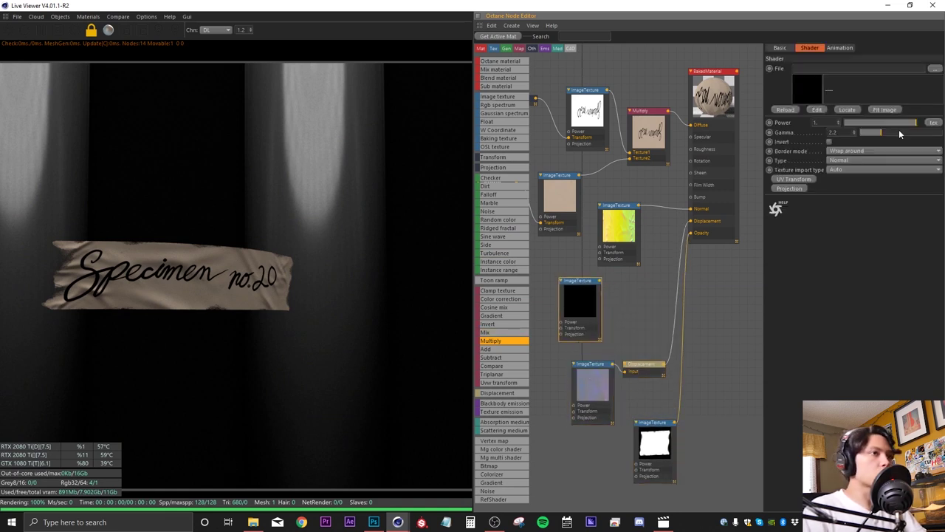
{"action": "left_click", "coordinate": [935, 70]}
{"action": "left_click", "coordinate": [360, 83]}
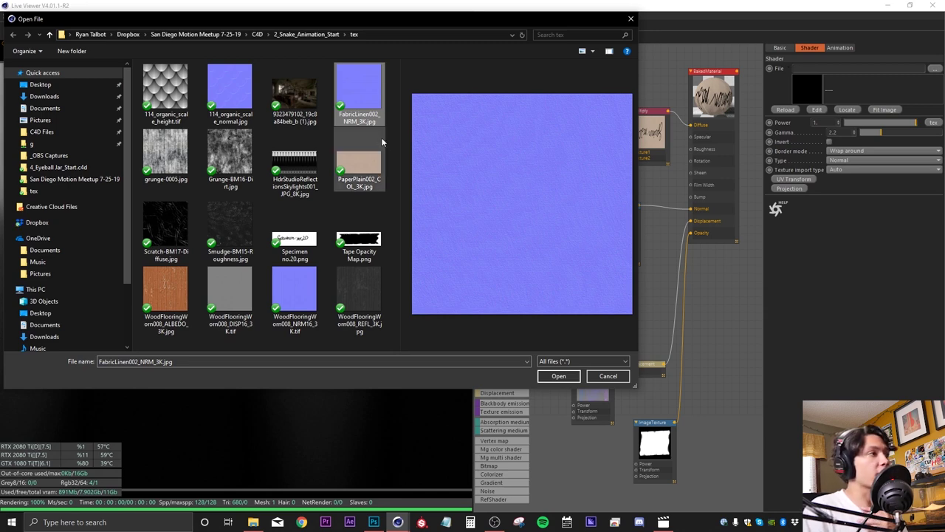
{"action": "left_click", "coordinate": [558, 377]}
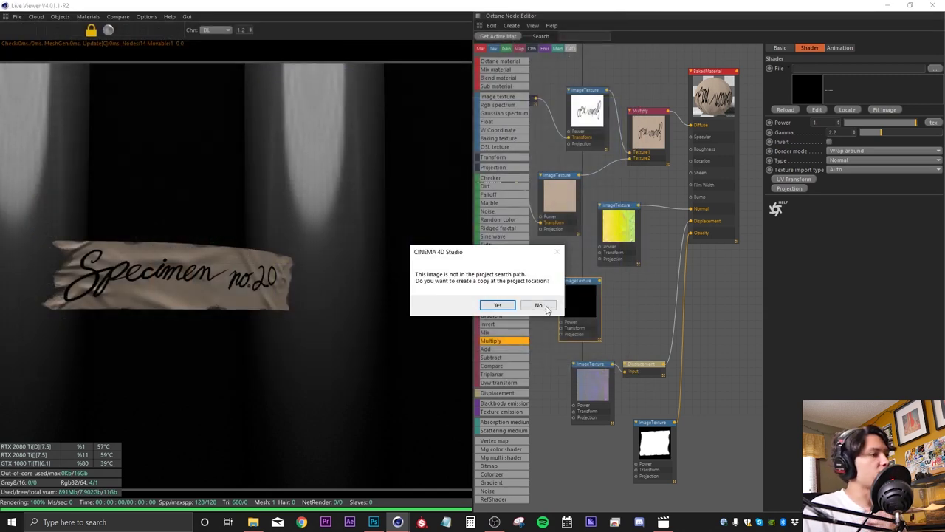
{"action": "left_click", "coordinate": [539, 306]}
{"action": "left_click_drag", "start_coordinate": [581, 300], "coordinate": [586, 305]}
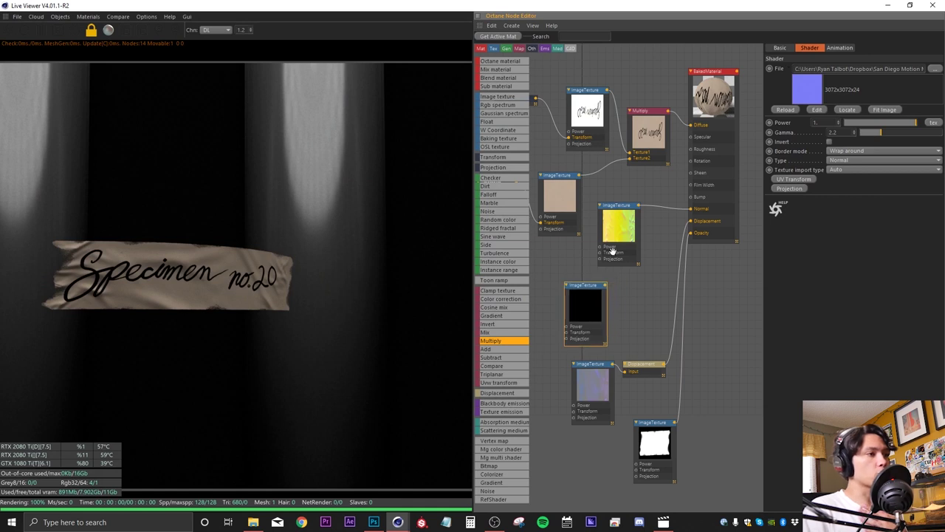
- Insert a Mix texture before the Normal channel, with the wrinkle normal map as Texture1 and the linen normal map as Texture2
{"action": "left_click_drag", "start_coordinate": [618, 230], "coordinate": [577, 238]}
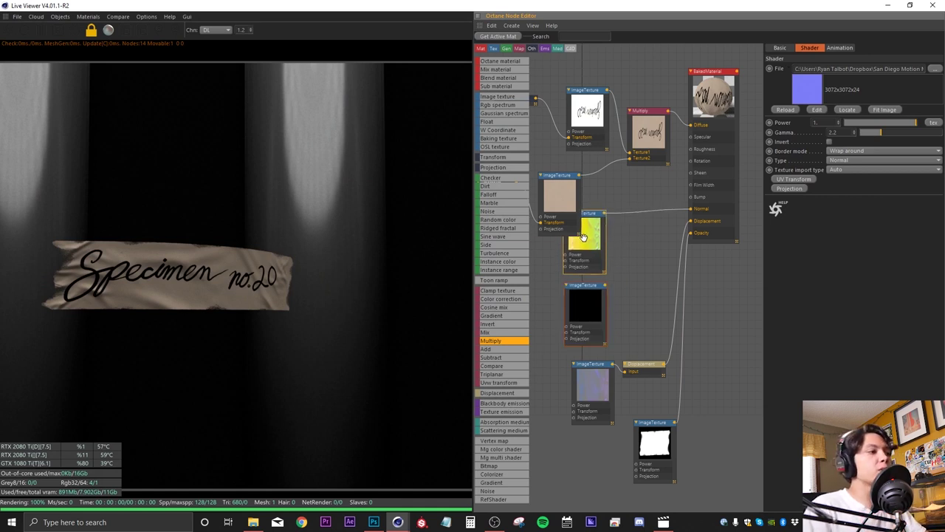
{"action": "left_click_drag", "start_coordinate": [642, 215], "coordinate": [648, 213]}
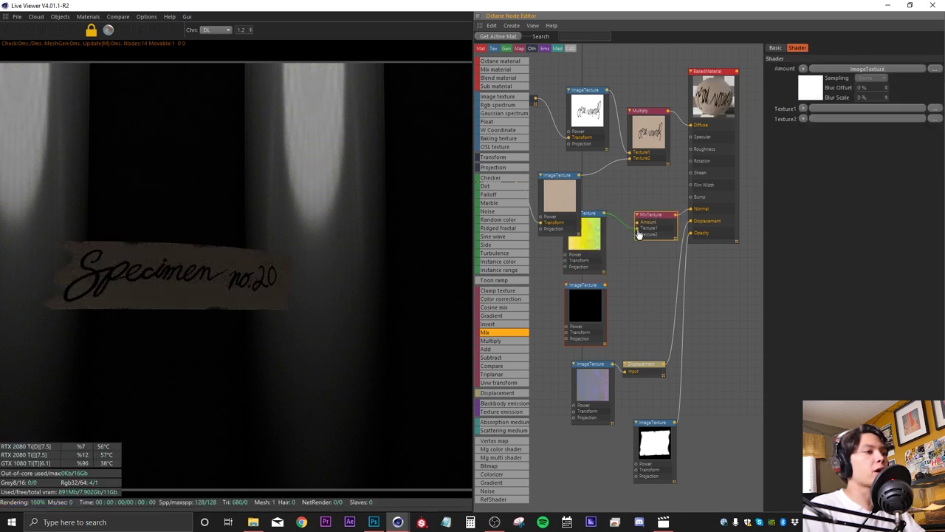
{"action": "left_click_drag", "start_coordinate": [604, 285], "coordinate": [635, 245]}
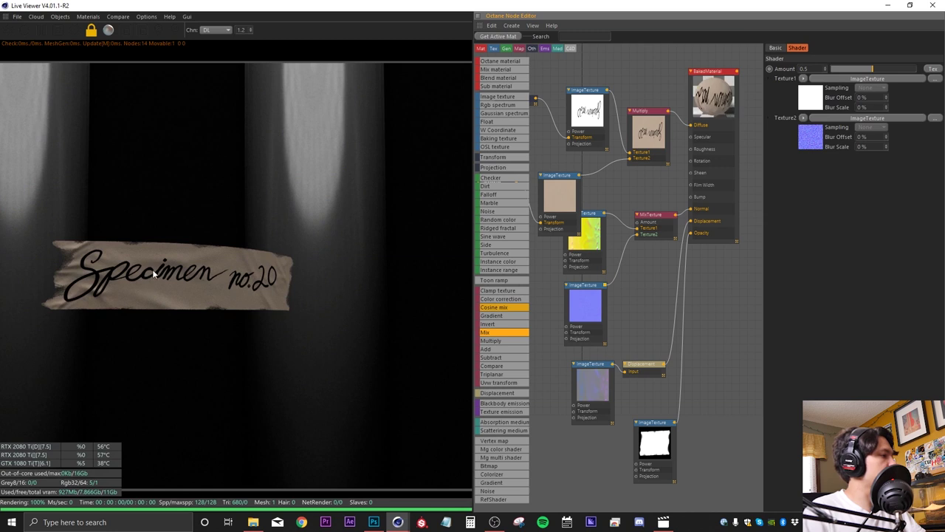
- Add a UV transform to the linen normal texture and set its scale to 5 on all axes
{"action": "left_click", "coordinate": [584, 310]}
{"action": "left_click", "coordinate": [792, 179]}
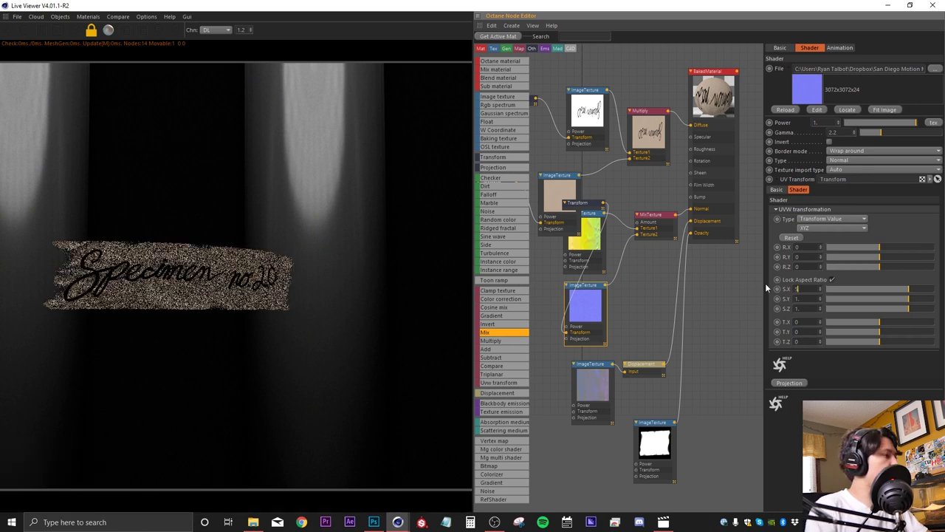
{"action": "type", "text": "5"}
{"action": "key", "text": "Return"}
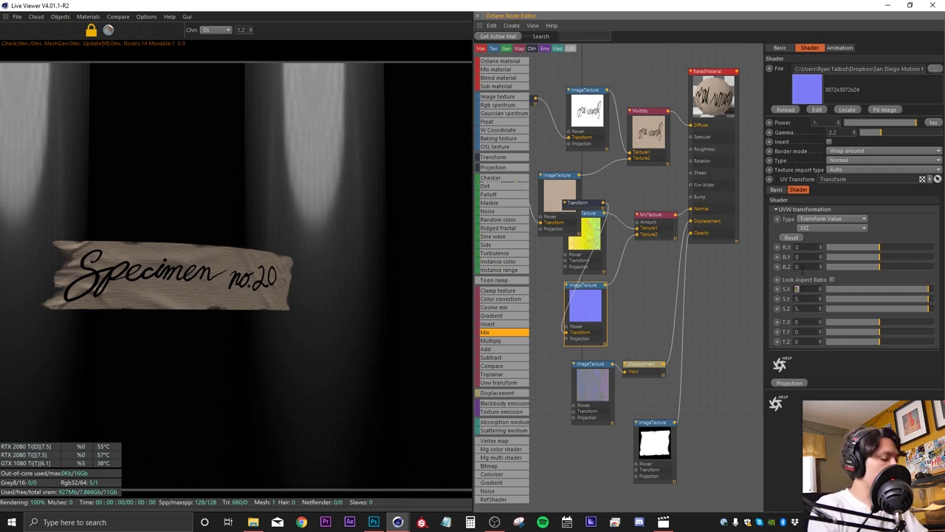
- Unlock the linen transform's aspect ratio, set its X scale to 2, and set the linen texture's power to 2
{"action": "type", "text": "2"}
{"action": "key", "text": "Return"}
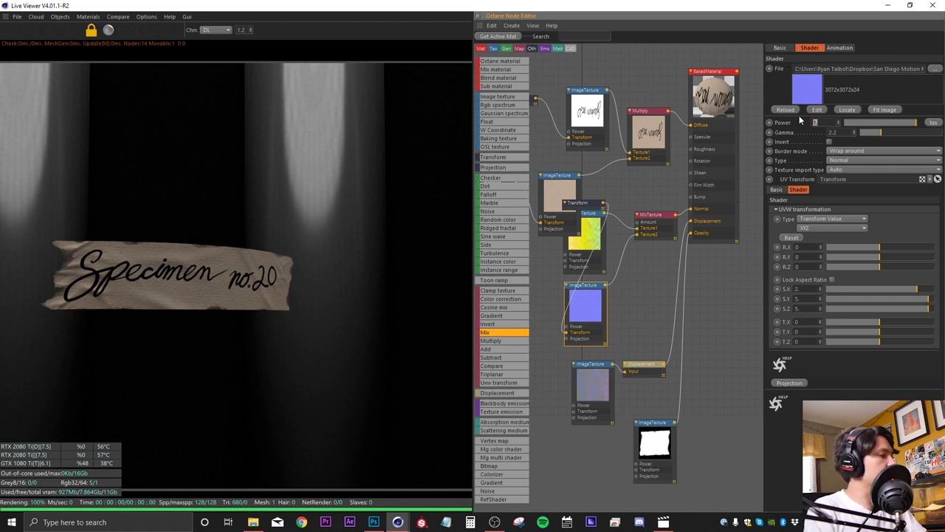
{"action": "type", "text": "2."}
{"action": "key", "text": "Return"}
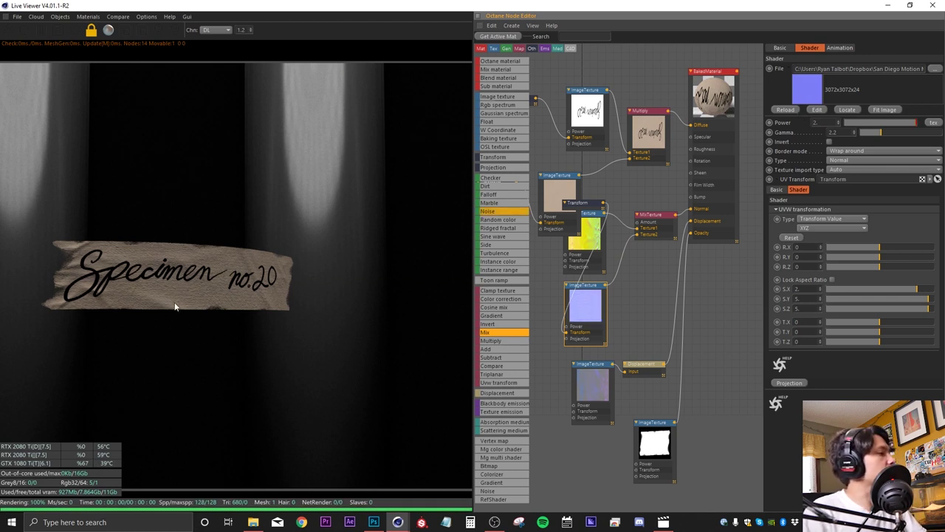
- Switch to the 2_Snake_Animation_Start.c4d document and make the Scene group visible in the viewport
{"action": "left_click_drag", "start_coordinate": [141, 273], "coordinate": [217, 295]}
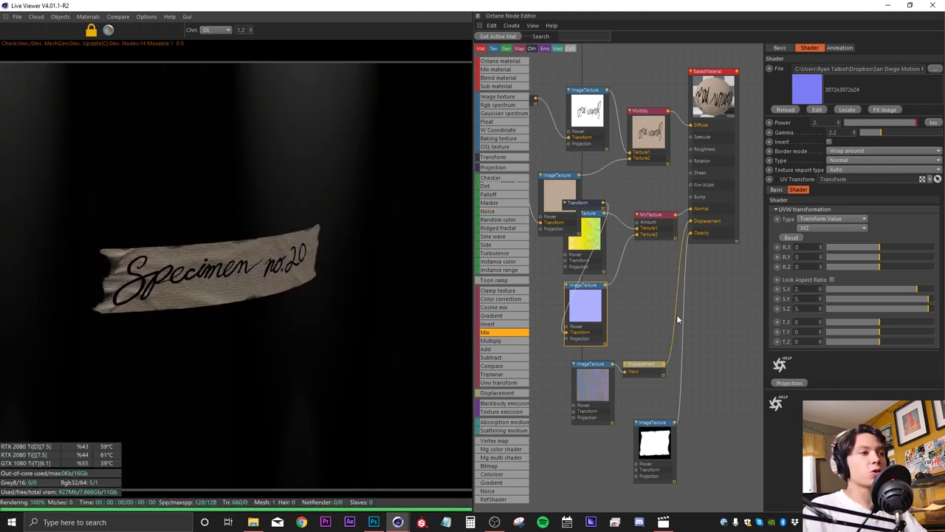
{"action": "left_click", "coordinate": [896, 5]}
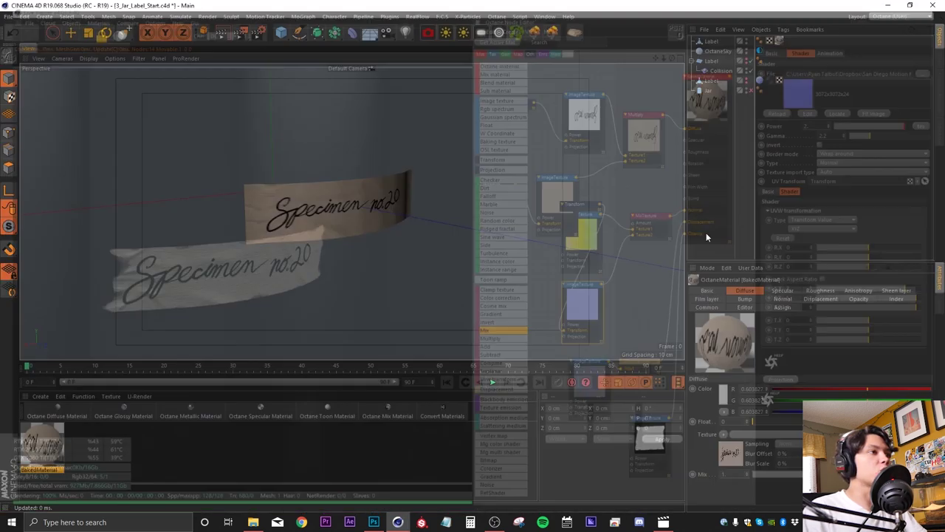
{"action": "left_click", "coordinate": [545, 16]}
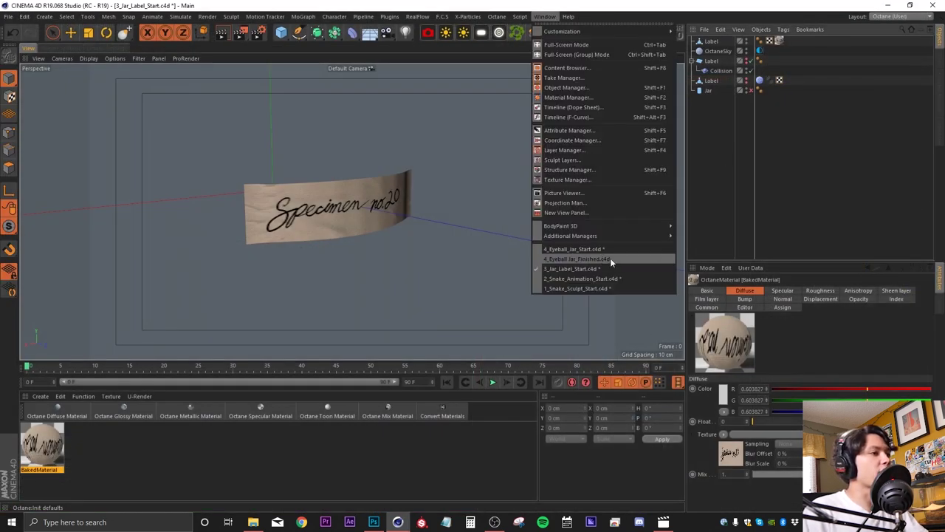
{"action": "left_click", "coordinate": [576, 279]}
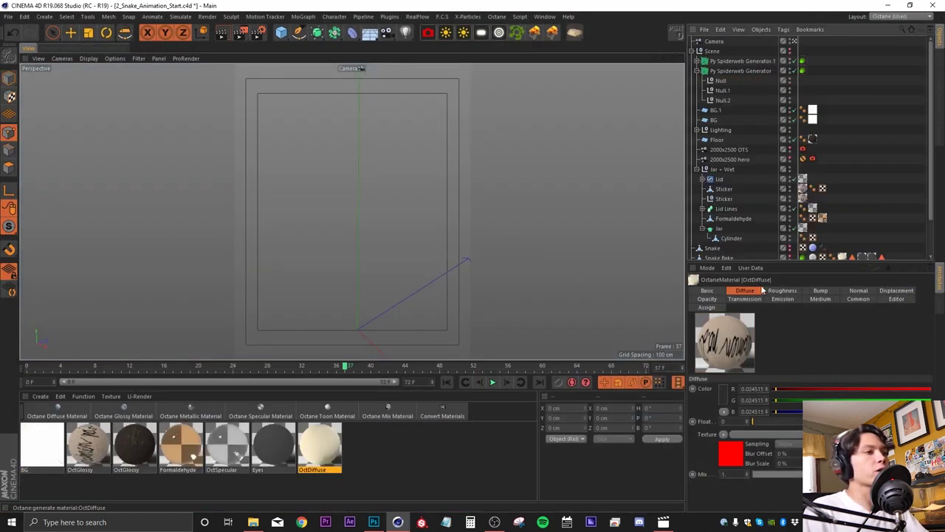
{"action": "left_click_drag", "start_coordinate": [742, 264], "coordinate": [742, 311]}
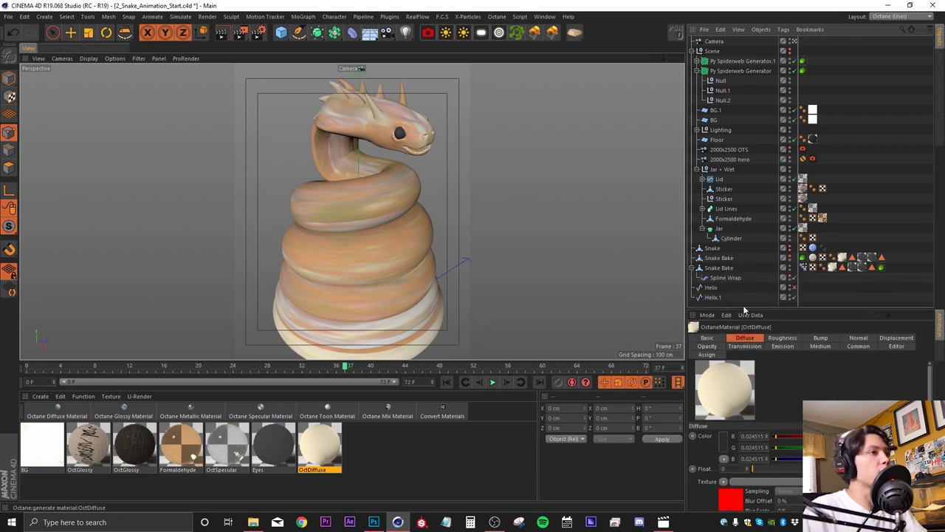
{"action": "left_click", "coordinate": [789, 52], "text": "alt"}
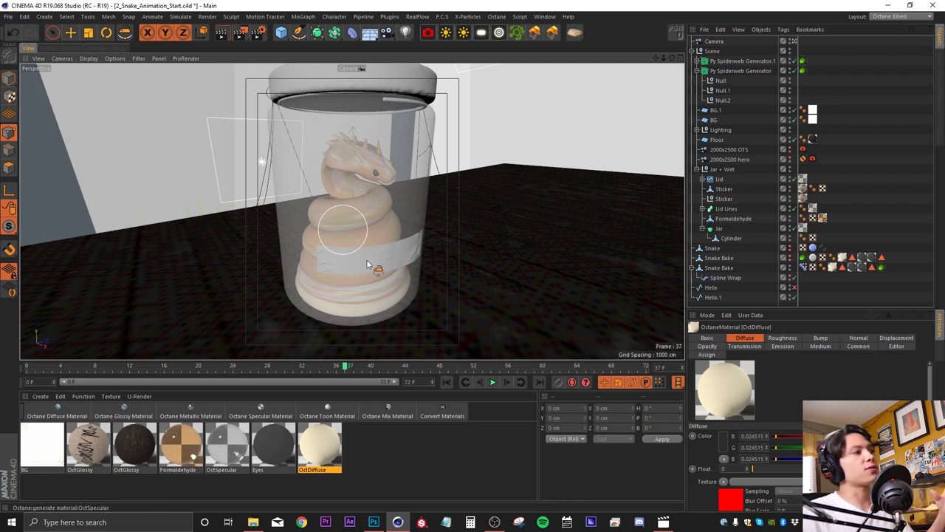
- Examine the jar around the snake, including its lid, label and the Jar cloth surface settings
{"action": "scroll", "coordinate": [362, 264], "scroll_direction": "down", "scroll_amount": 2}
{"action": "left_click_drag", "start_coordinate": [361, 266], "coordinate": [343, 262]}
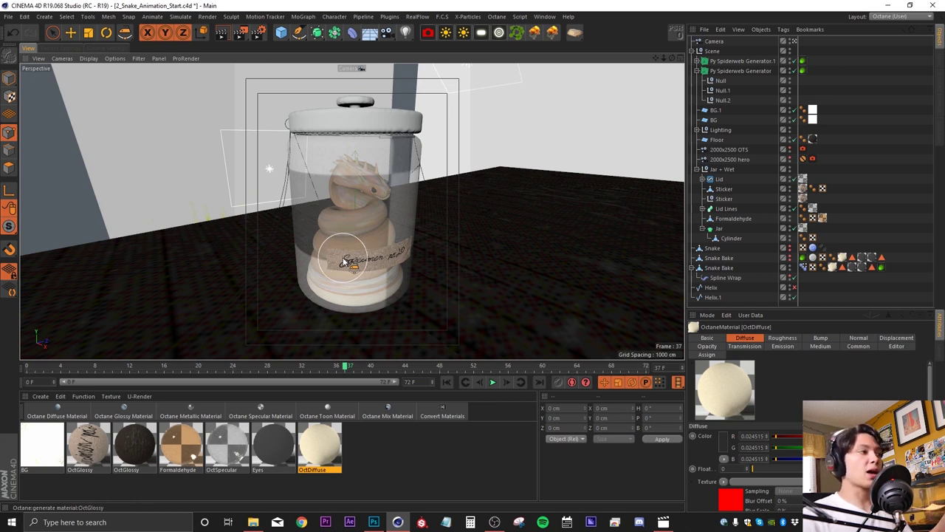
{"action": "left_click_drag", "start_coordinate": [343, 262], "coordinate": [343, 262]}
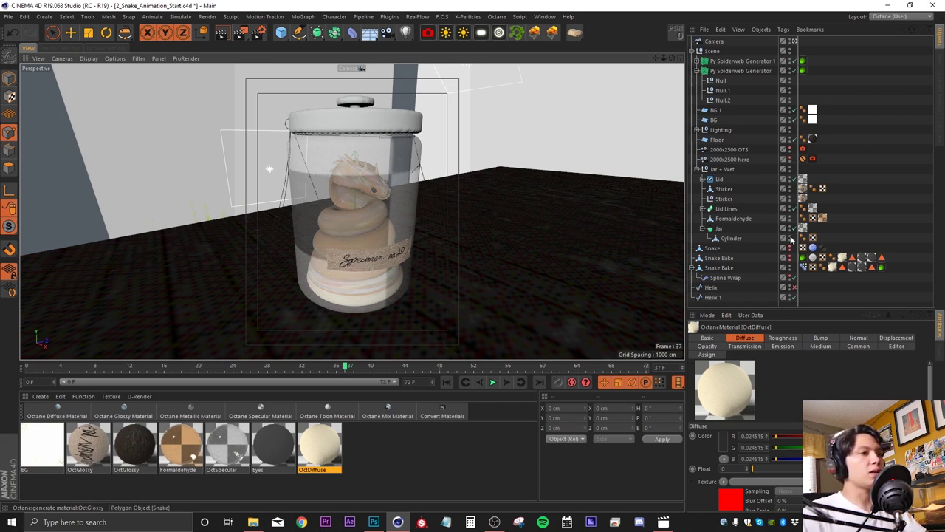
{"action": "left_click", "coordinate": [720, 230]}
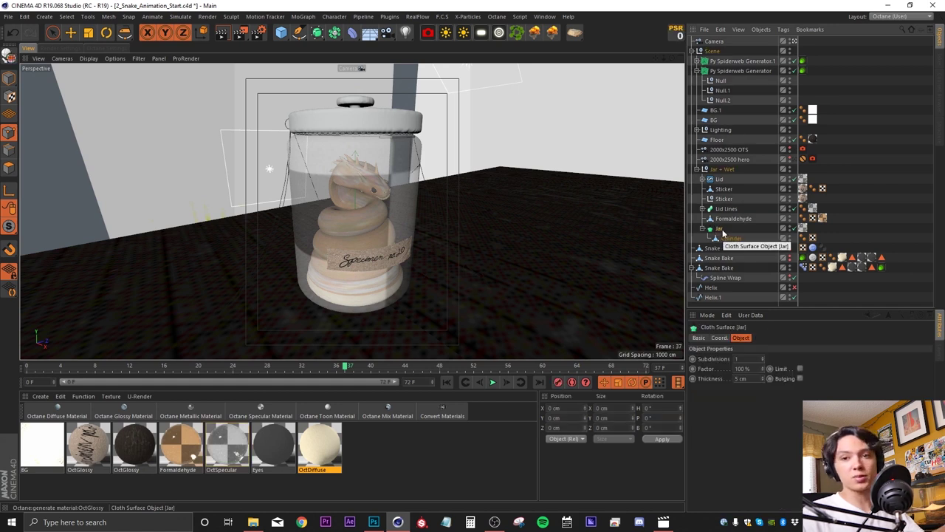
{"action": "left_click_drag", "start_coordinate": [723, 233], "coordinate": [424, 277]}
{"action": "middle_click_drag", "start_coordinate": [354, 148], "coordinate": [352, 234], "text": "alt"}
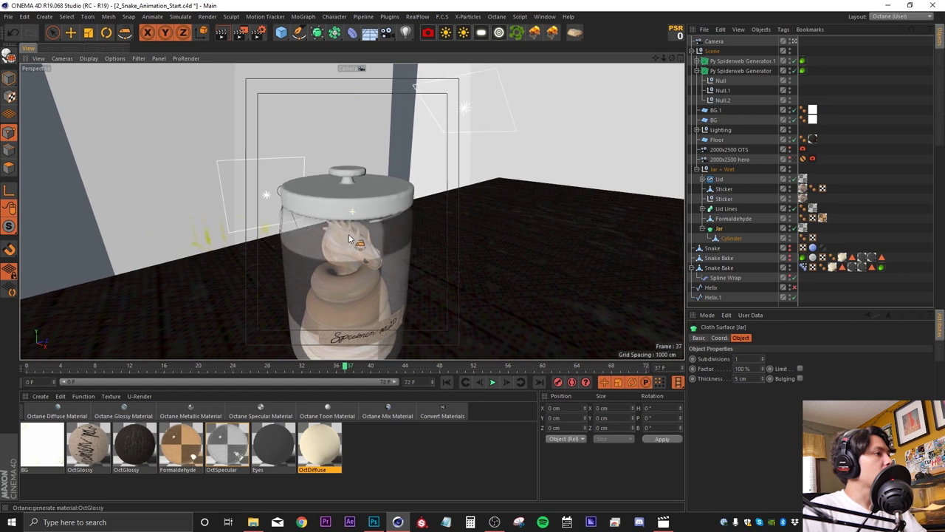
{"action": "scroll", "coordinate": [351, 211], "scroll_direction": "up", "scroll_amount": 4}
{"action": "left_click_drag", "start_coordinate": [350, 211], "coordinate": [352, 236], "text": "alt"}
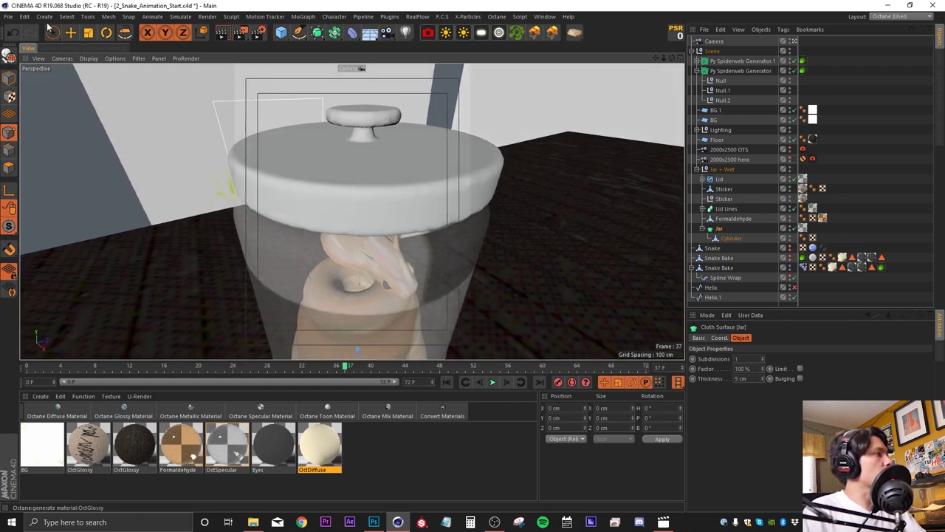
{"action": "left_click", "coordinate": [50, 32]}
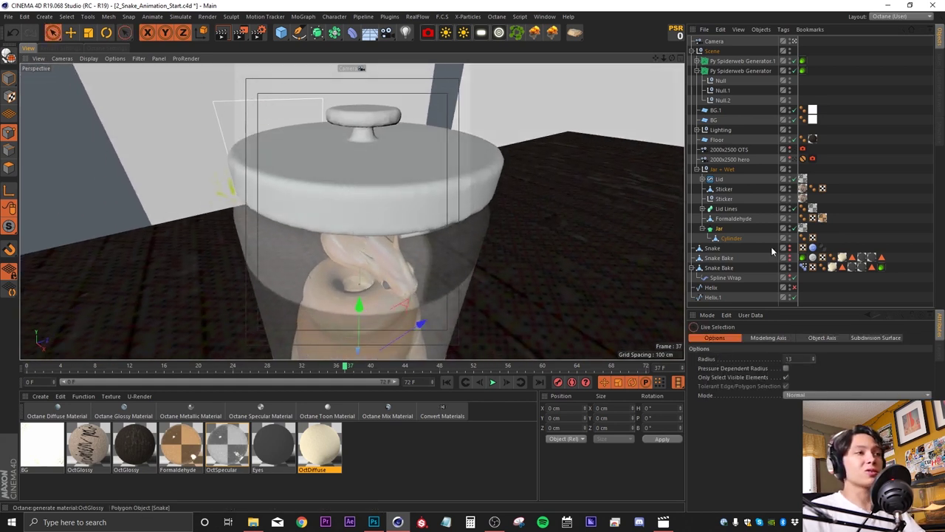
- Compare the lid with its OpenVDB Mesher off and back on, and view the whole set
{"action": "left_click", "coordinate": [719, 181]}
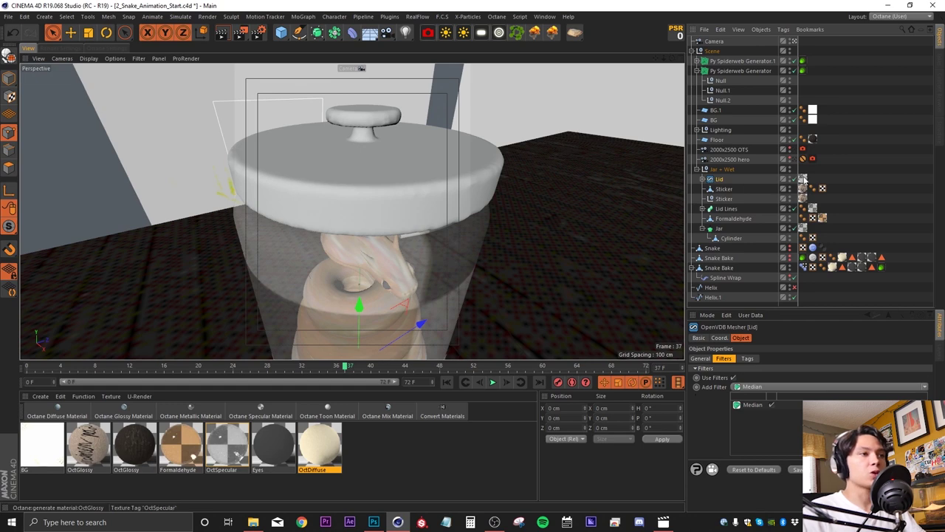
{"action": "left_click", "coordinate": [795, 179]}
{"action": "mouse_move", "coordinate": [376, 146]}
{"action": "left_mouse_down", "text": "alt"}
{"action": "mouse_move", "coordinate": [373, 170]}
{"action": "mouse_move", "coordinate": [384, 155]}
{"action": "mouse_move", "coordinate": [373, 148]}
{"action": "left_mouse_up", "text": "alt"}
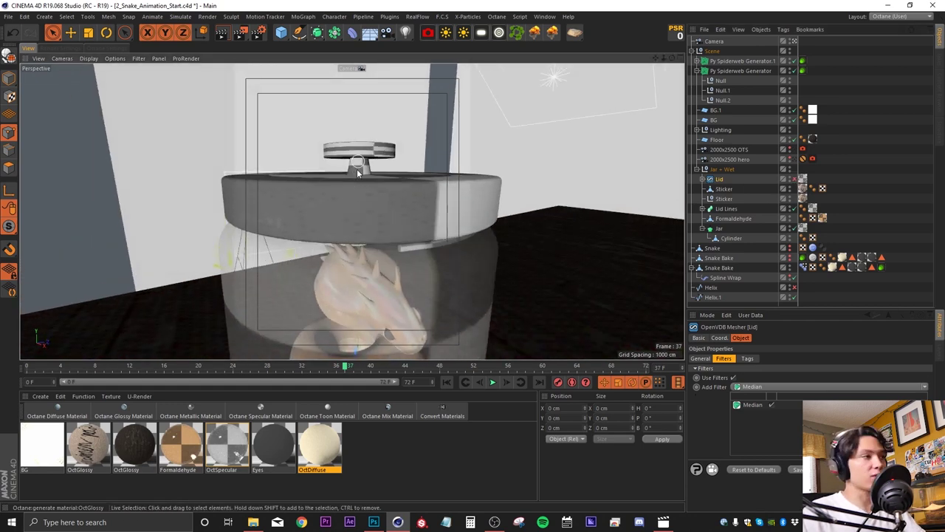
{"action": "scroll", "coordinate": [357, 166], "scroll_direction": "up", "scroll_amount": 3}
{"action": "scroll", "coordinate": [364, 177], "scroll_direction": "down", "scroll_amount": 5}
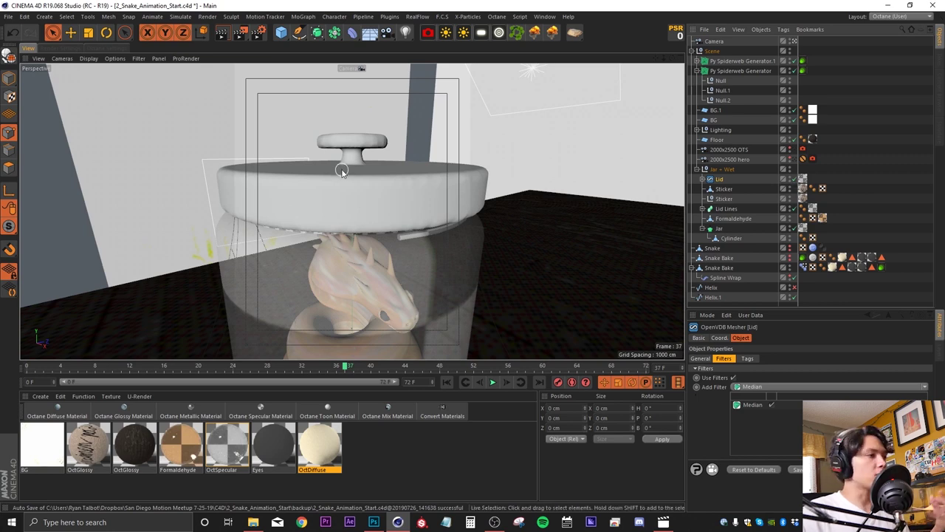
{"action": "left_click_drag", "start_coordinate": [356, 183], "coordinate": [360, 219], "text": "alt"}
{"action": "left_click_drag", "start_coordinate": [390, 185], "coordinate": [362, 194], "text": "alt"}
{"action": "scroll", "coordinate": [369, 207], "scroll_direction": "down", "scroll_amount": 6}
{"action": "scroll", "coordinate": [359, 203], "scroll_direction": "down", "scroll_amount": 10}
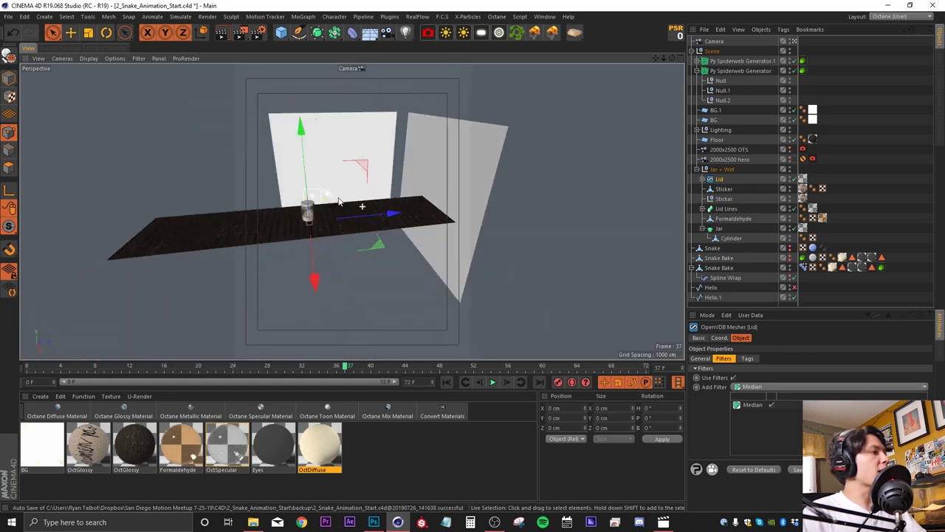
- Reload the Octane (User) layout, start the Live Viewer render beside the perspective view, and set its scale to 0.5
{"action": "left_click", "coordinate": [890, 16]}
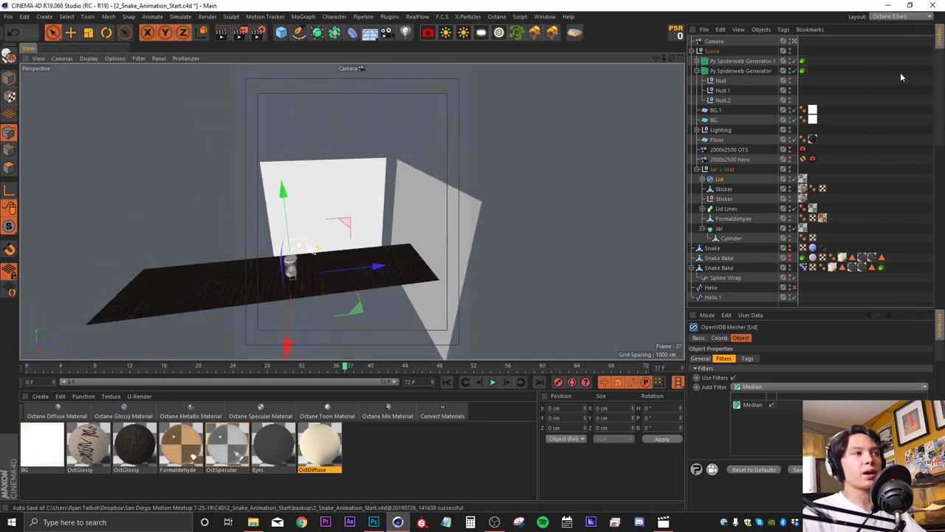
{"action": "left_click", "coordinate": [900, 73]}
{"action": "left_click", "coordinate": [366, 72]}
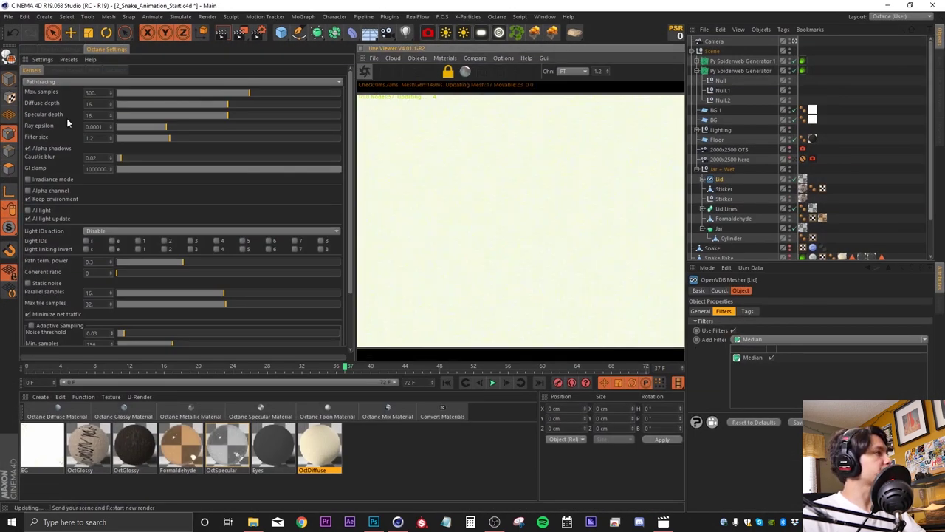
{"action": "left_click", "coordinate": [28, 50]}
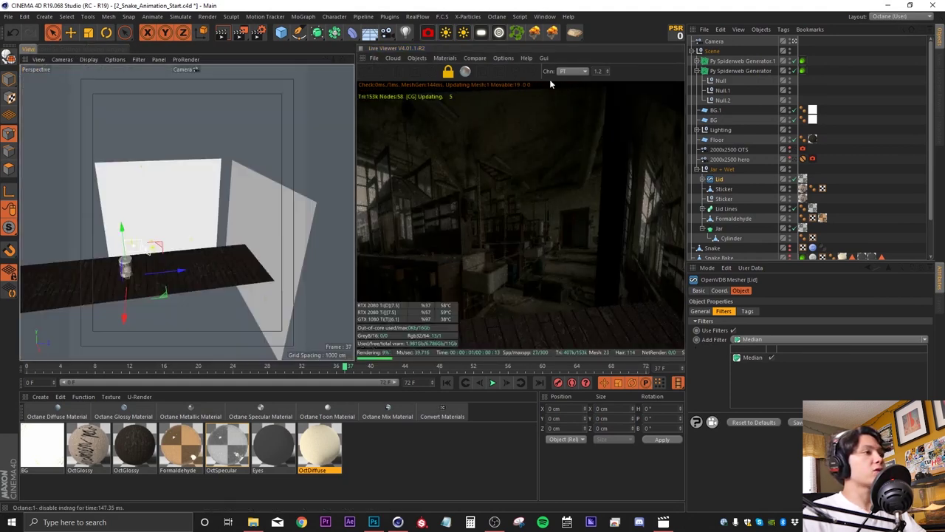
{"action": "type", "text": "0.5"}
{"action": "key", "text": "Return"}
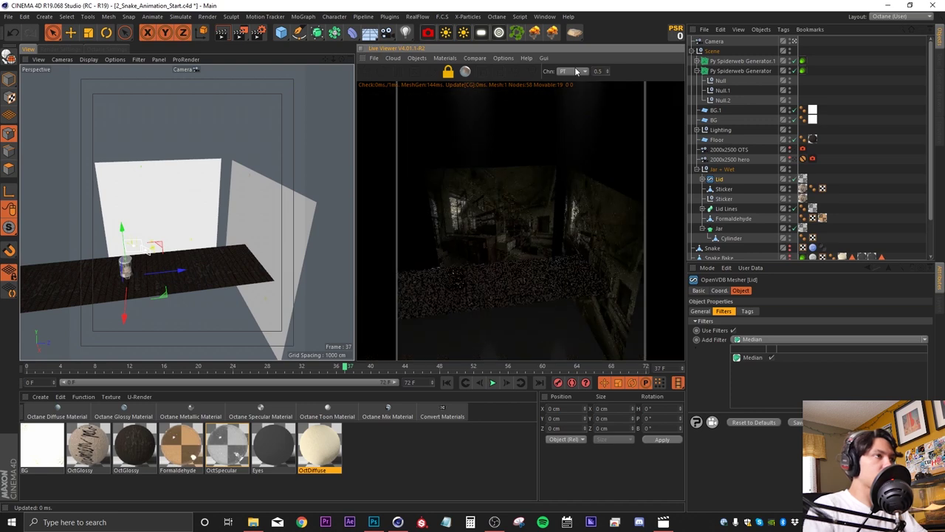
- Add an Octane camera tag to the Camera, enable its Camera Imager, and set the exposure to 5
{"action": "left_click_drag", "start_coordinate": [169, 244], "coordinate": [170, 237], "text": "alt"}
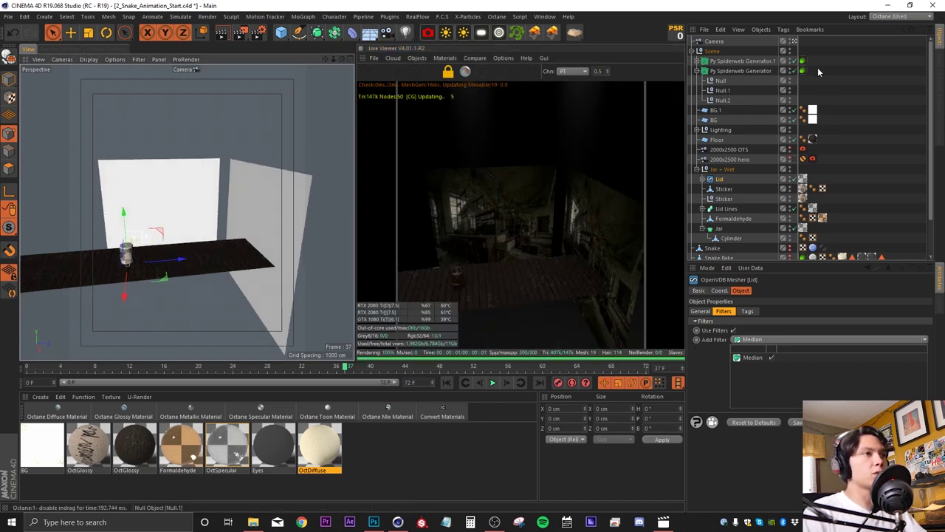
{"action": "left_click", "coordinate": [714, 40]}
{"action": "right_click", "coordinate": [727, 44]}
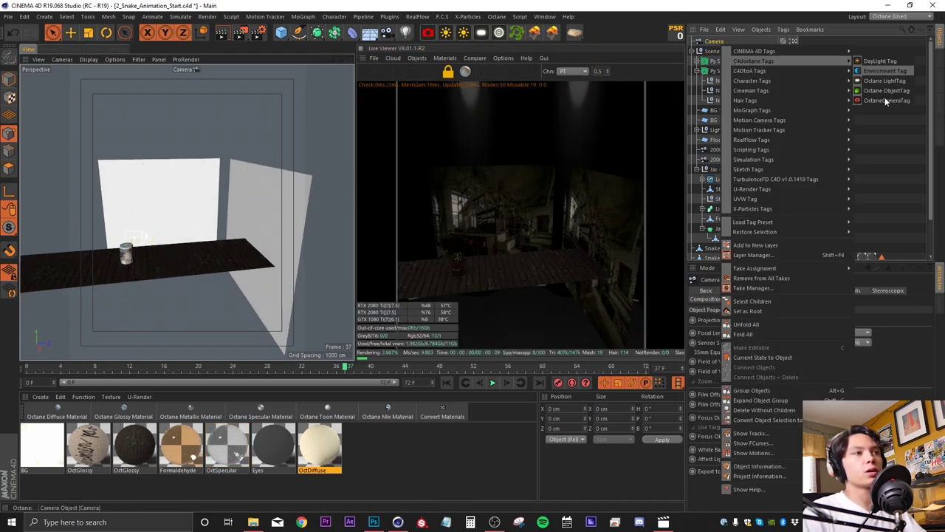
{"action": "left_click", "coordinate": [886, 70]}
{"action": "left_click", "coordinate": [836, 290]}
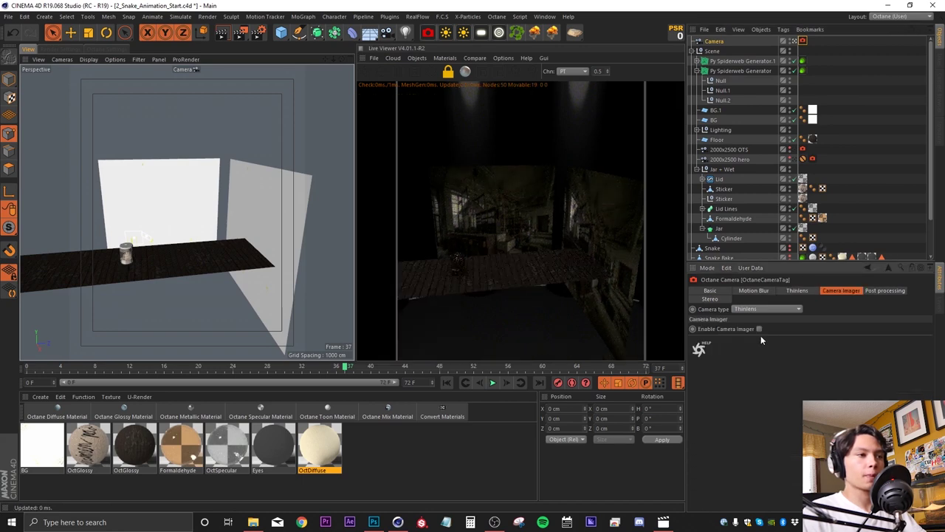
{"action": "type", "text": "5"}
{"action": "key", "text": "Return"}
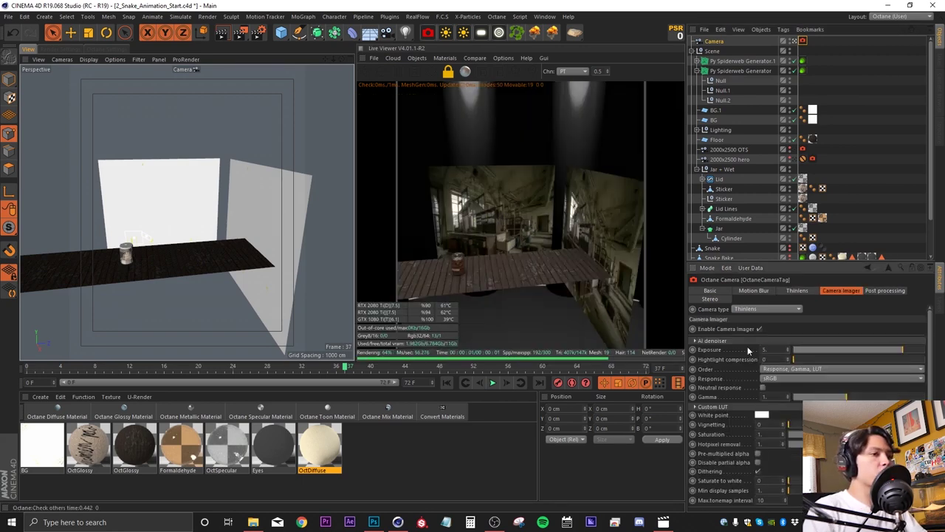
- Examine the floor, backdrop planes and jar in the render, and look through the 2000x2500 hero camera
{"action": "middle_click_drag", "start_coordinate": [133, 233], "coordinate": [182, 251], "text": "alt"}
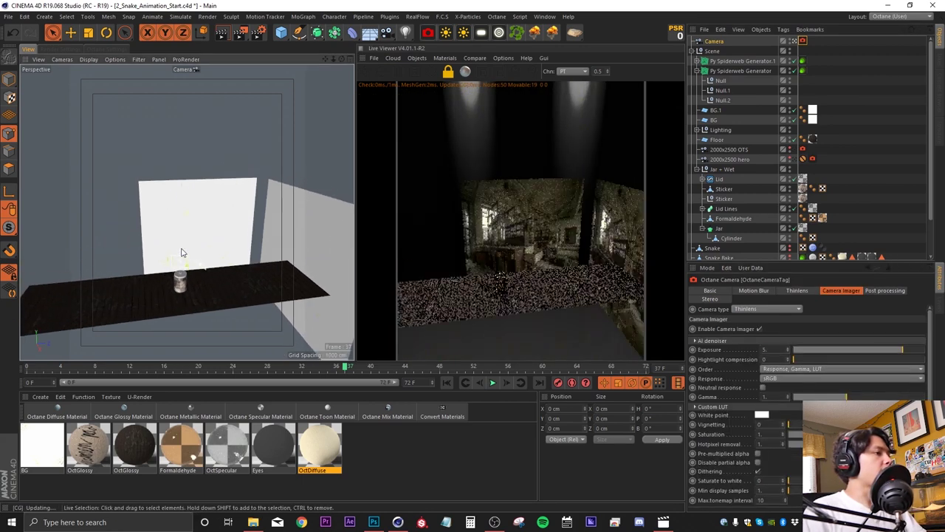
{"action": "scroll", "coordinate": [182, 253], "scroll_direction": "up", "scroll_amount": 3}
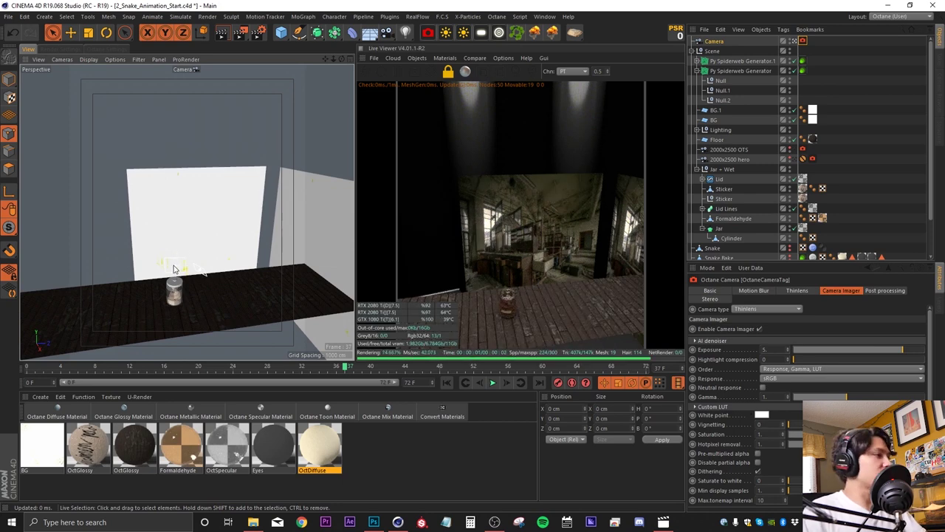
{"action": "scroll", "coordinate": [175, 269], "scroll_direction": "up", "scroll_amount": 1}
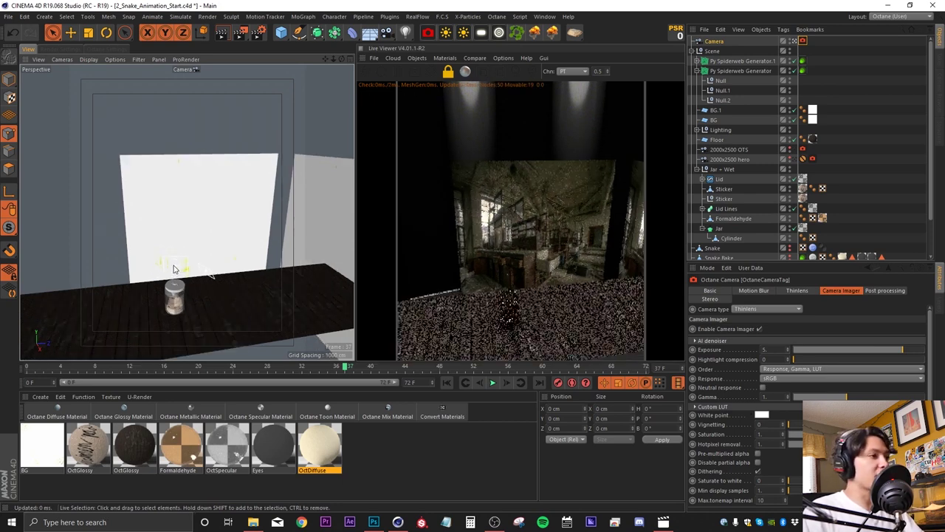
{"action": "scroll", "coordinate": [169, 255], "scroll_direction": "down", "scroll_amount": 1}
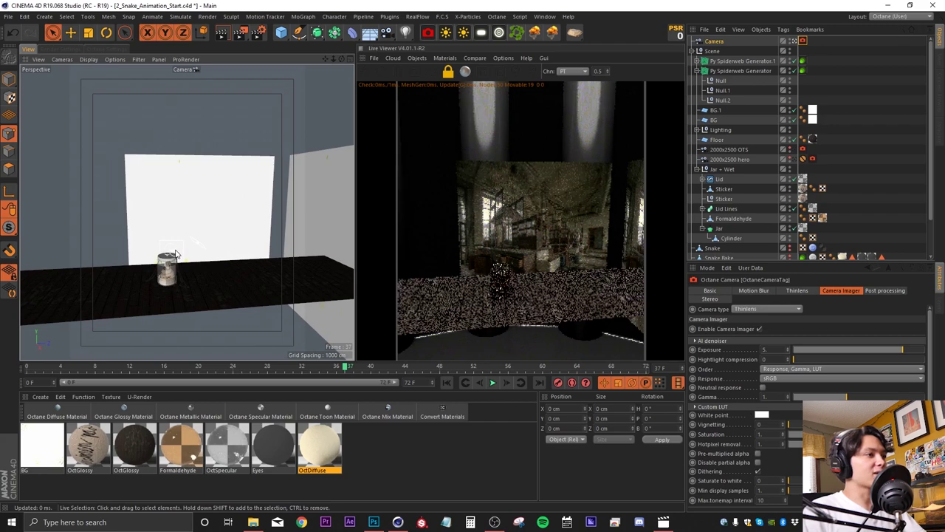
{"action": "left_click_drag", "start_coordinate": [134, 272], "coordinate": [167, 239], "text": "alt"}
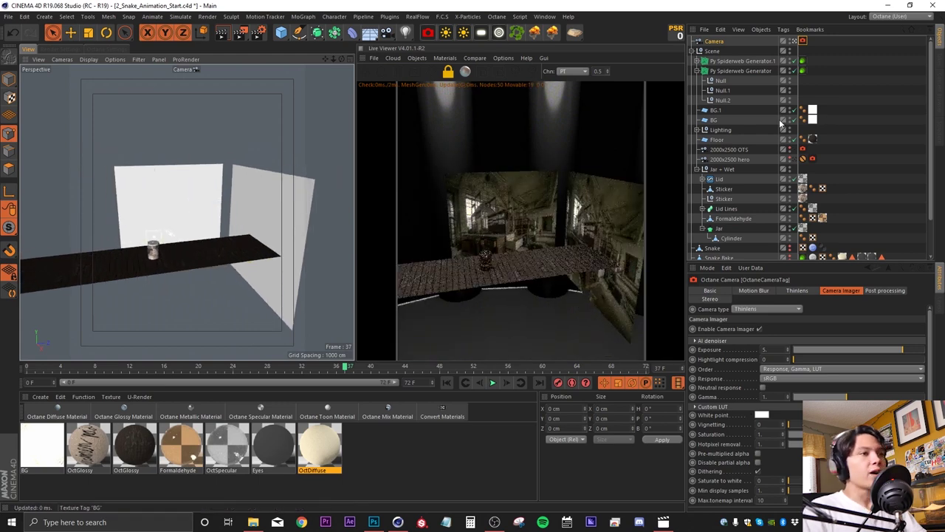
{"action": "left_click", "coordinate": [796, 159]}
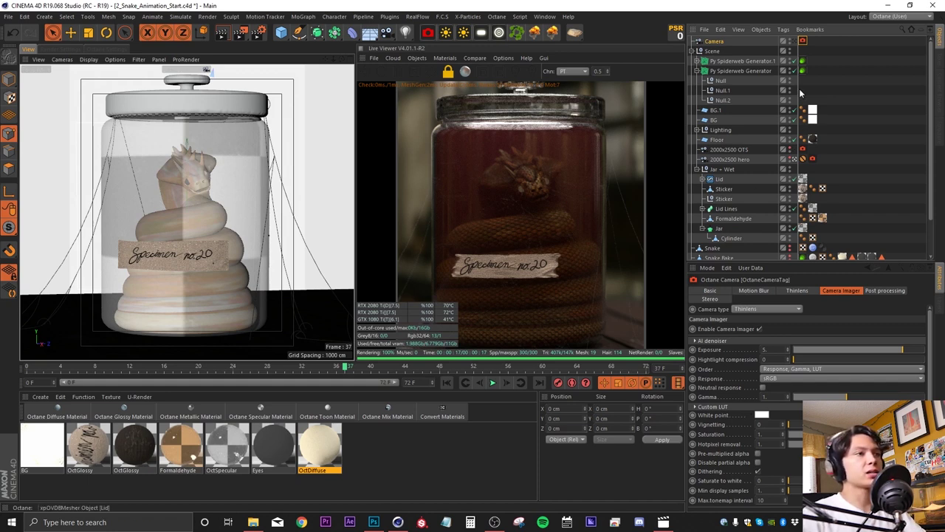
- Look through Camera again and inspect the full set from a distance and around the jar
{"action": "left_click", "coordinate": [793, 41]}
{"action": "right_click_drag", "start_coordinate": [317, 238], "coordinate": [184, 246], "text": "alt"}
{"action": "left_click_drag", "start_coordinate": [183, 247], "coordinate": [183, 97], "text": "alt"}
{"action": "left_click_drag", "start_coordinate": [190, 148], "coordinate": [143, 322], "text": "alt"}
{"action": "left_click_drag", "start_coordinate": [190, 153], "coordinate": [216, 213], "text": "alt"}
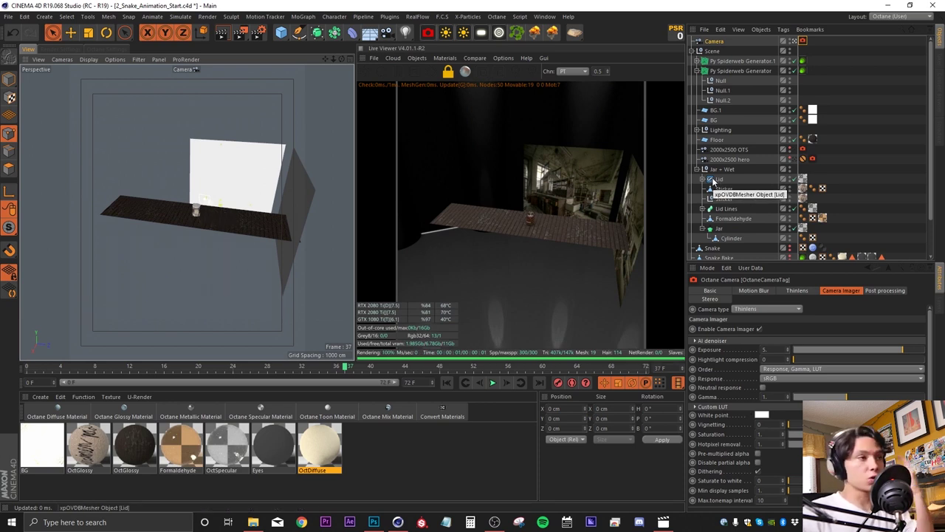
{"action": "mouse_move", "coordinate": [211, 212]}
{"action": "left_mouse_down", "text": "alt"}
{"action": "mouse_move", "coordinate": [240, 193]}
{"action": "mouse_move", "coordinate": [225, 221]}
{"action": "left_mouse_up", "text": "alt"}
{"action": "scroll", "coordinate": [236, 221], "scroll_direction": "up", "scroll_amount": 5}
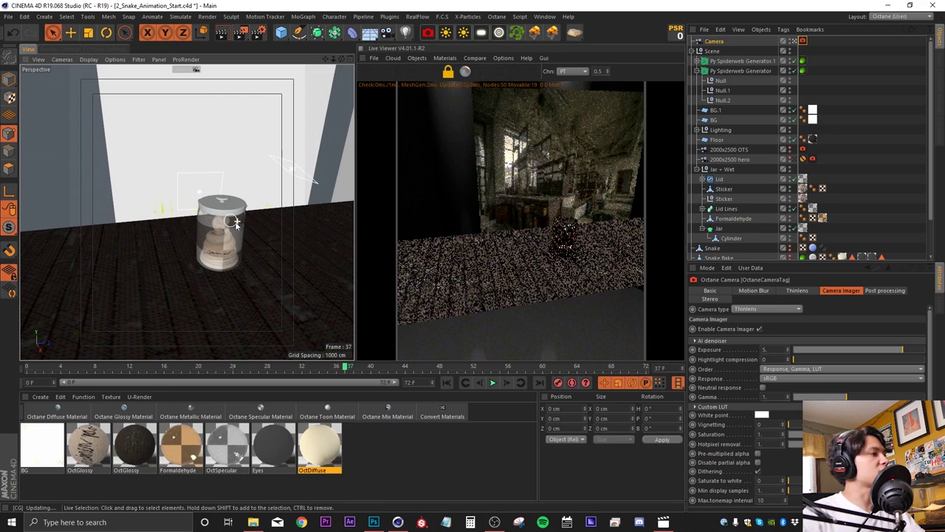
- Inspect both Py Spiderweb Generator objects and the first Null under Py Spiderweb Generator near the jar
{"action": "left_click", "coordinate": [750, 62]}
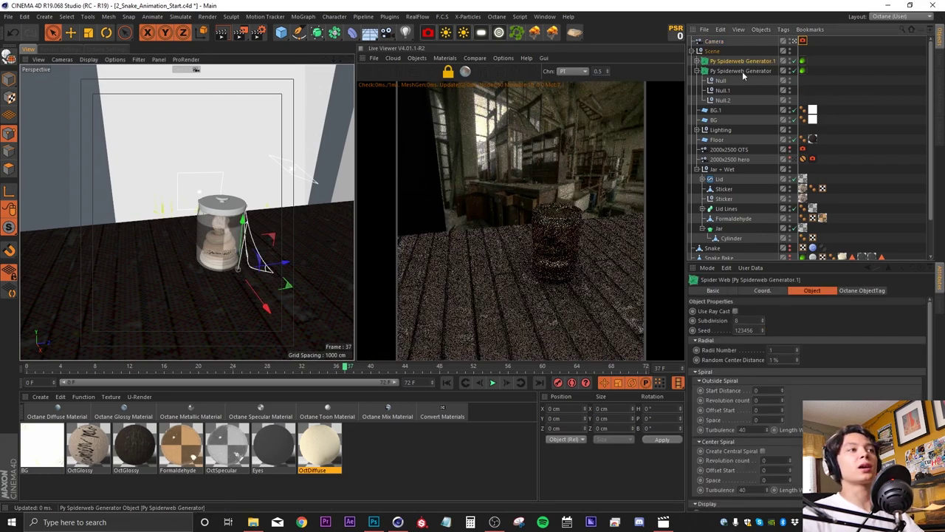
{"action": "left_click", "coordinate": [738, 71]}
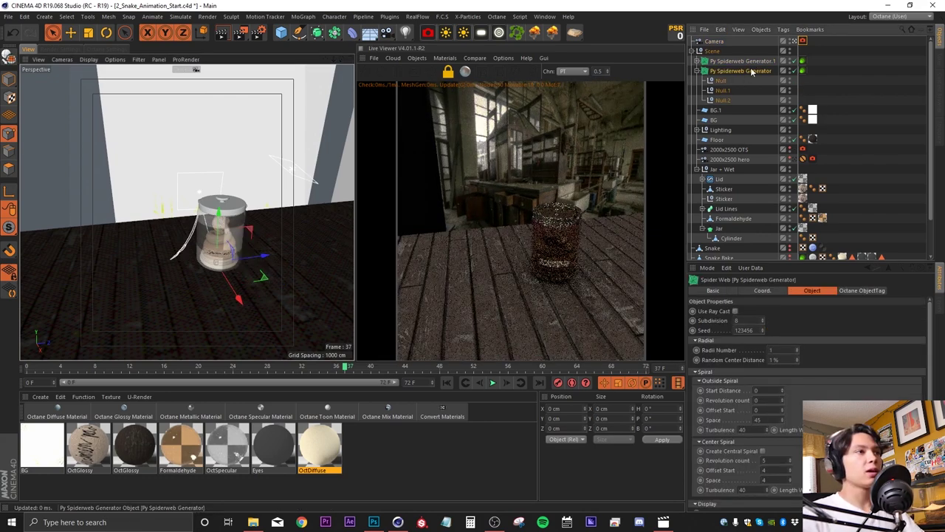
{"action": "left_click", "coordinate": [744, 80]}
{"action": "scroll", "coordinate": [196, 251], "scroll_direction": "up", "scroll_amount": 3}
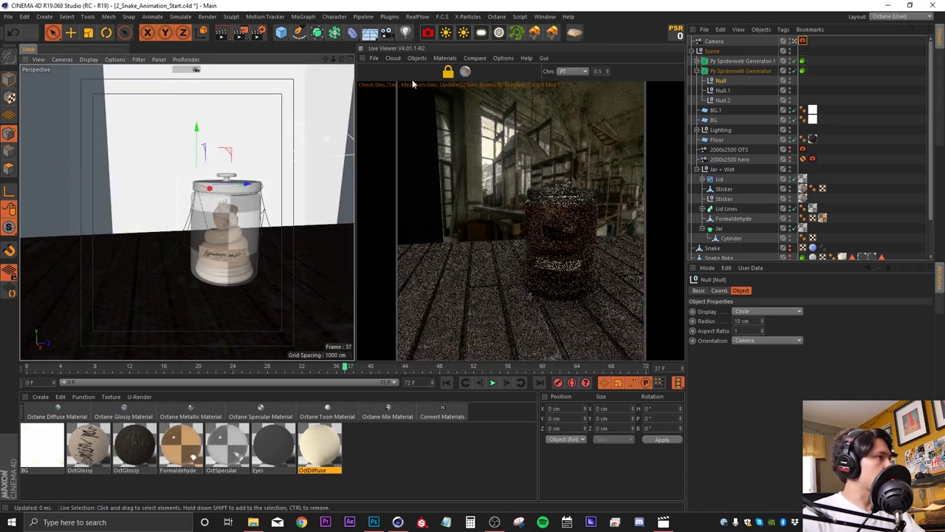
- Try moving the first Null under Py Spiderweb Generator sideways off the jar and then upward, and undo both moves
{"action": "middle_click_drag", "start_coordinate": [205, 205], "coordinate": [226, 202], "text": "alt"}
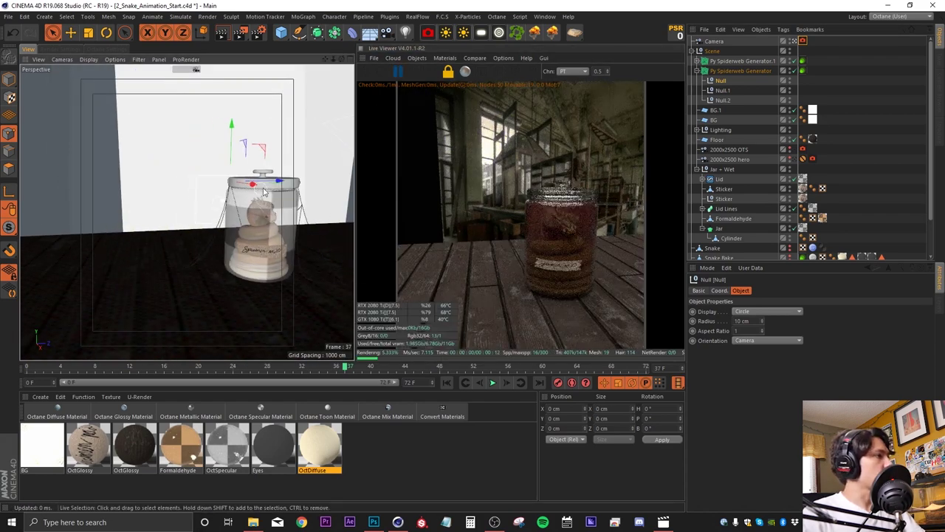
{"action": "left_click_drag", "start_coordinate": [280, 182], "coordinate": [227, 182]}
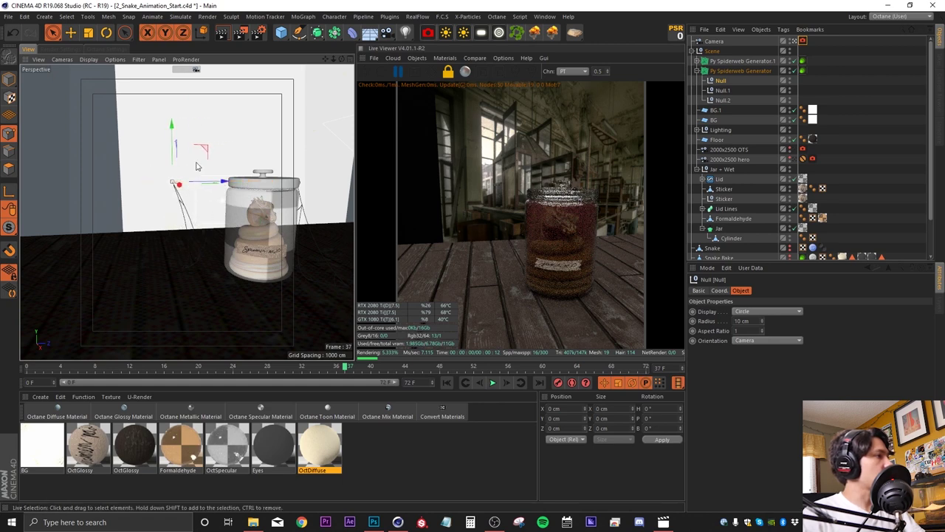
{"action": "left_click_drag", "start_coordinate": [175, 145], "coordinate": [189, 115]}
{"action": "key", "text": "ctrl+z"}
{"action": "key", "text": "ctrl+z"}
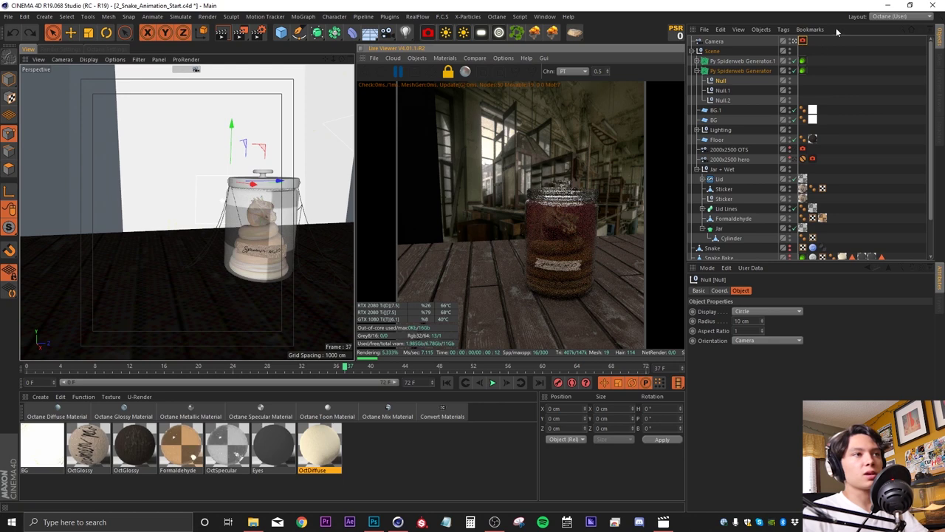
- Examine the Hair settings of Py Spiderweb Generator's Octane ObjectTag and the web strands around the jar
{"action": "left_click", "coordinate": [820, 188]}
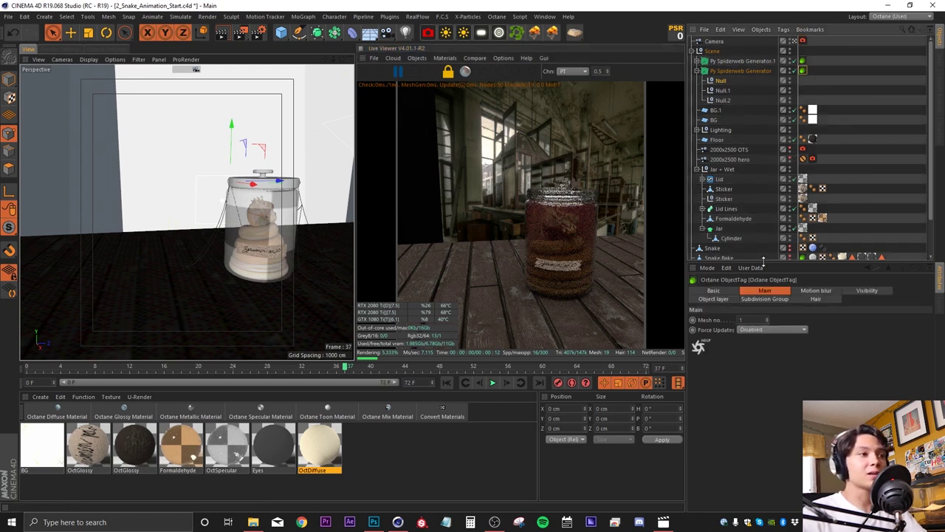
{"action": "left_click_drag", "start_coordinate": [762, 261], "coordinate": [772, 228]}
{"action": "left_click", "coordinate": [817, 267]}
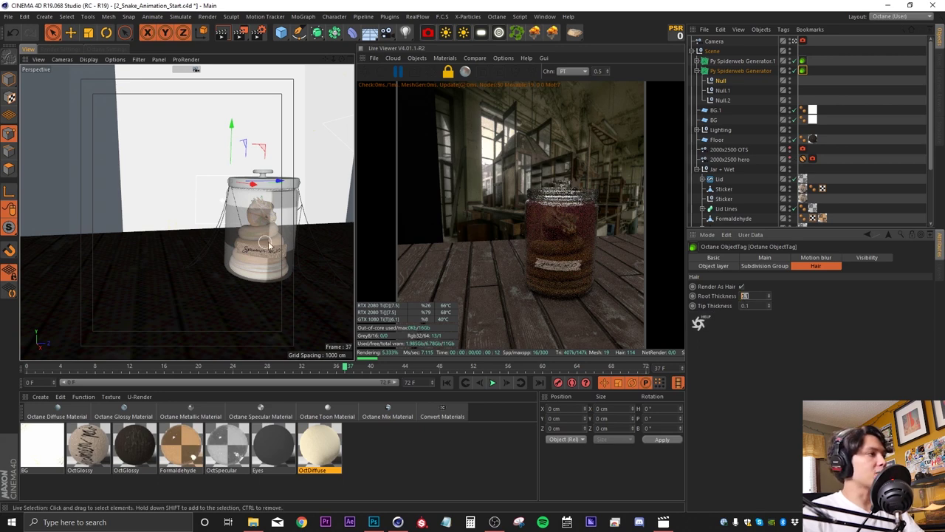
{"action": "middle_click_drag", "start_coordinate": [266, 235], "coordinate": [231, 239], "text": "alt"}
{"action": "left_click_drag", "start_coordinate": [197, 239], "coordinate": [229, 218], "text": "alt"}
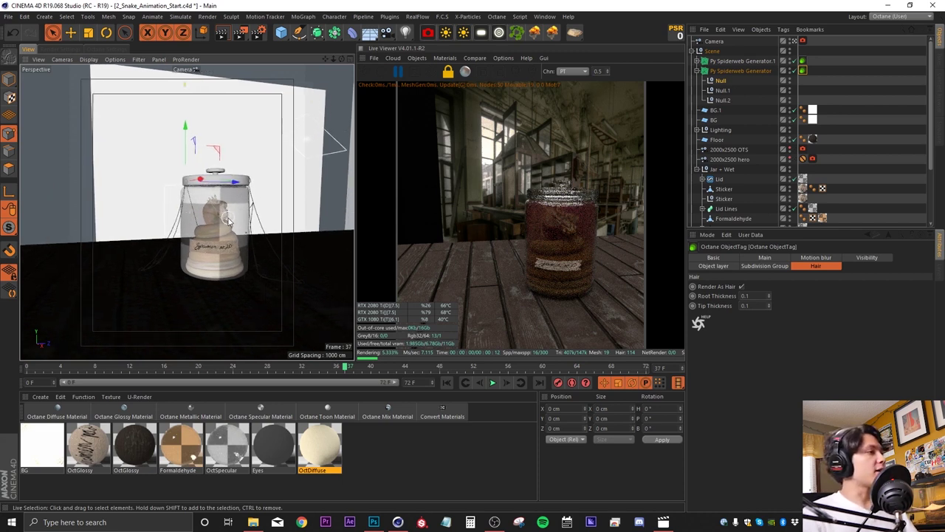